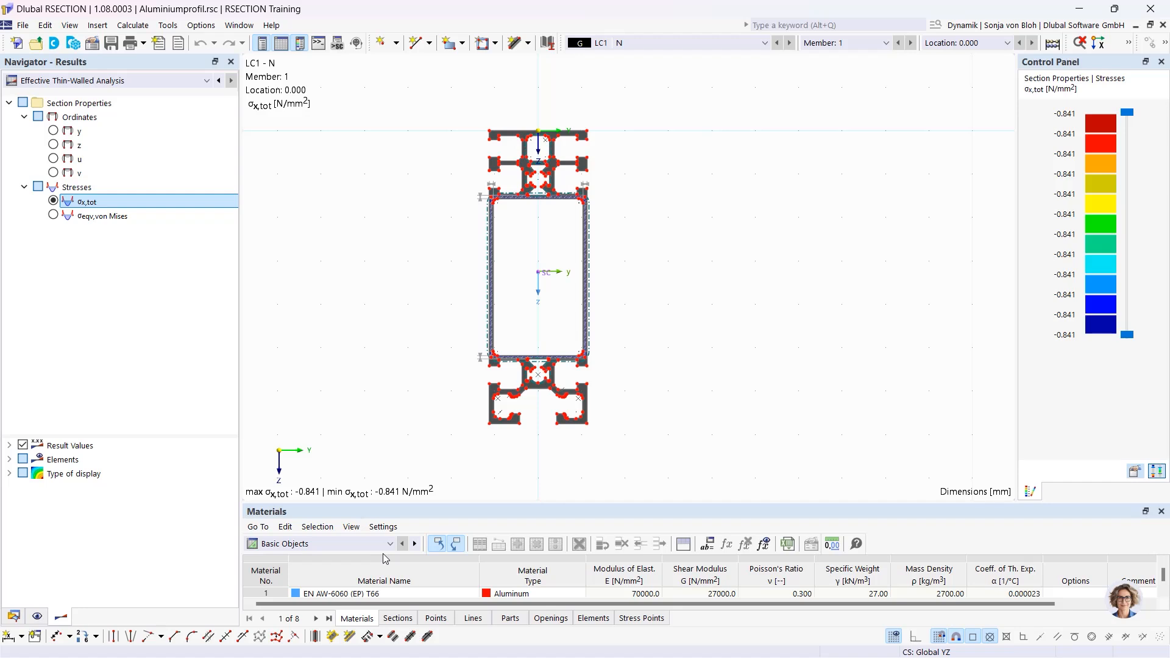
# View the navigator's Data and Display contents and return to its Results contents
pyautogui.click(13, 615)
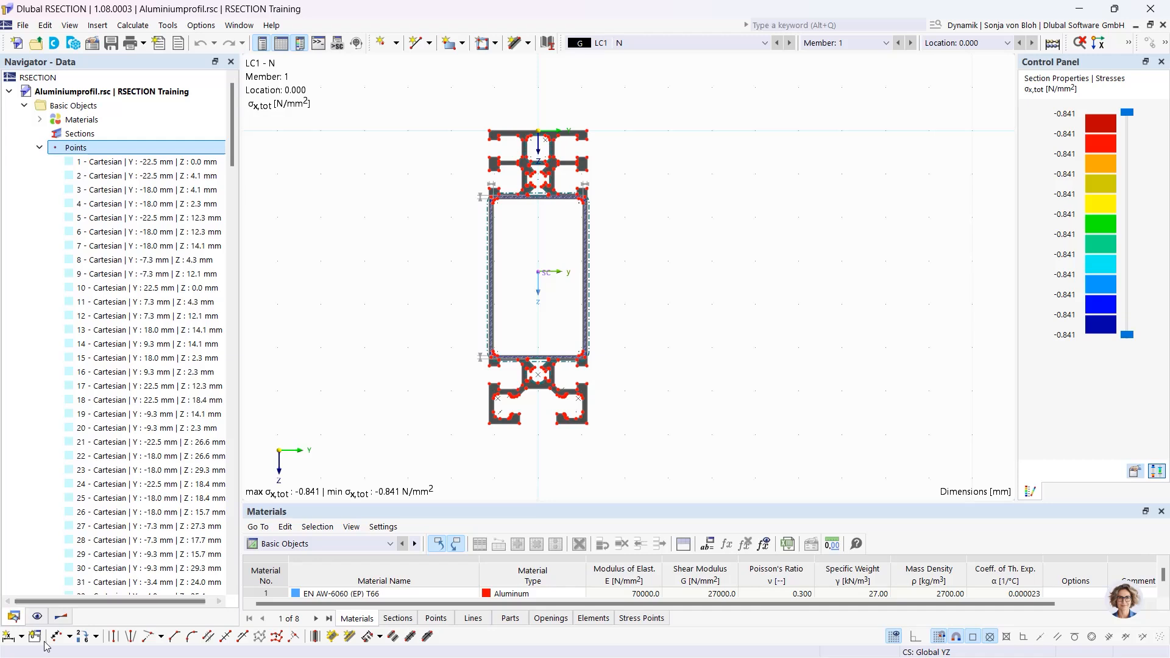
pyautogui.click(38, 617)
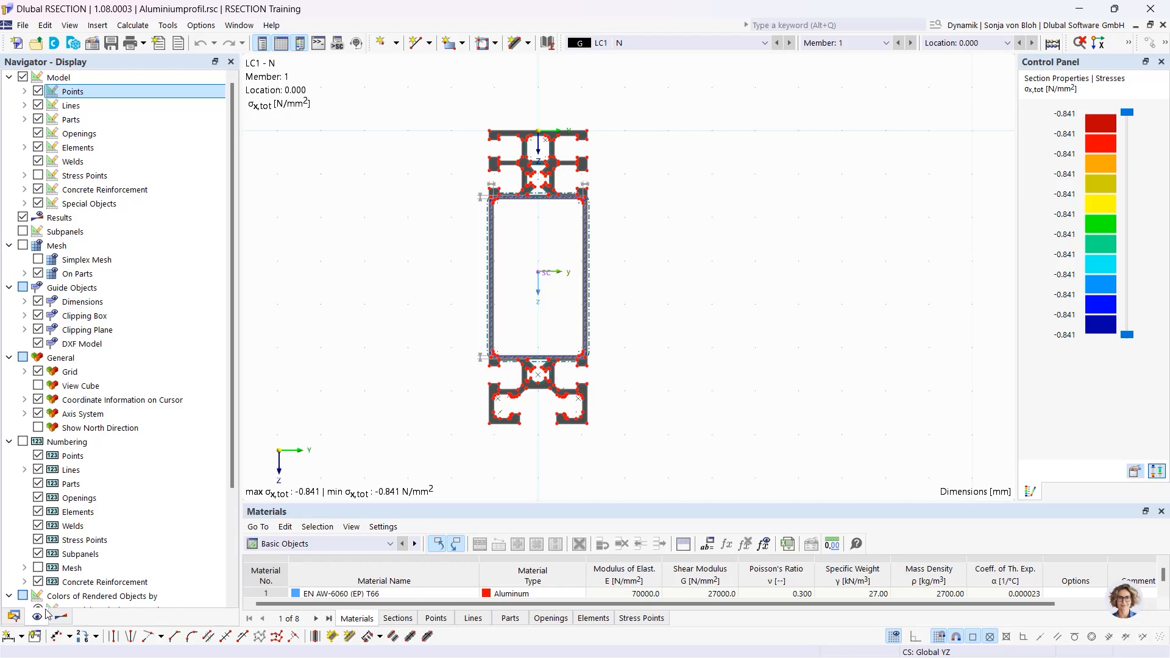
pyautogui.click(61, 618)
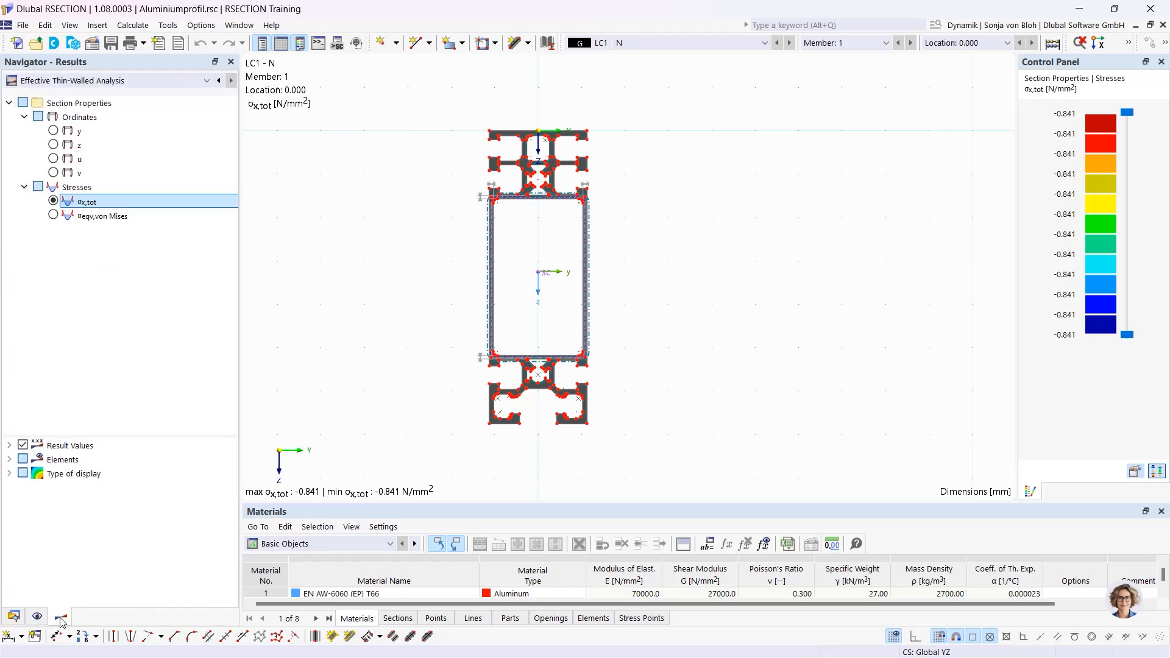
# Open point 1 from the model data for viewing and close it without changes
pyautogui.click(13, 616)
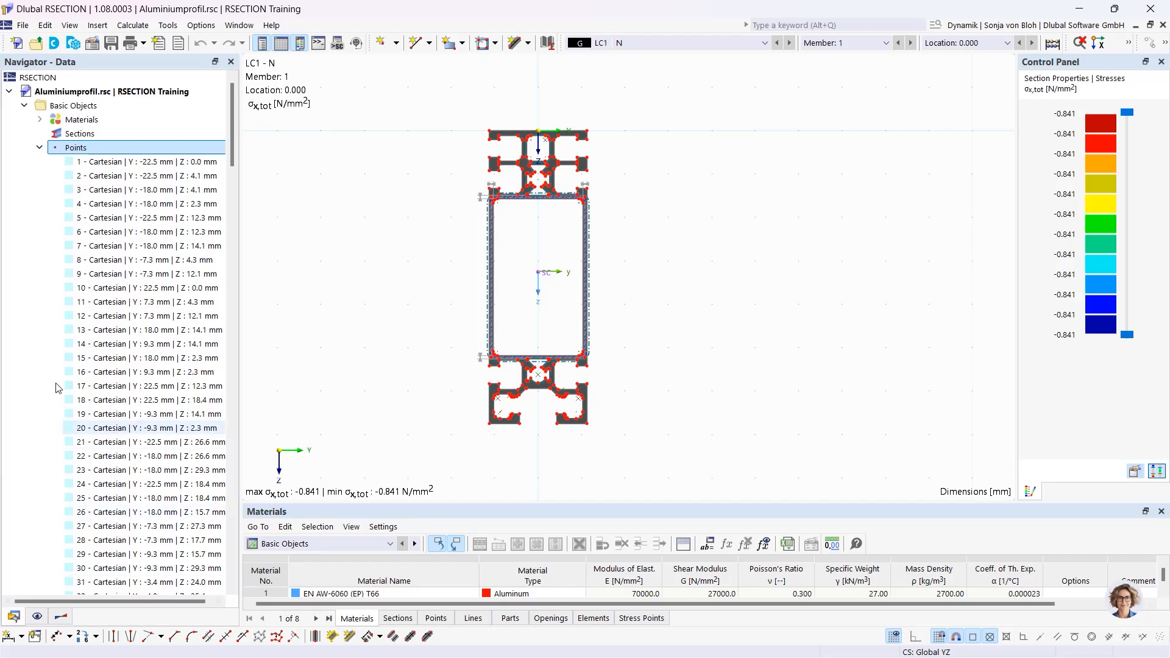
pyautogui.doubleClick(108, 162)
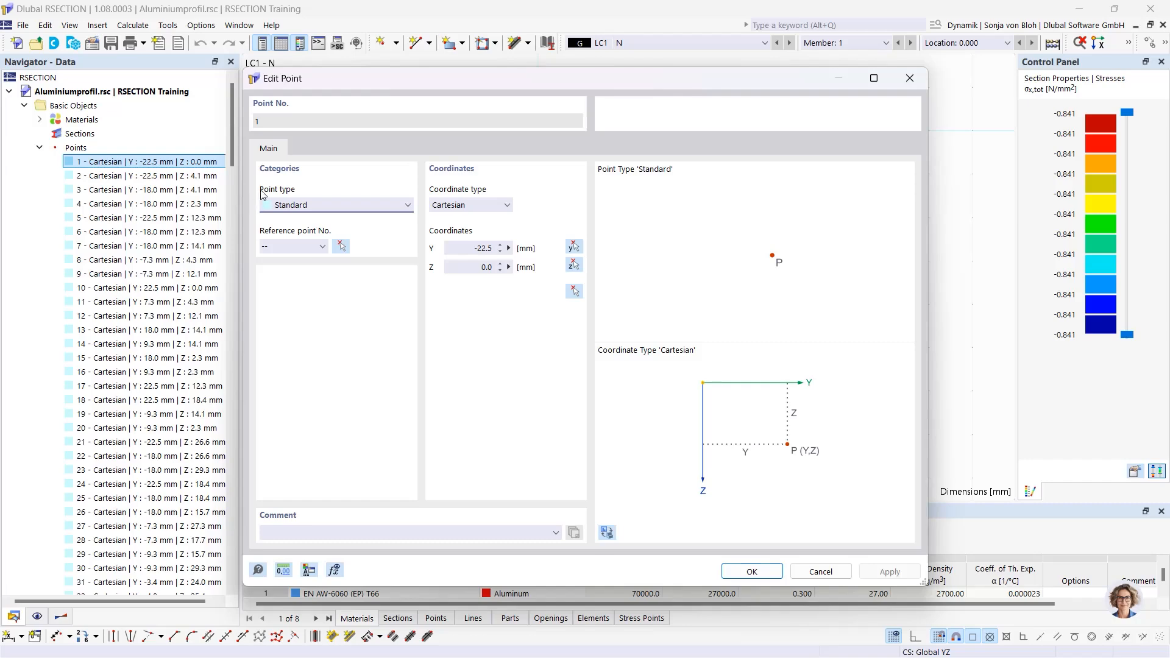
pyautogui.click(910, 78)
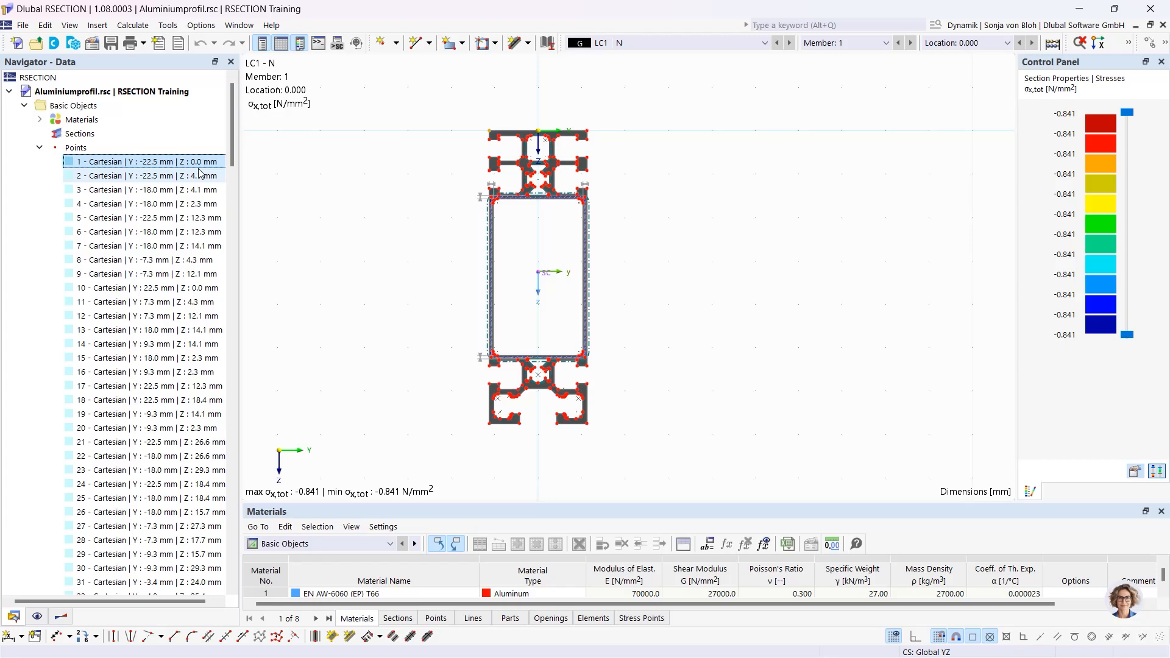
# View the settings for creating a new standard point and close them without creating a point
pyautogui.rightClick(78, 148)
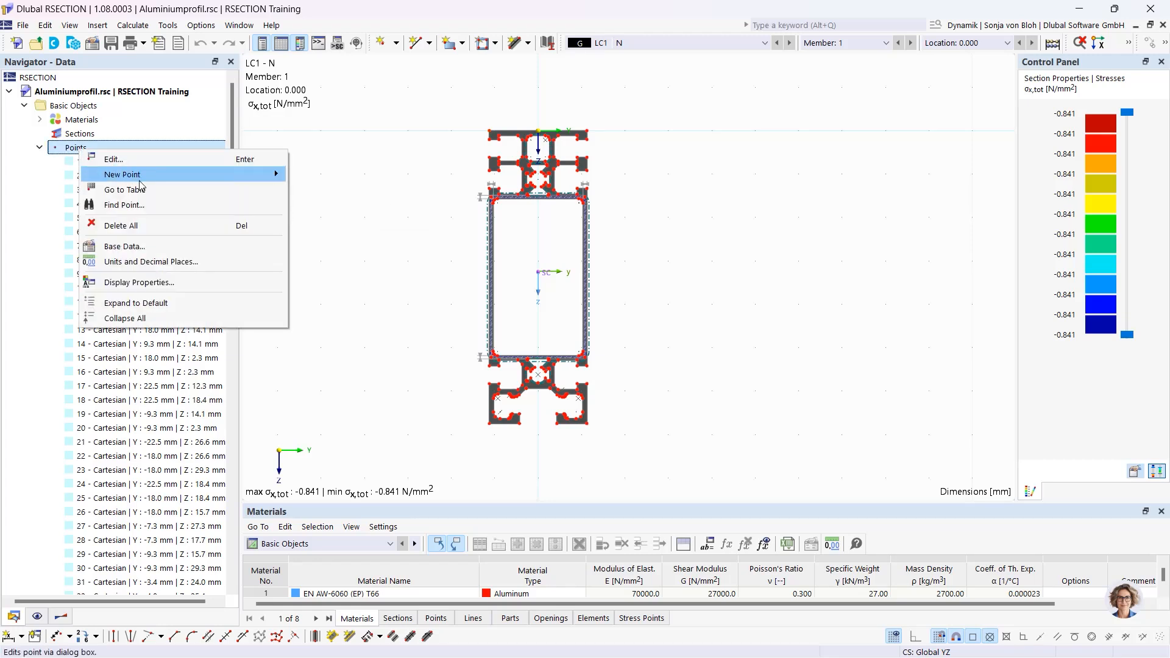
pyautogui.moveTo(139, 180)
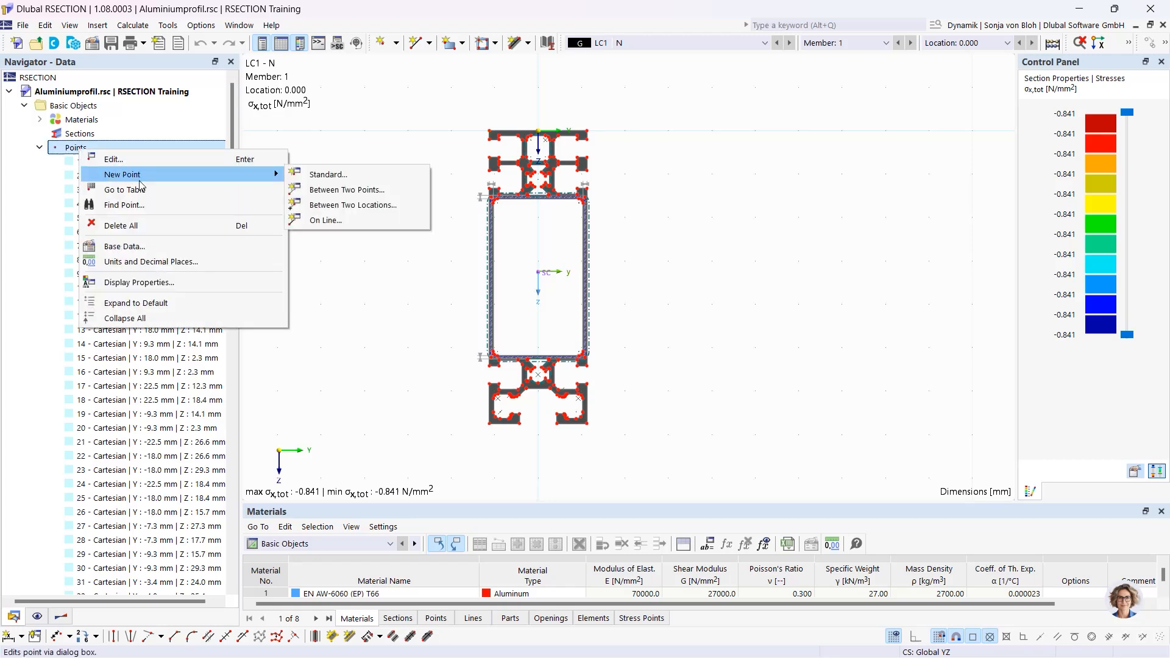
pyautogui.click(315, 176)
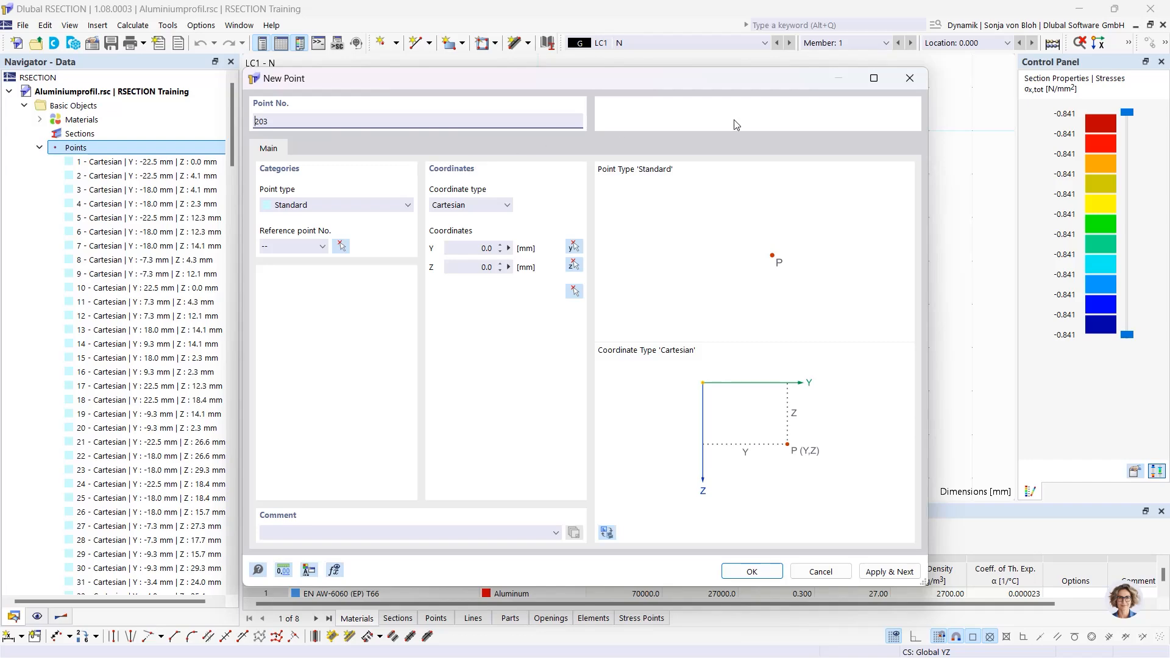
pyautogui.click(910, 78)
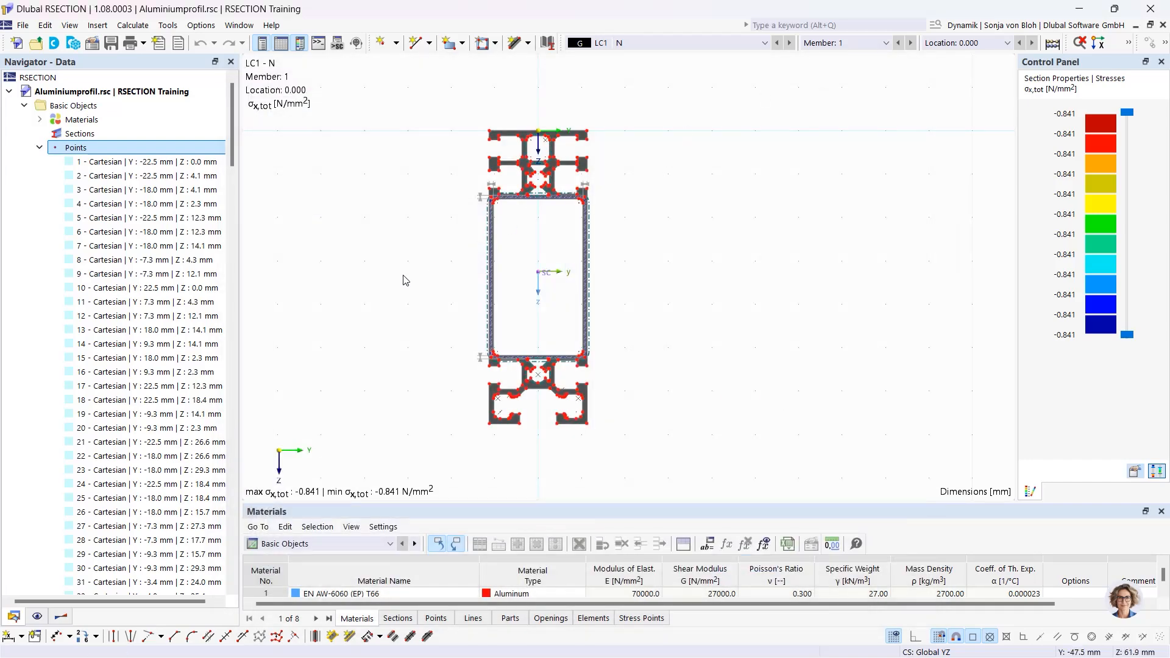
# Hide the model's points in the display settings and show them again
pyautogui.click(35, 616)
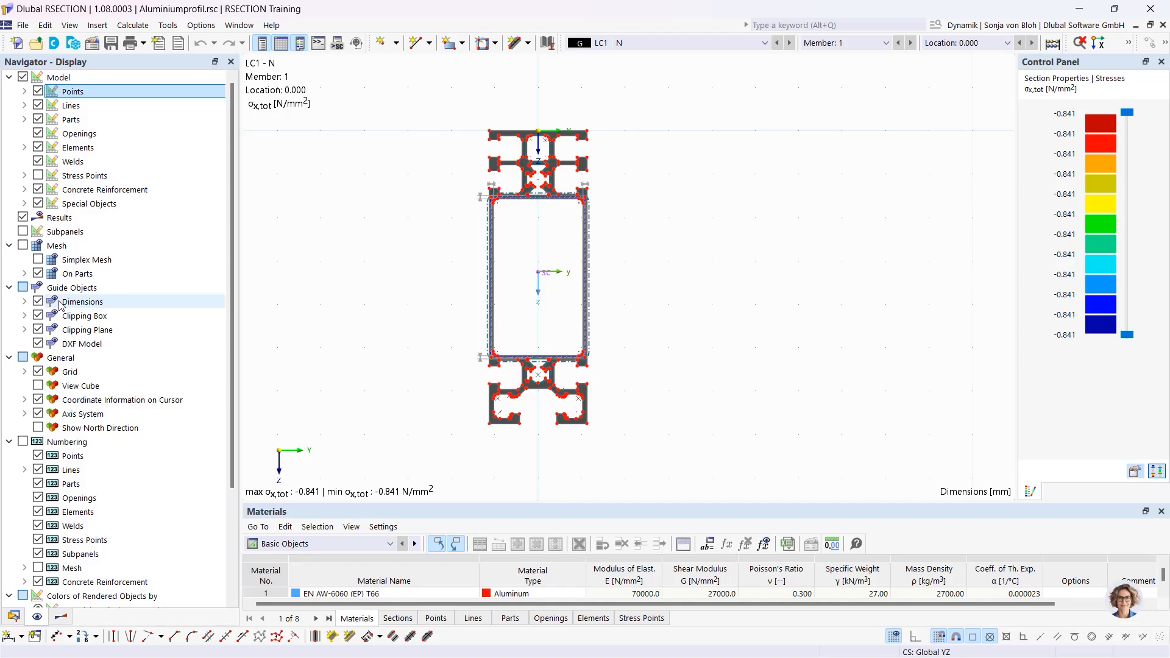
pyautogui.click(37, 92)
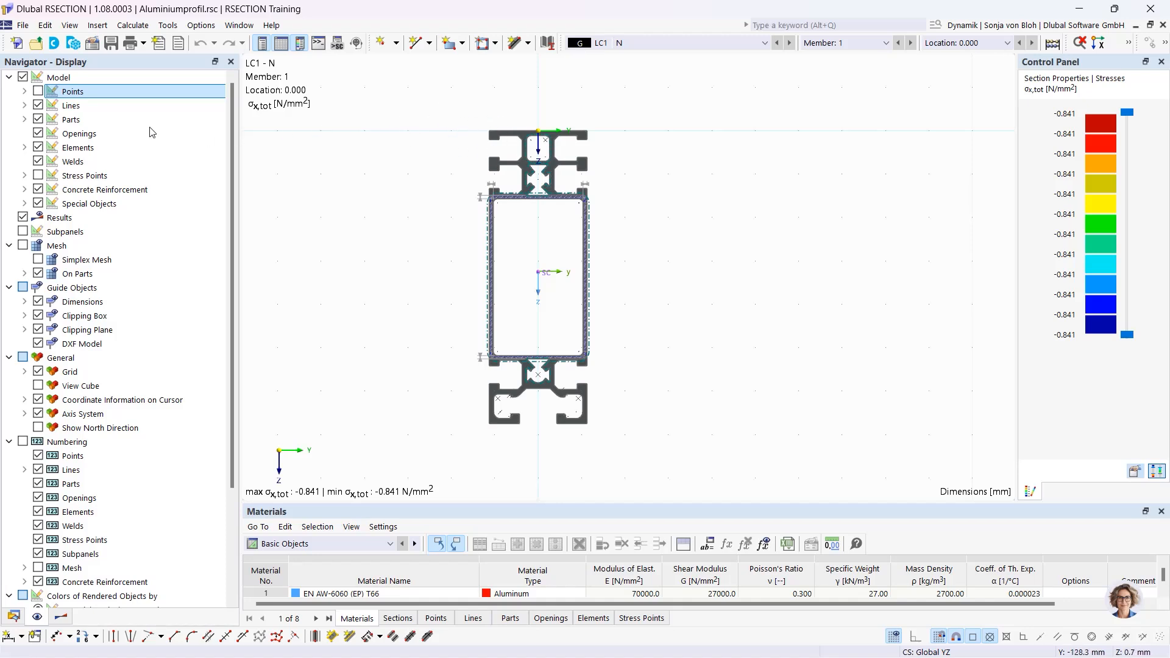
pyautogui.click(37, 92)
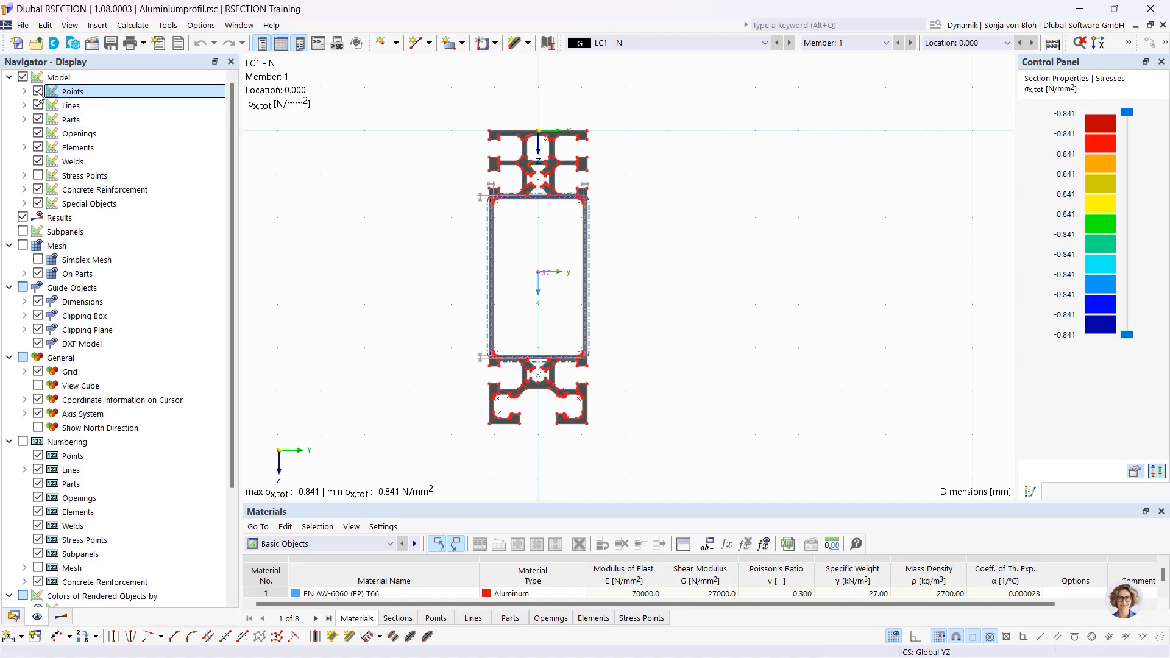
# Display the y ordinates as the section result and switch back to the σx,tot stresses
pyautogui.click(61, 616)
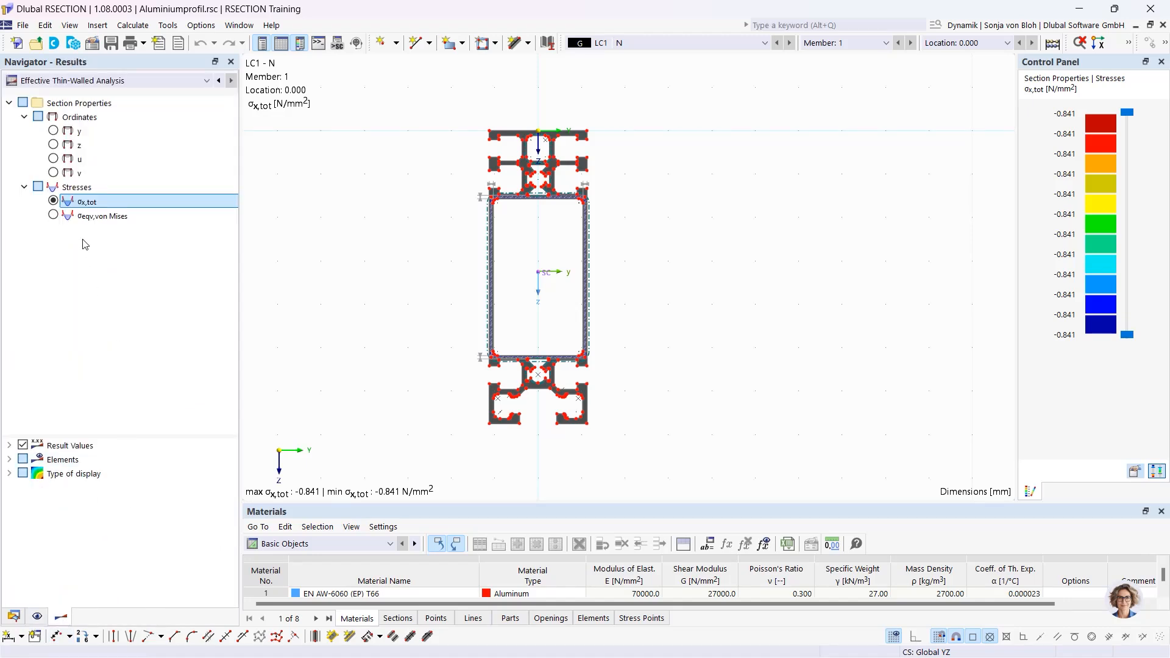
pyautogui.click(54, 131)
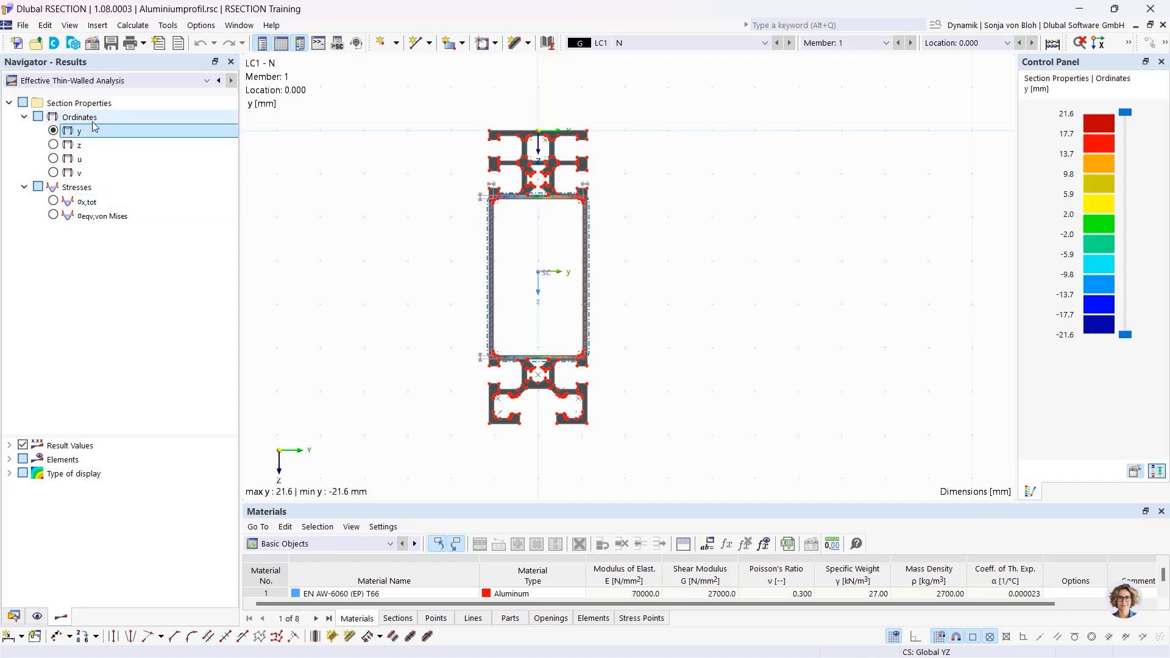
pyautogui.click(54, 200)
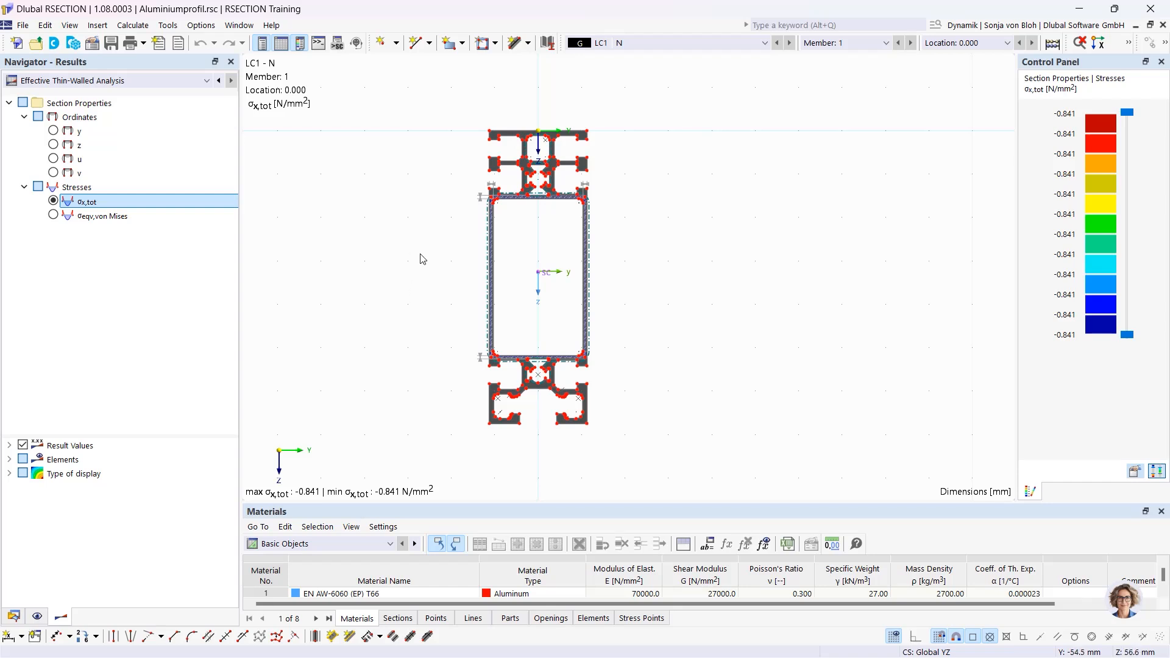
# View the commands available for the aluminium profile part and dismiss them without choosing one
pyautogui.moveTo(435, 256)
pyautogui.mouseDown(button='middle')
pyautogui.moveTo(566, 273)
pyautogui.moveTo(415, 272)
pyautogui.moveTo(423, 282)
pyautogui.moveTo(632, 287)
pyautogui.moveTo(493, 292)
pyautogui.moveTo(475, 258)
pyautogui.mouseUp(button='middle')
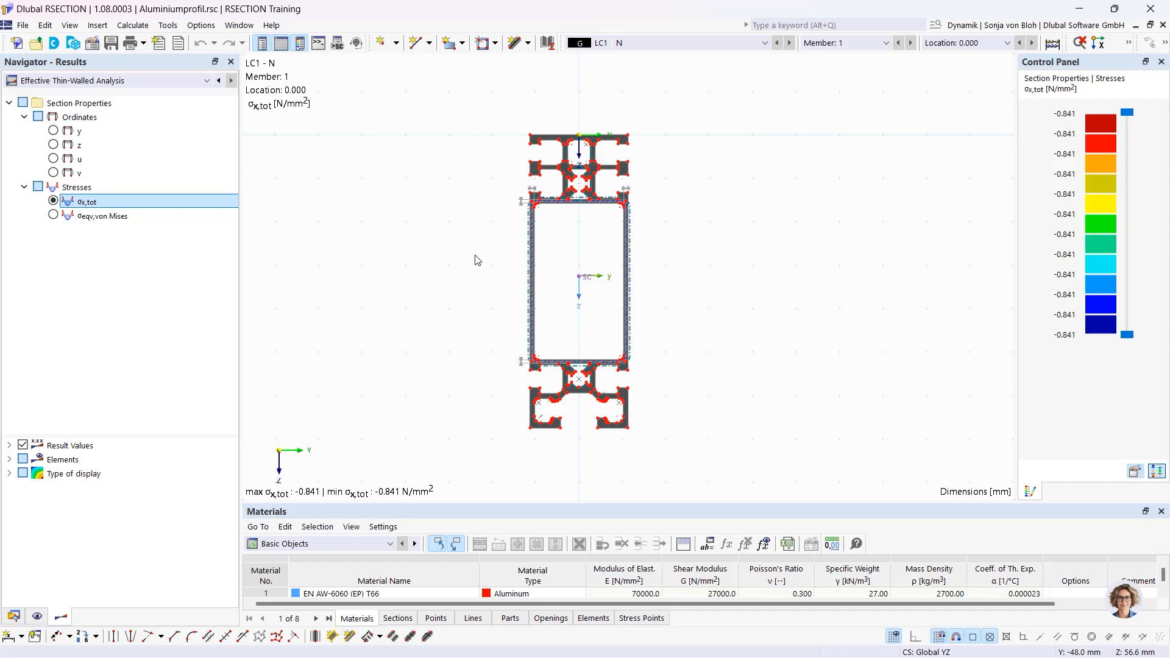
pyautogui.scroll(2, 478, 254)
pyautogui.scroll(-1, 480, 252)
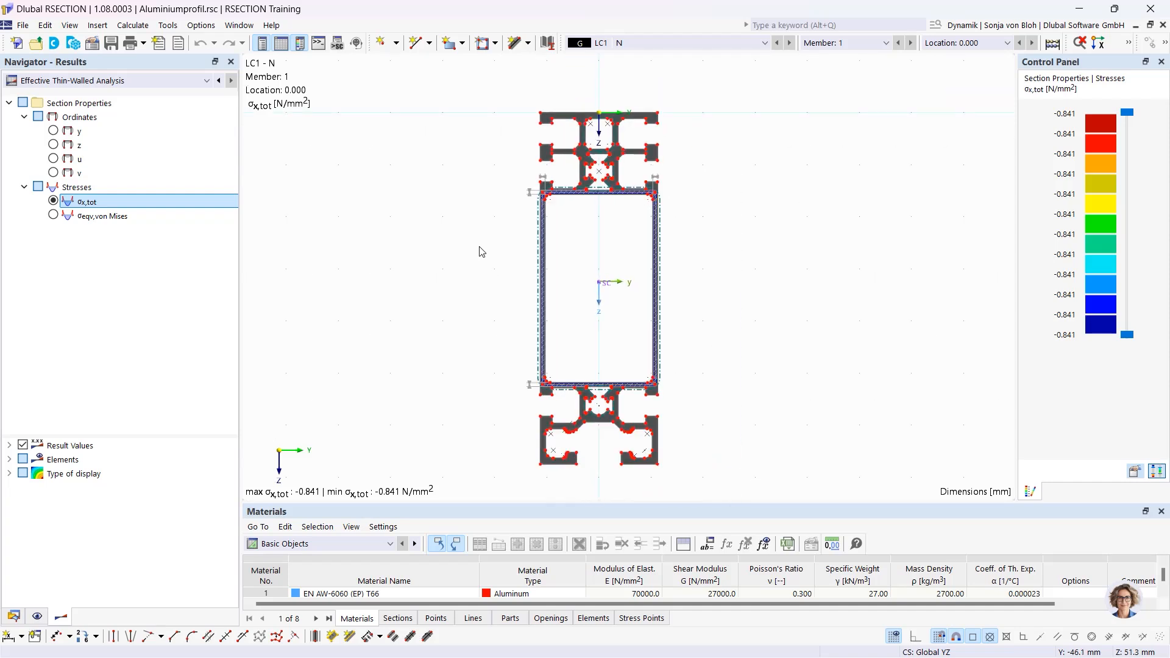
pyautogui.rightClick(583, 156)
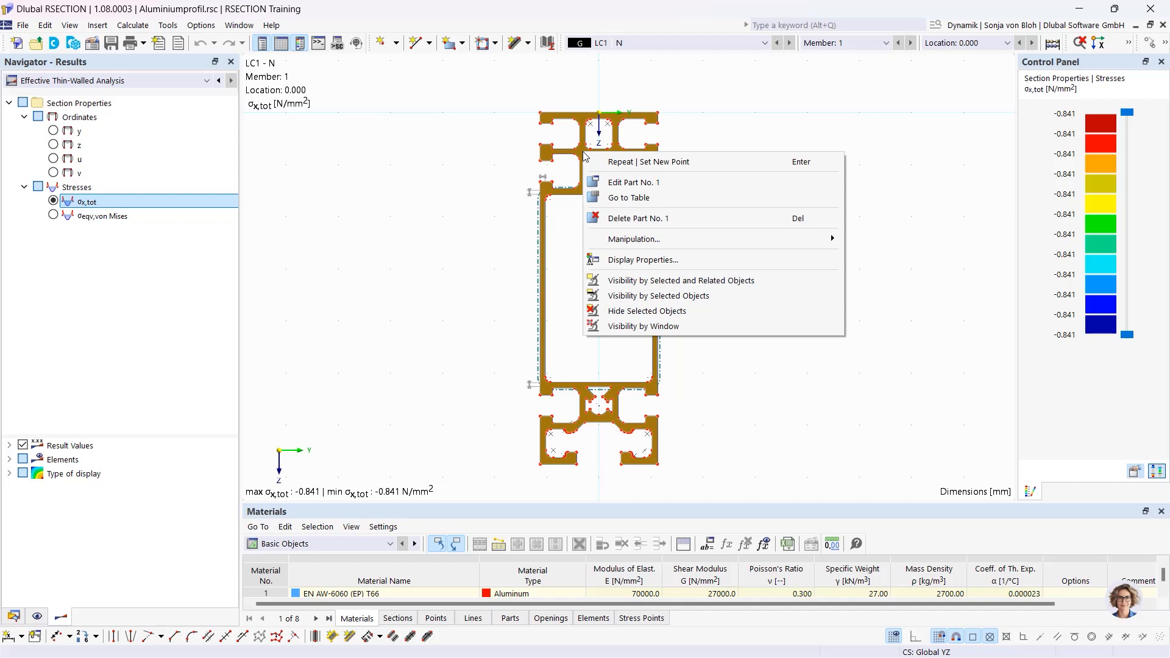
pyautogui.click(495, 154)
# Select only the objects fully enclosed by a window around the profile's top flange and clear the selection
pyautogui.scroll(1, 536, 116)
pyautogui.scroll(1, 494, 207)
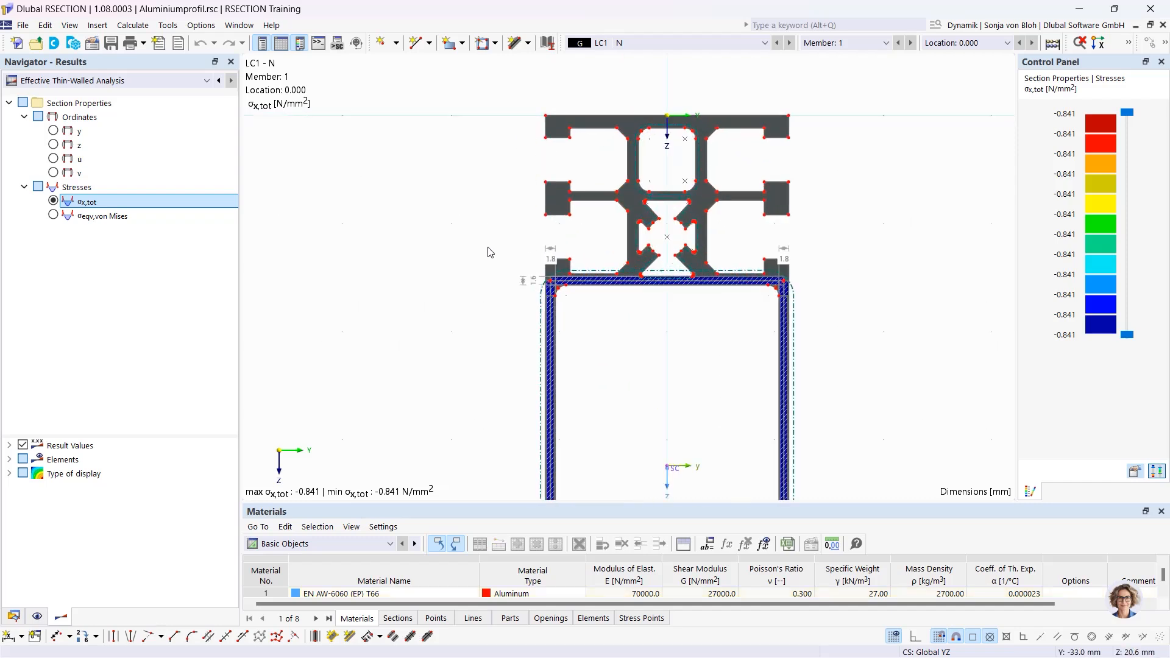
pyautogui.scroll(2, 463, 243)
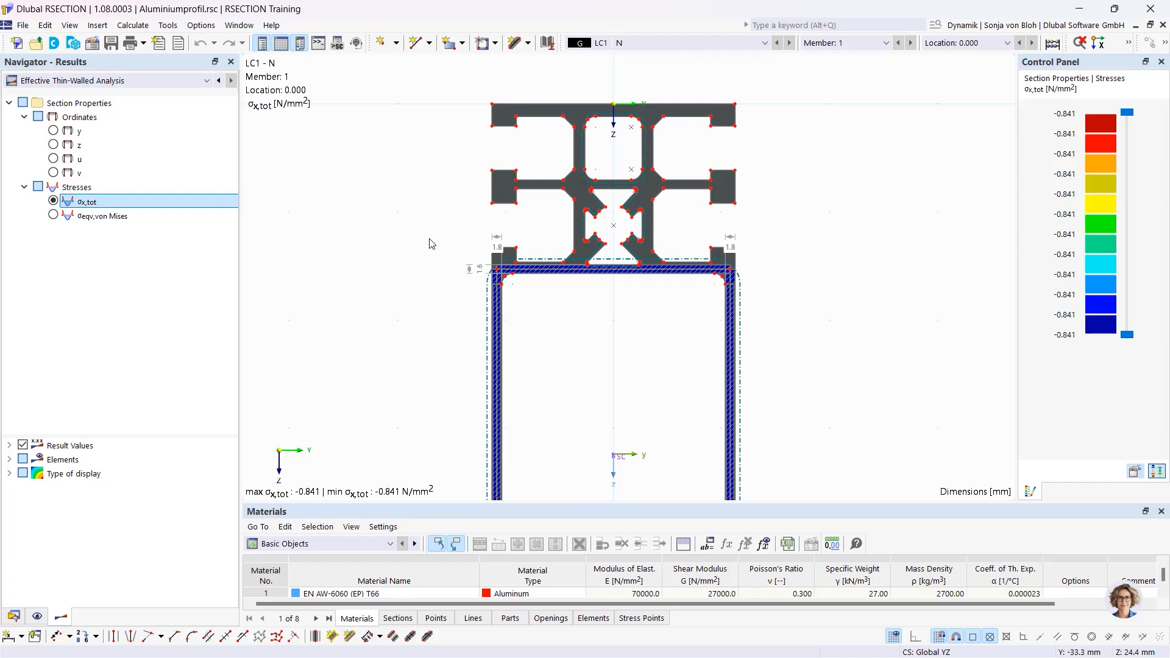
pyautogui.moveTo(424, 228); pyautogui.dragTo(425, 264, button='middle')
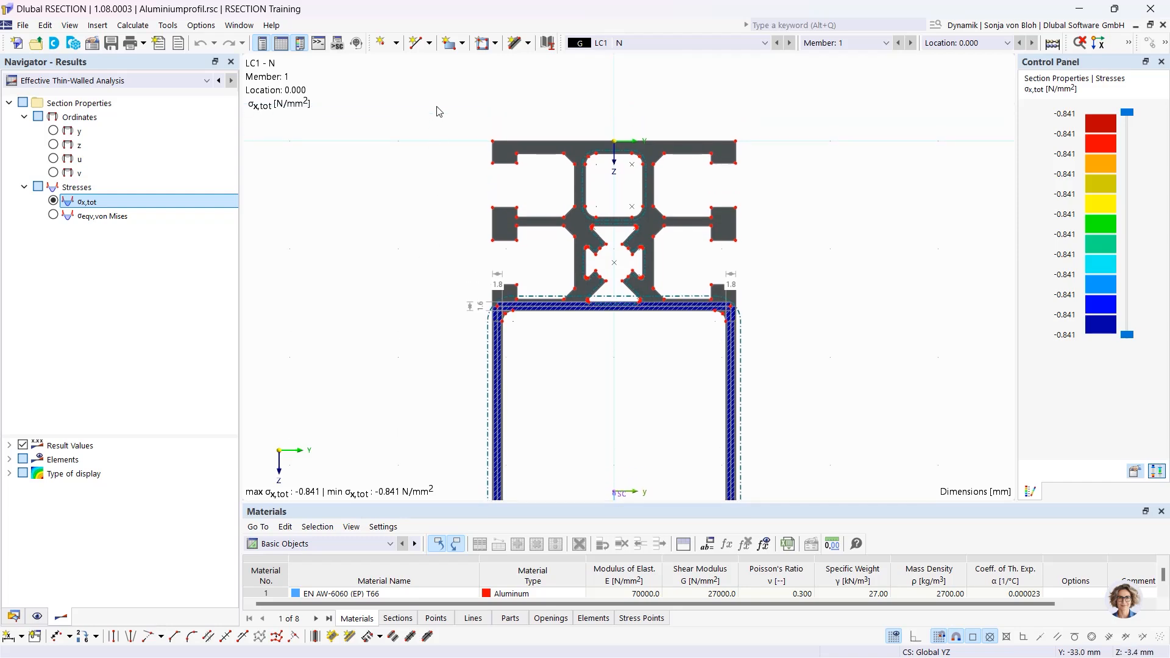
pyautogui.moveTo(434, 94); pyautogui.dragTo(813, 196)
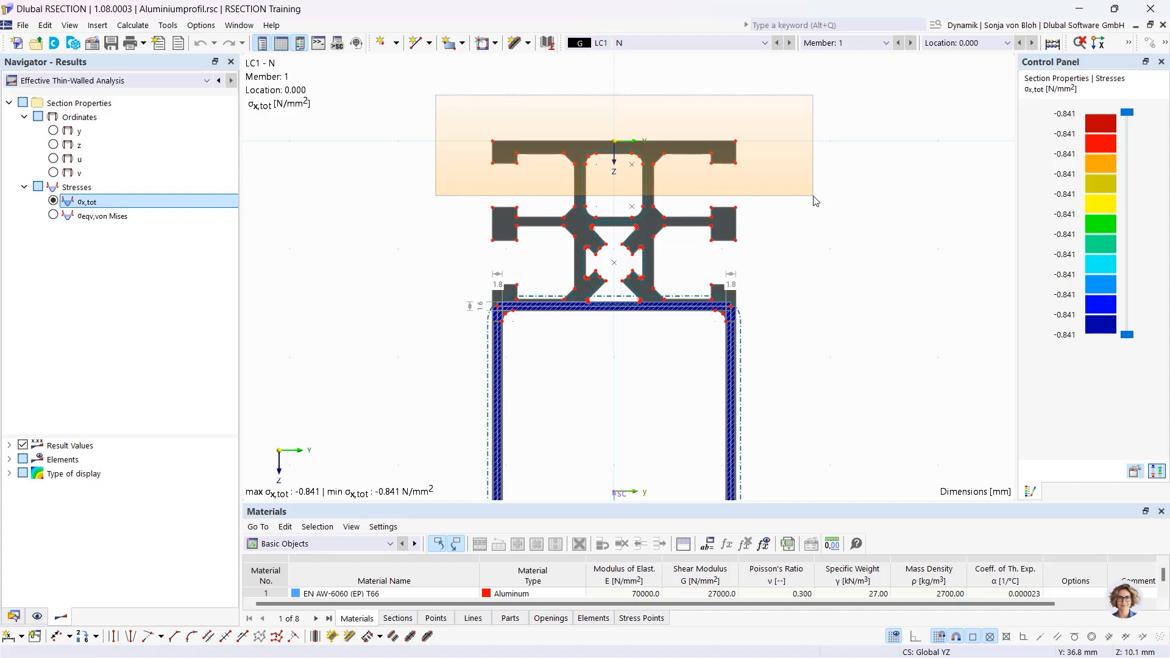
pyautogui.moveTo(813, 196); pyautogui.dragTo(813, 196)
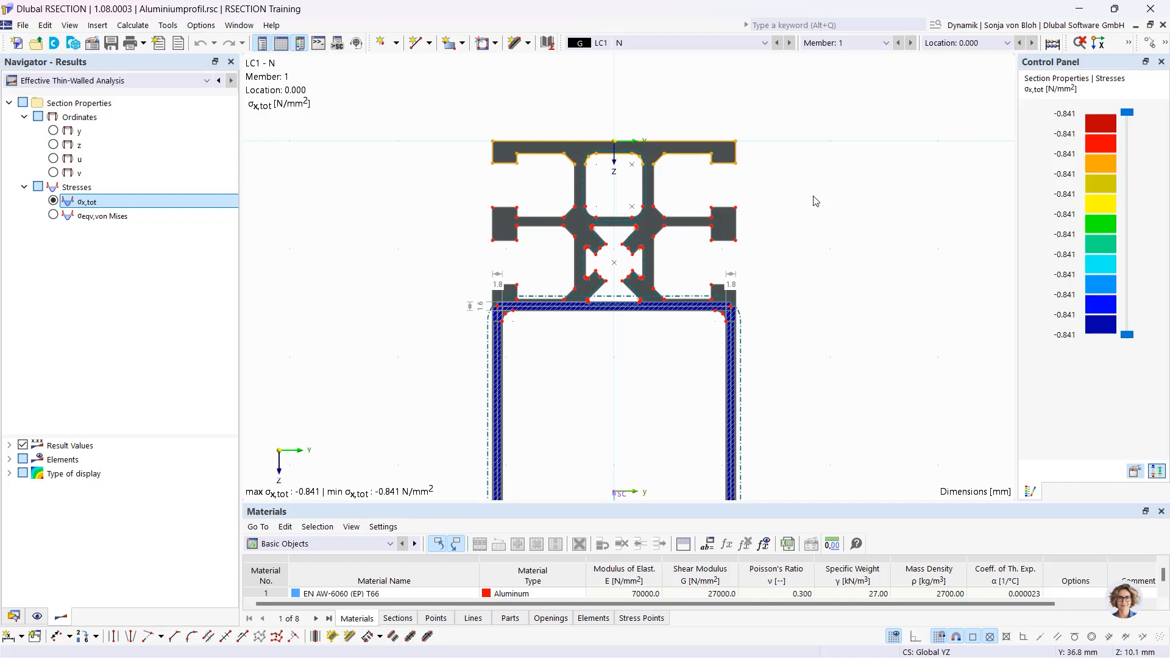
pyautogui.click(815, 200)
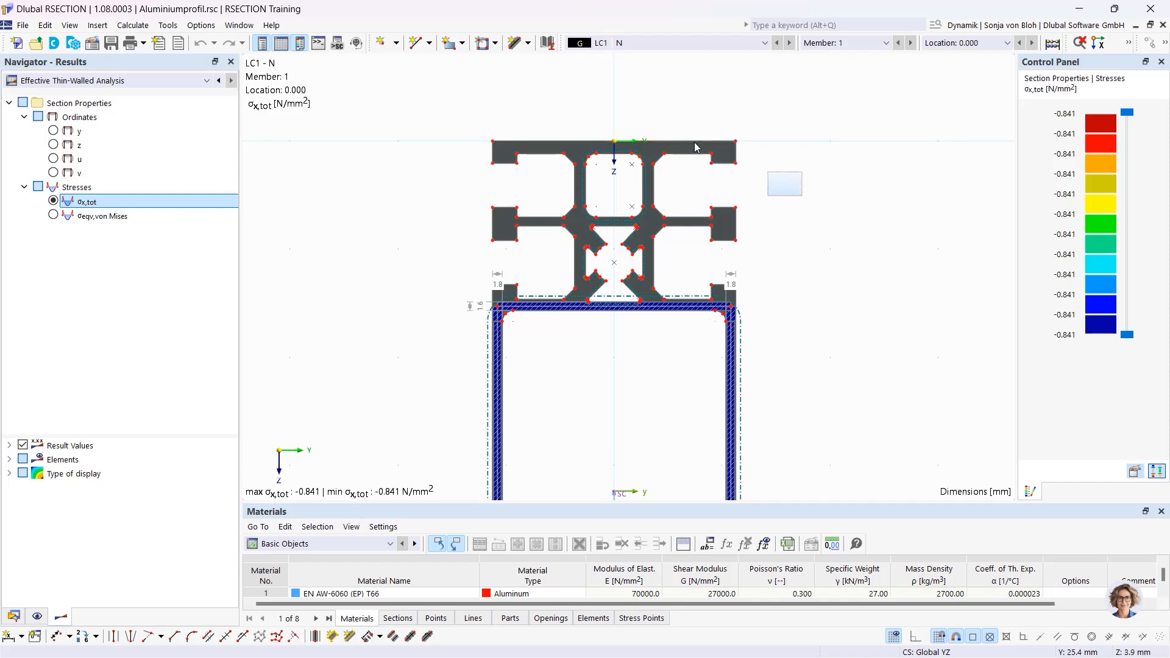
# Select everything touched by a crossing window over the top flange, clear it and select only the flange's top edge line
pyautogui.moveTo(802, 195); pyautogui.dragTo(409, 106)
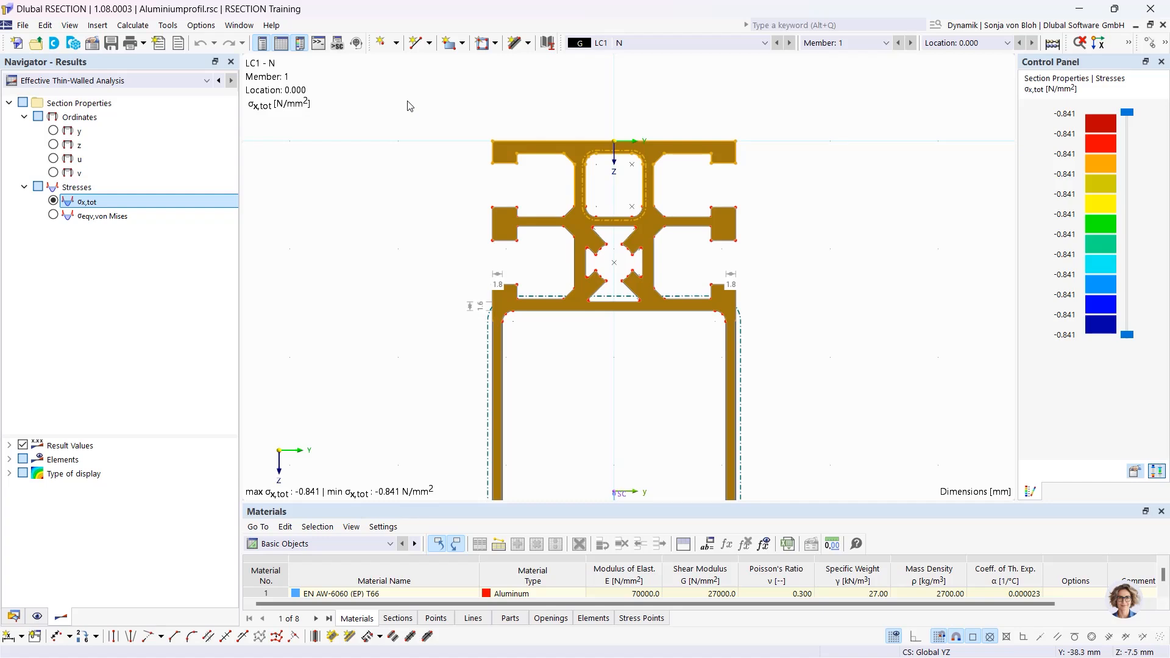
pyautogui.click(397, 126)
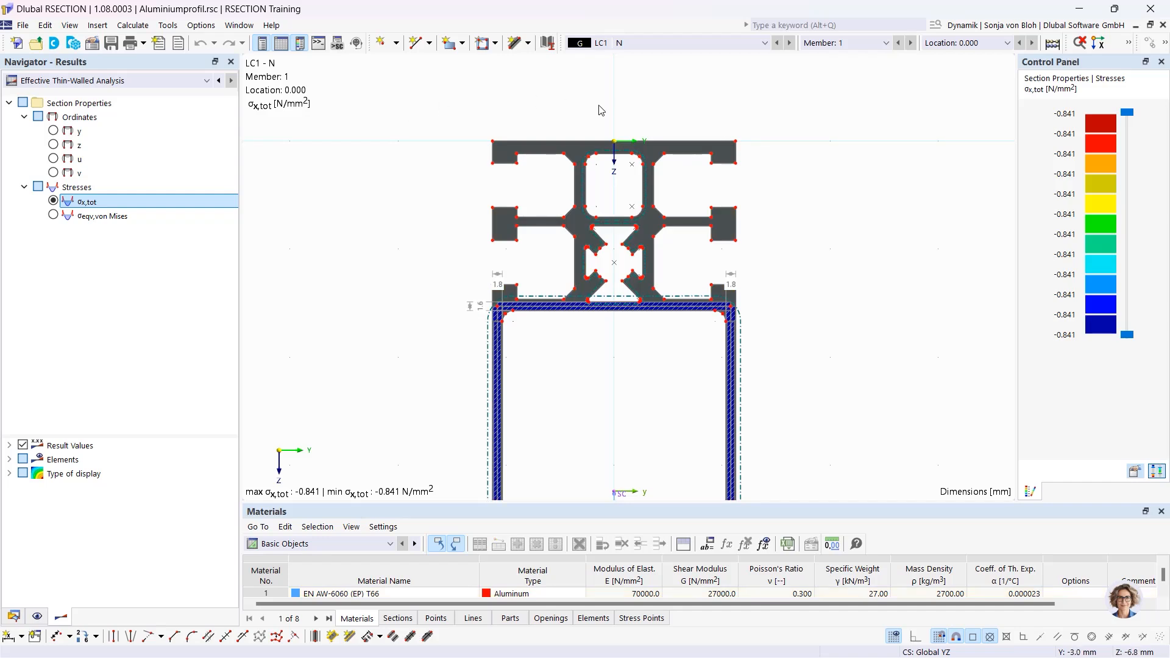
pyautogui.click(598, 141)
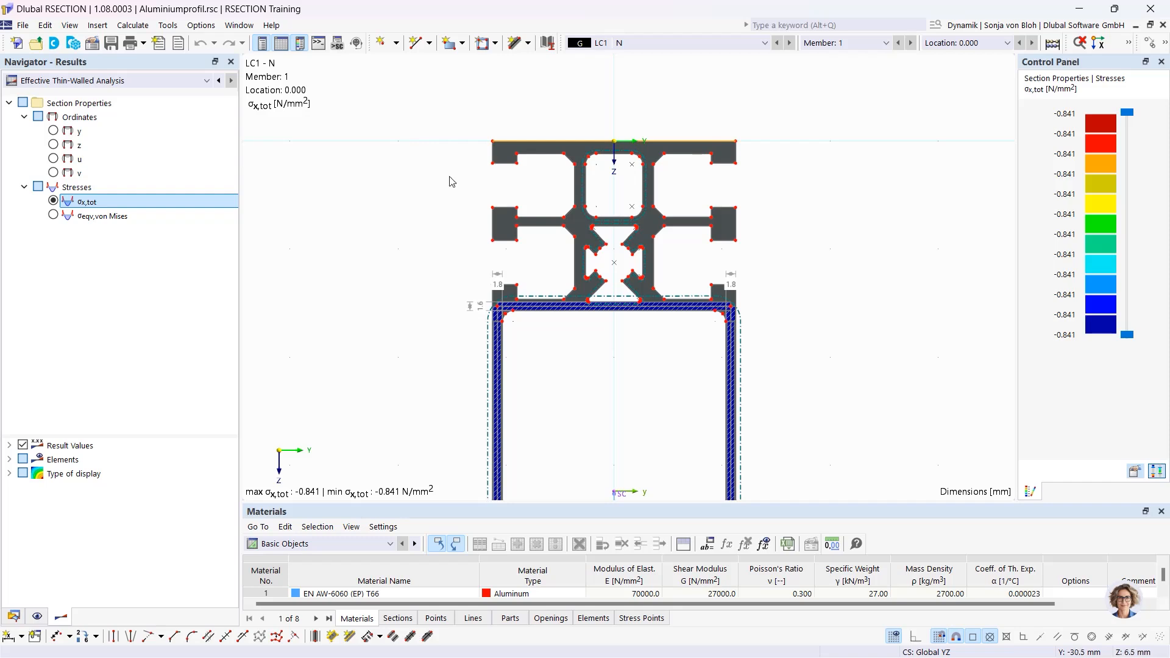
pyautogui.scroll(2, 460, 177)
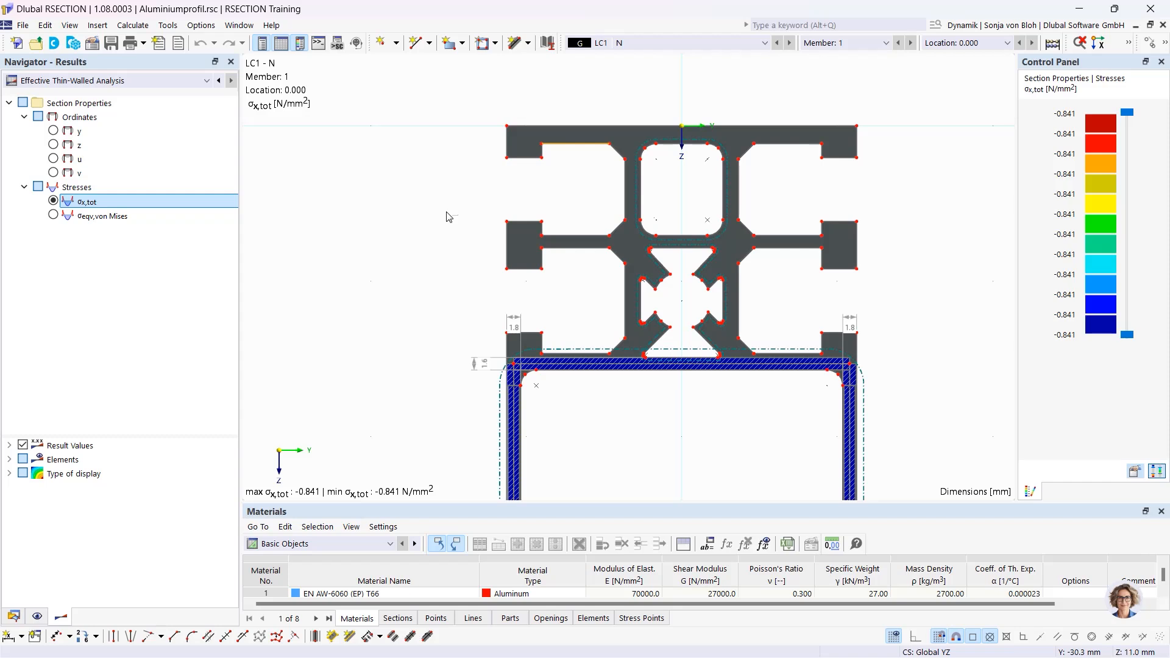
# Start a new model named Example 1 and set its analysis method to Thin-Walled Analysis
pyautogui.click(17, 44)
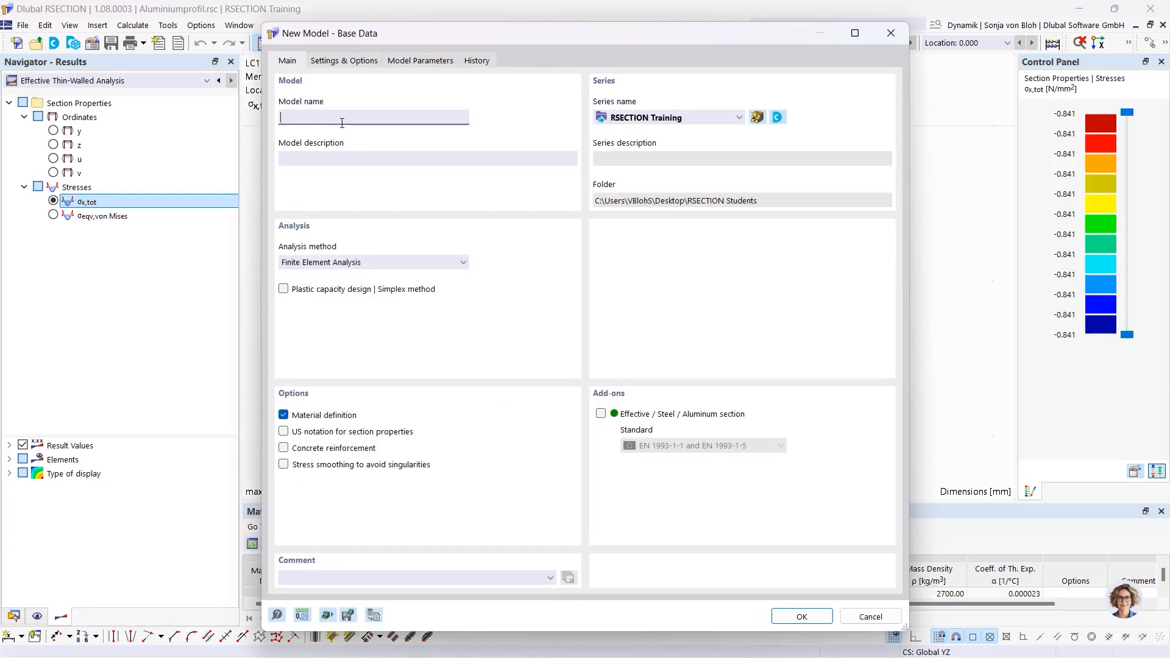
pyautogui.write('Example 1')
pyautogui.click(457, 267)
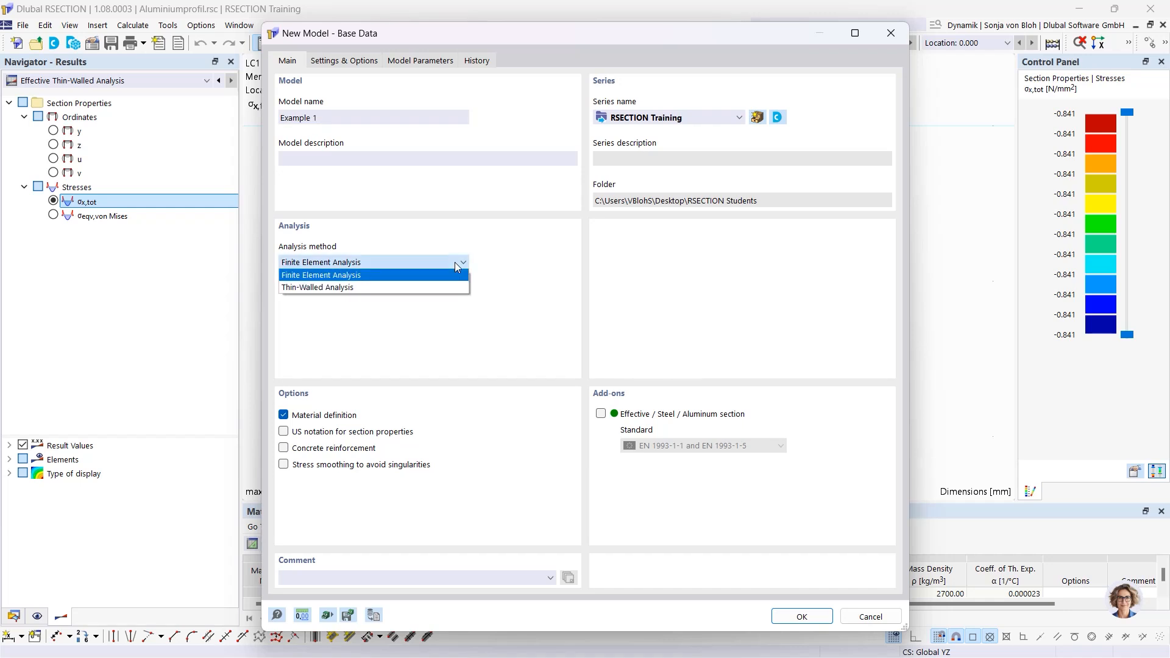
pyautogui.click(362, 287)
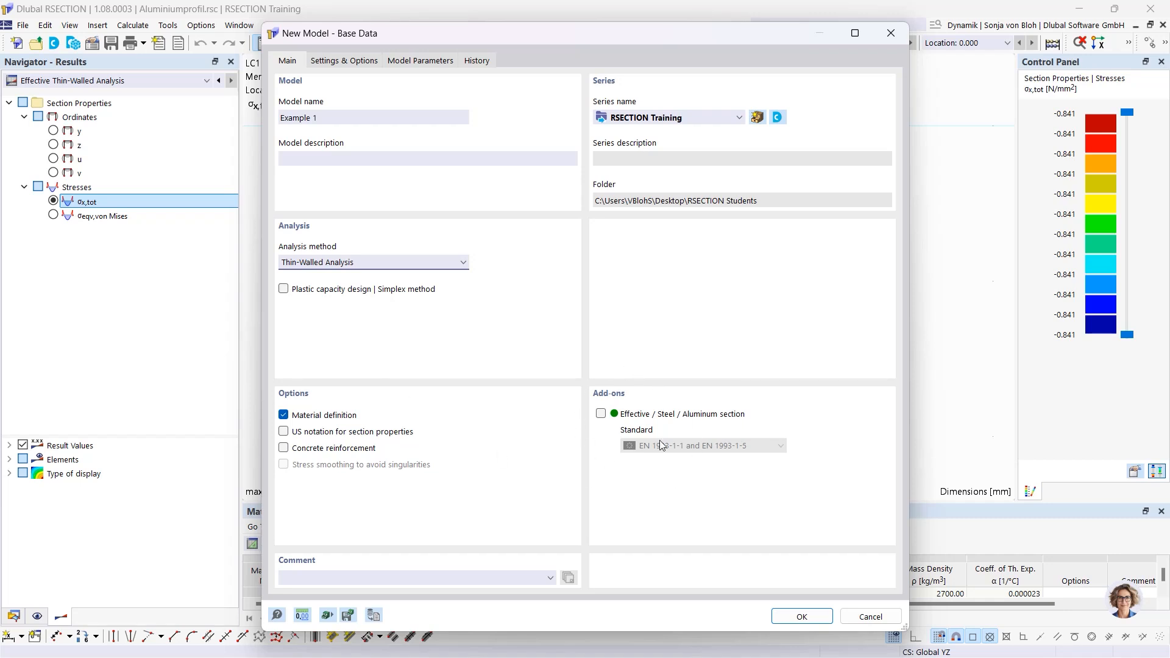
# Activate the Effective / Steel / Aluminum section add-on with the standard EN 1993-1-1 and EN 1993-1-5
pyautogui.click(601, 413)
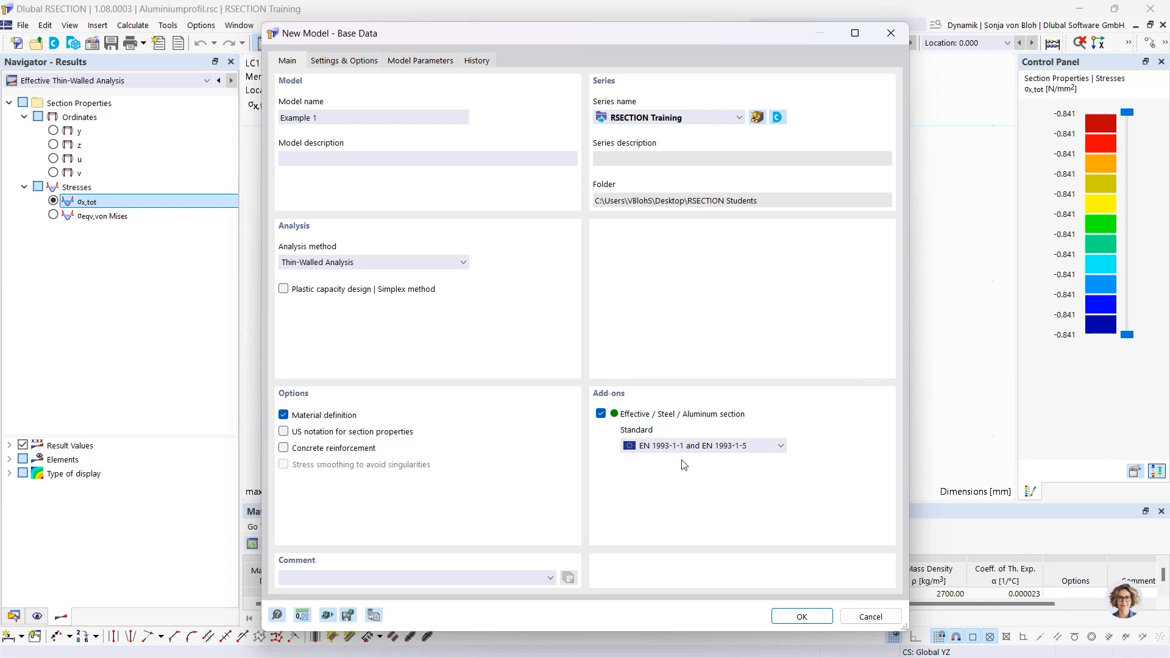
pyautogui.click(733, 447)
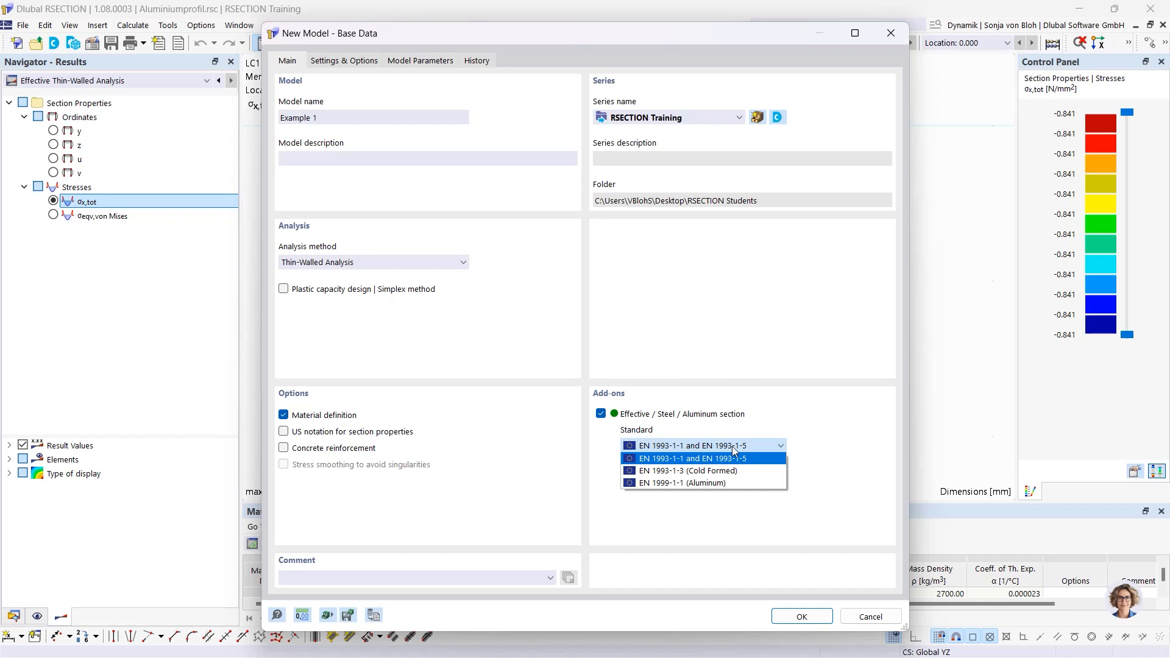
pyautogui.click(683, 461)
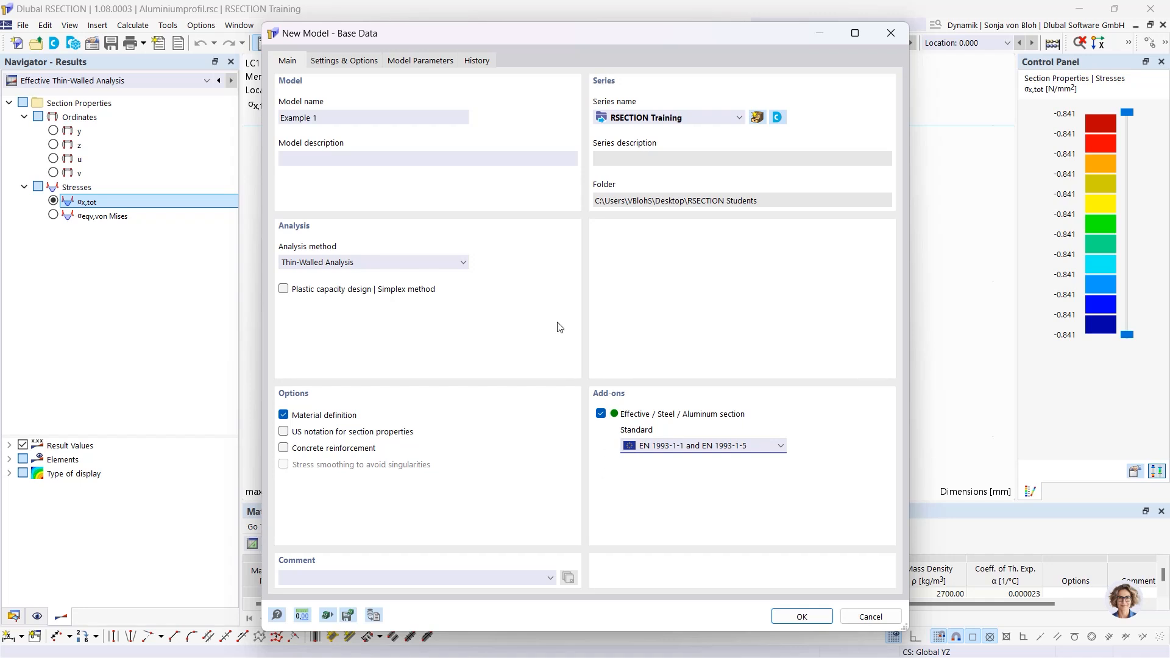
# Review the model's settings and manufacturing type choices, leave the manufacturing type unset and create the model
pyautogui.click(355, 63)
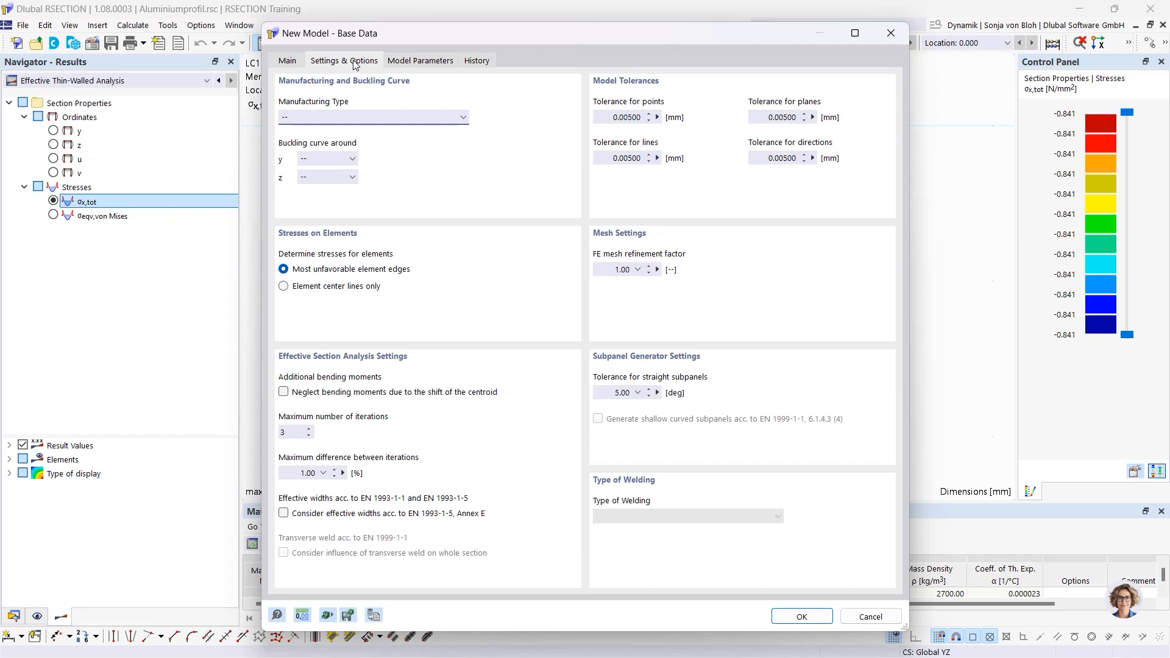
pyautogui.click(317, 121)
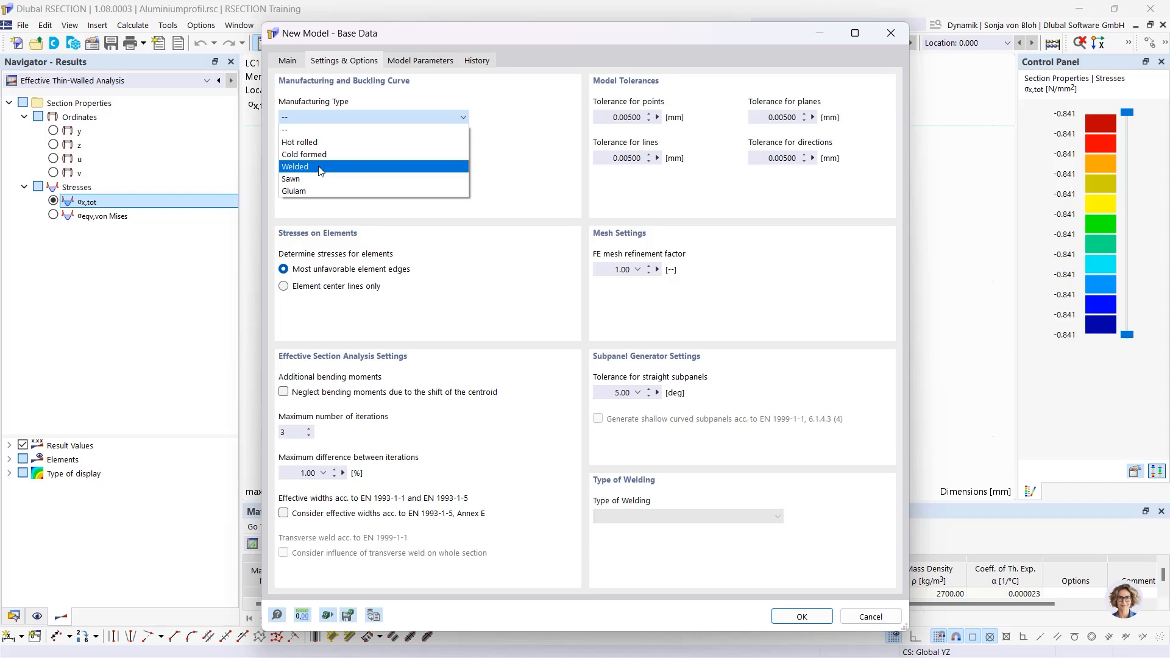
pyautogui.click(334, 134)
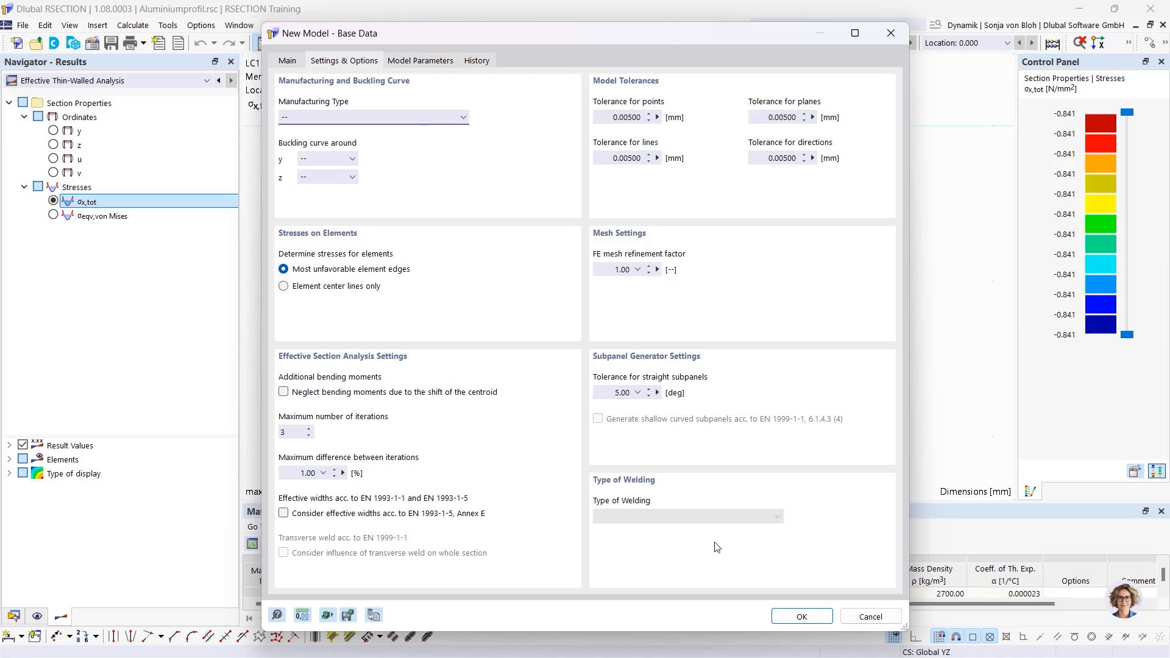
pyautogui.click(802, 616)
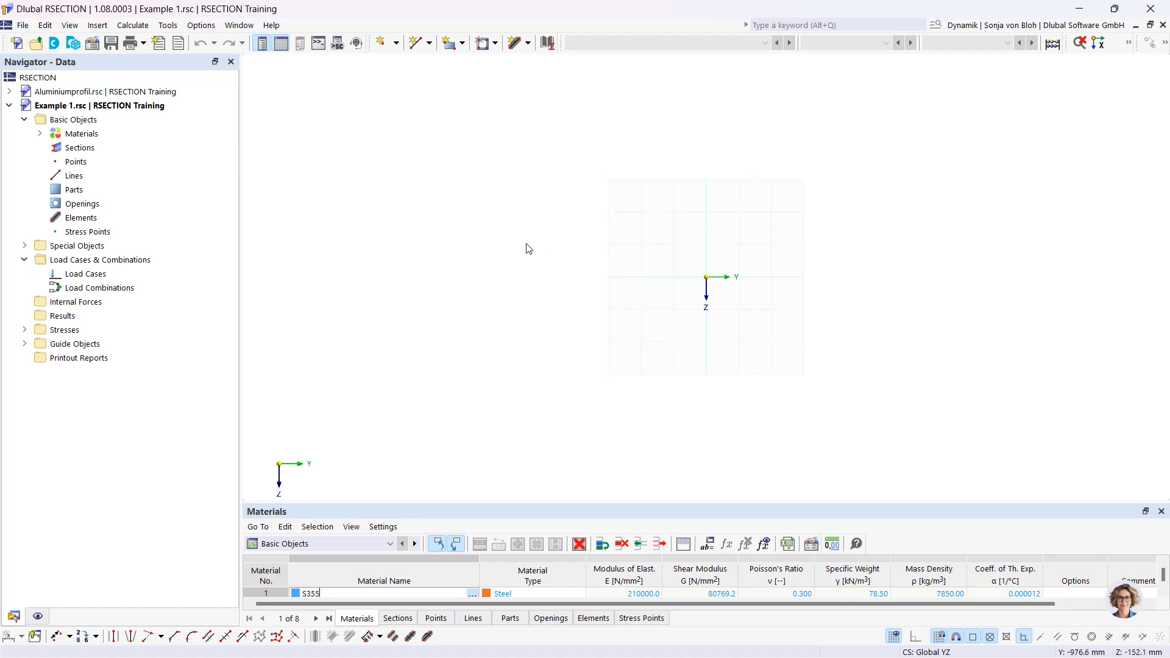
# Open the new model's S355 material for editing
pyautogui.click(40, 134)
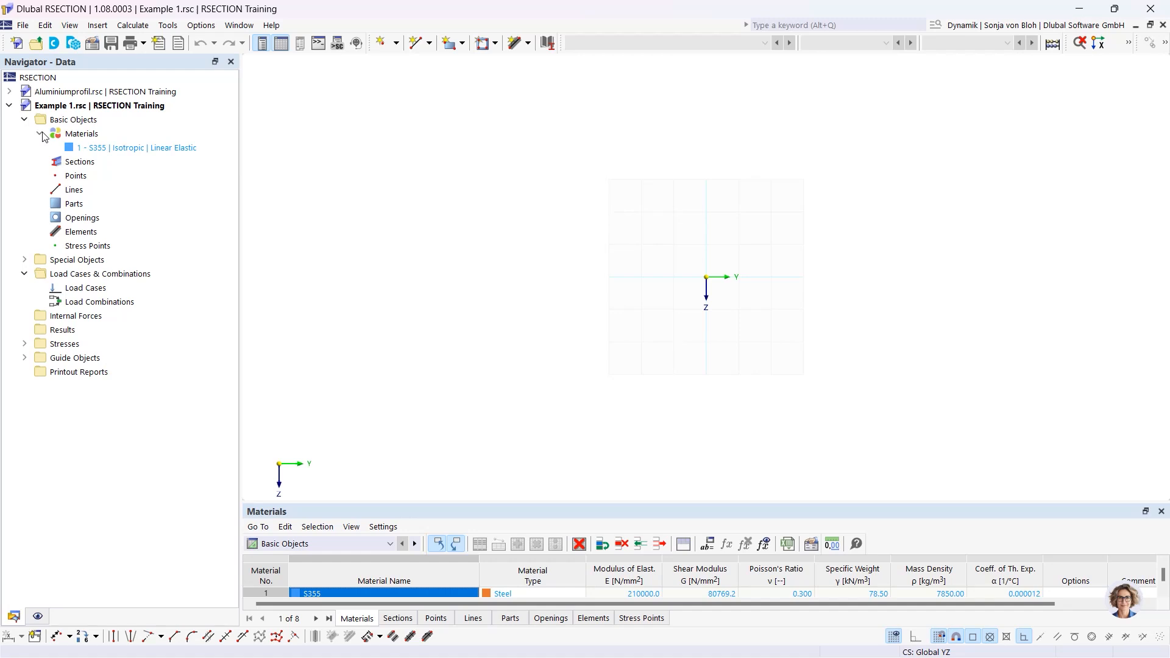
pyautogui.doubleClick(111, 151)
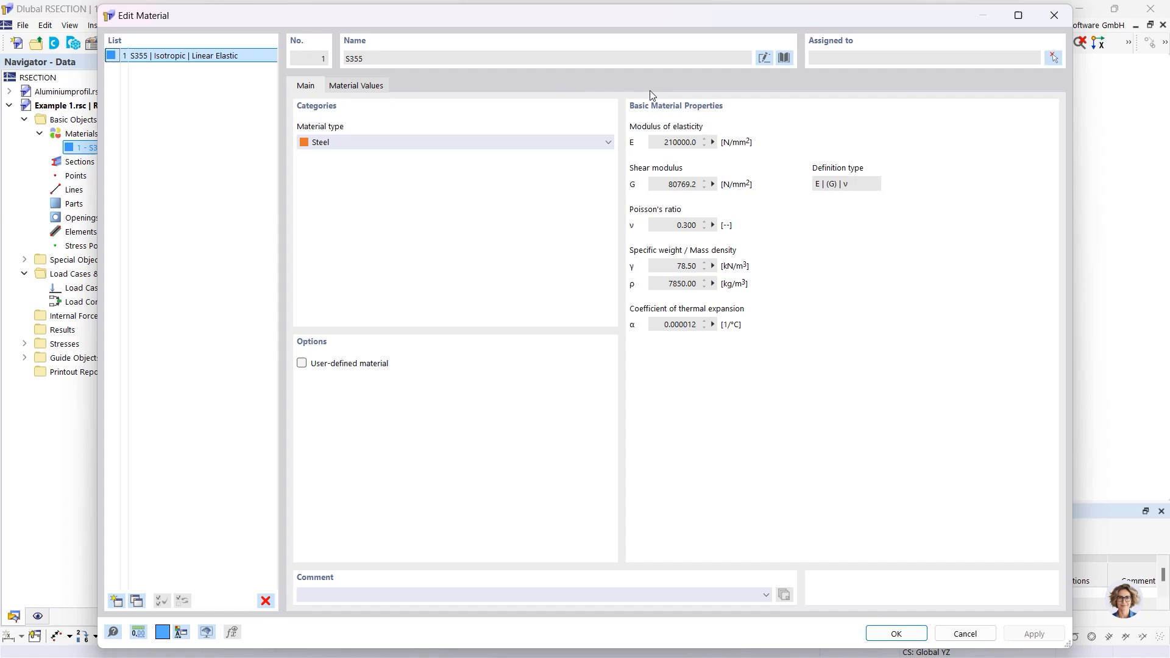
# Enter S235 manually as the material name without picking any of the suggested standards
pyautogui.click(764, 58)
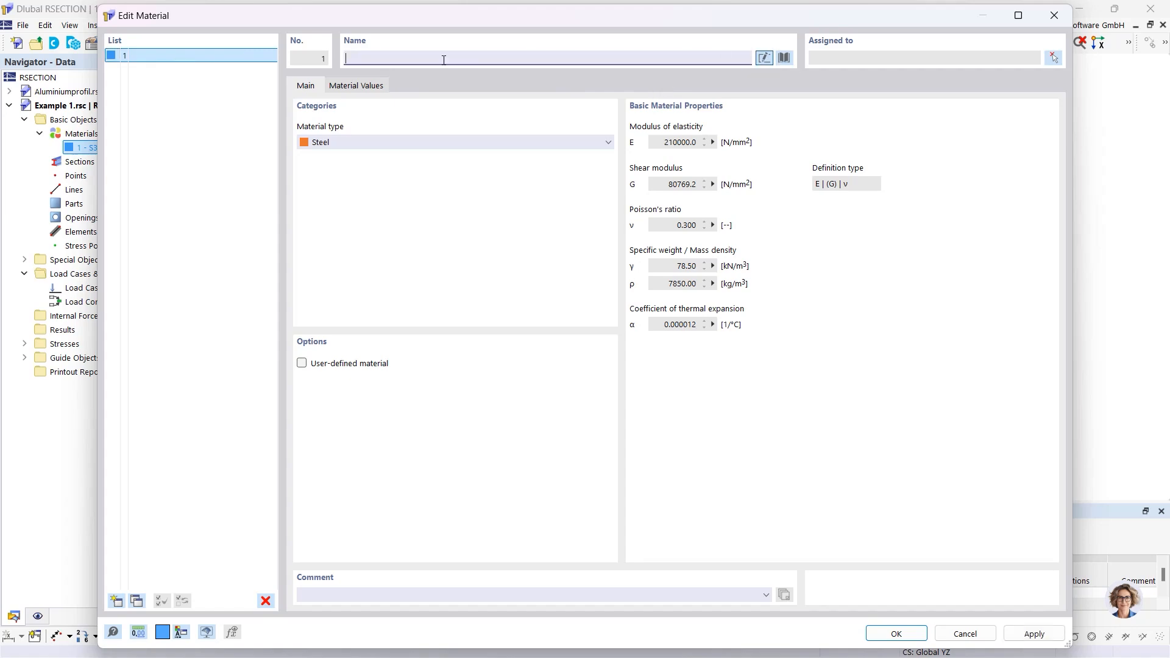
pyautogui.write('S235')
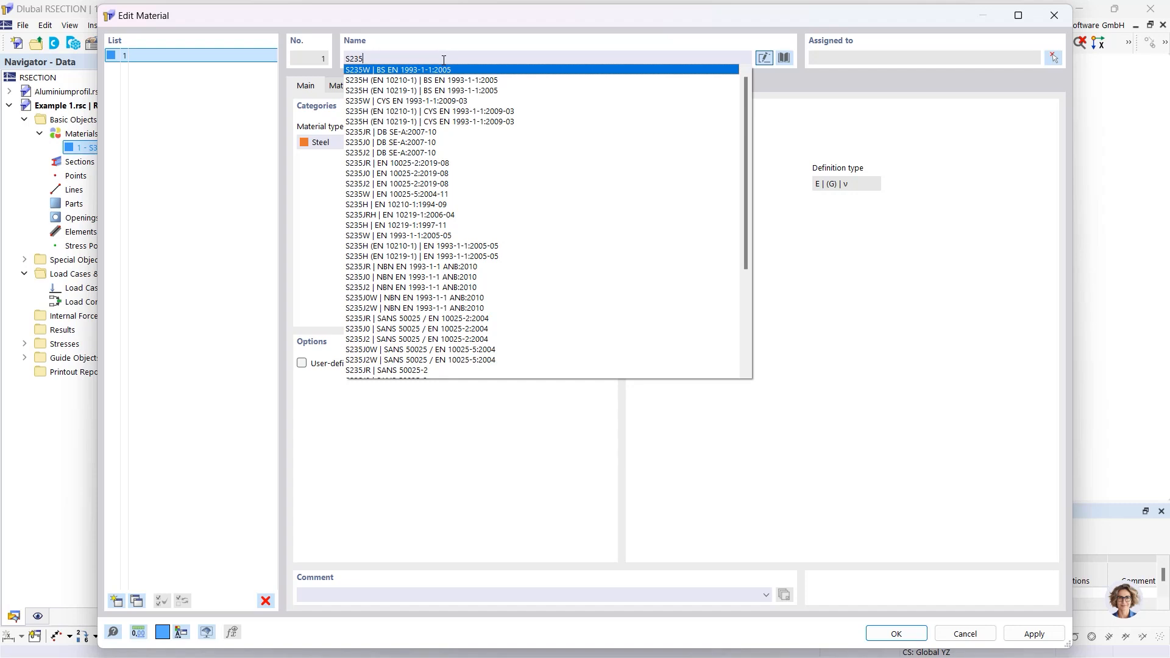
pyautogui.click(681, 35)
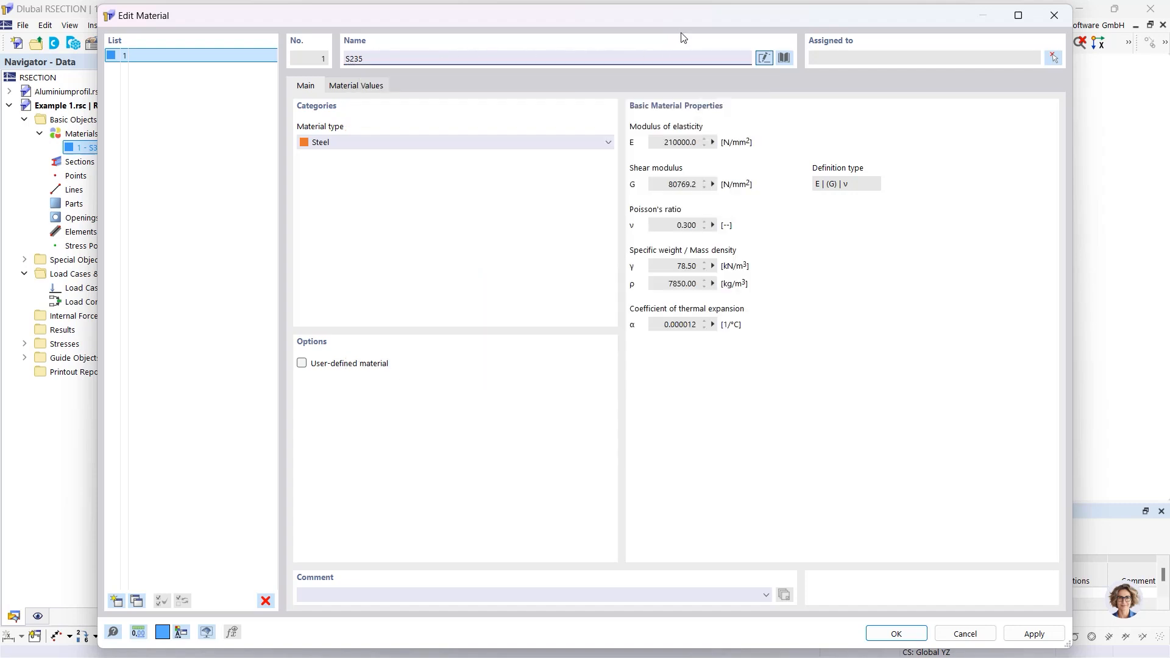
# Load material S355 from the library's Steel S series to EN 1993-1-1:2005-05, filtering by steel and searching for "S 355"
pyautogui.click(784, 58)
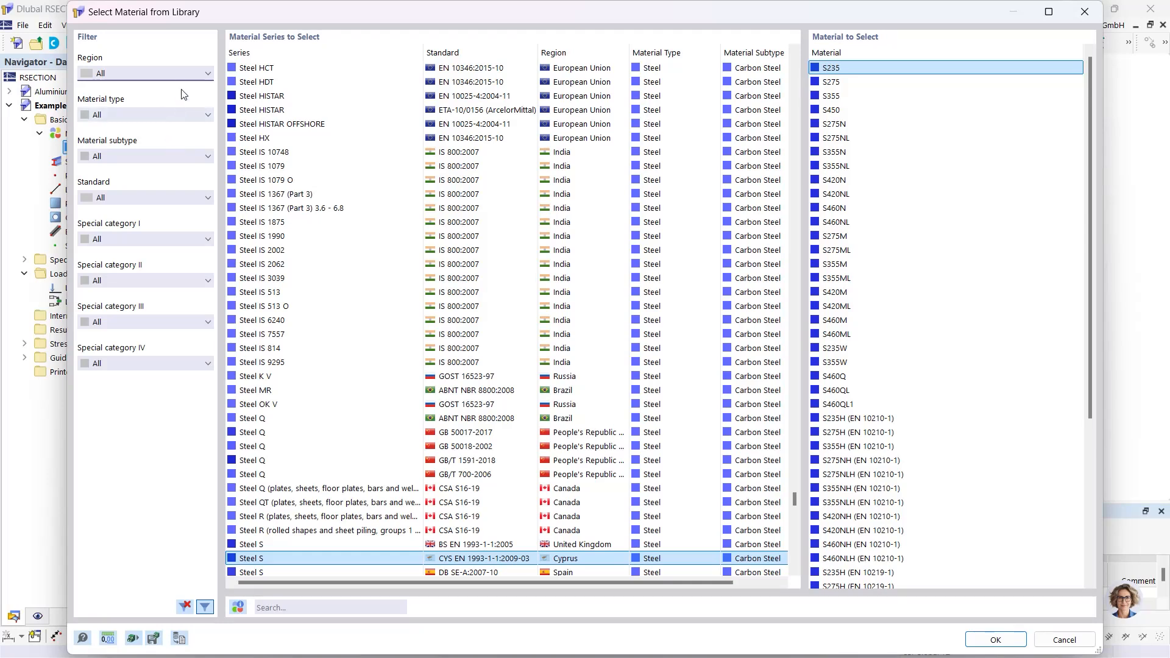
pyautogui.click(180, 114)
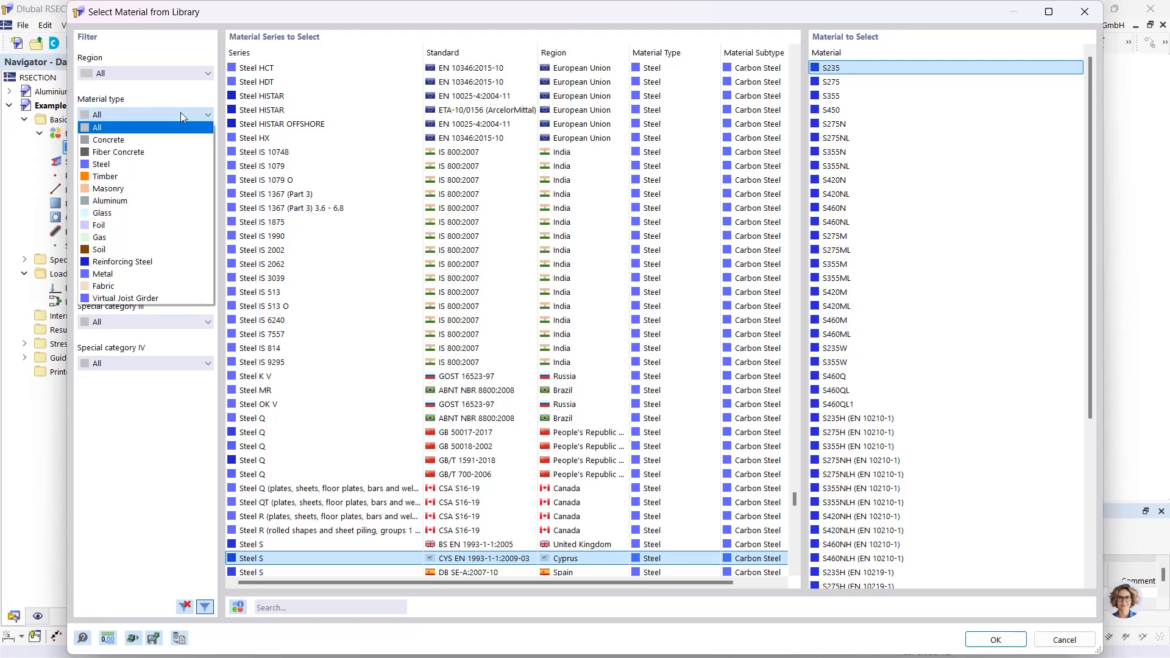
pyautogui.click(149, 164)
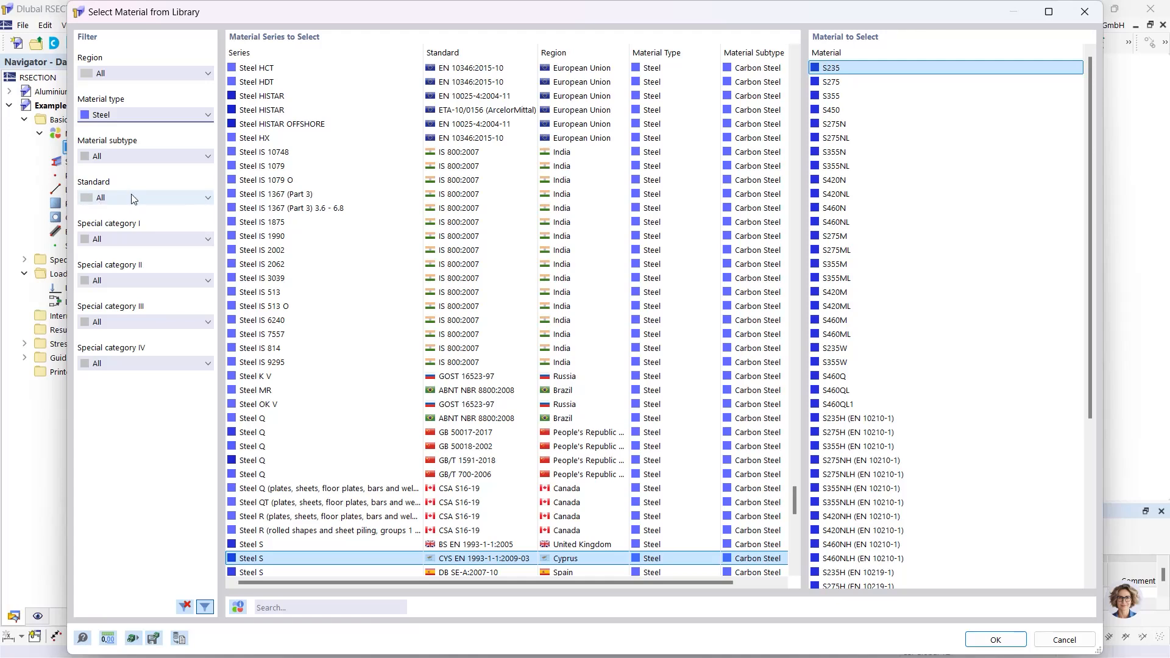
pyautogui.click(277, 612)
pyautogui.write('S 355')
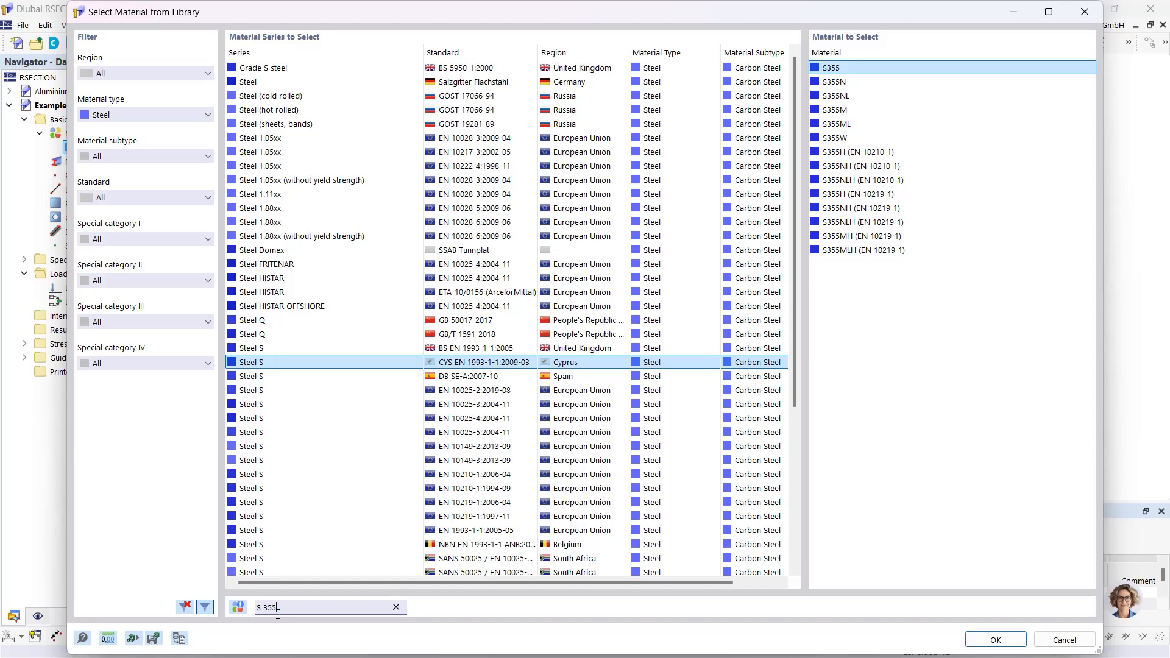
pyautogui.click(480, 531)
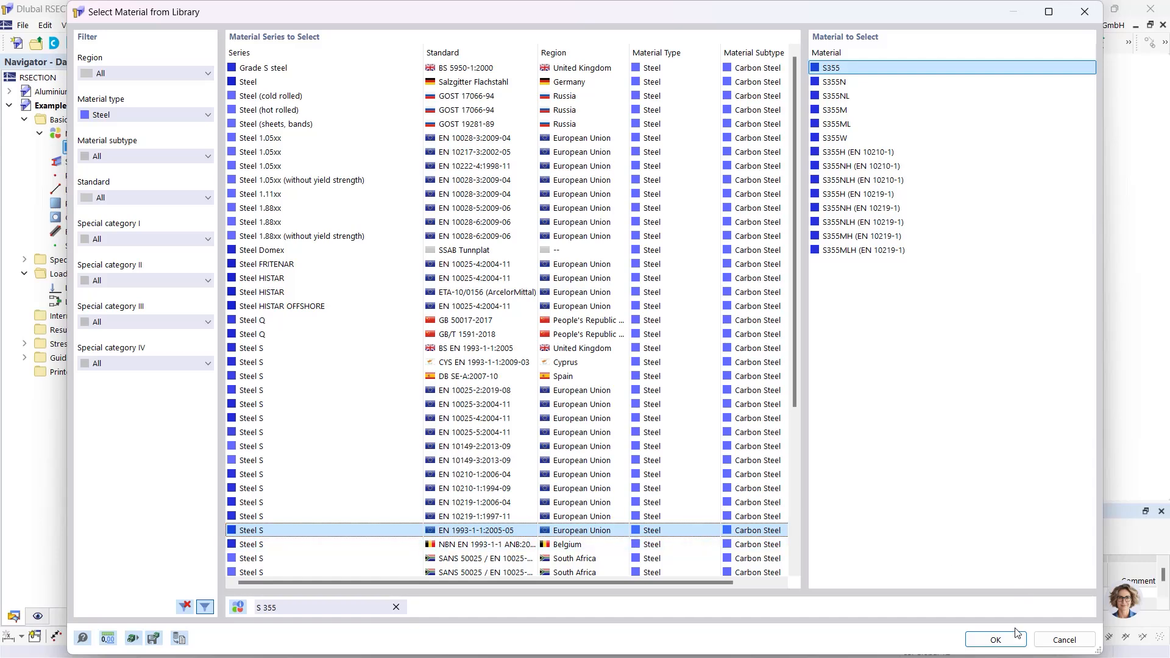
pyautogui.click(993, 637)
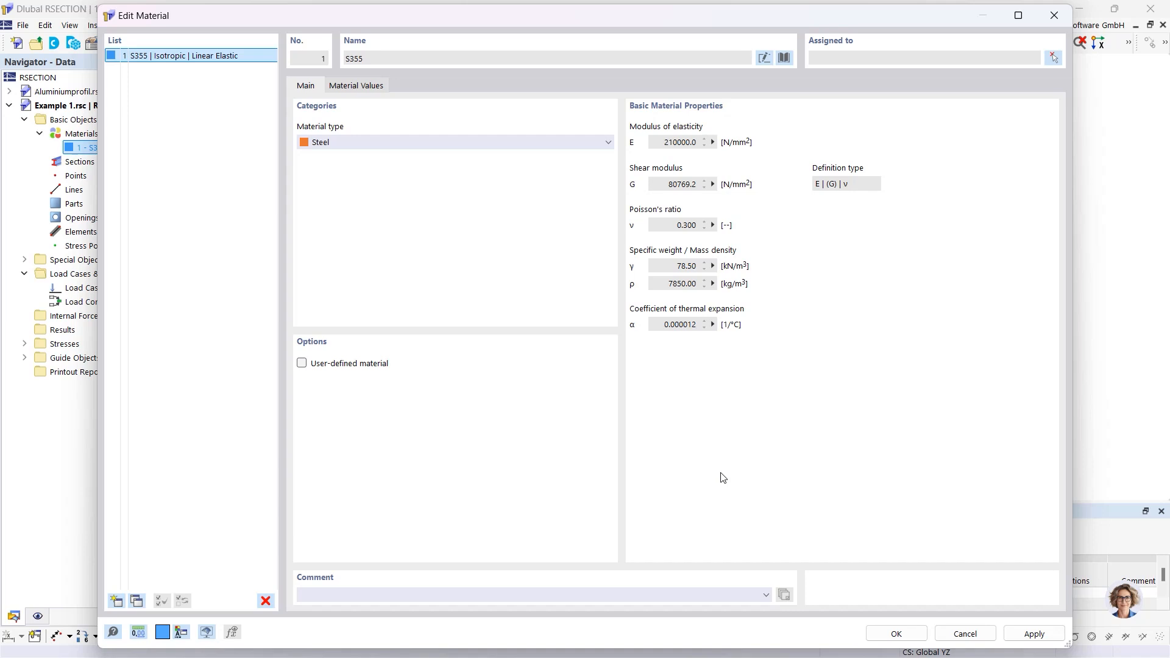
# Temporarily make the material user-defined to examine its material values, and accept the material with that option disabled again
pyautogui.click(301, 364)
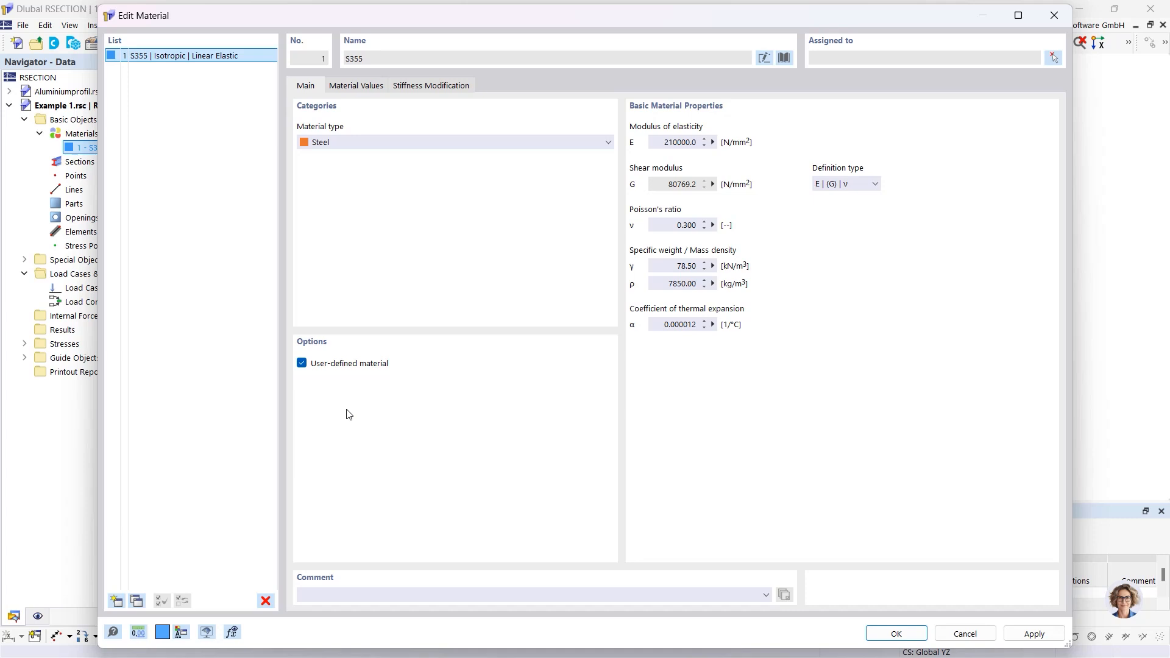
pyautogui.click(358, 86)
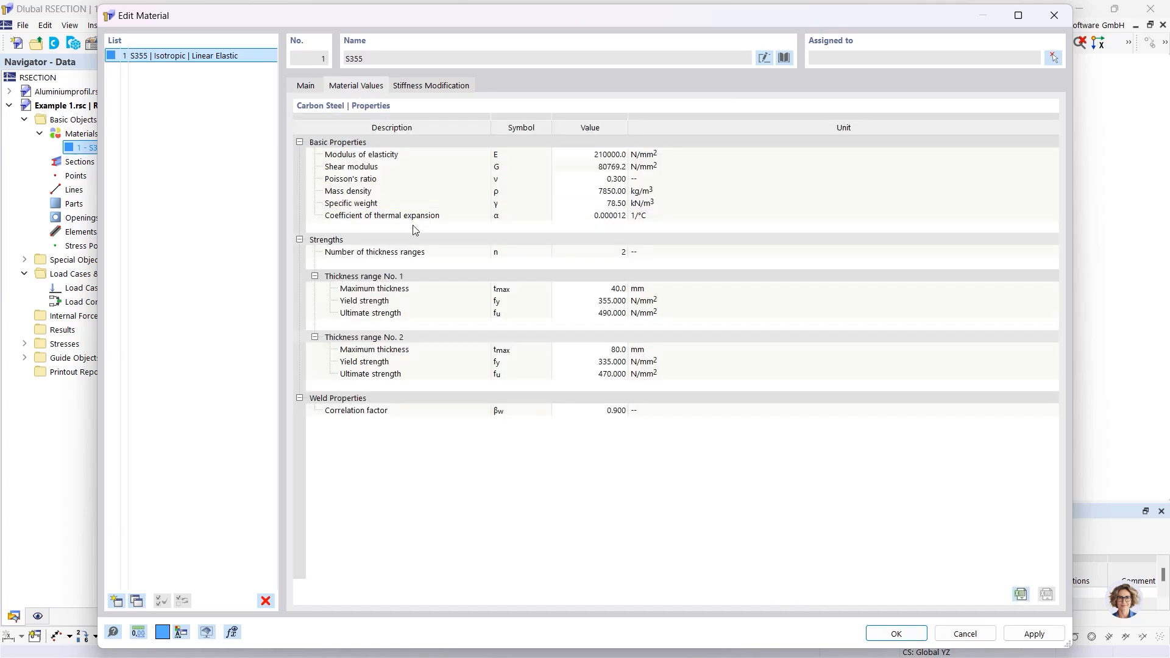
pyautogui.click(569, 155)
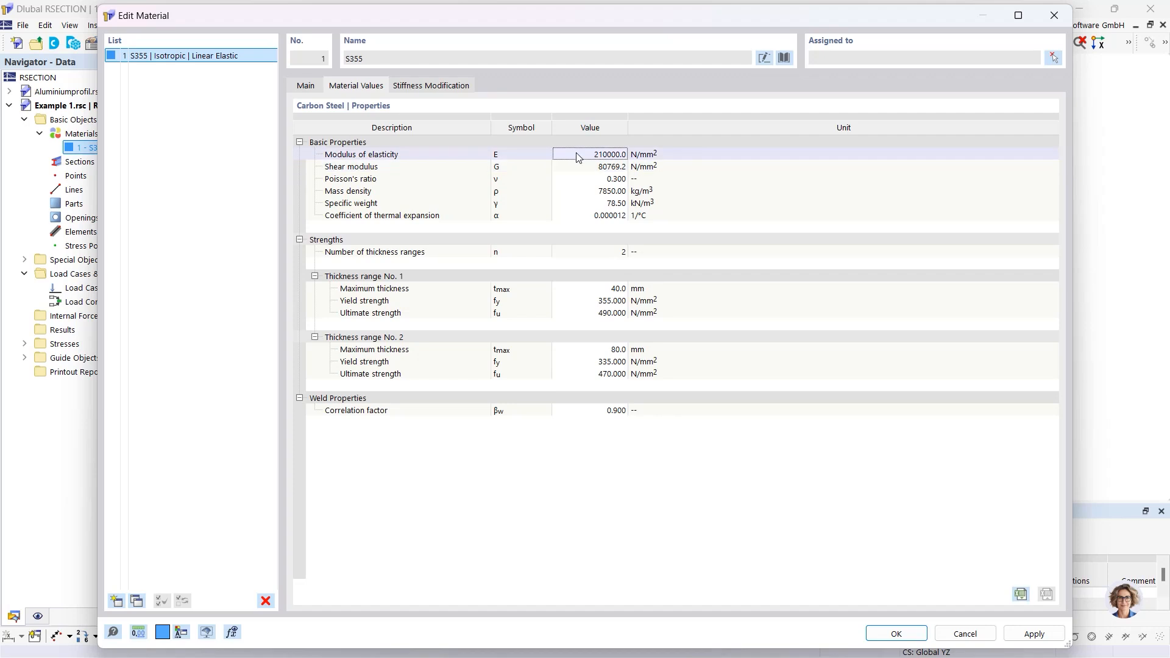
pyautogui.click(307, 88)
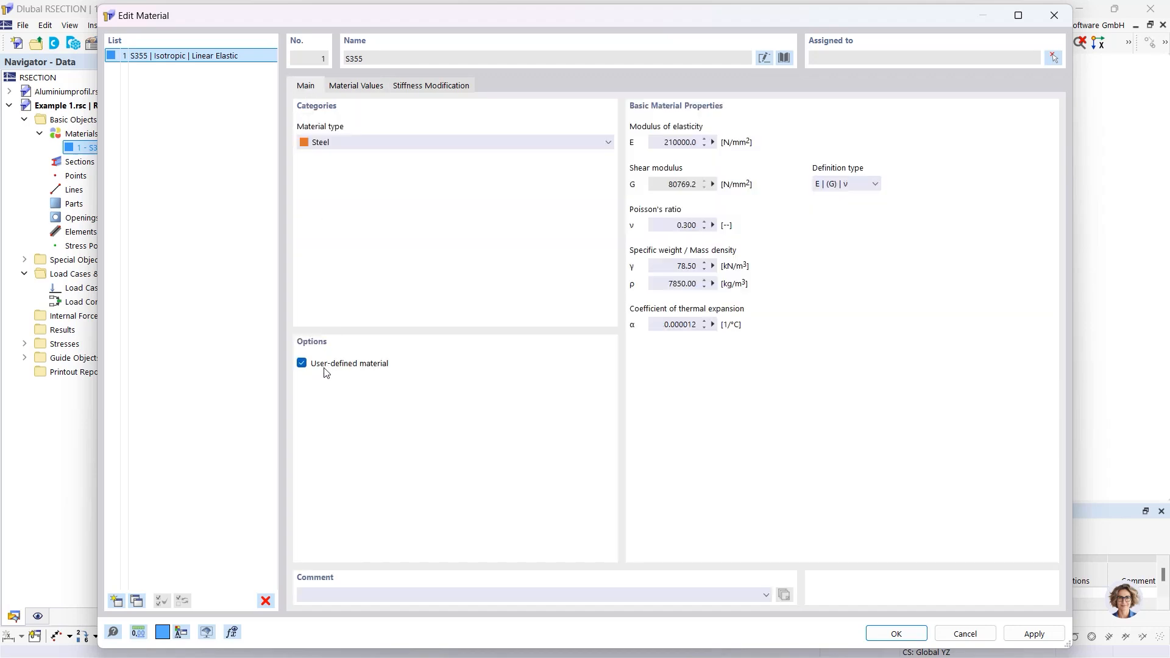
pyautogui.click(302, 363)
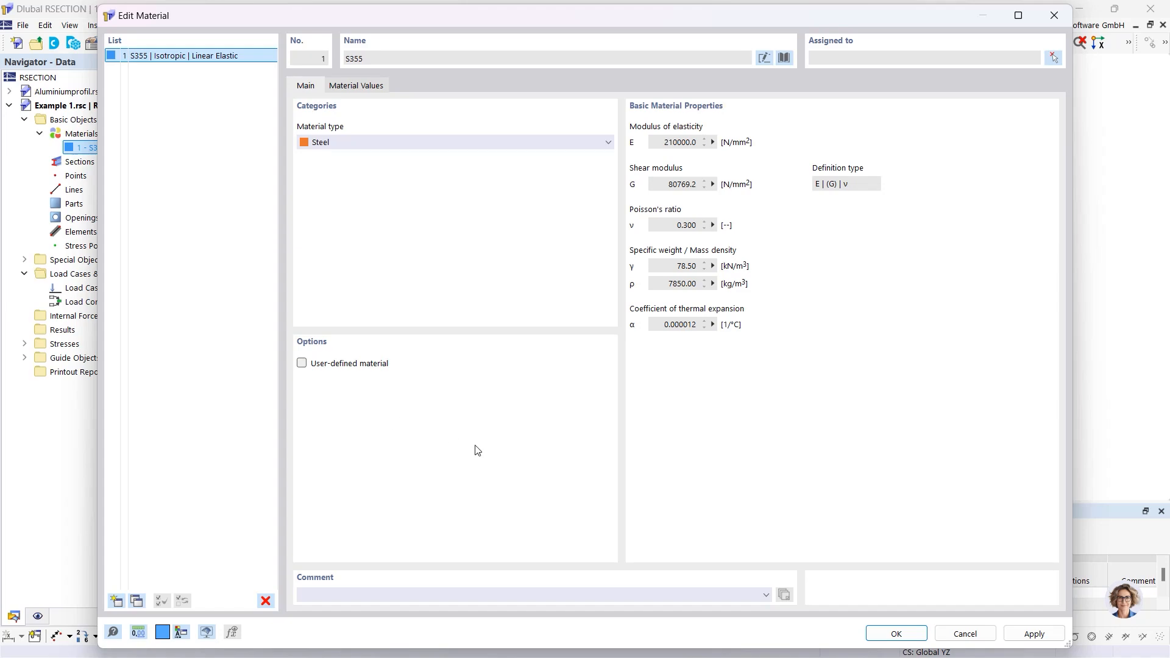
pyautogui.click(878, 635)
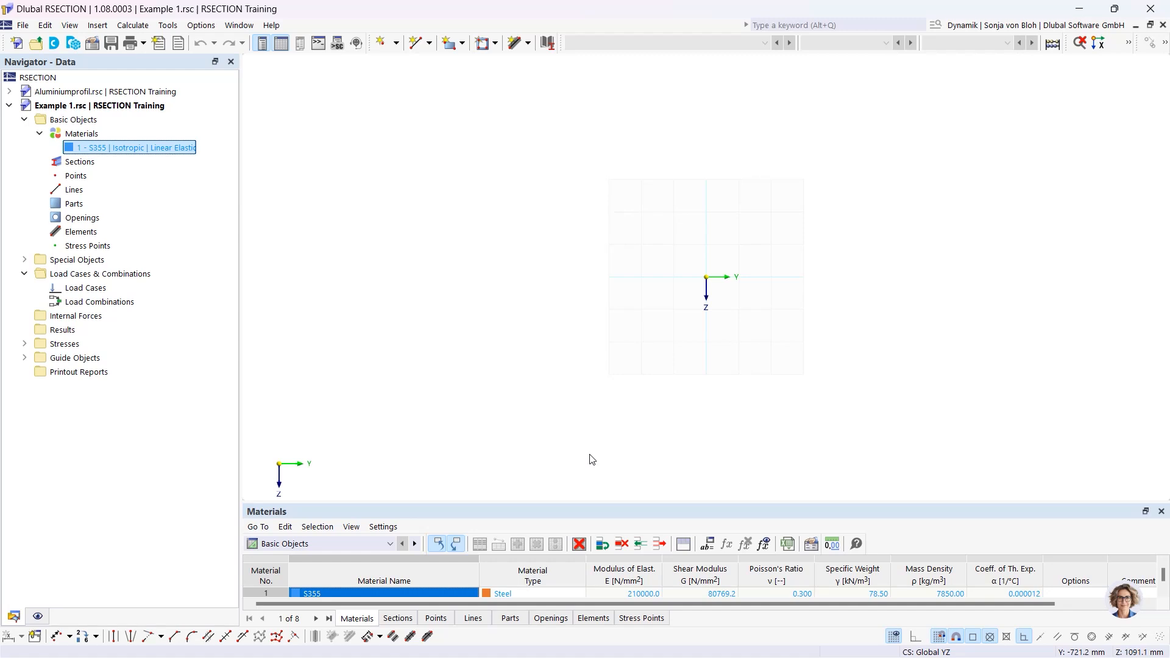
pyautogui.click(73, 205)
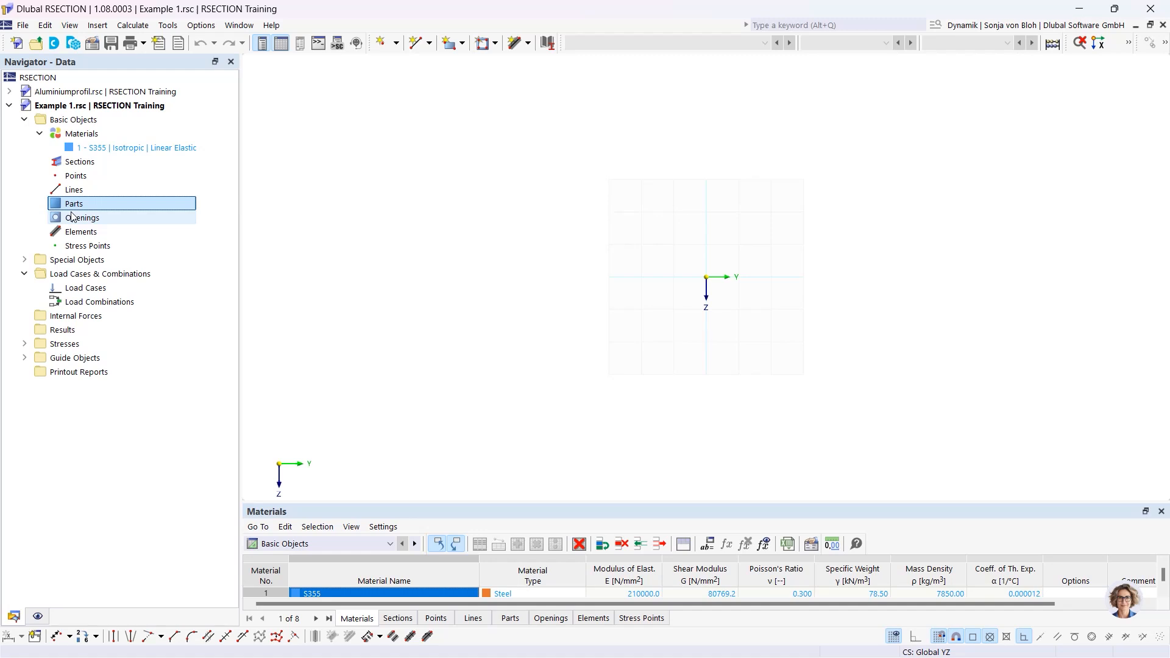
pyautogui.click(527, 43)
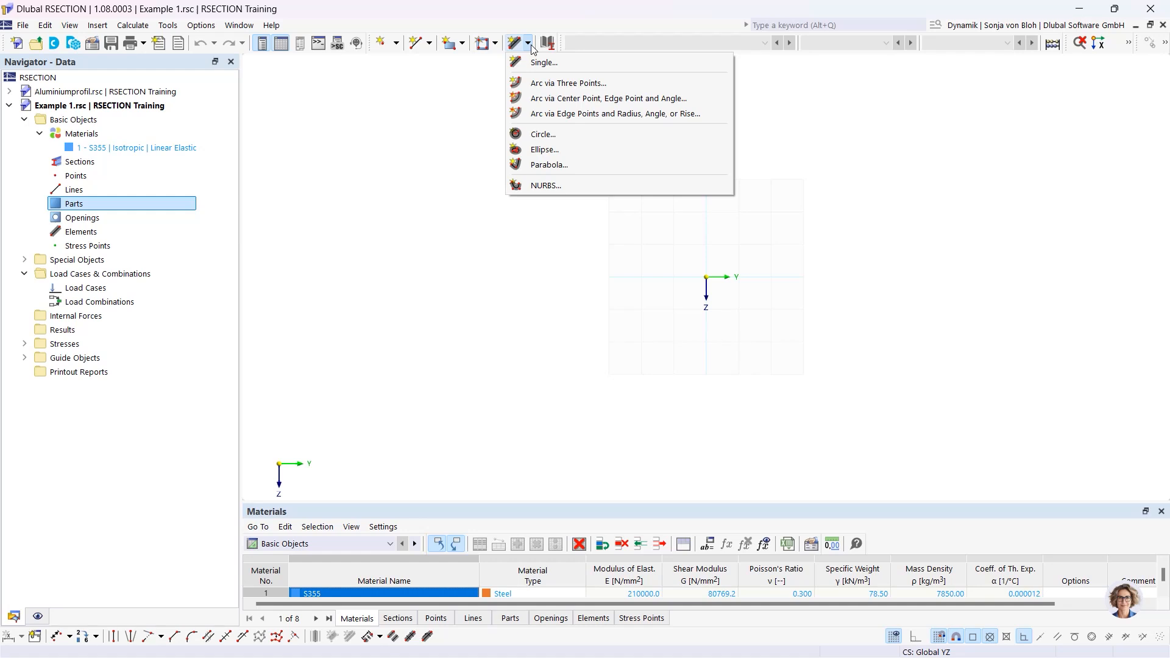
pyautogui.click(142, 217)
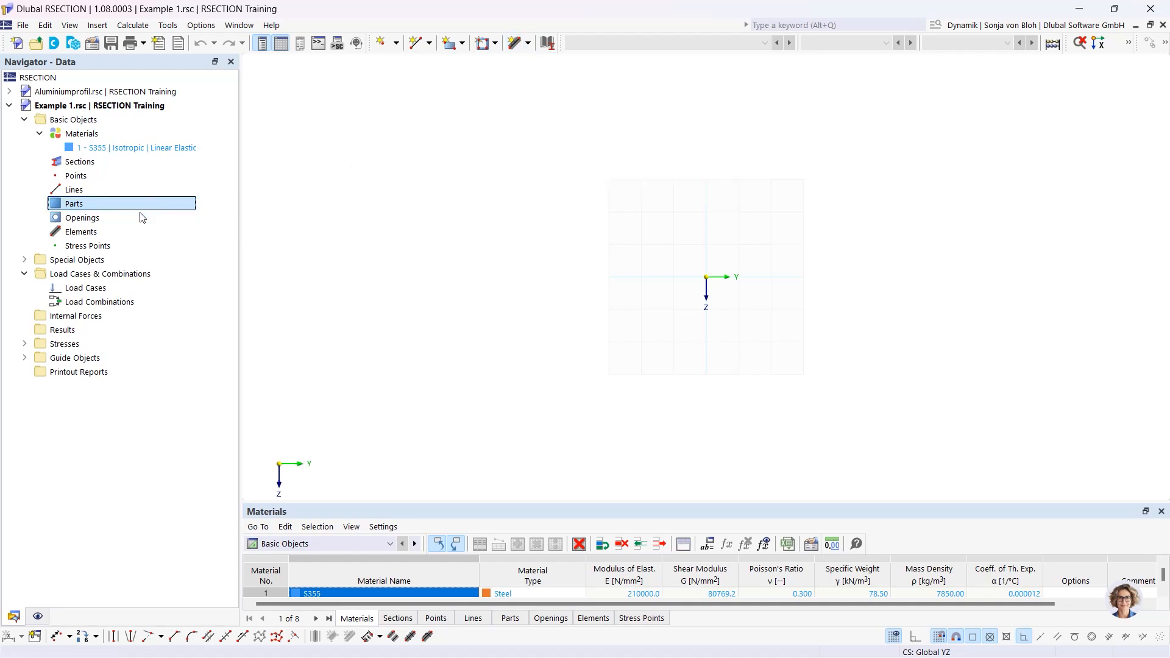
pyautogui.click(97, 233)
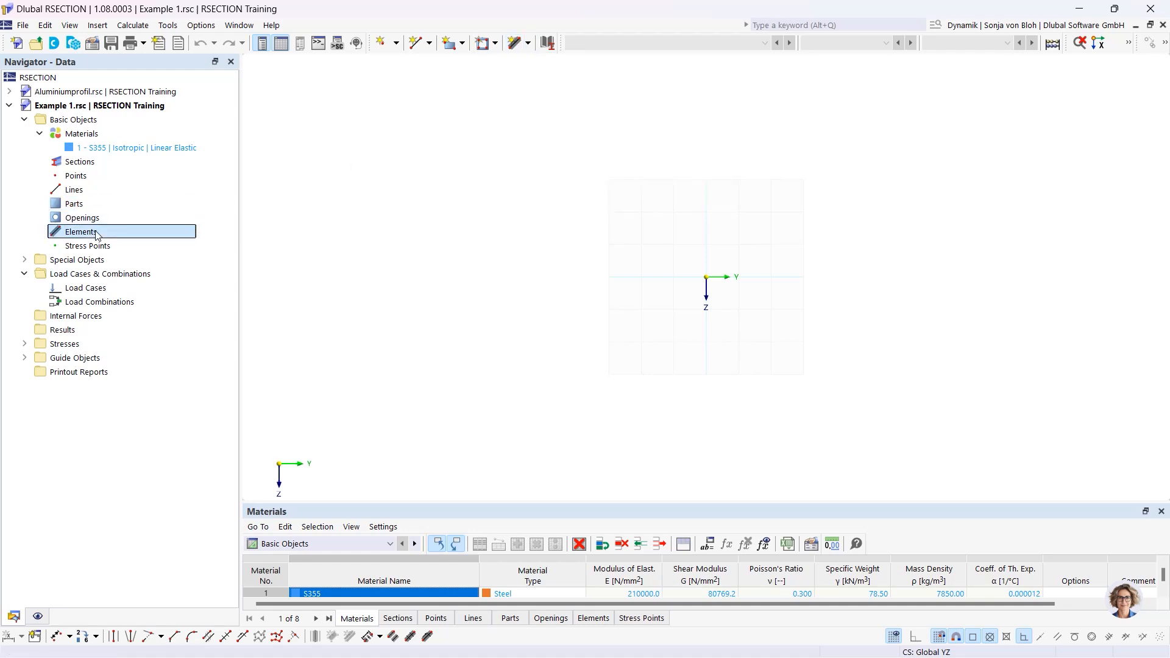
pyautogui.rightClick(97, 234)
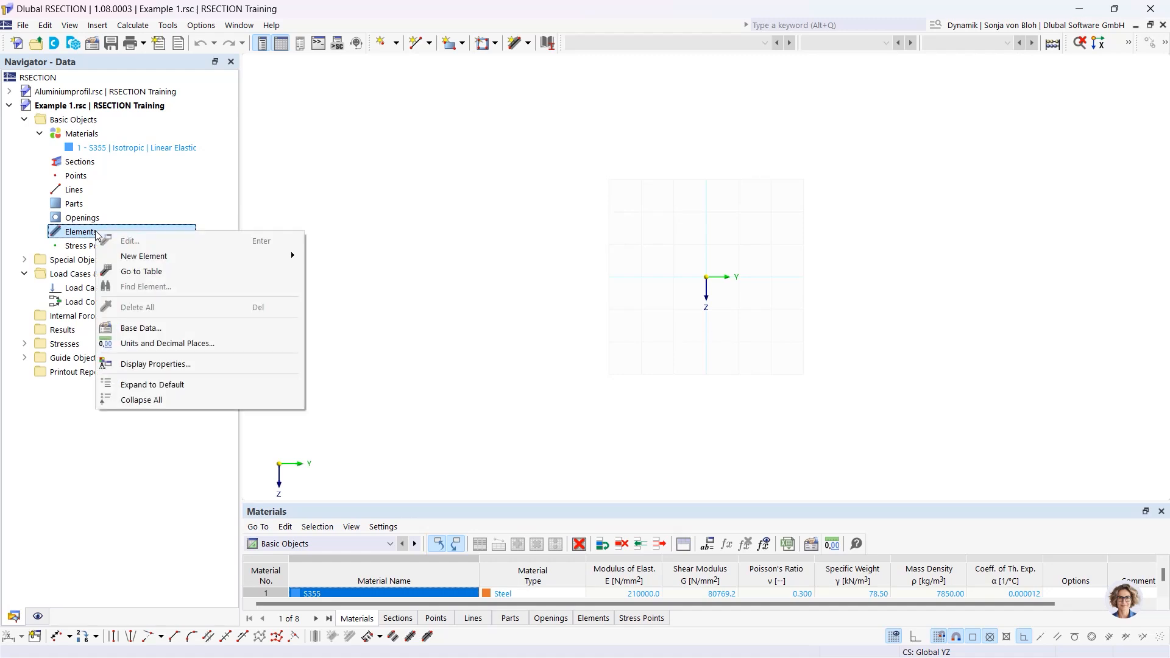
# Place a horizontal single-line element starting at the origin, defined by length and direction, 150 mm long and 10.7 mm thick
pyautogui.moveTo(159, 263)
pyautogui.click(528, 44)
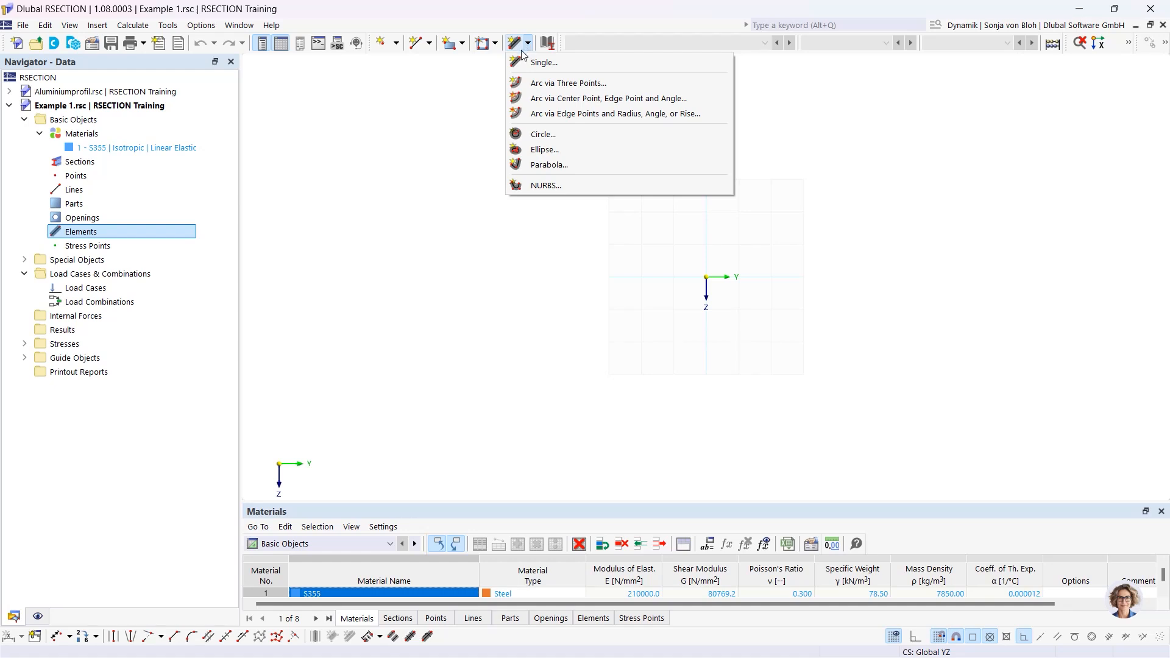
pyautogui.click(540, 63)
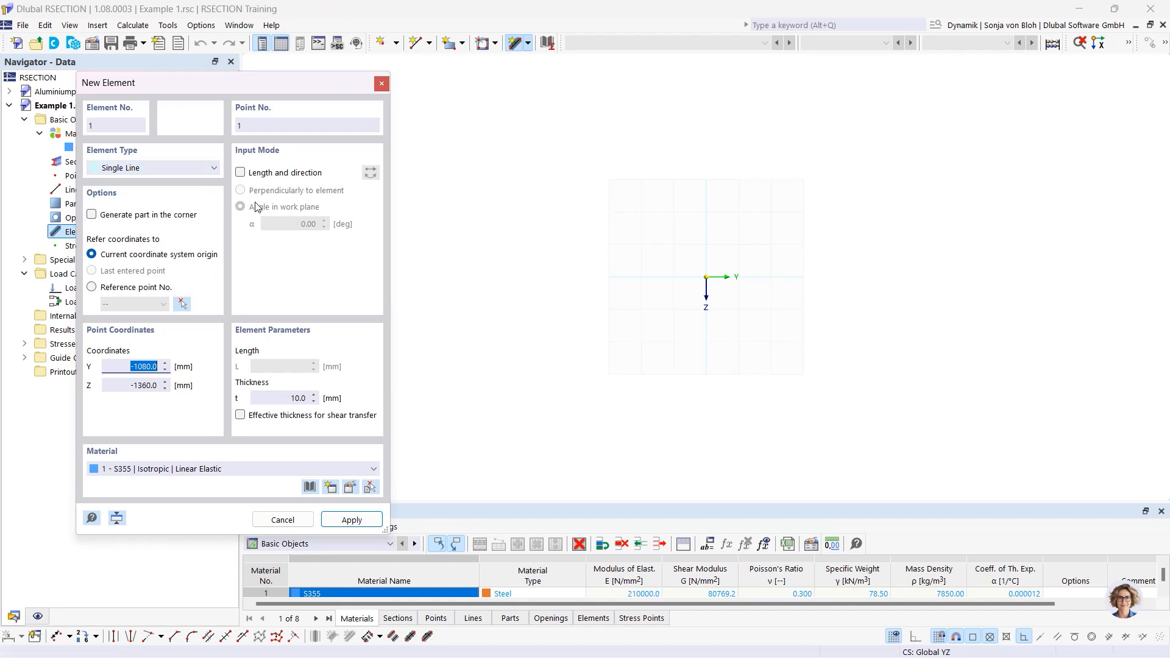
pyautogui.click(241, 173)
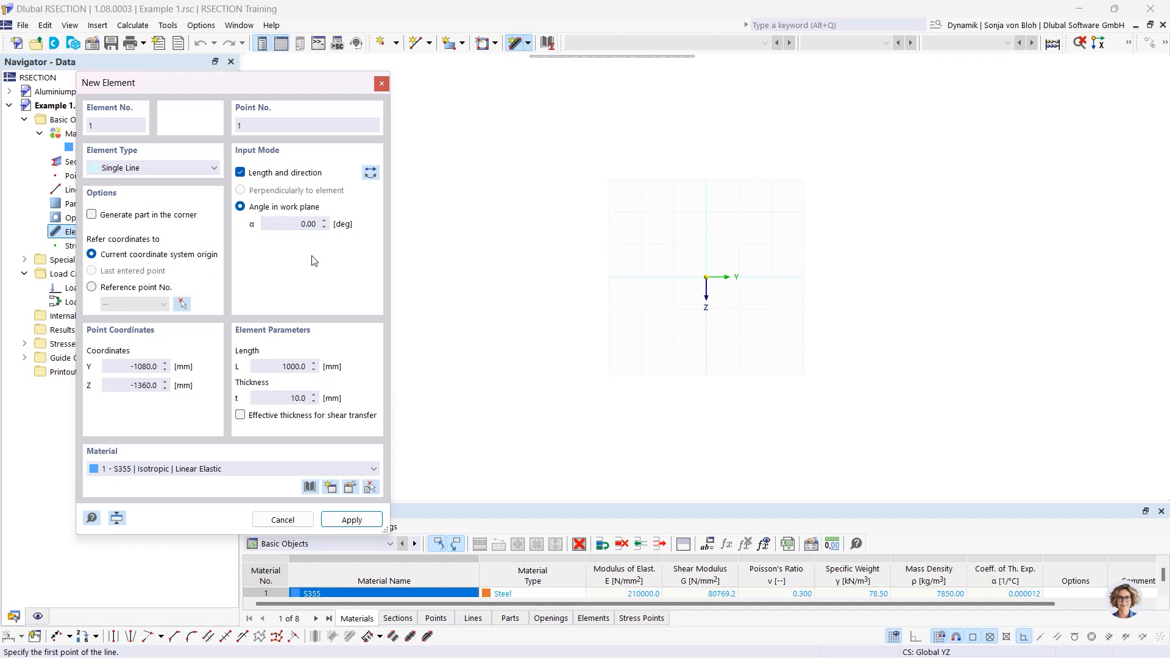
pyautogui.doubleClick(291, 367)
pyautogui.write('150')
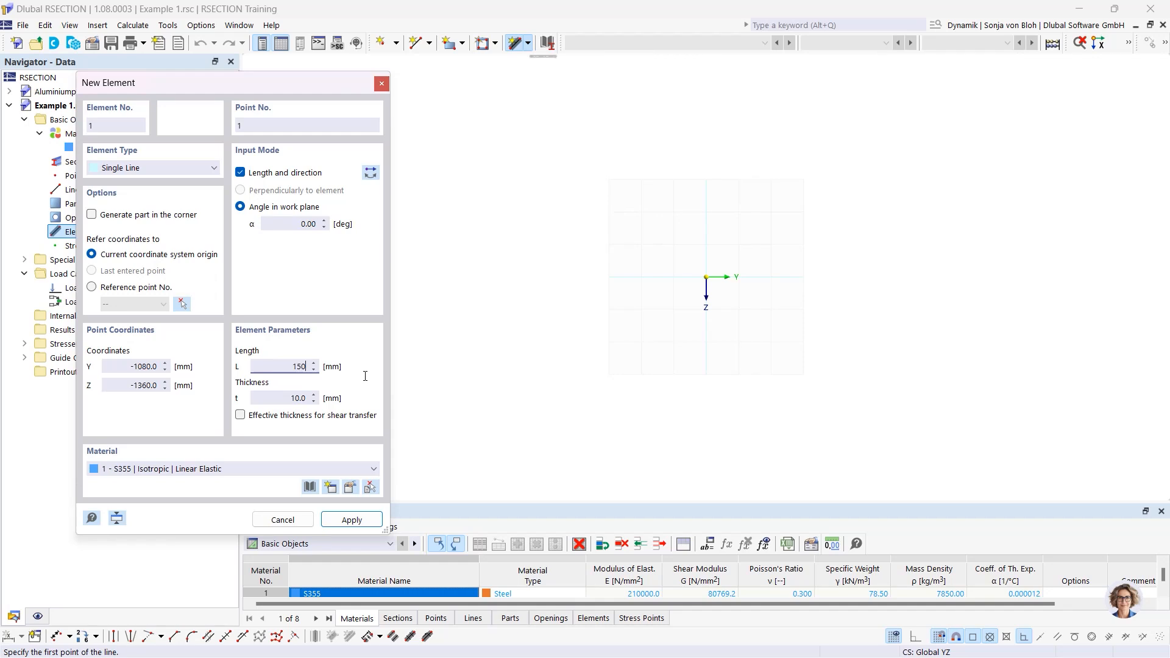
pyautogui.press('Tab')
pyautogui.write('10,7')
pyautogui.press('Return')
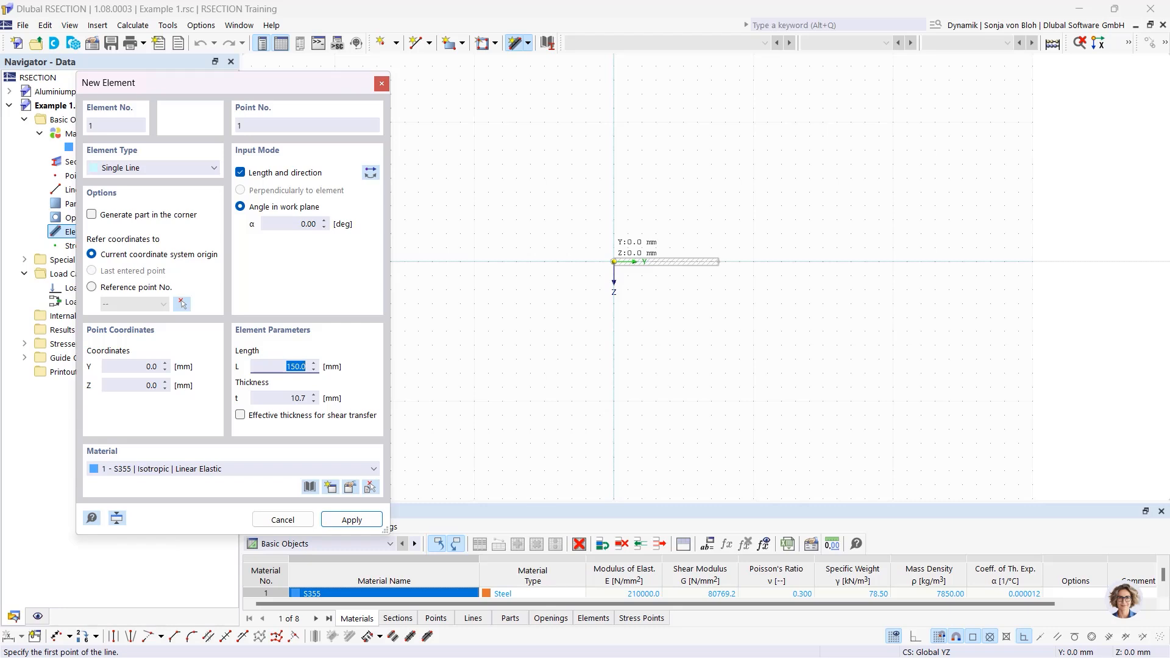
pyautogui.click(613, 261)
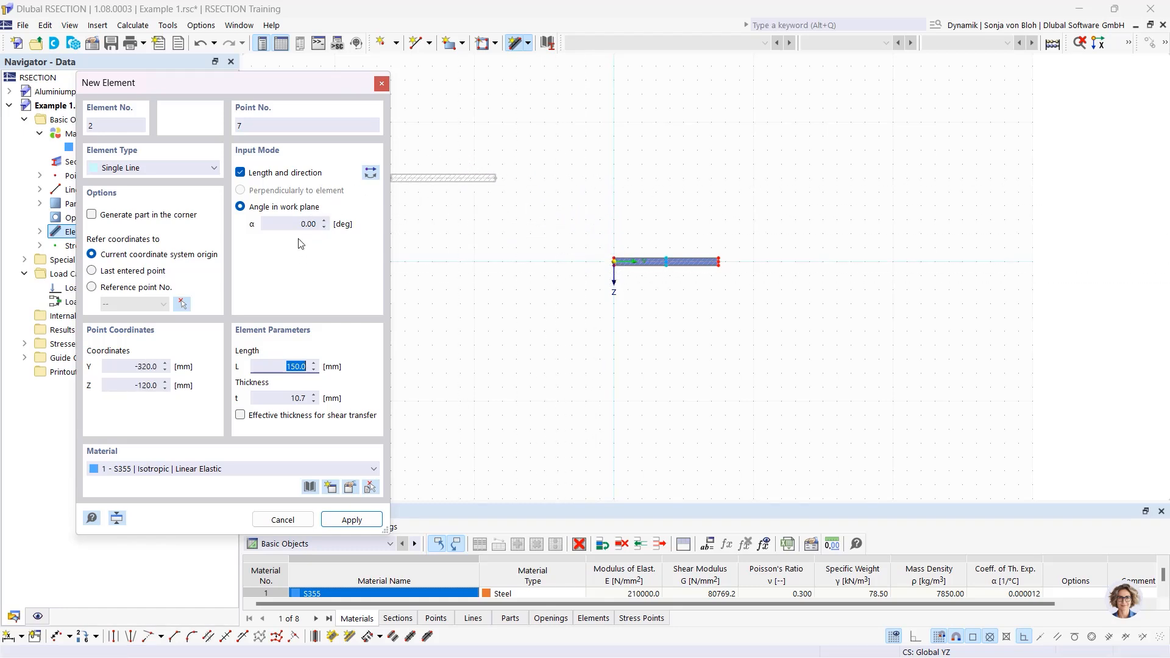
# Place a vertical web element 289.3 mm long and 7.1 mm thick, at 90° in reversed direction, starting upwards from the bottom plate's midpoint
pyautogui.click(292, 225)
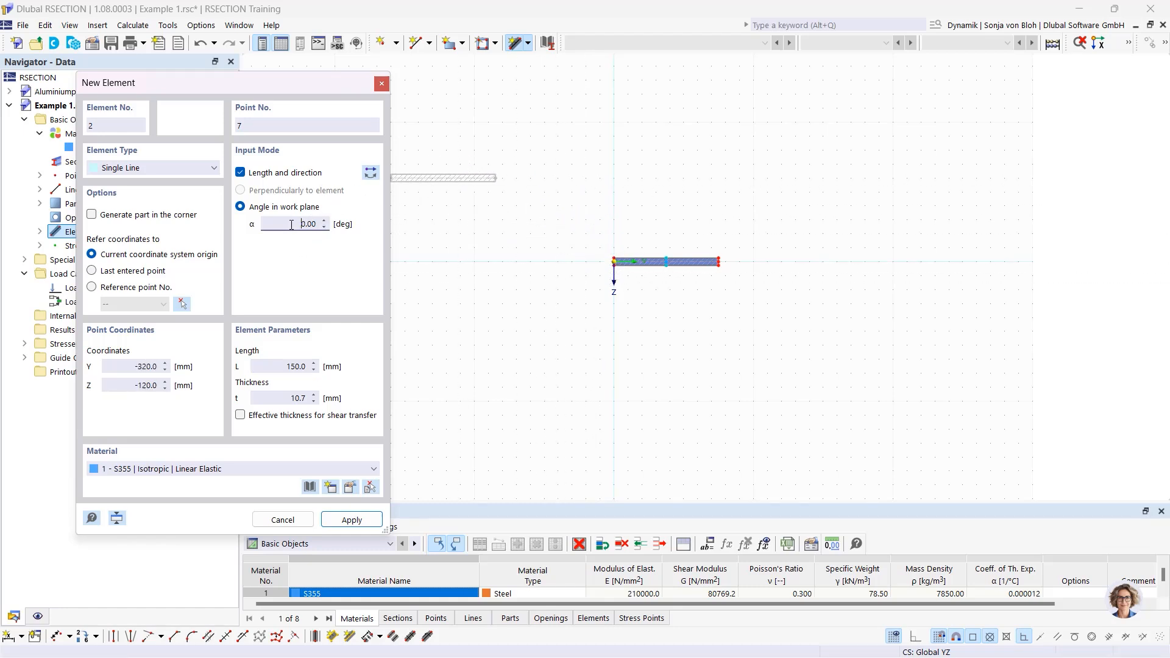
pyautogui.click(370, 173)
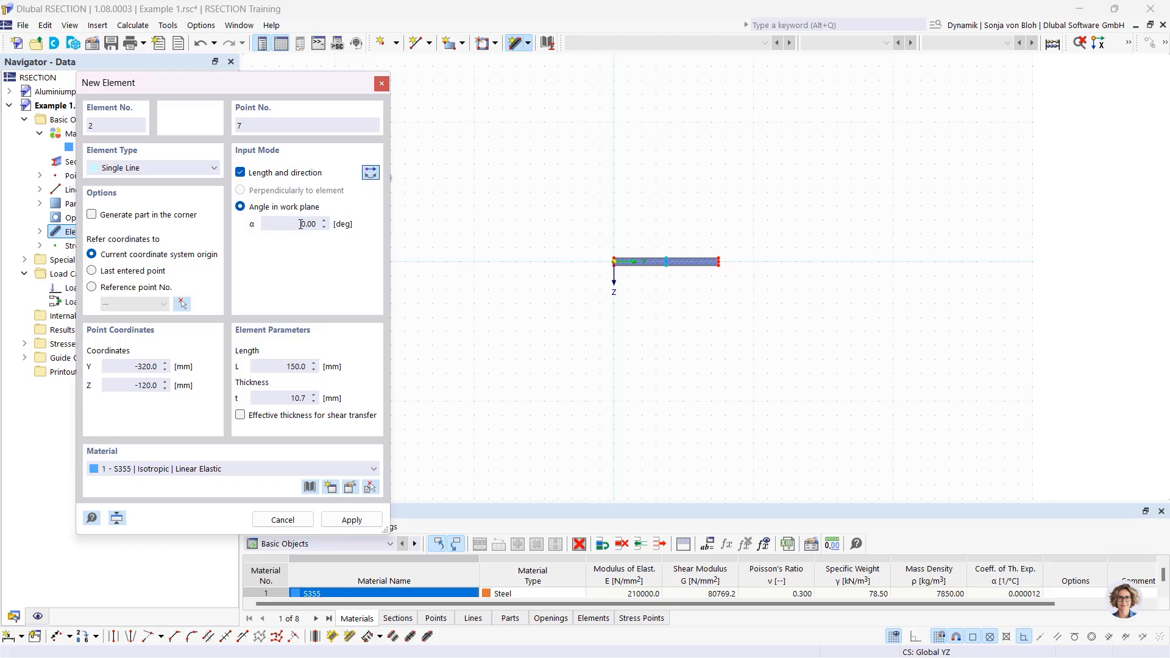
pyautogui.moveTo(295, 223); pyautogui.dragTo(340, 226)
pyautogui.write('90')
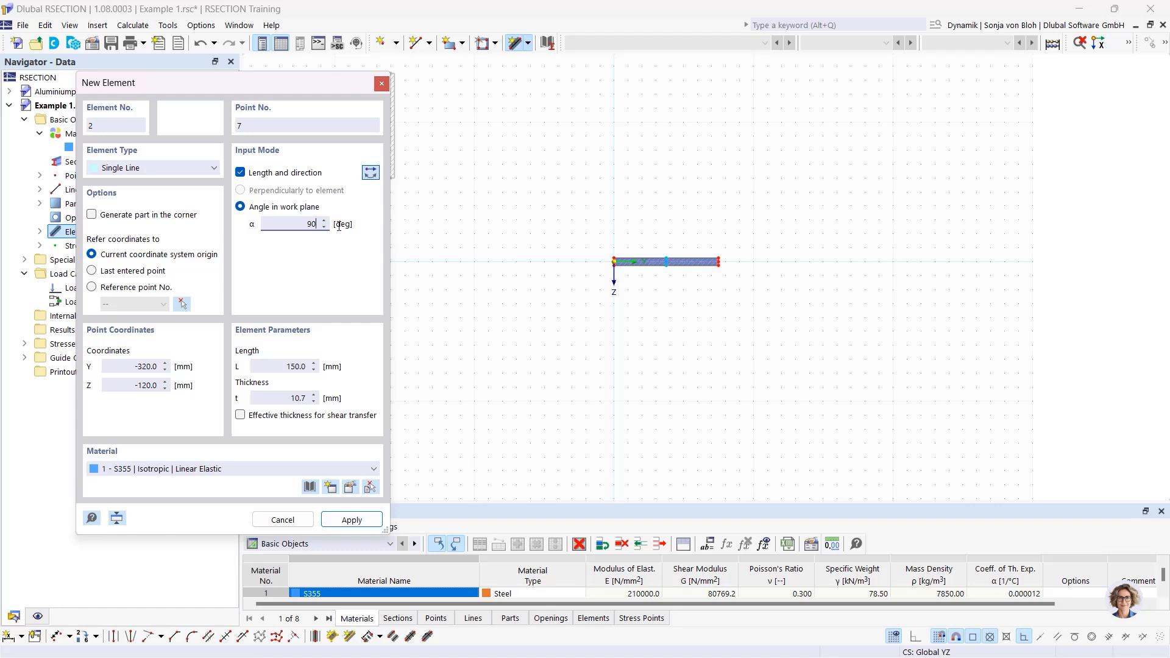
pyautogui.click(265, 366)
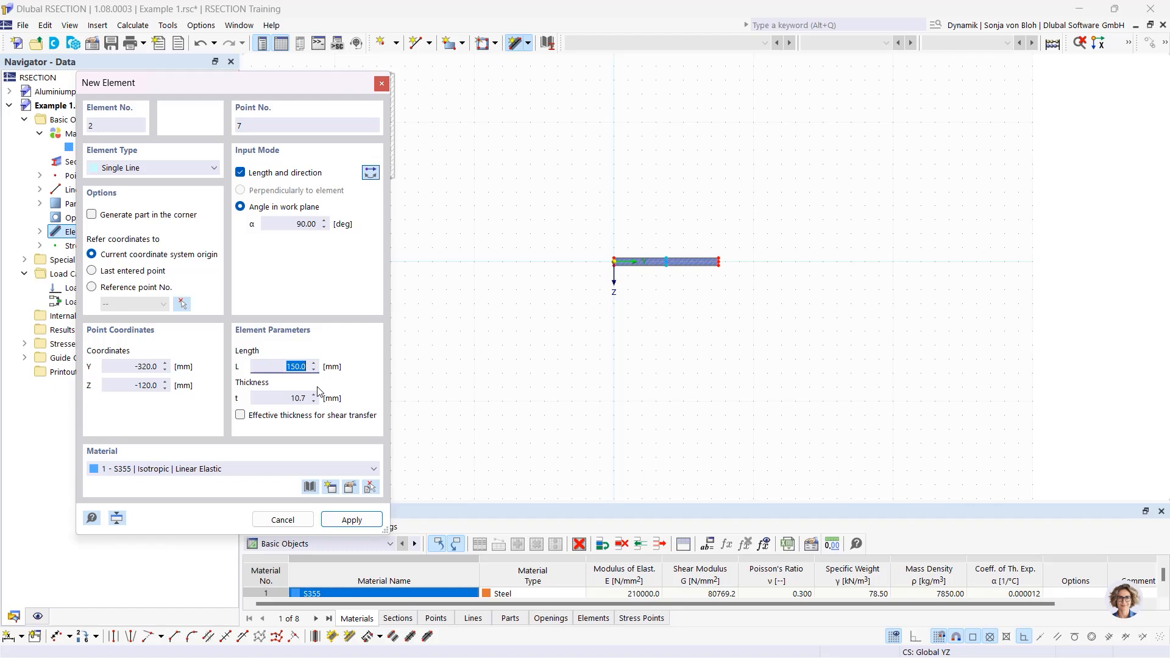
pyautogui.write('289.3')
pyautogui.click(316, 402)
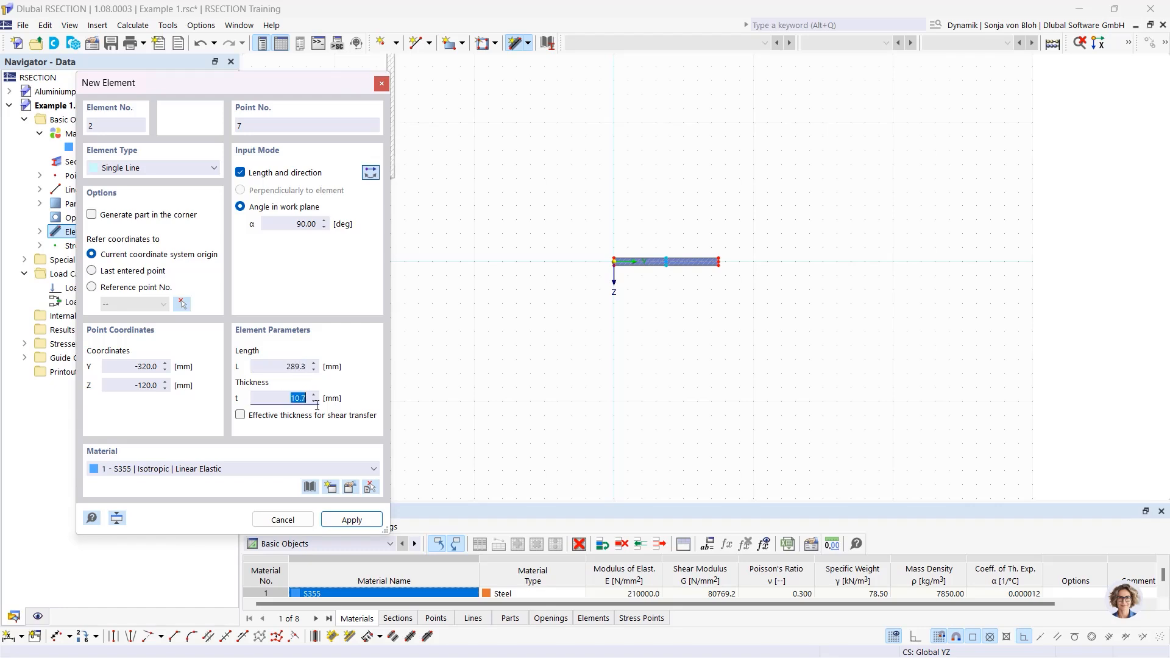
pyautogui.write('7,1')
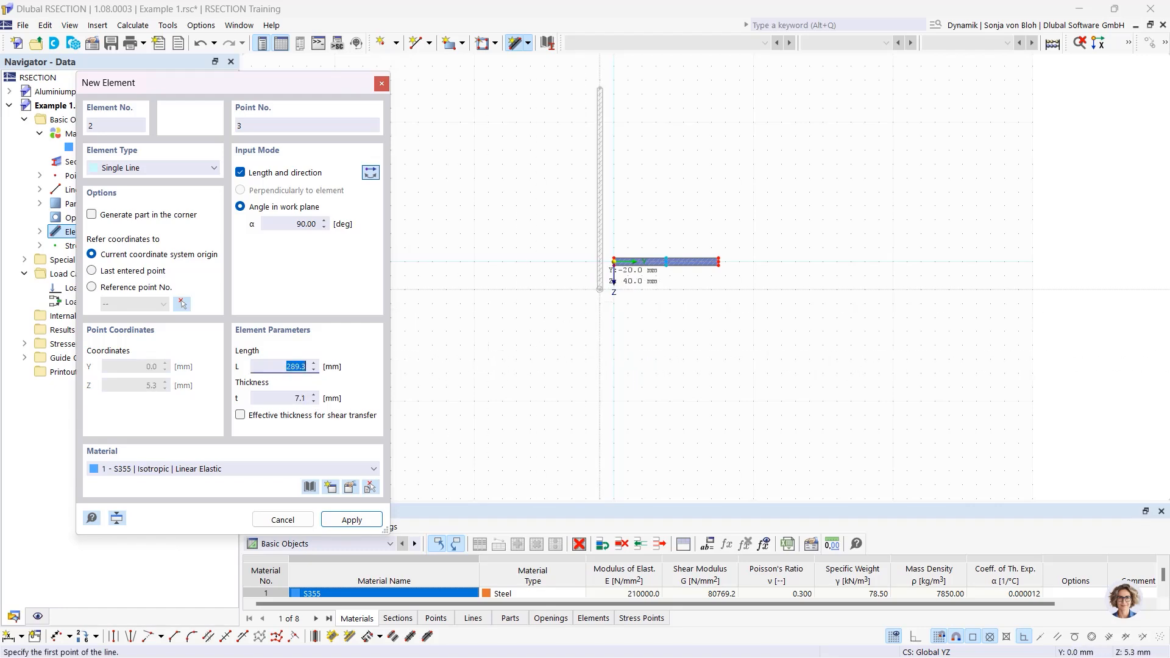
pyautogui.scroll(2, 635, 260)
pyautogui.scroll(2, 691, 264)
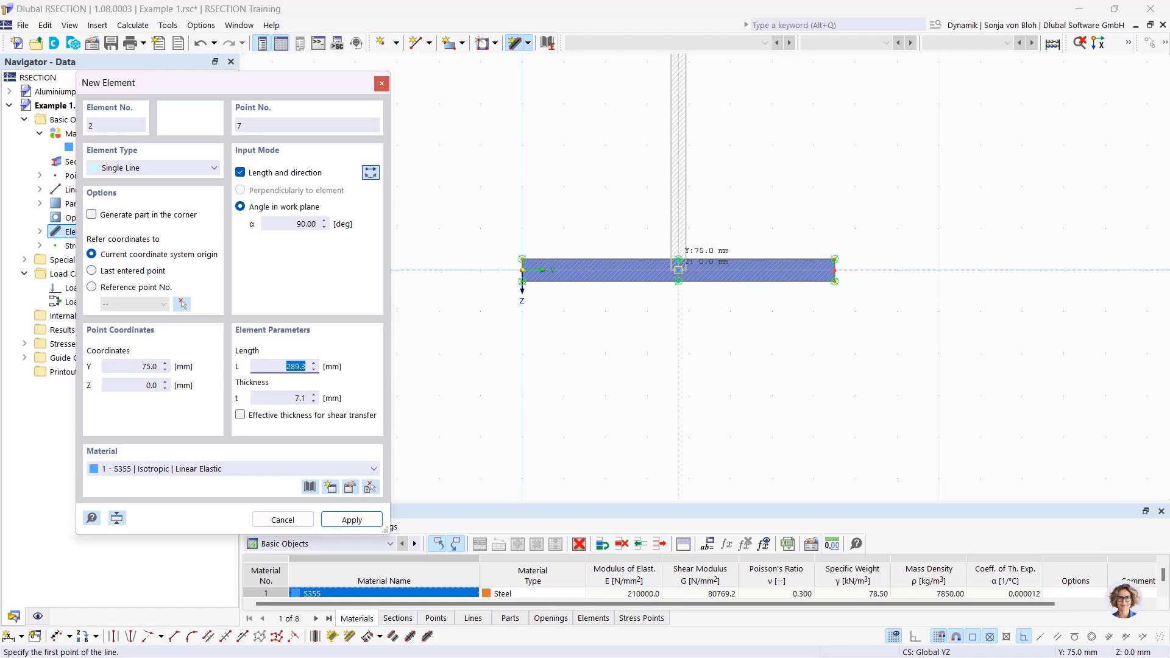
pyautogui.click(678, 270)
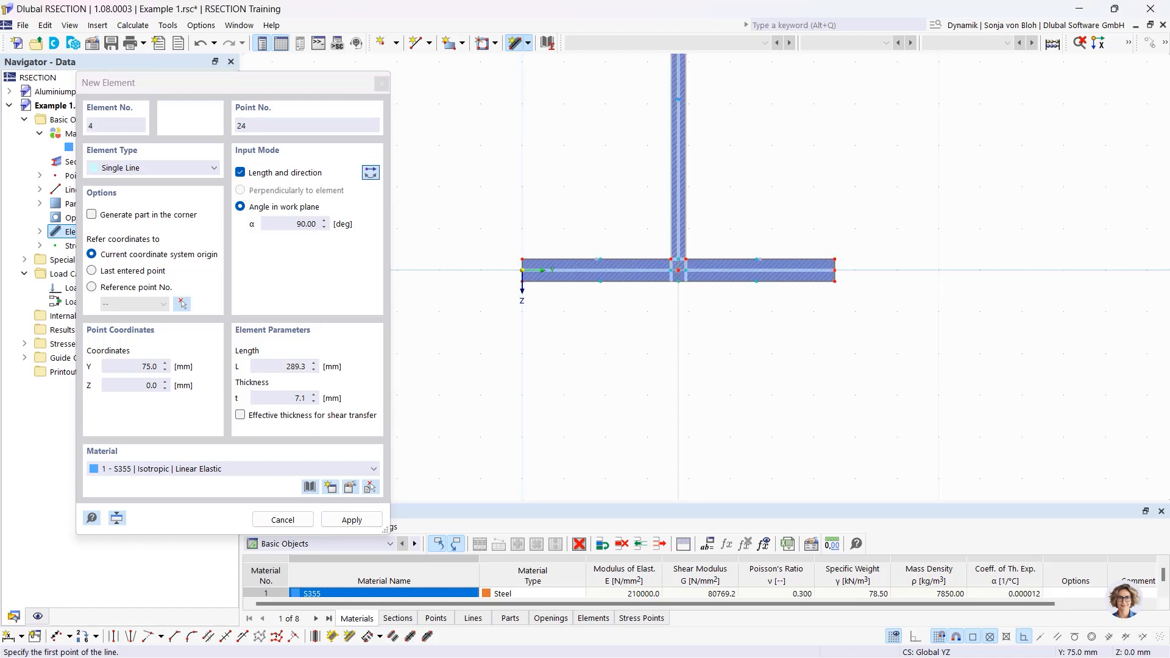
# Add the left half of the top flange at the web's upper end, 75 mm long, 10.7 mm thick, at 0° in reversed direction
pyautogui.scroll(-3, 678, 270)
pyautogui.moveTo(687, 310); pyautogui.dragTo(689, 423, button='middle')
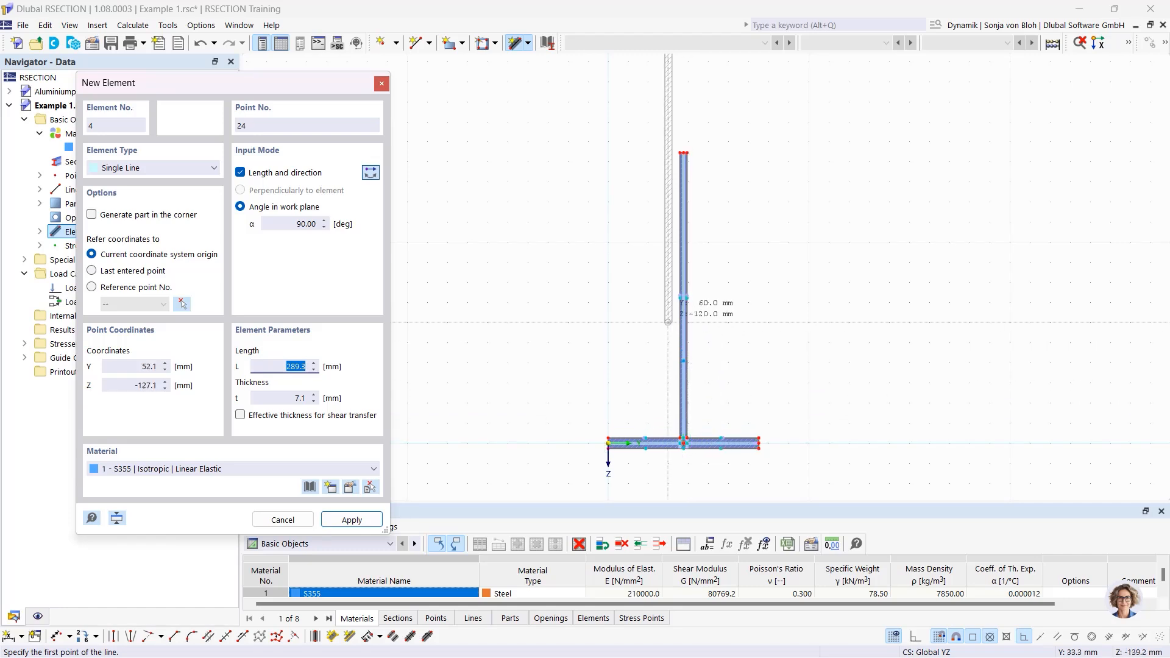
pyautogui.click(295, 224)
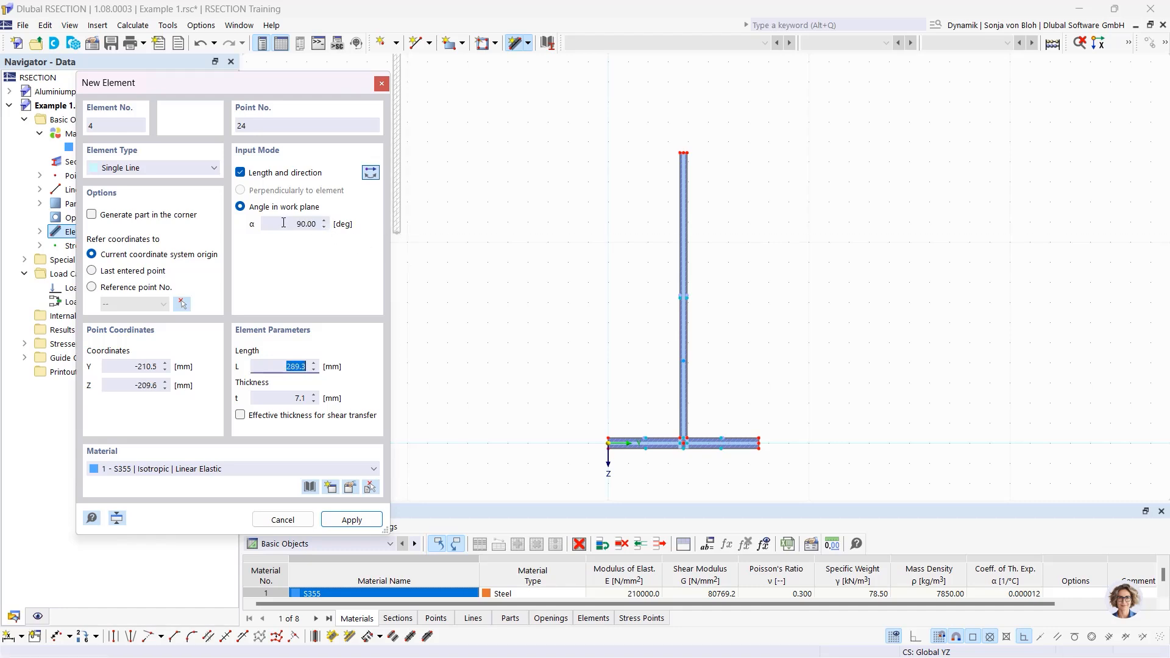
pyautogui.click(325, 223)
pyautogui.write('0')
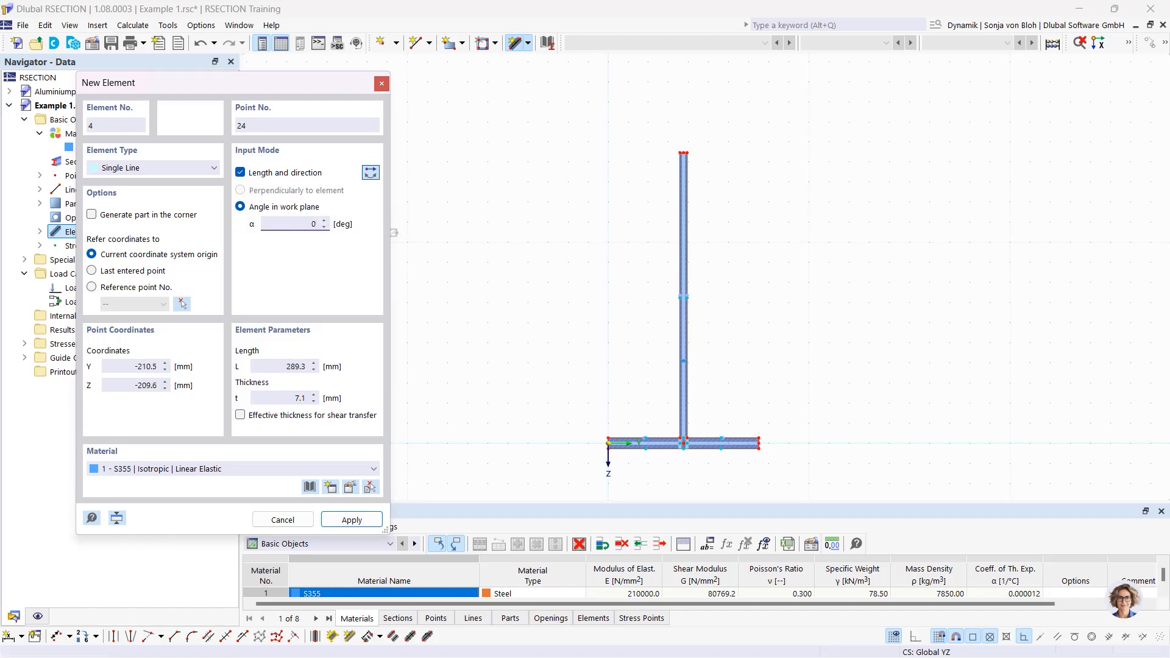
pyautogui.press('Tab')
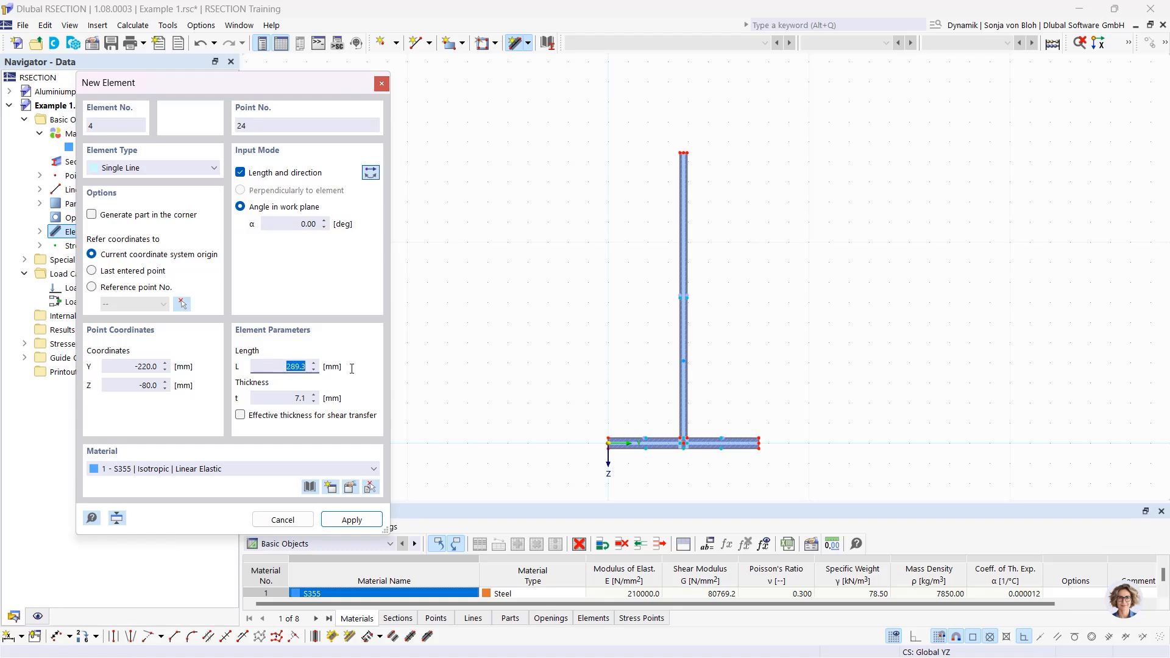
pyautogui.write('75')
pyautogui.press('Tab')
pyautogui.write('10,7')
pyautogui.press('Return')
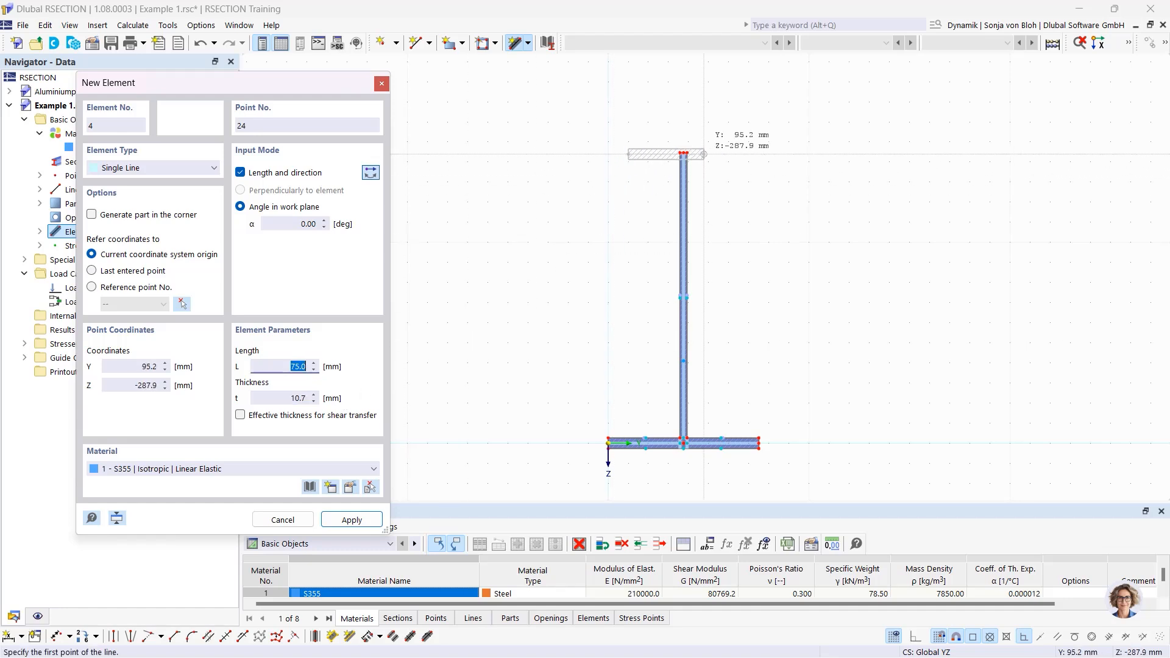
pyautogui.scroll(5, 676, 152)
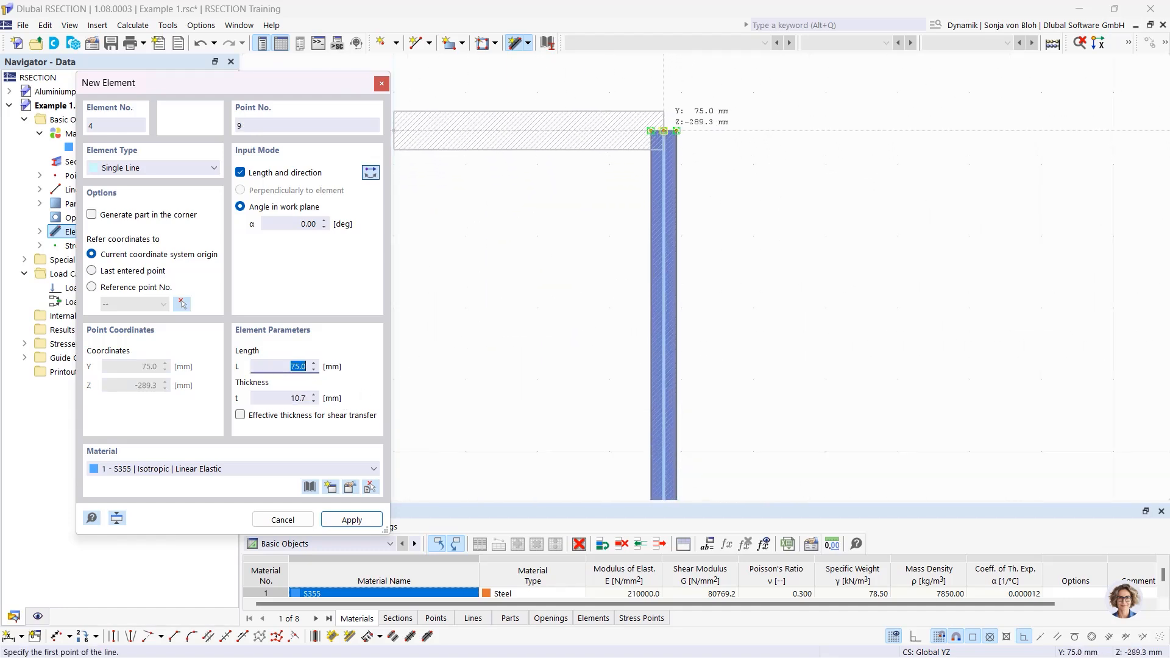
pyautogui.click(664, 130)
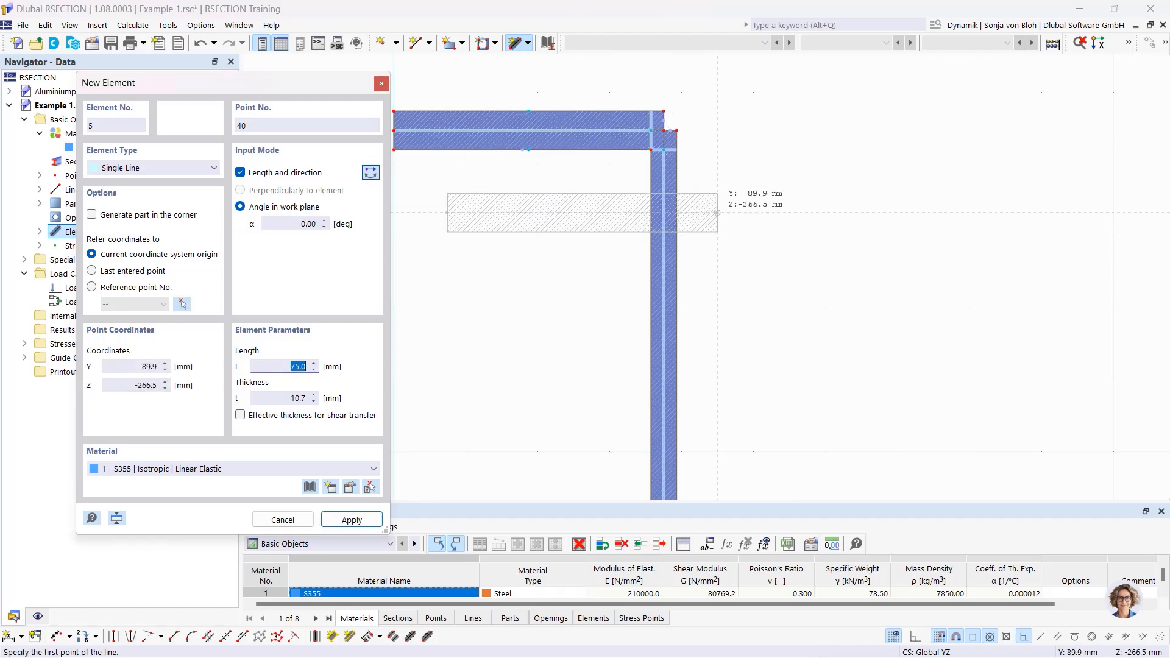
# Switch the direction back and add the right half of the top flange from the web's upper end with the same length and thickness
pyautogui.click(371, 173)
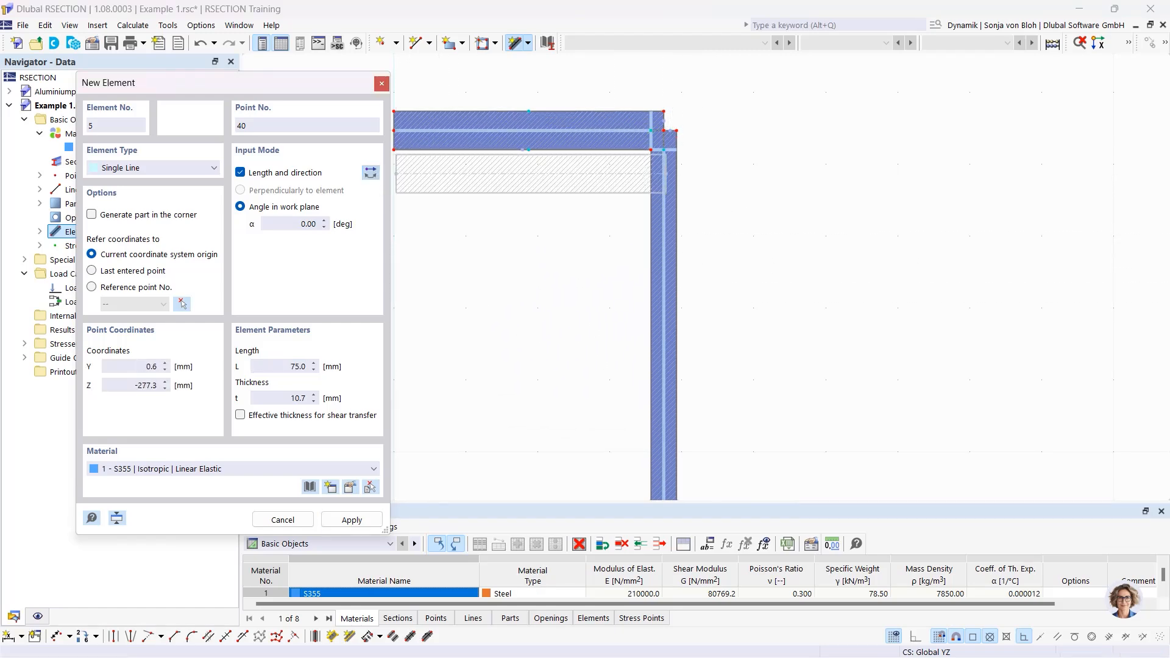
pyautogui.scroll(3, 692, 139)
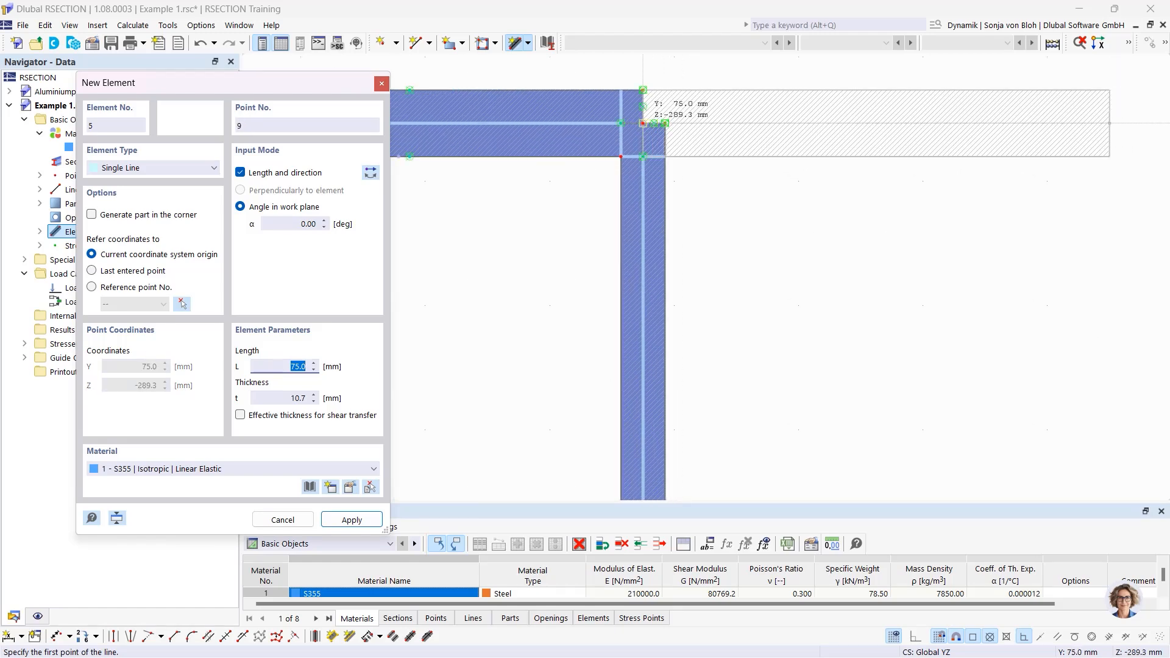
pyautogui.click(643, 123)
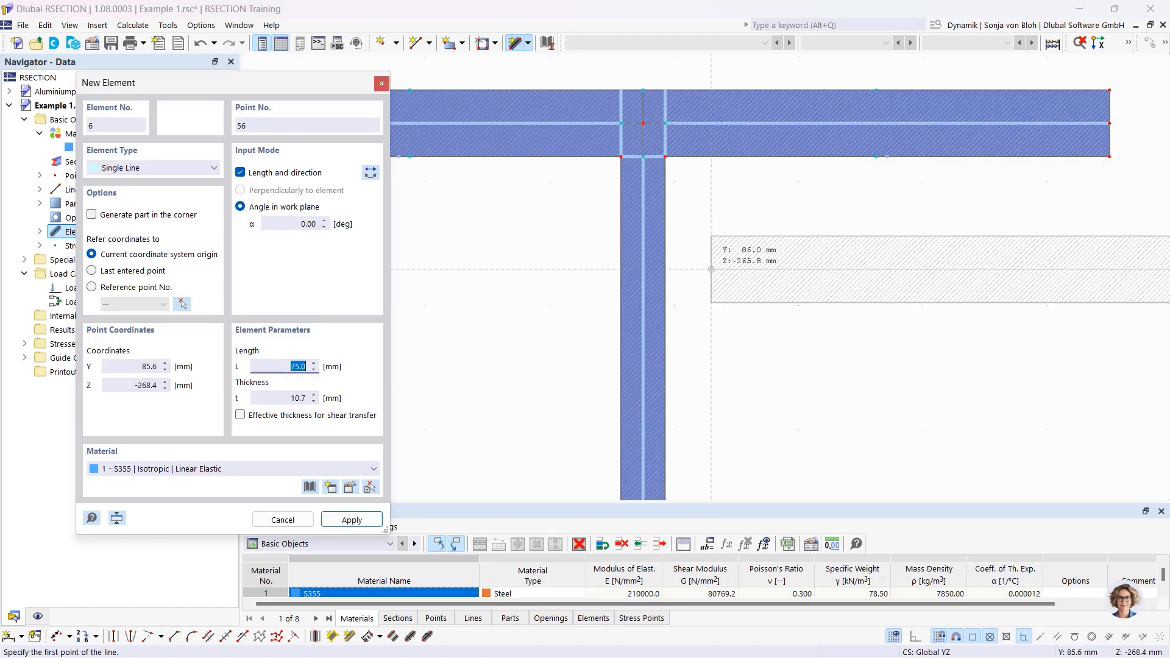
pyautogui.scroll(-2, 724, 300)
pyautogui.scroll(-5, 724, 301)
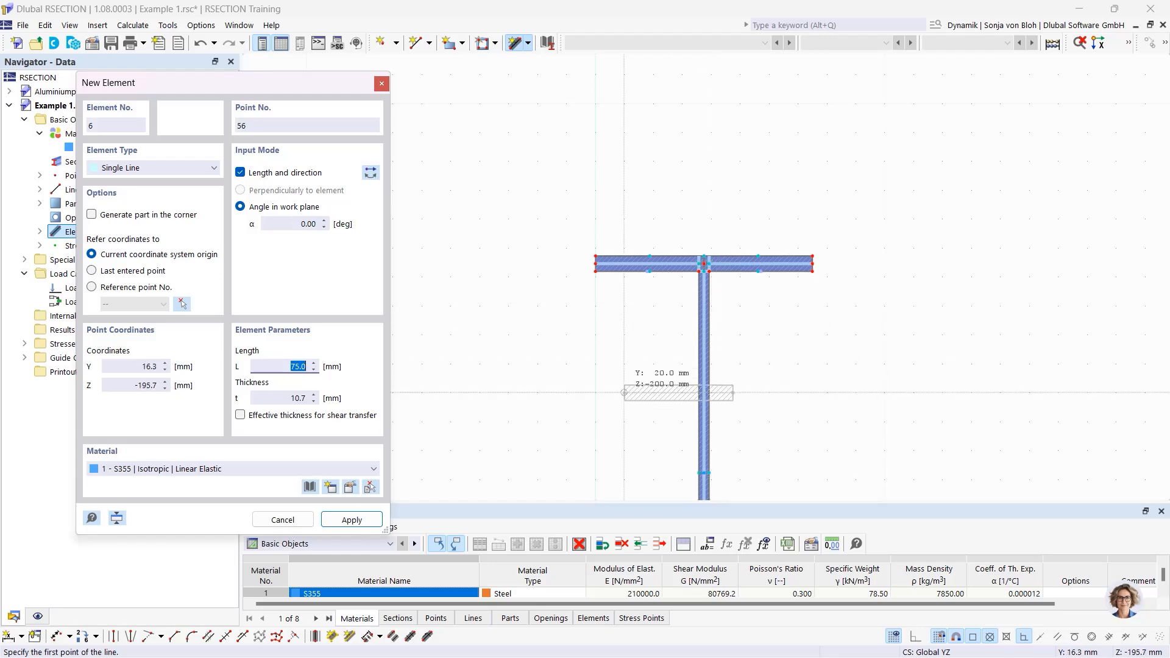
pyautogui.moveTo(615, 395); pyautogui.dragTo(604, 183, button='middle')
pyautogui.scroll(-2, 605, 183)
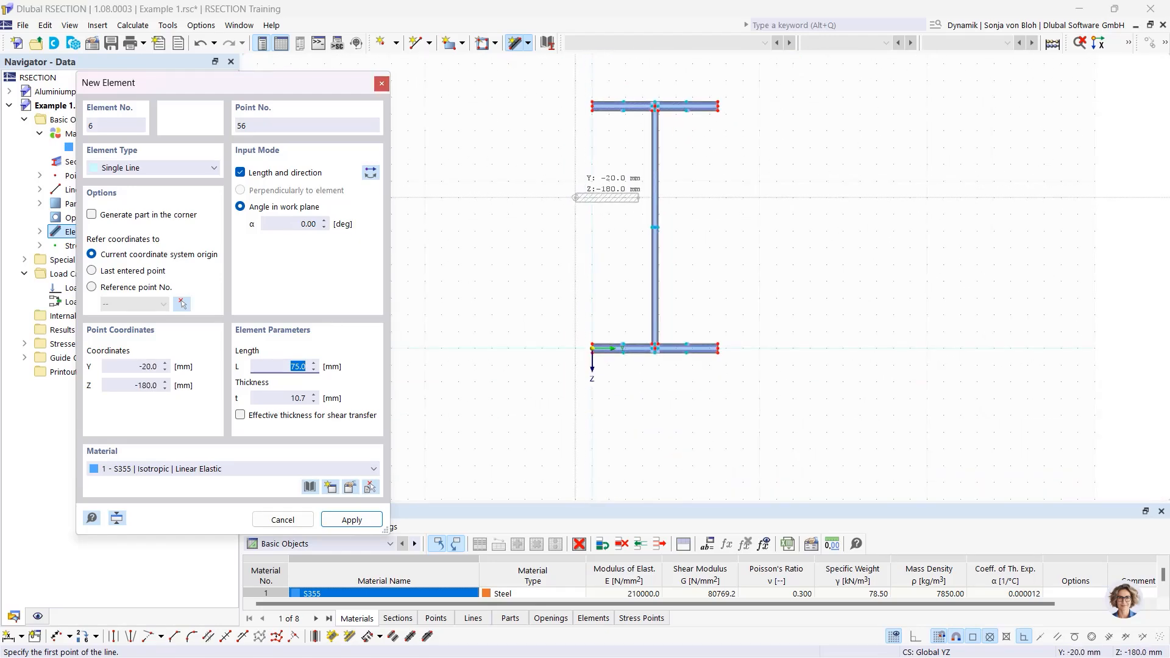
pyautogui.press('Escape')
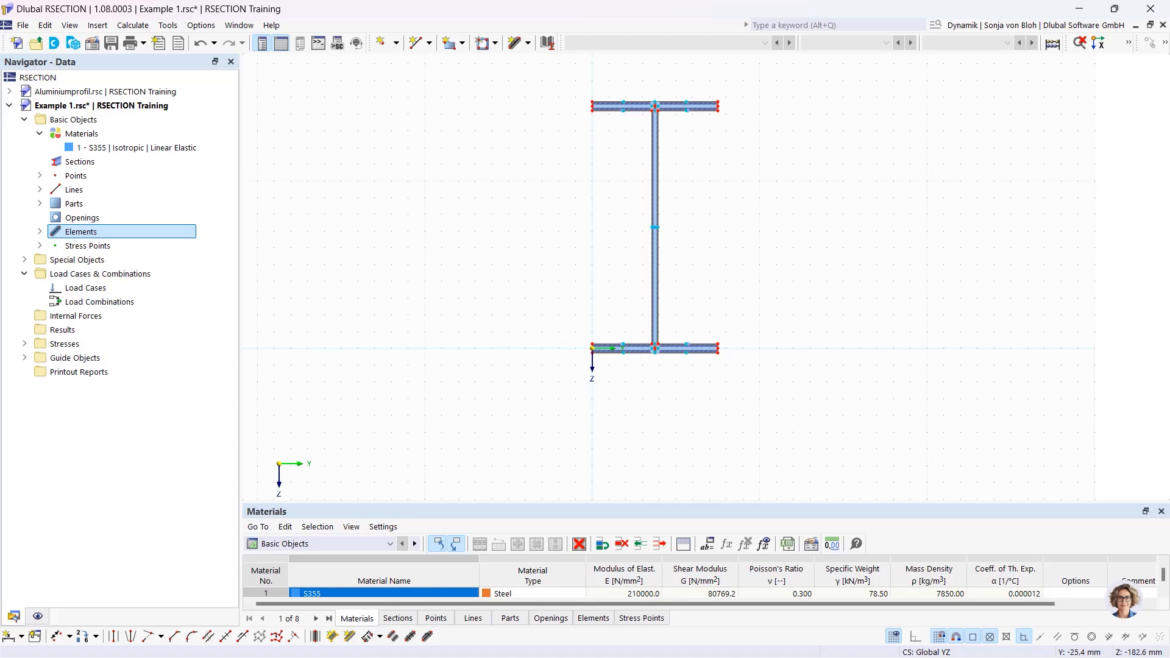
# Create round corners with a 15 mm radius on both sides between the top flange's underside and the web
pyautogui.click(192, 637)
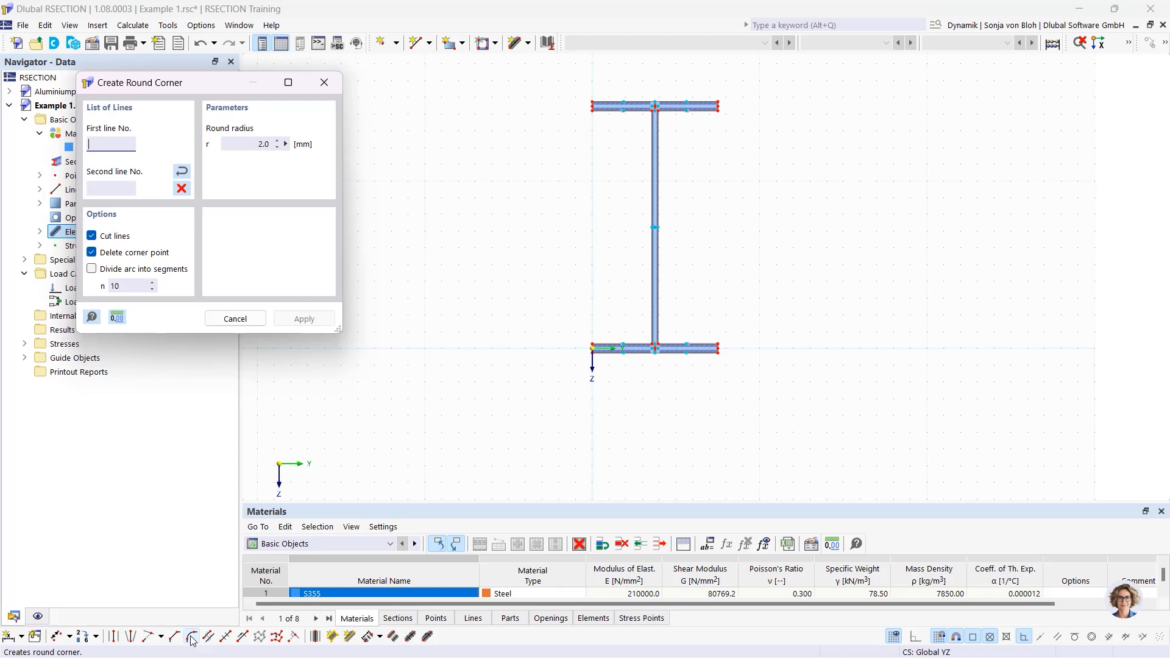
pyautogui.moveTo(210, 82); pyautogui.dragTo(303, 89)
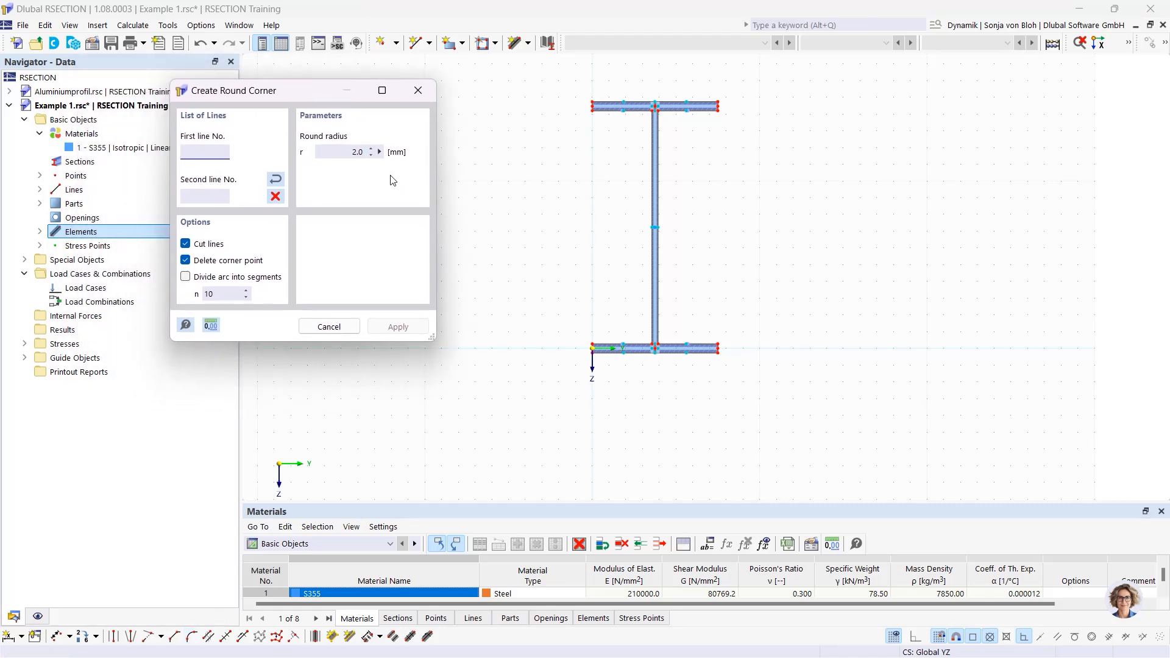
pyautogui.click(378, 149)
pyautogui.write('15')
pyautogui.scroll(2, 596, 115)
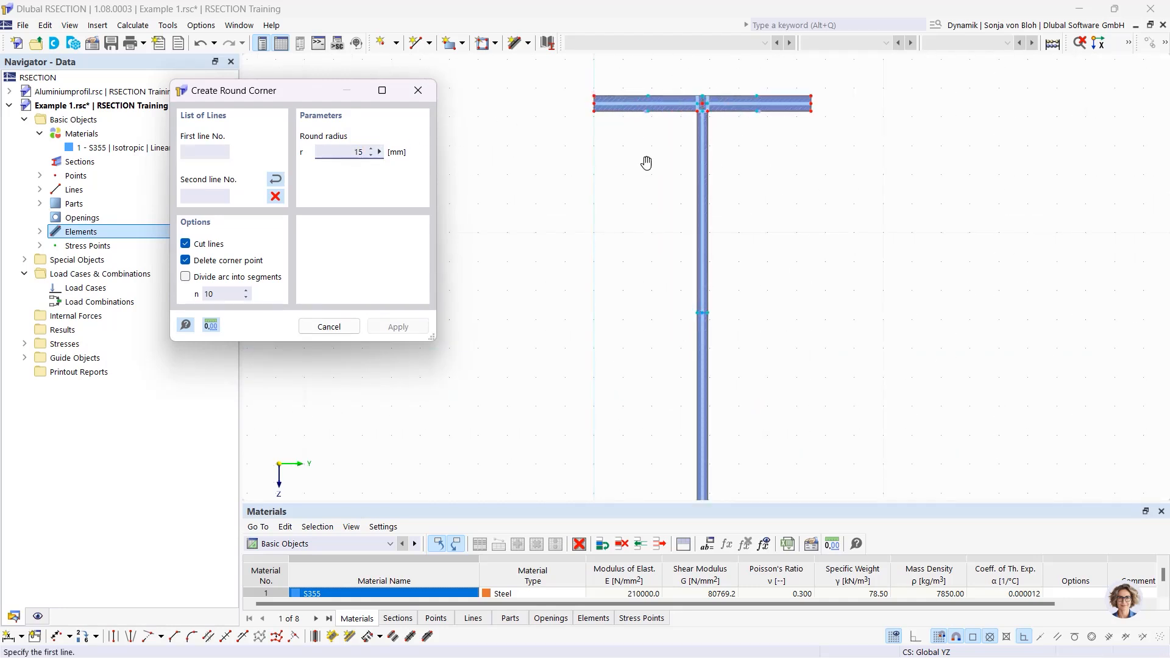
pyautogui.moveTo(647, 163); pyautogui.dragTo(622, 248, button='middle')
pyautogui.scroll(2, 634, 235)
pyautogui.click(634, 195)
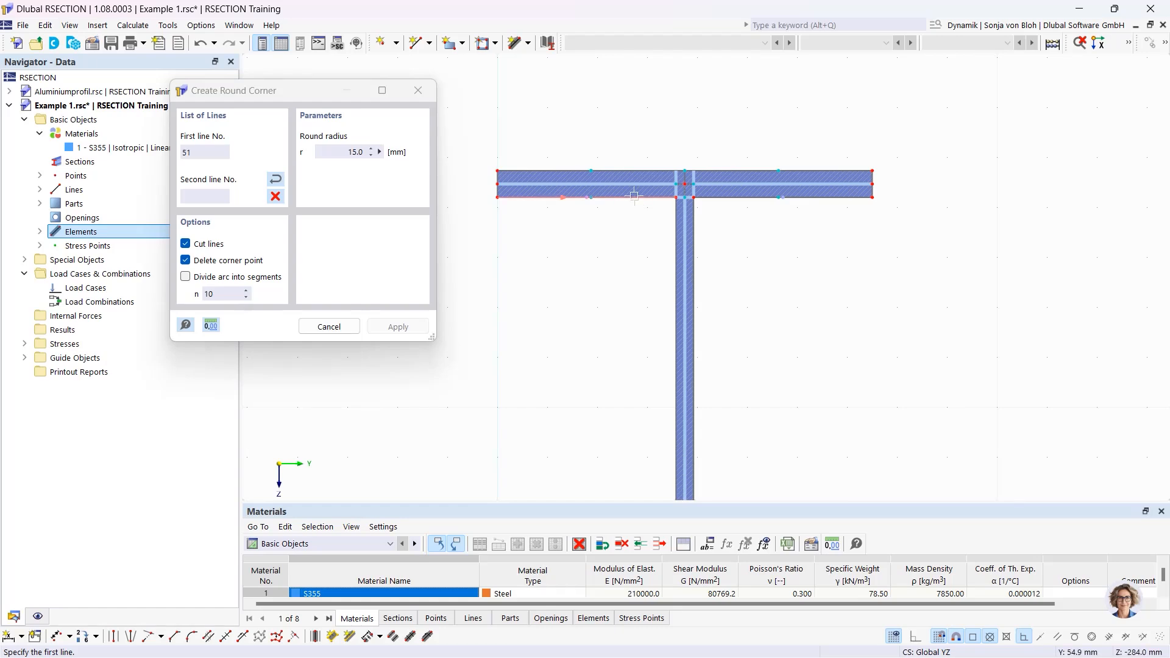
pyautogui.click(674, 247)
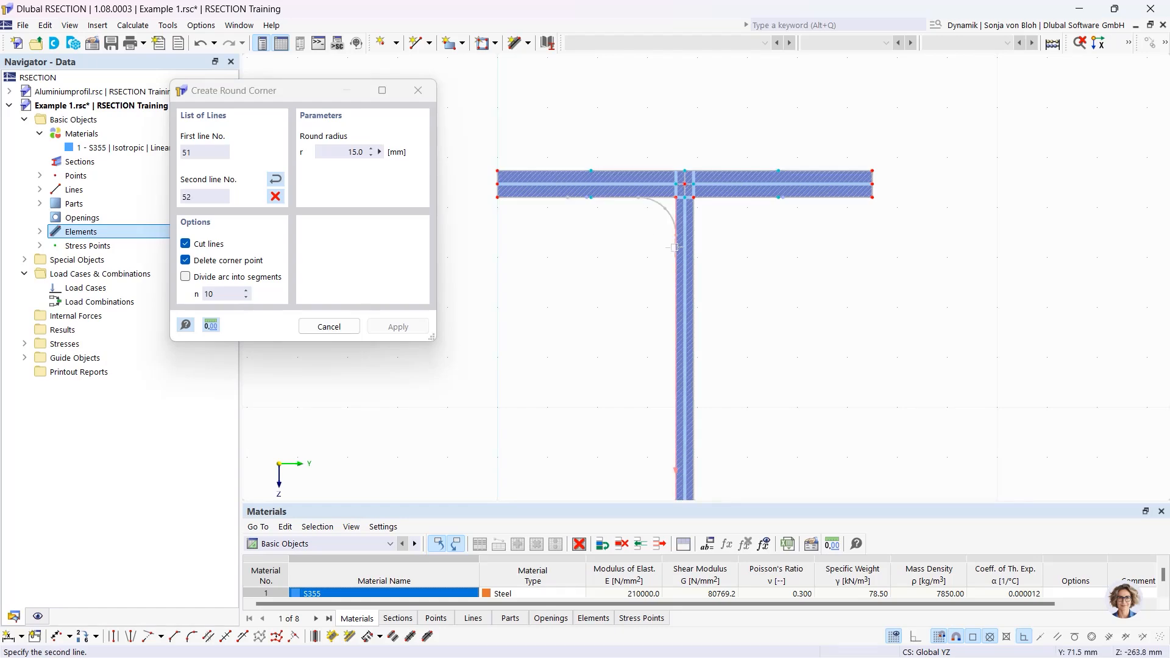
pyautogui.click(740, 195)
pyautogui.click(695, 241)
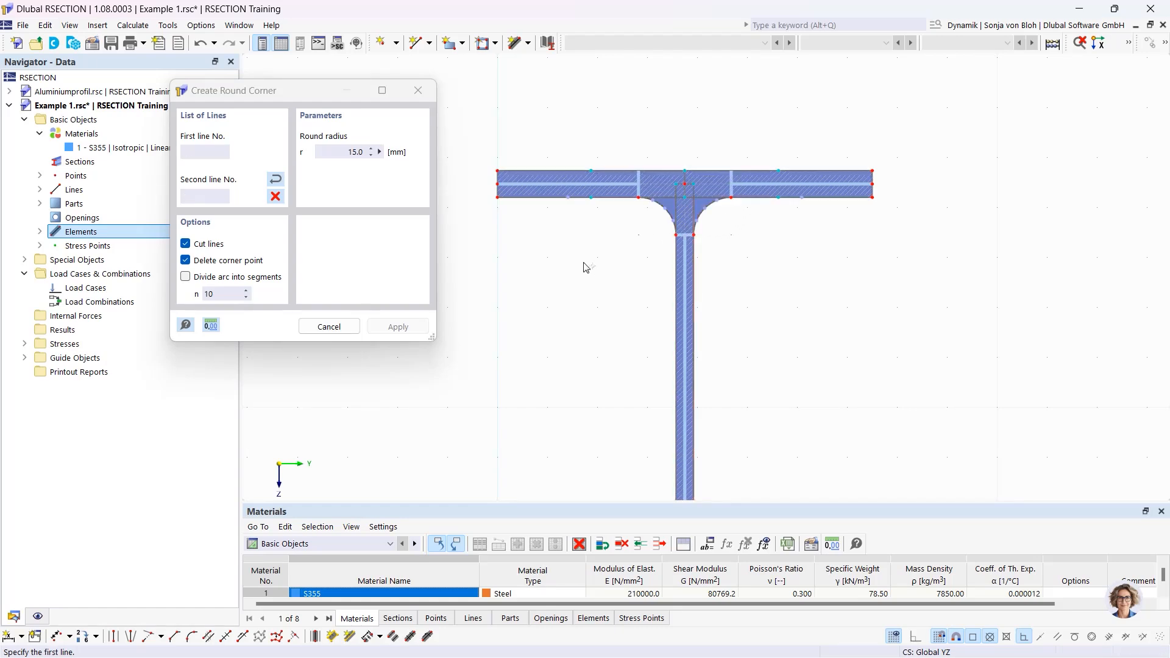
pyautogui.press('Escape')
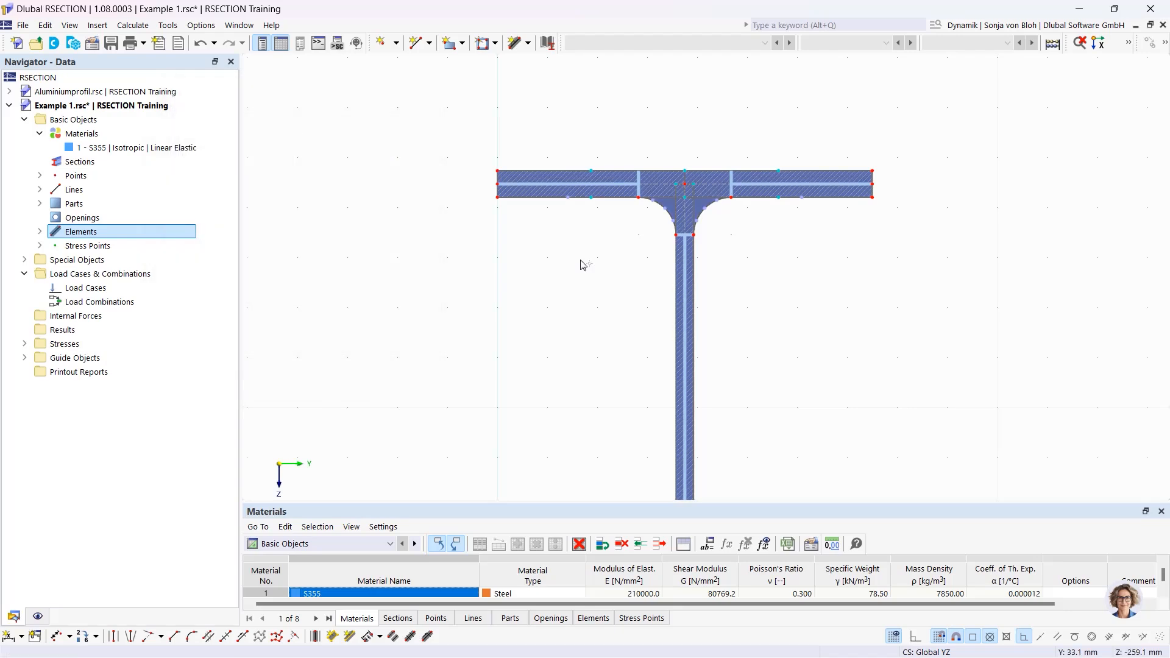
# Set up angled corner creation with the Edge and Angle type, edge length L1 as 6*sqrt(2) mm and a 45° angle
pyautogui.scroll(-4, 583, 265)
pyautogui.moveTo(532, 348); pyautogui.dragTo(523, 201, button='middle')
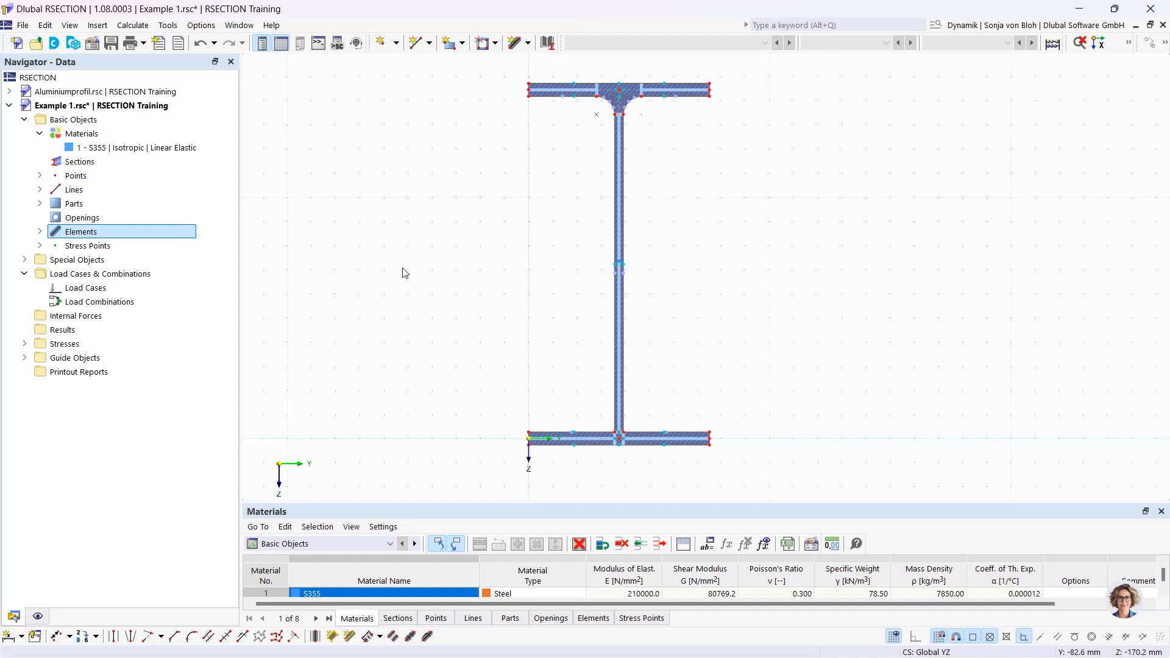
pyautogui.click(174, 637)
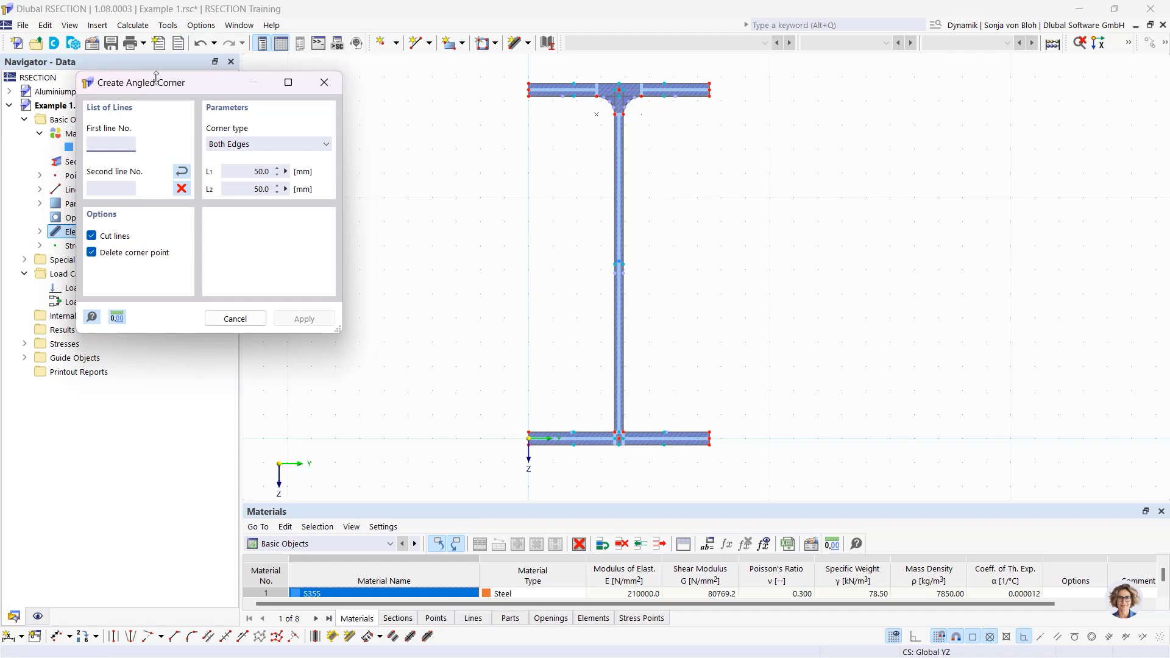
pyautogui.moveTo(156, 82); pyautogui.dragTo(238, 91)
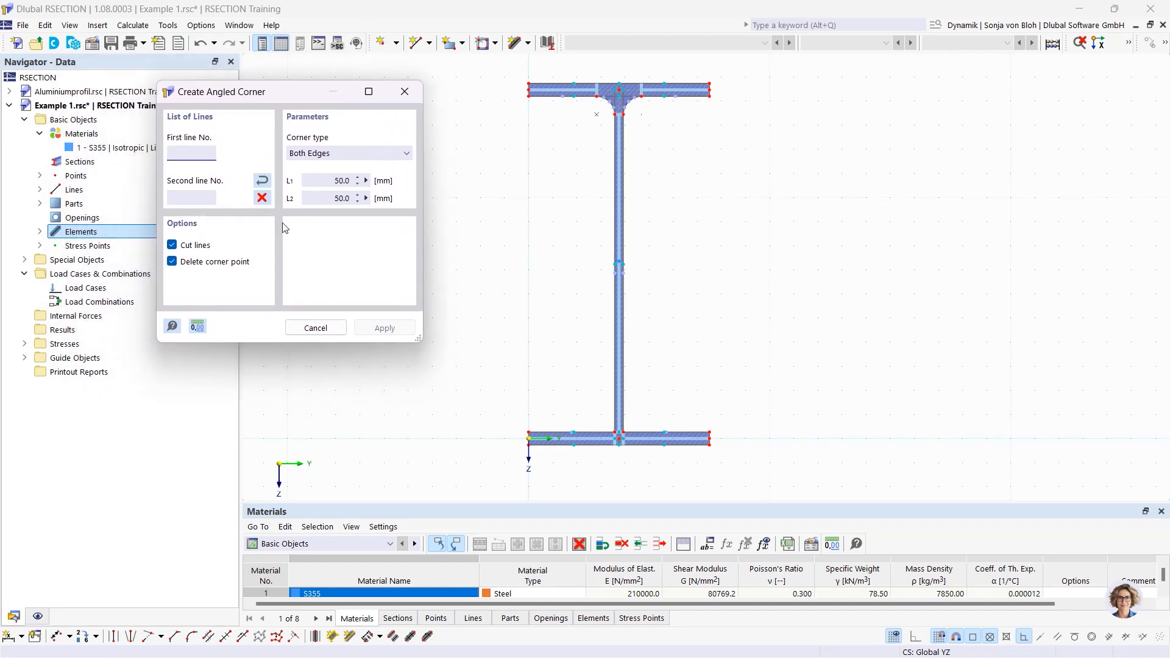
pyautogui.click(367, 155)
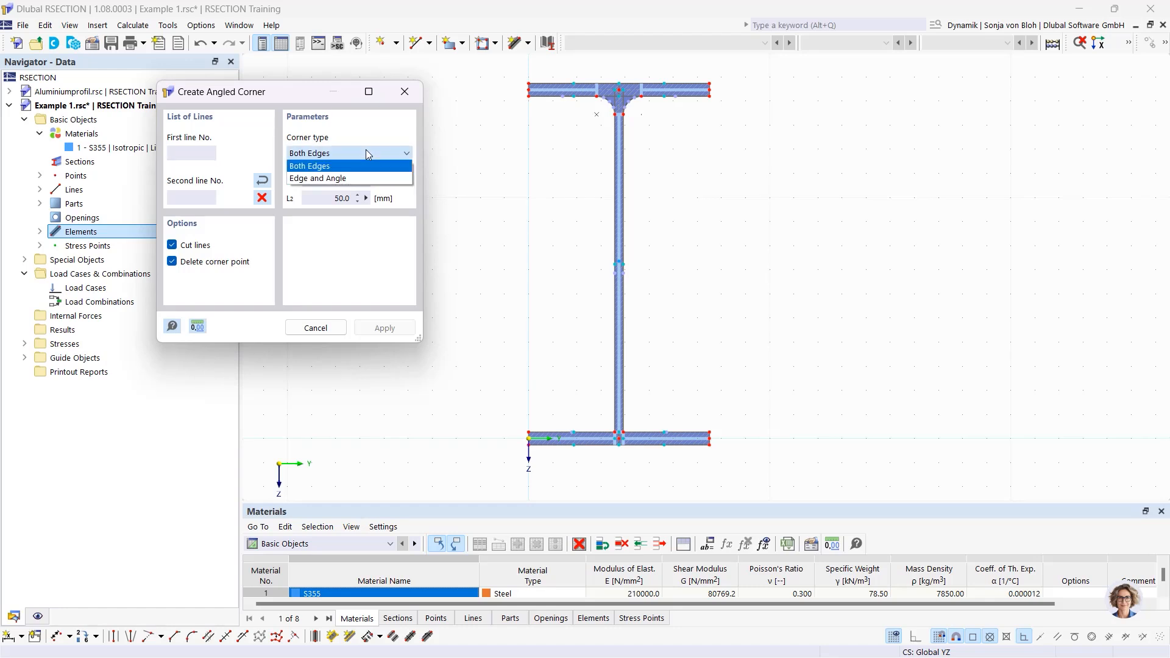
pyautogui.click(319, 179)
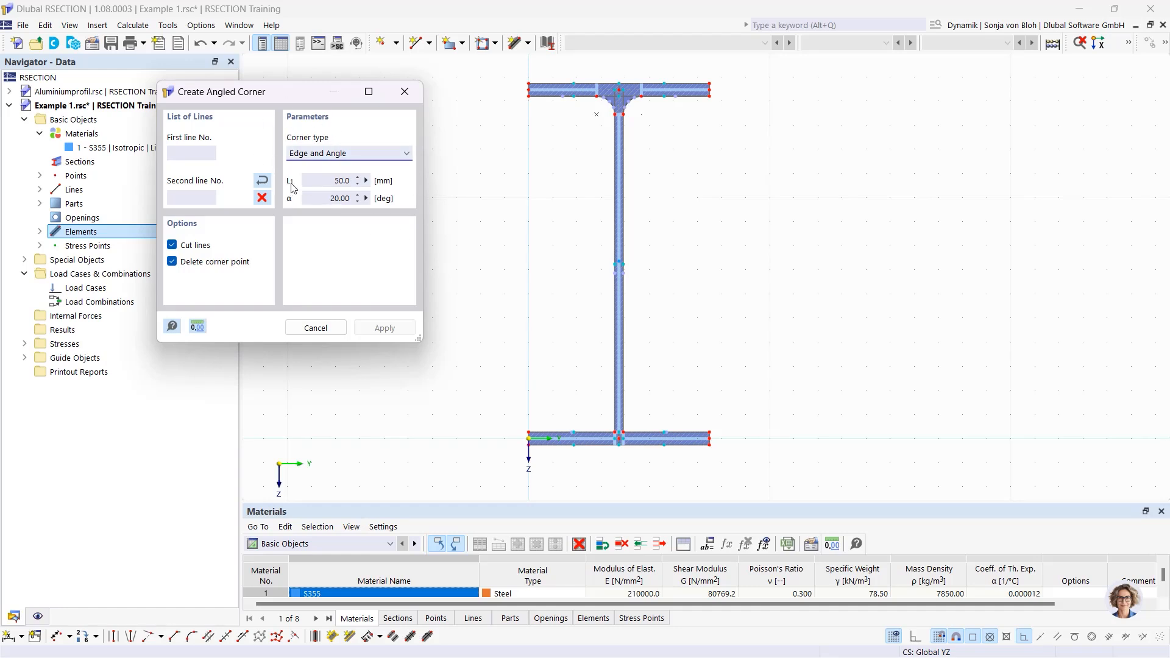
pyautogui.moveTo(323, 182); pyautogui.dragTo(374, 186)
pyautogui.write('6*sqrt(2)')
pyautogui.click(329, 198)
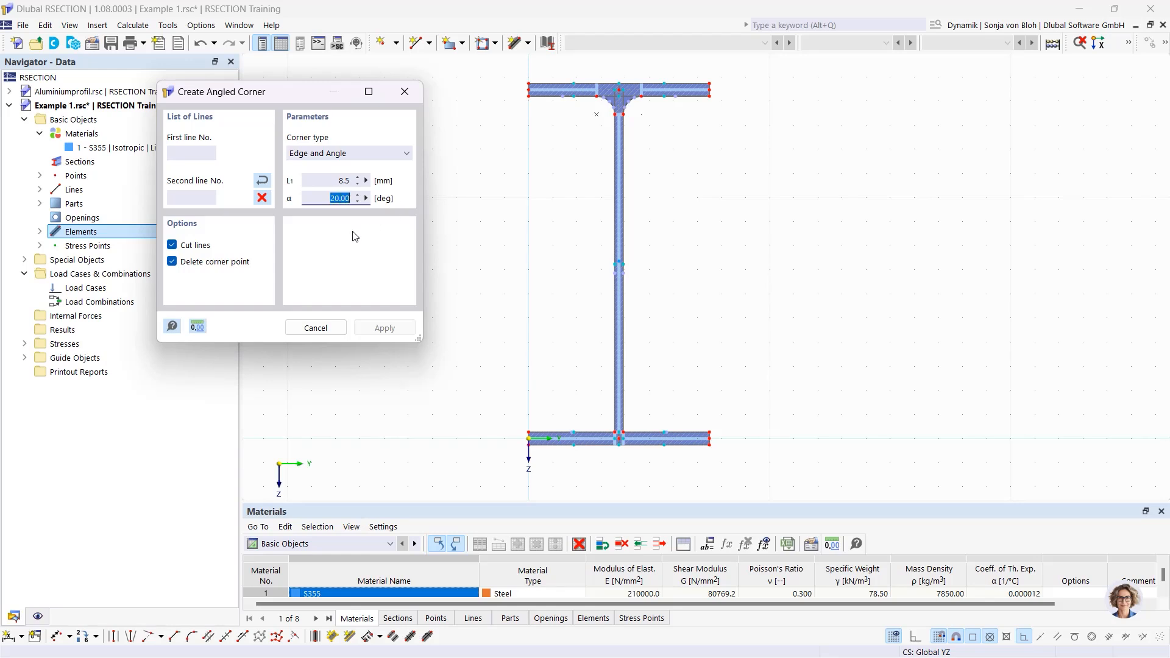
pyautogui.write('45')
# Create the angled corners on both sides between the bottom flange's upper edge and the web
pyautogui.scroll(3, 574, 426)
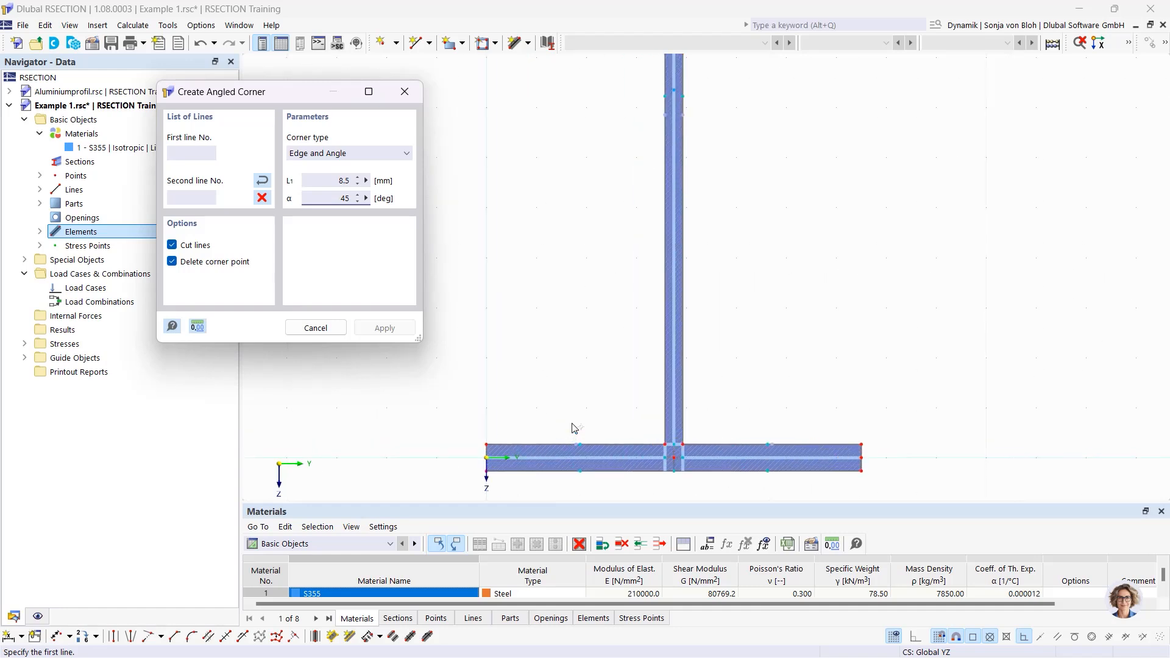
pyautogui.scroll(2, 611, 431)
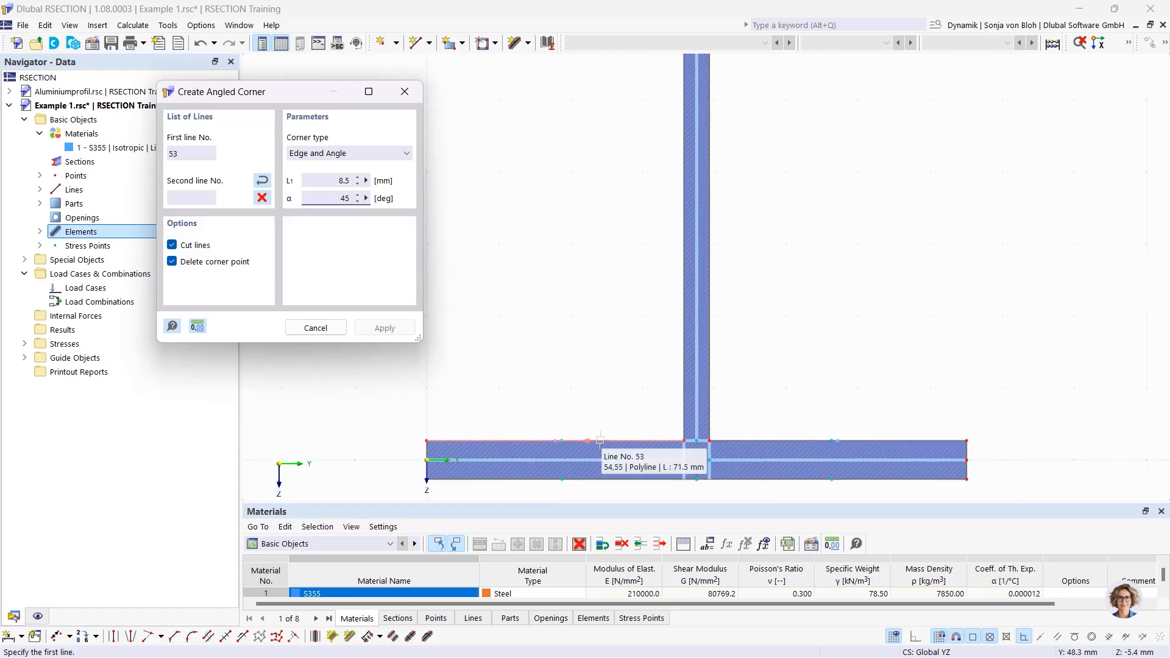
pyautogui.click(600, 442)
pyautogui.click(683, 391)
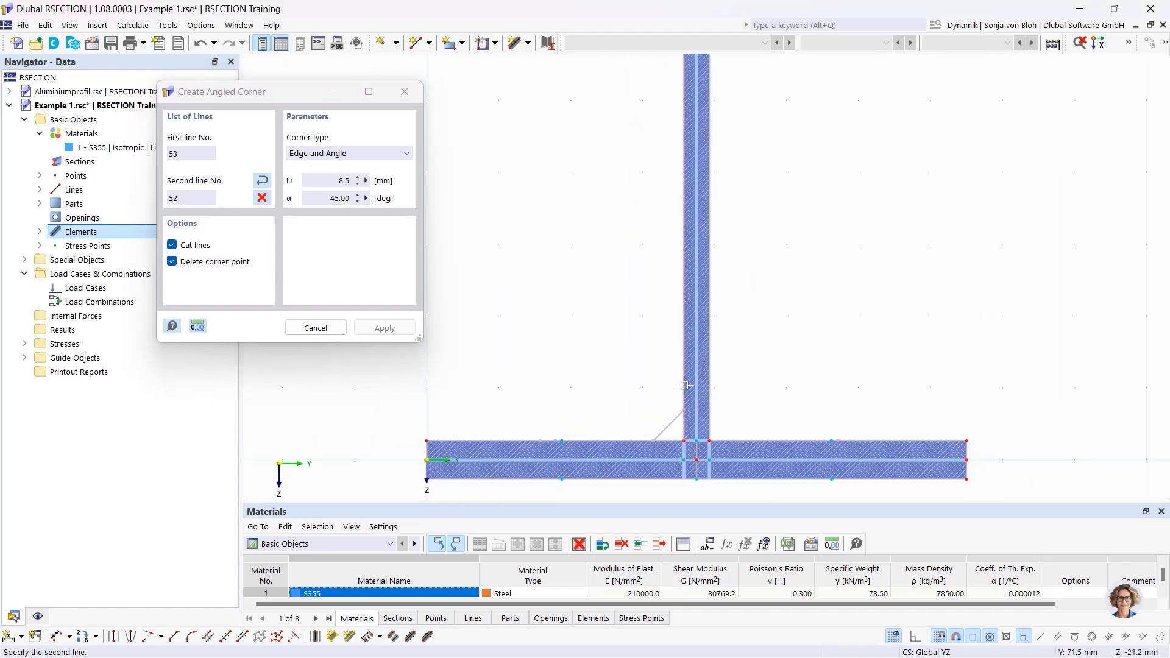
pyautogui.click(725, 441)
pyautogui.press('Escape')
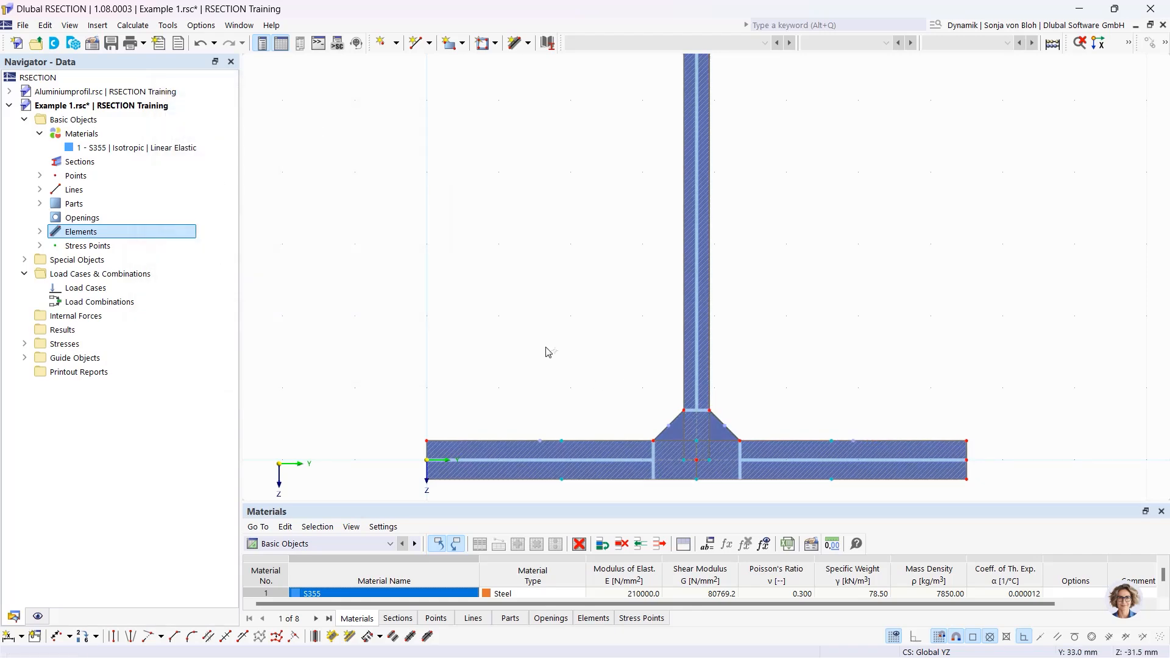
# Examine the two top flange elements and where they end at the rounded corners
pyautogui.scroll(-5, 547, 352)
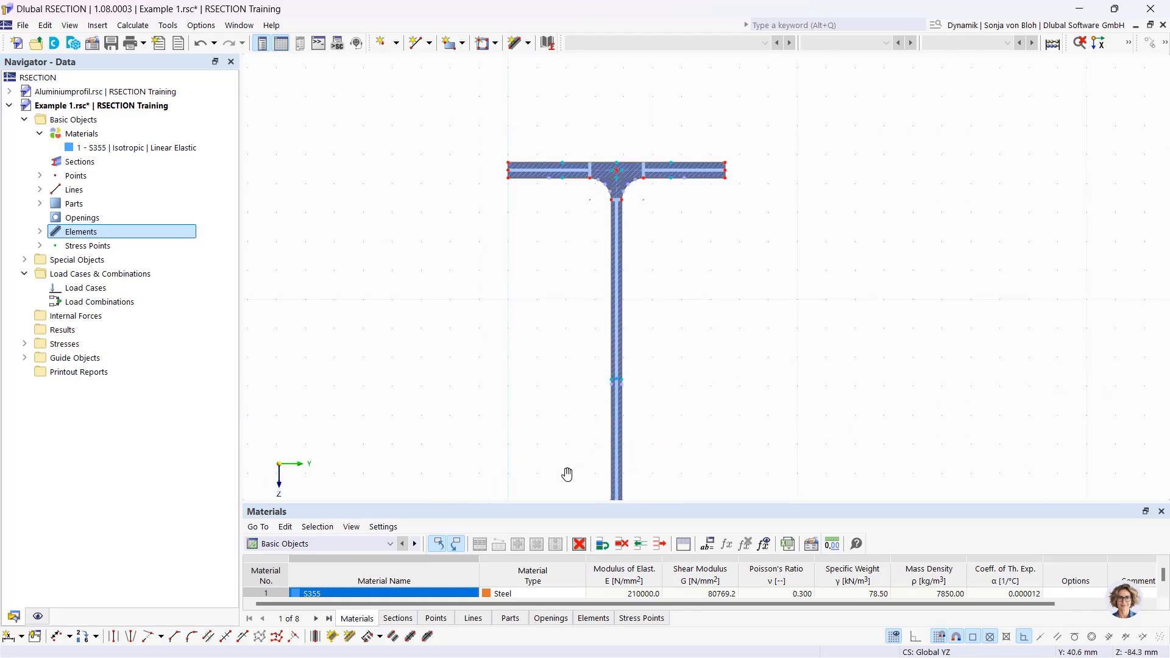
pyautogui.scroll(2, 597, 280)
pyautogui.scroll(4, 597, 280)
pyautogui.moveTo(590, 199); pyautogui.dragTo(616, 425, button='middle')
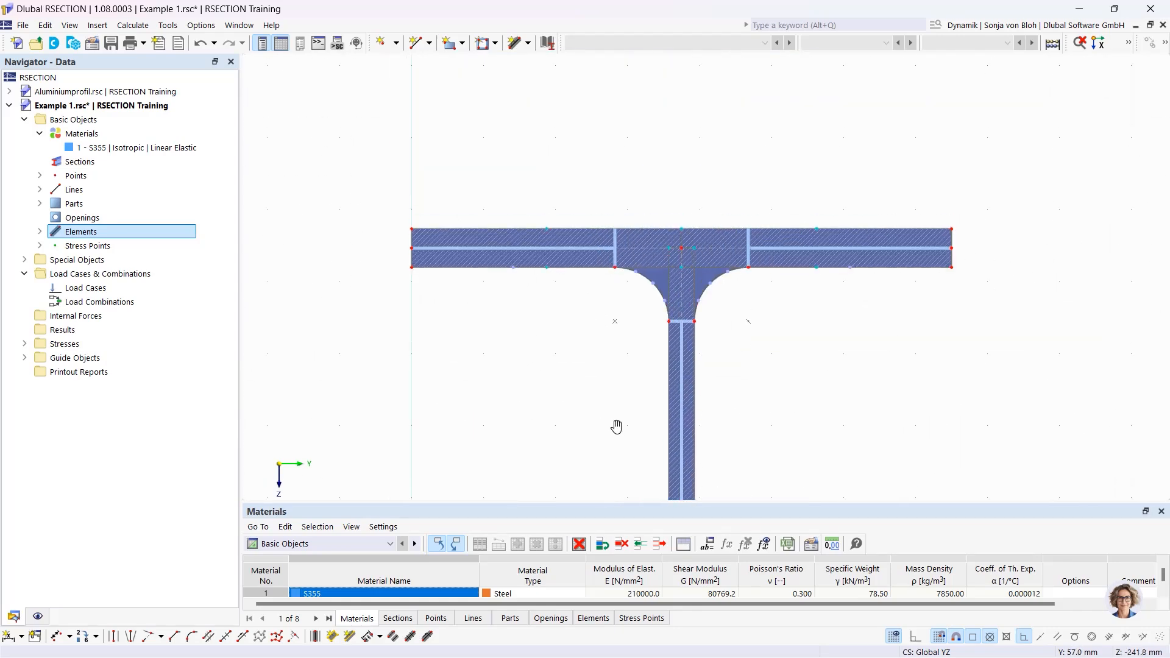
pyautogui.scroll(1, 601, 260)
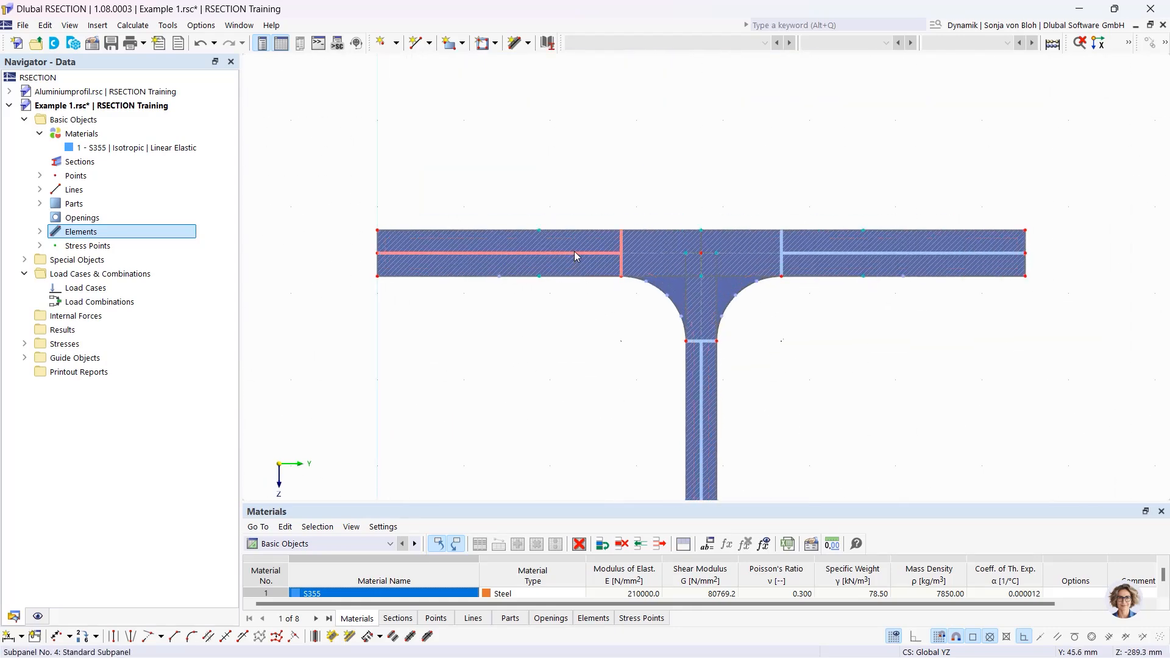
pyautogui.click(575, 251)
pyautogui.click(820, 253)
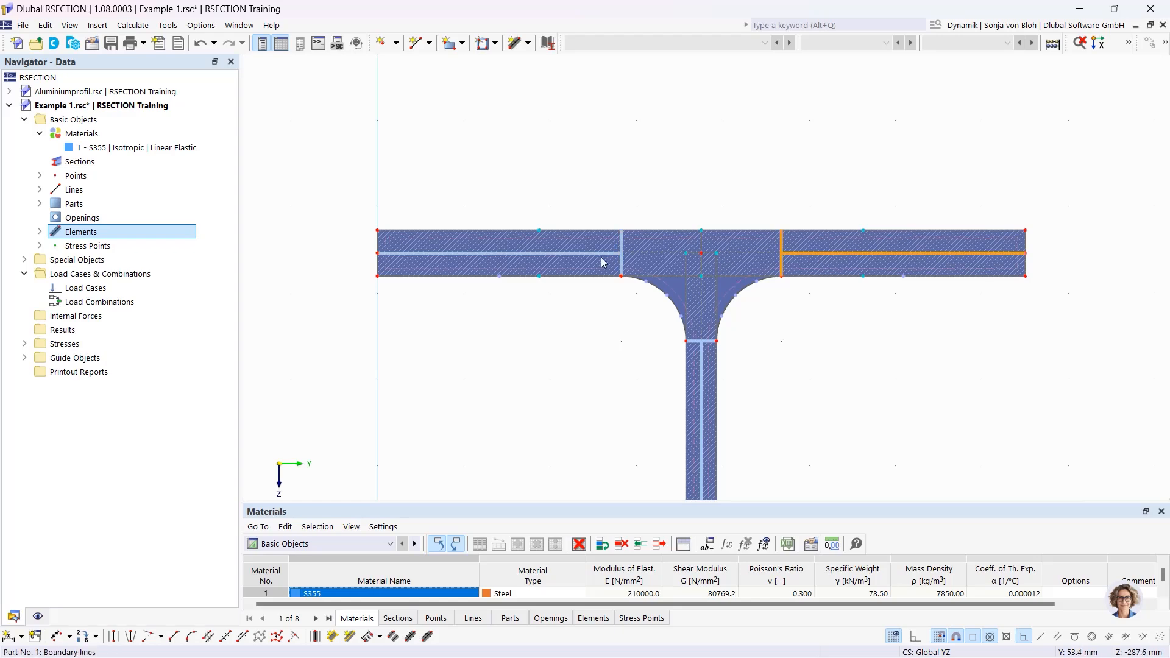
pyautogui.click(601, 251)
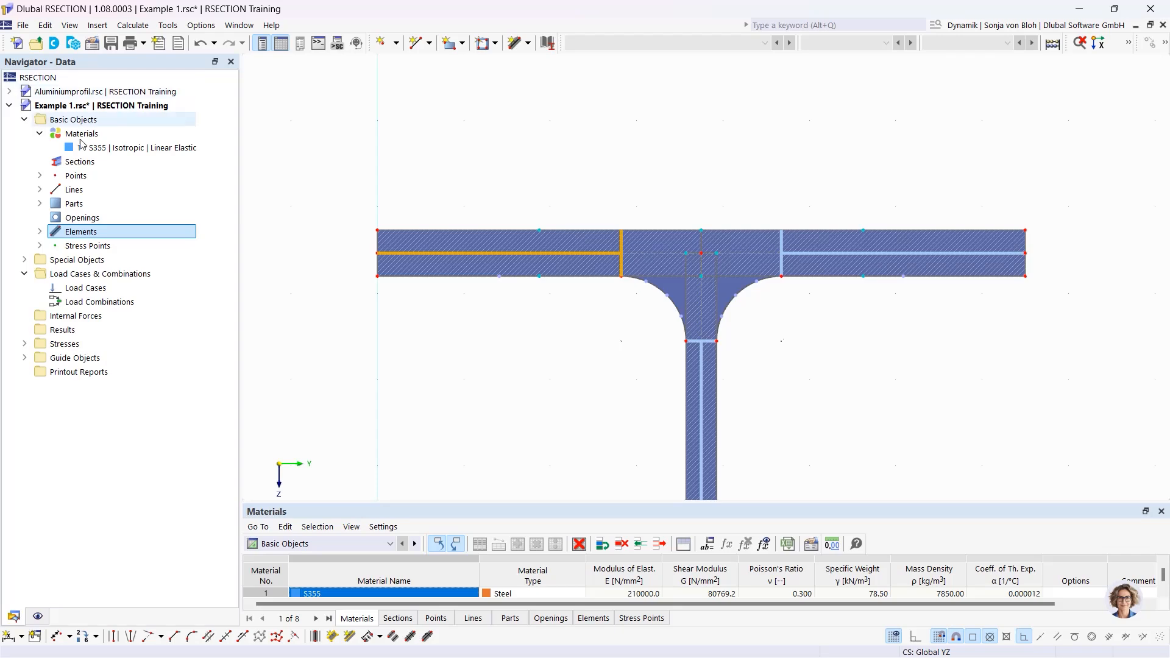
# Create two permanent load cases, LC1 named N and LC2 named My
pyautogui.rightClick(82, 289)
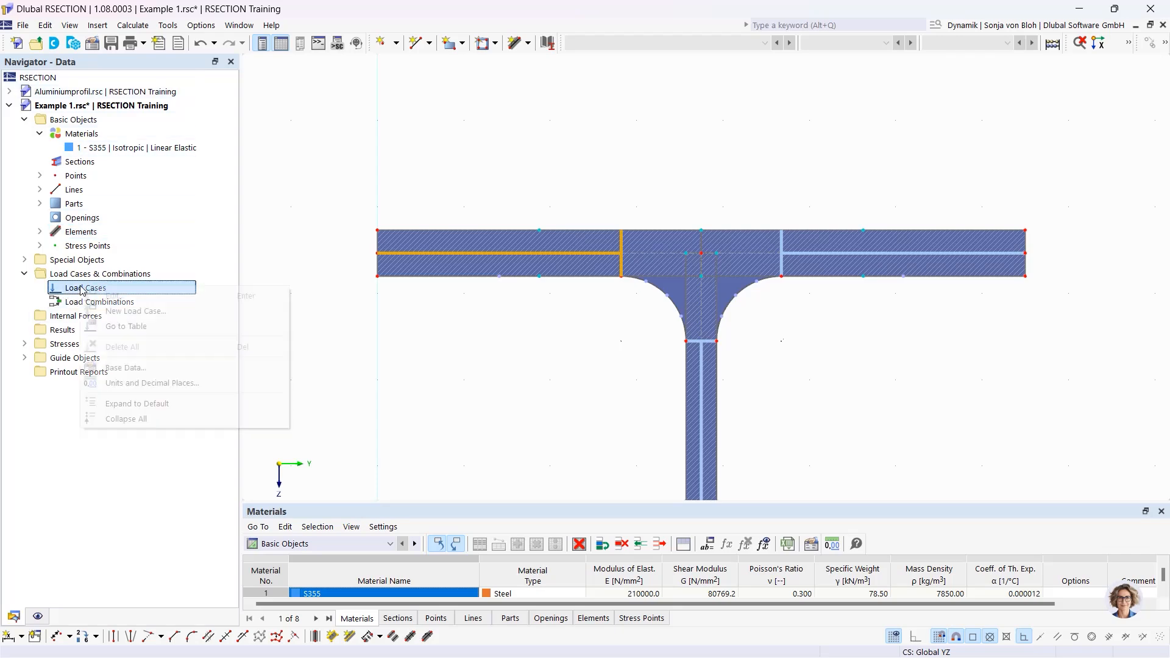
pyautogui.click(162, 313)
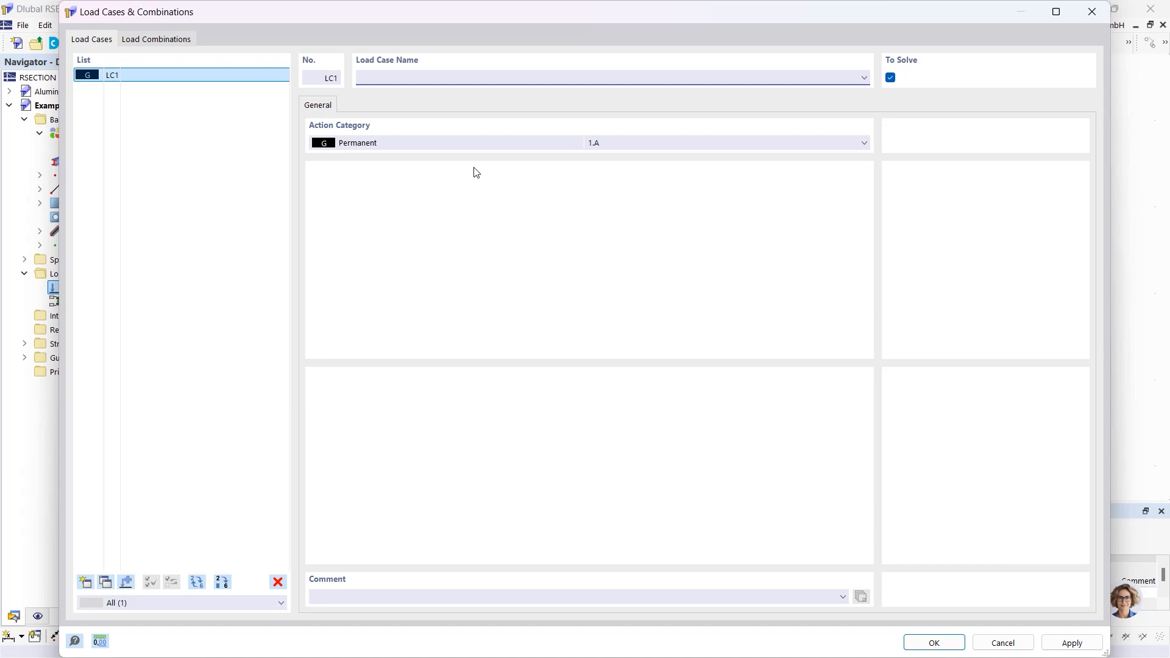
pyautogui.write('N')
pyautogui.click(86, 583)
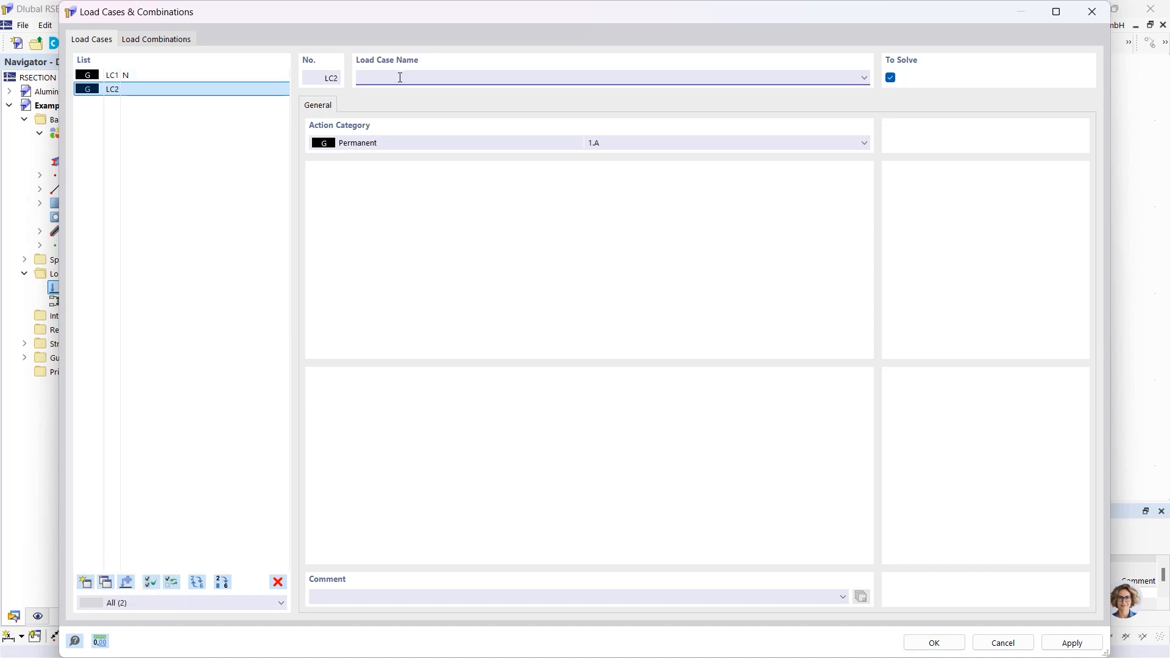
pyautogui.write('My')
# Create a load combination that includes load cases LC1 and LC2, each with a factor of 1.00
pyautogui.click(175, 40)
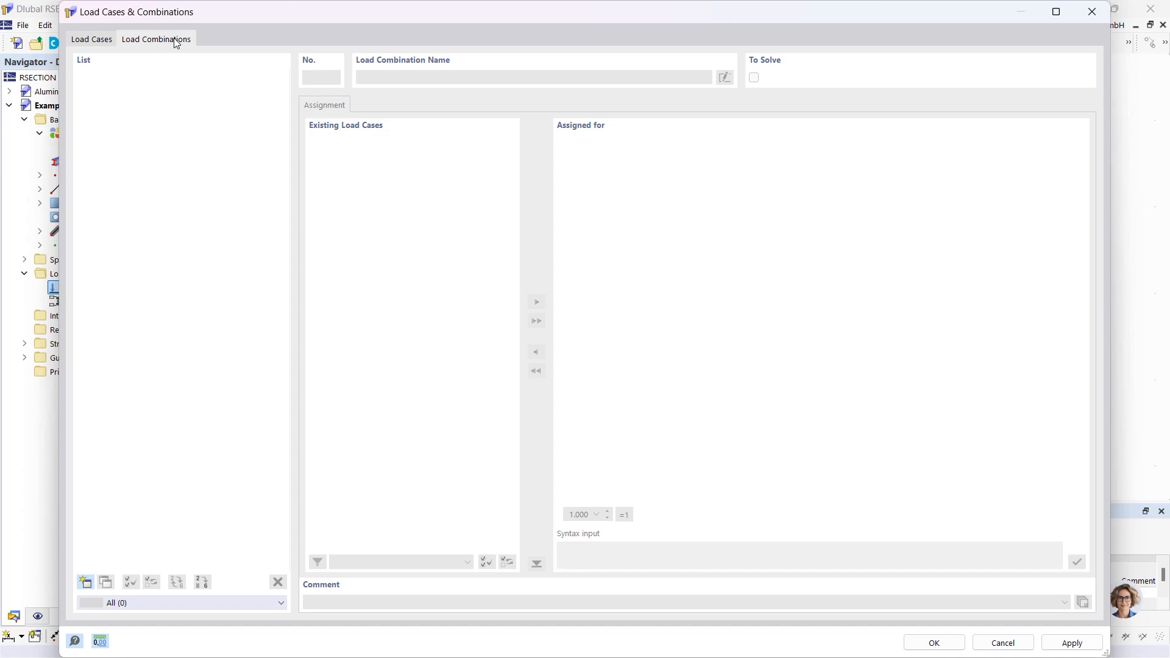
pyautogui.click(86, 581)
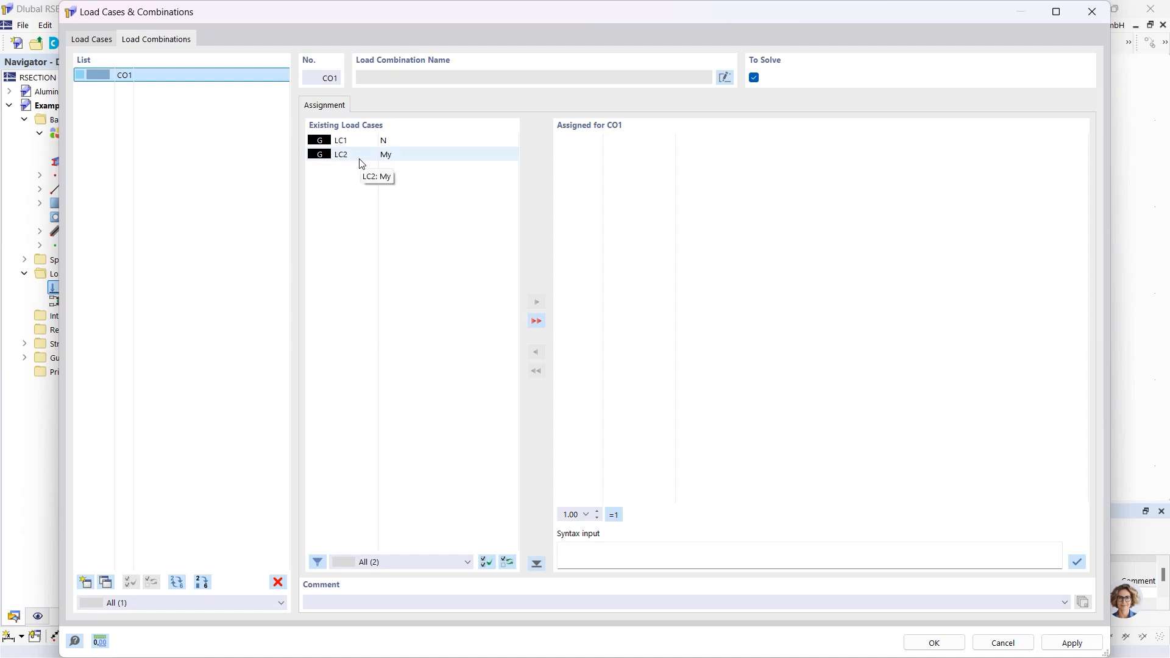
pyautogui.click(535, 321)
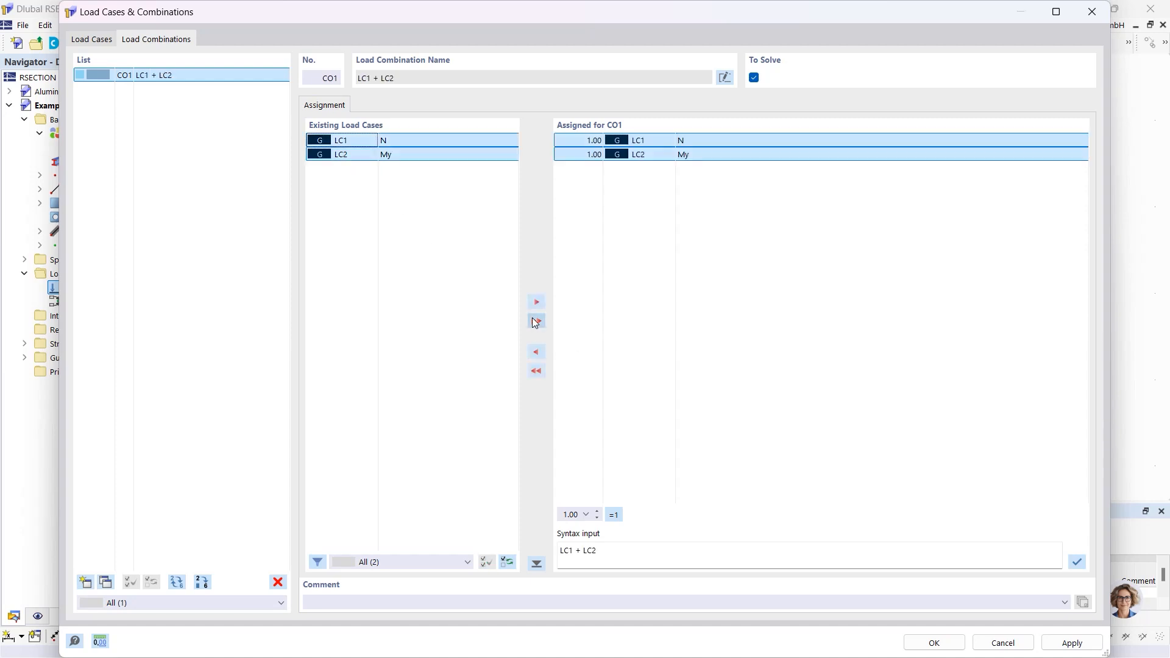
pyautogui.click(573, 140)
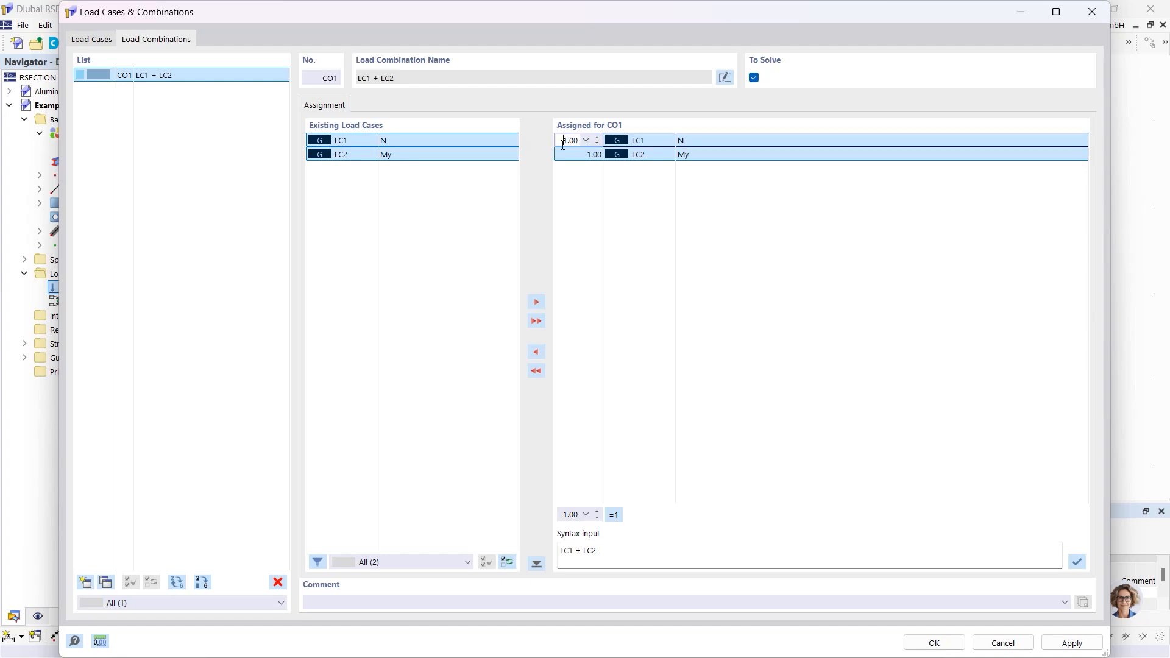
pyautogui.click(933, 642)
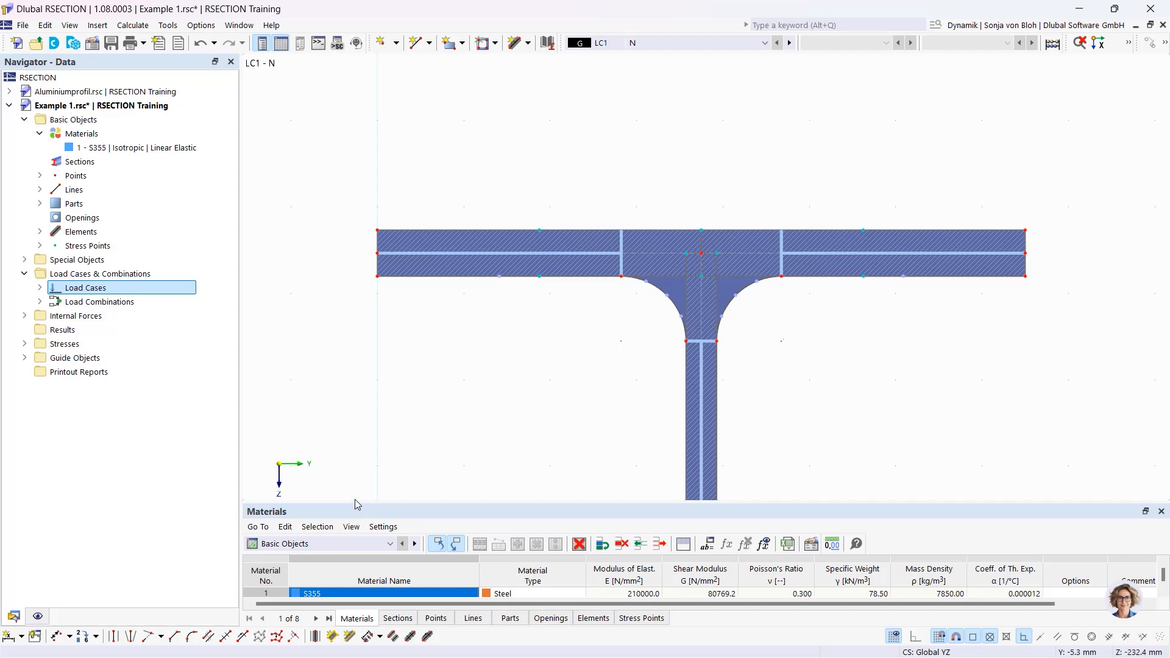
# Display the Internal Forces table in place of the materials table
pyautogui.moveTo(358, 504); pyautogui.dragTo(352, 369)
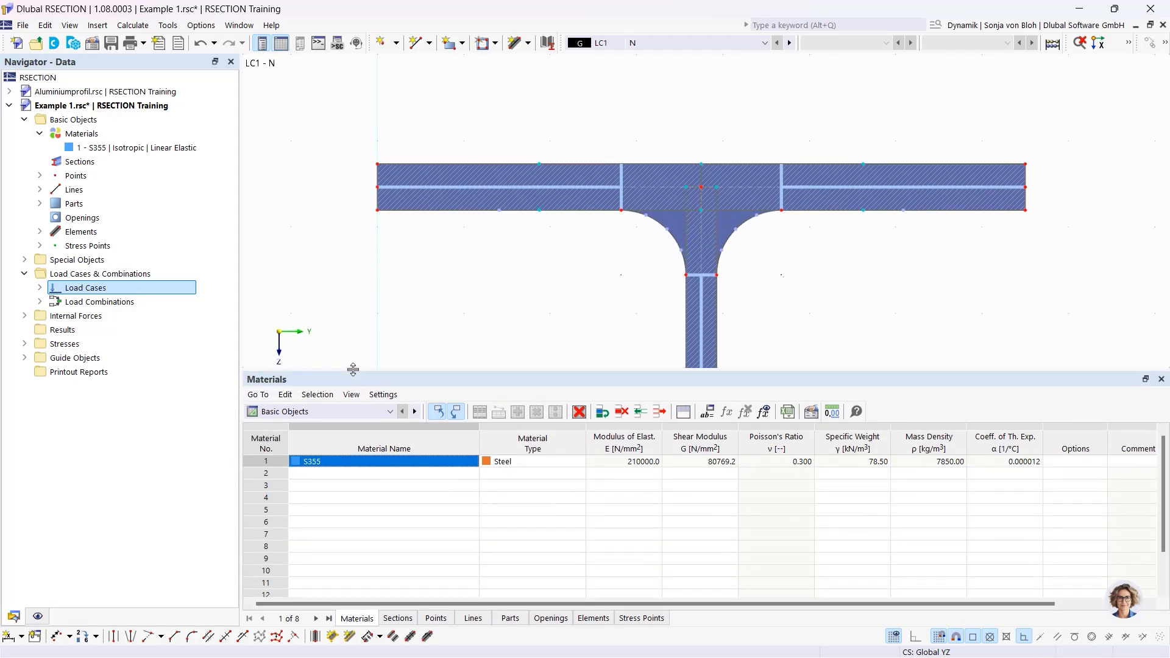
pyautogui.click(390, 411)
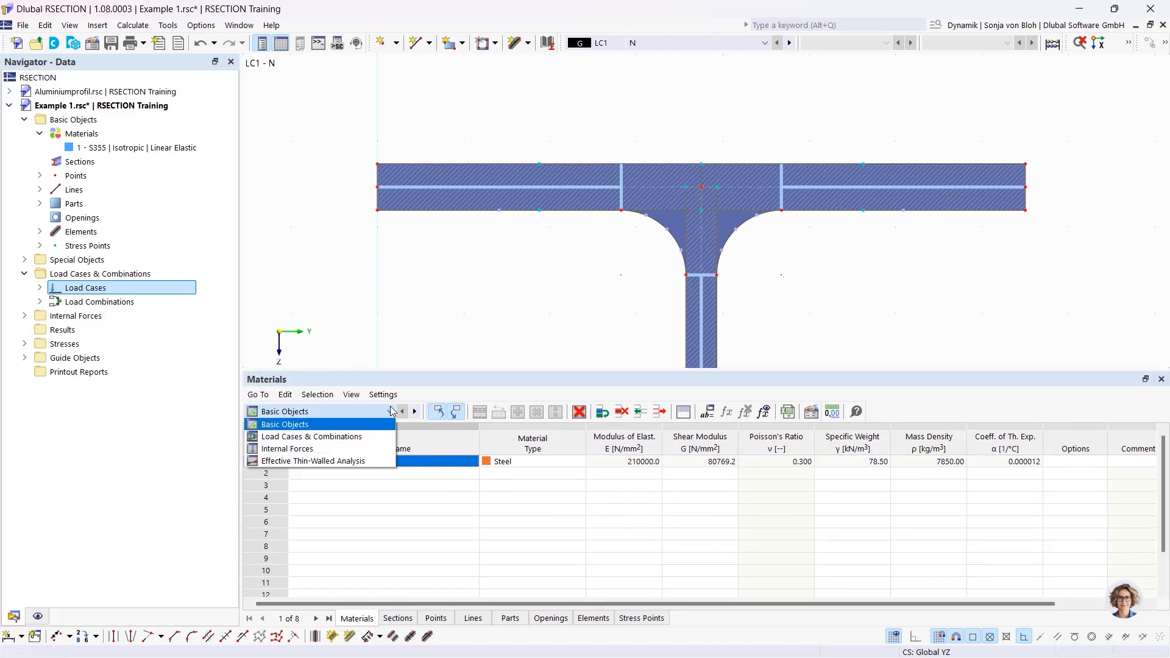
pyautogui.click(325, 451)
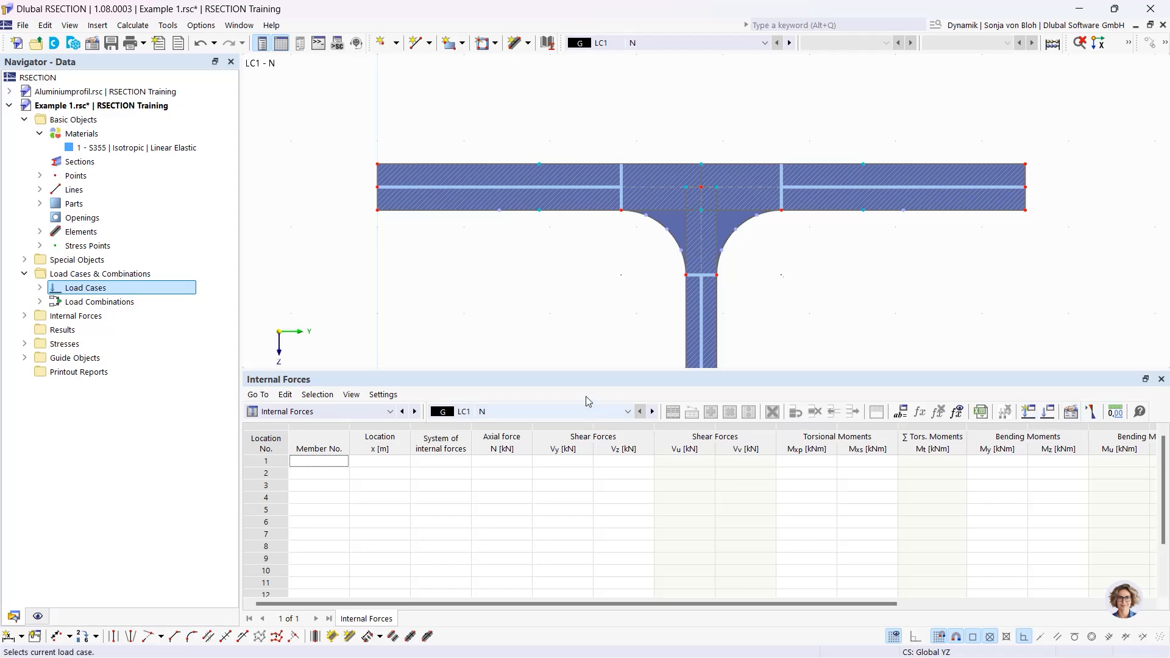
pyautogui.moveTo(580, 371); pyautogui.dragTo(581, 476)
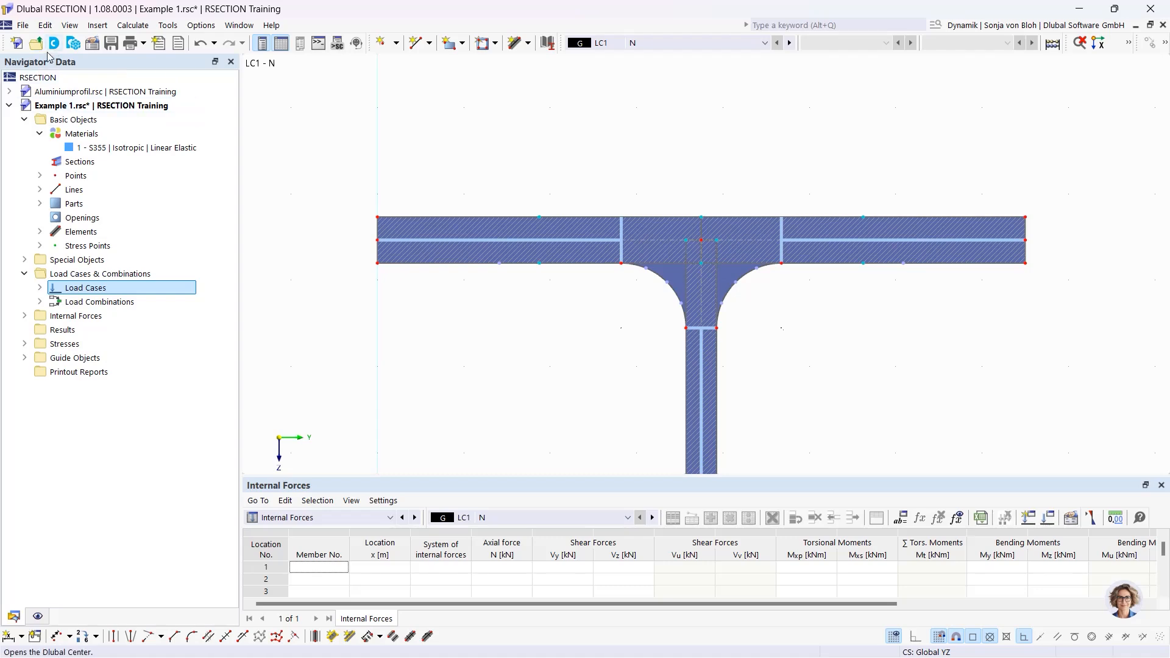
# Define internal forces for load case LC1 on member 1 at x = 0 m with an axial force N of -10 kN
pyautogui.click(23, 316)
pyautogui.click(38, 329)
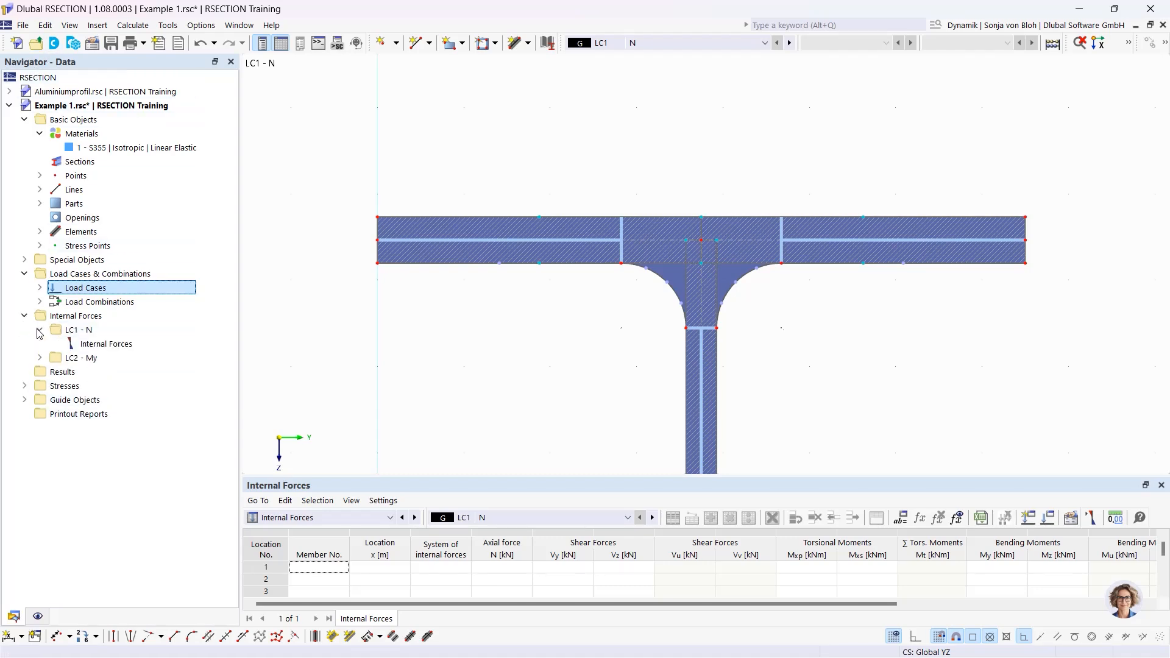
pyautogui.click(122, 345)
pyautogui.doubleClick(122, 345)
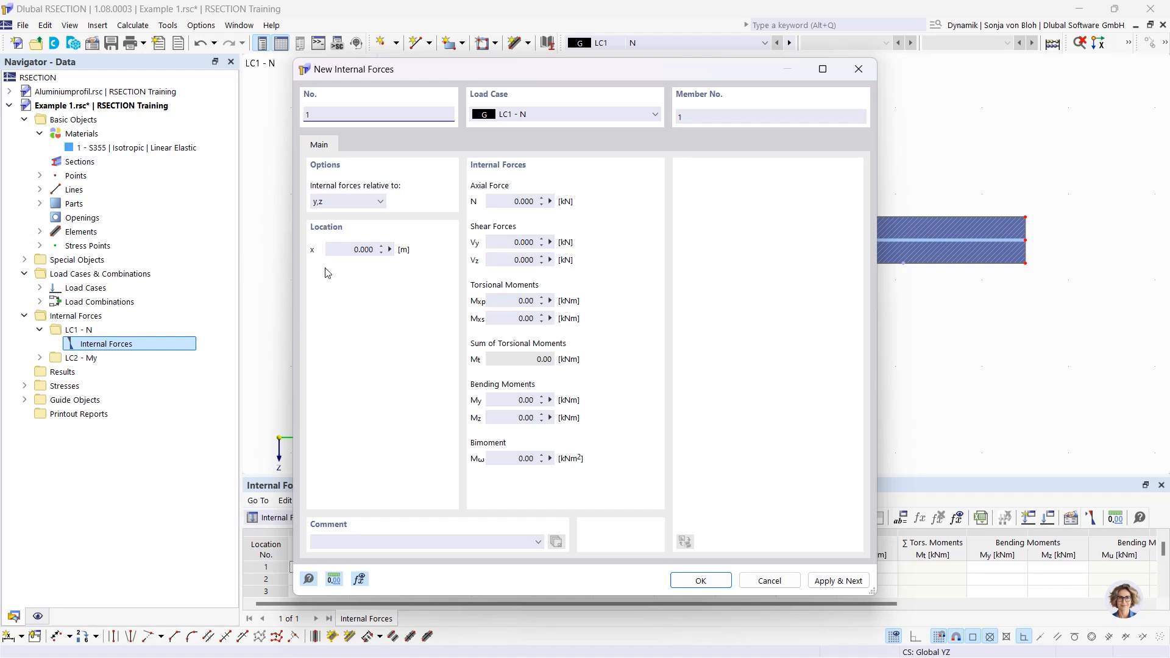
pyautogui.click(523, 202)
pyautogui.write('-10')
pyautogui.click(514, 243)
pyautogui.click(833, 583)
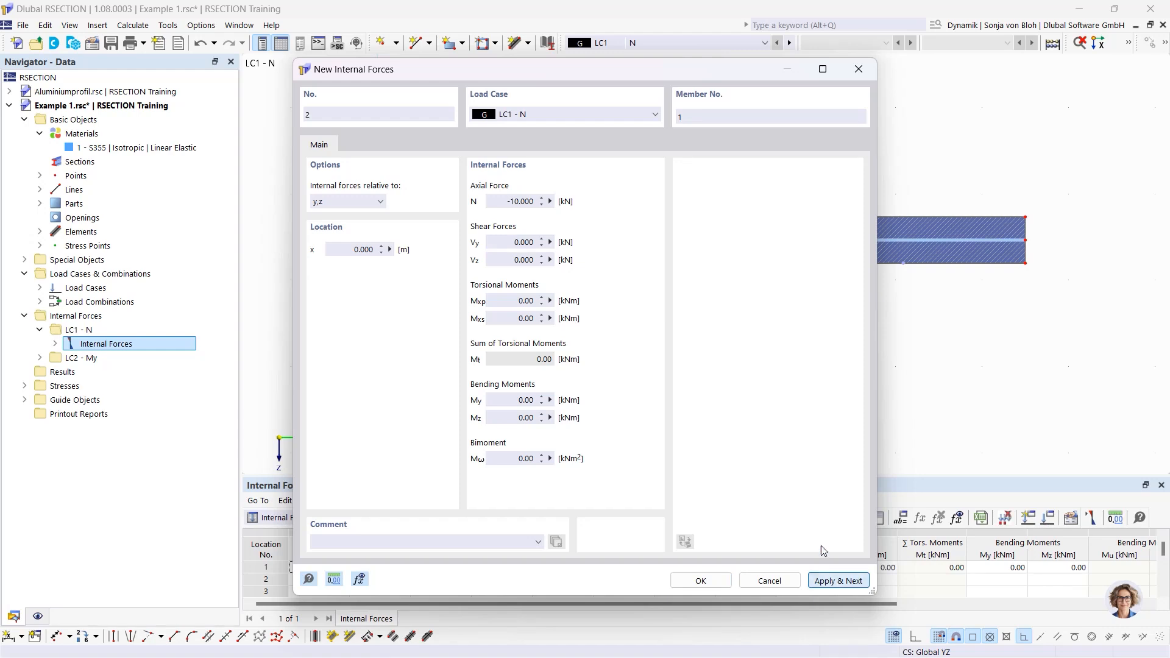
# Define internal forces for load case LC2 with axial force N of 0 and bending moment My of 100 kNm, and list the LC1 entry
pyautogui.click(597, 113)
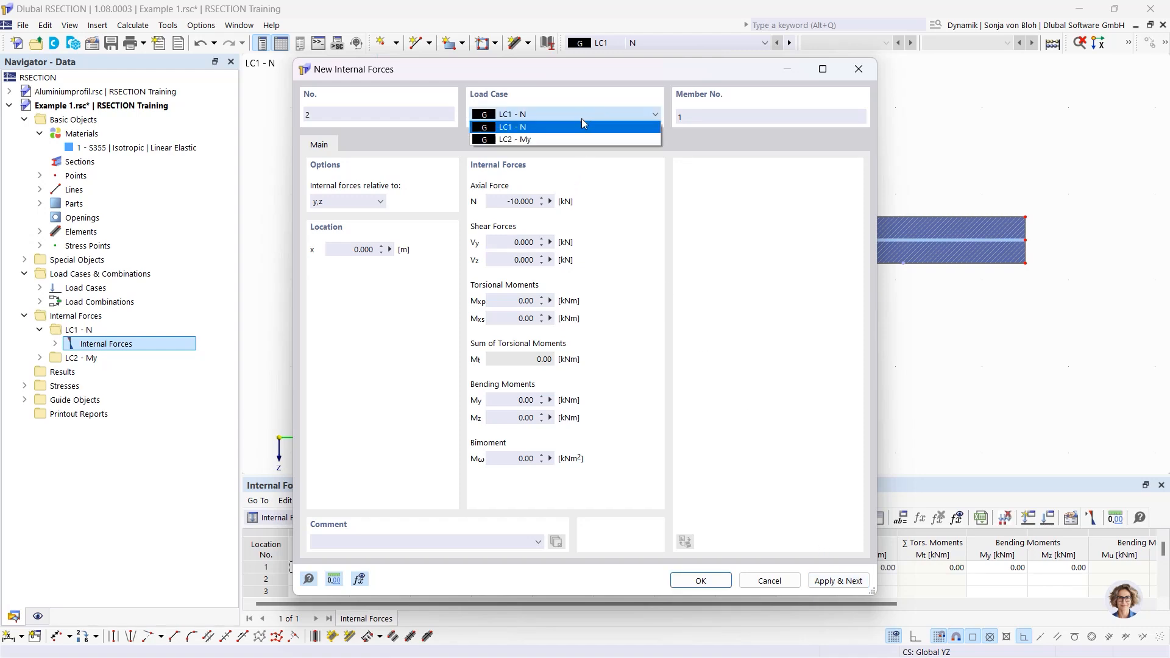
pyautogui.click(558, 138)
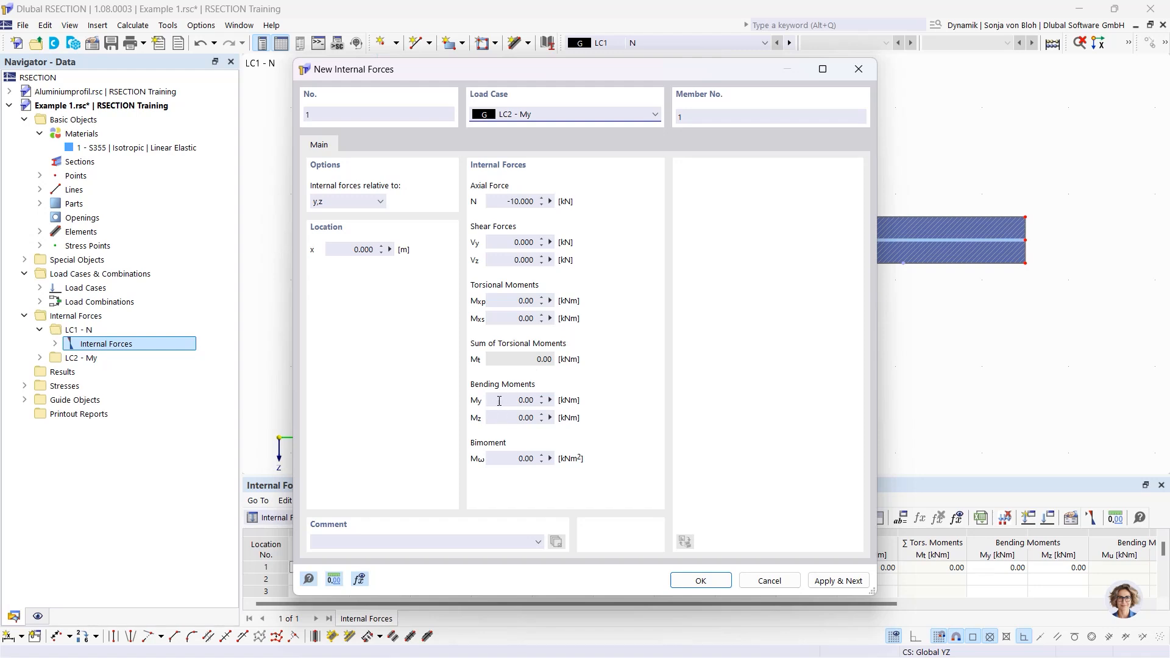
pyautogui.click(498, 201)
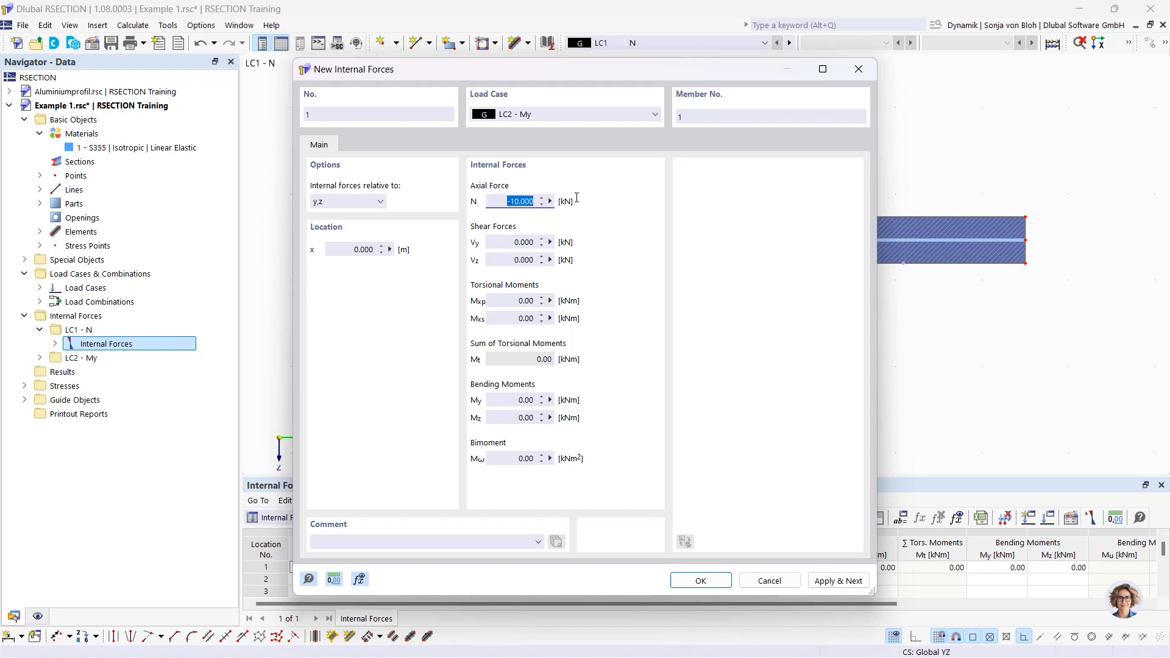
pyautogui.write('0')
pyautogui.click(517, 400)
pyautogui.write('100')
pyautogui.click(699, 582)
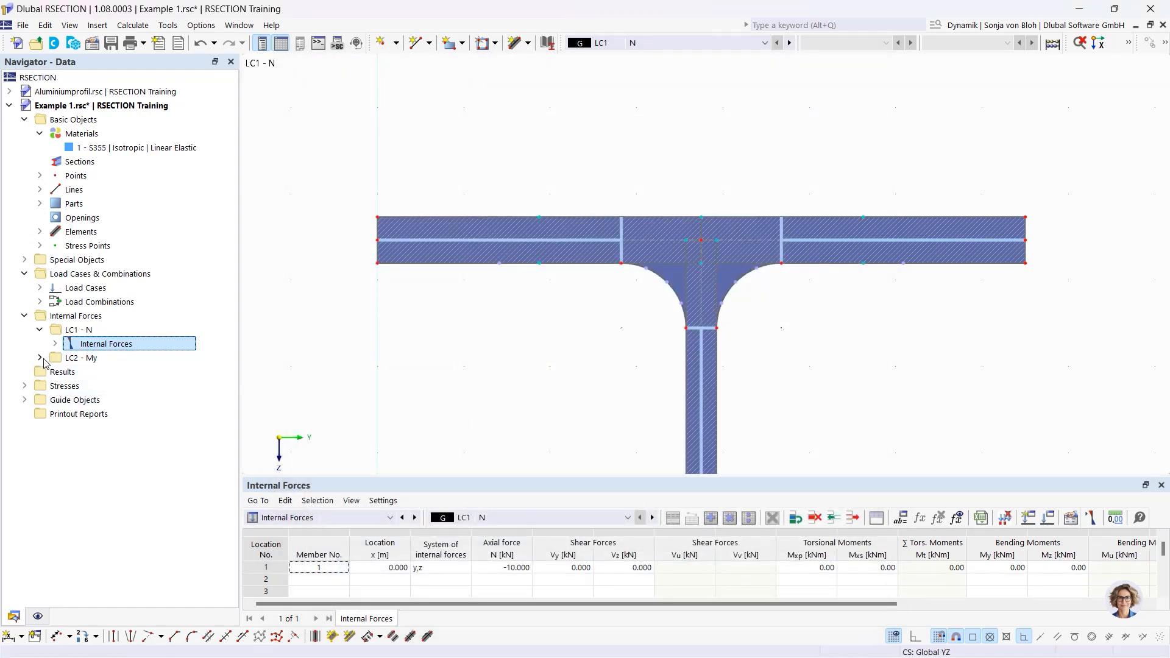
pyautogui.click(56, 343)
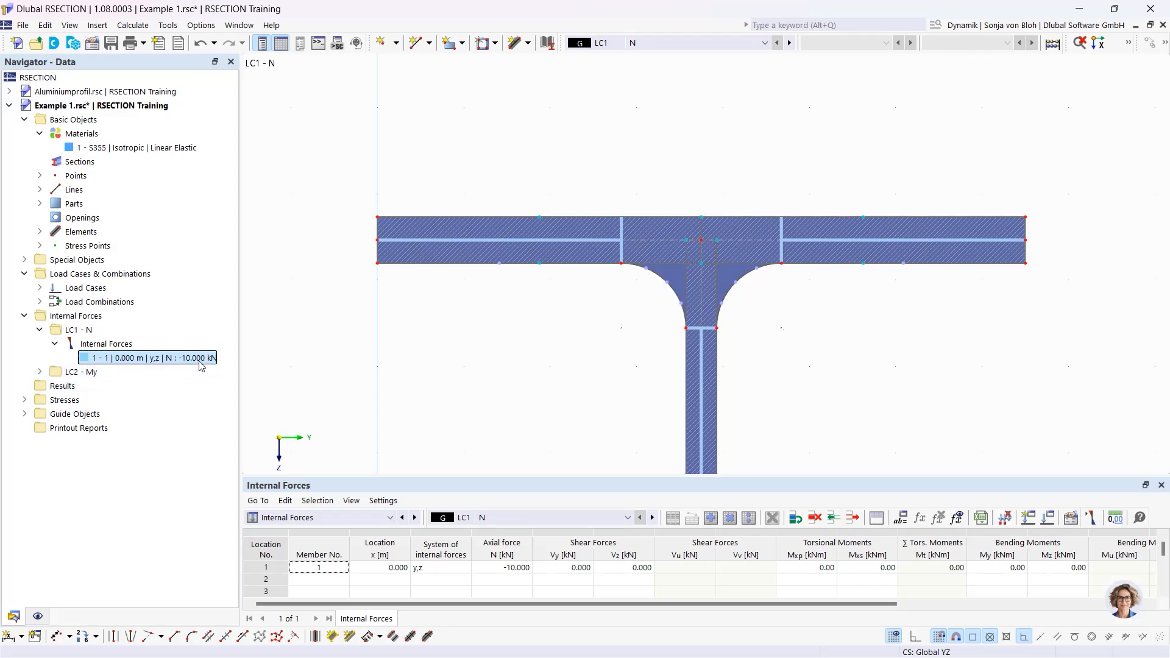
# List the internal forces defined for load case LC2 and select its bending moment My entry to make LC2 current
pyautogui.click(40, 372)
pyautogui.click(55, 385)
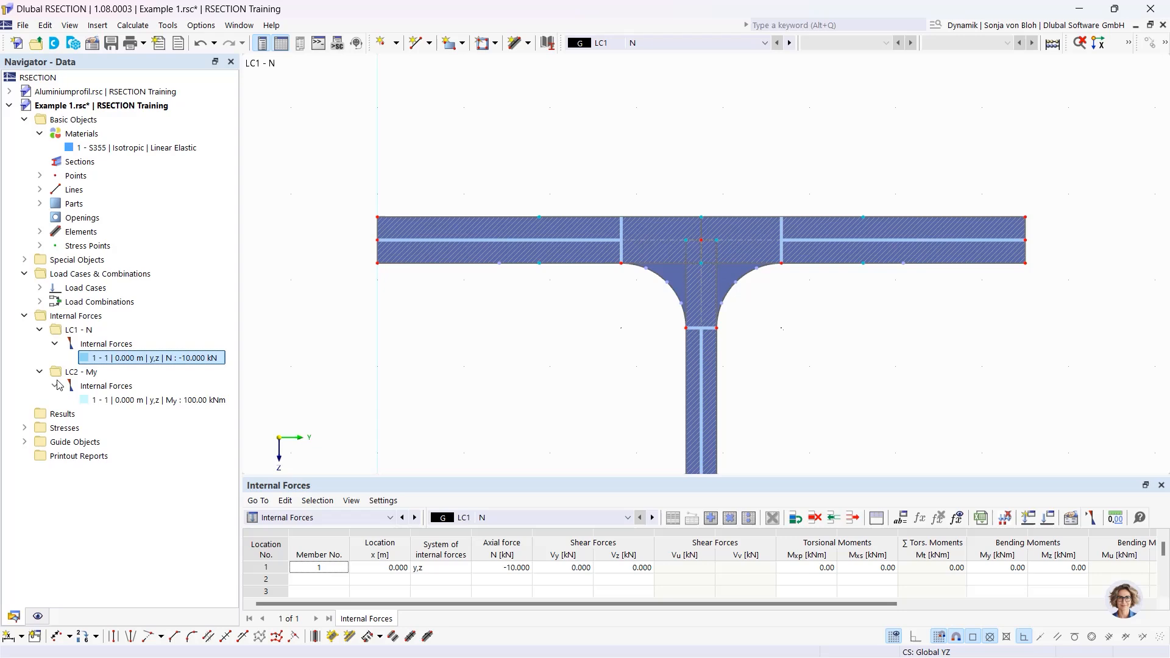
pyautogui.click(157, 400)
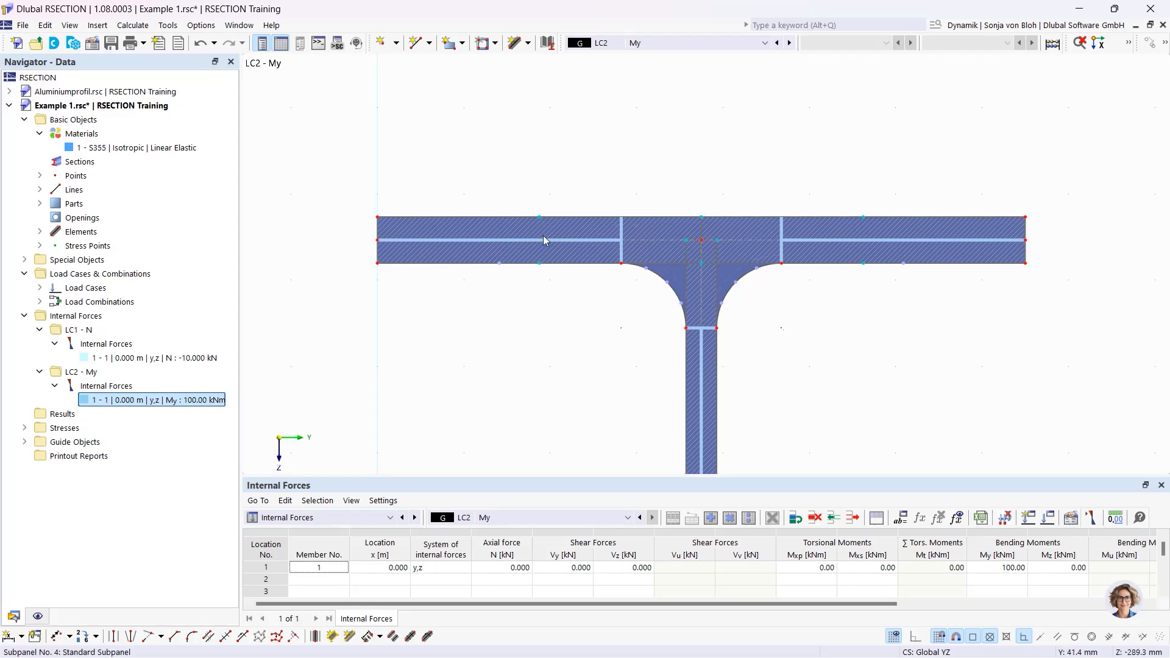
# List the existing stress points and start a new standard stress point numbered 100
pyautogui.moveTo(538, 218)
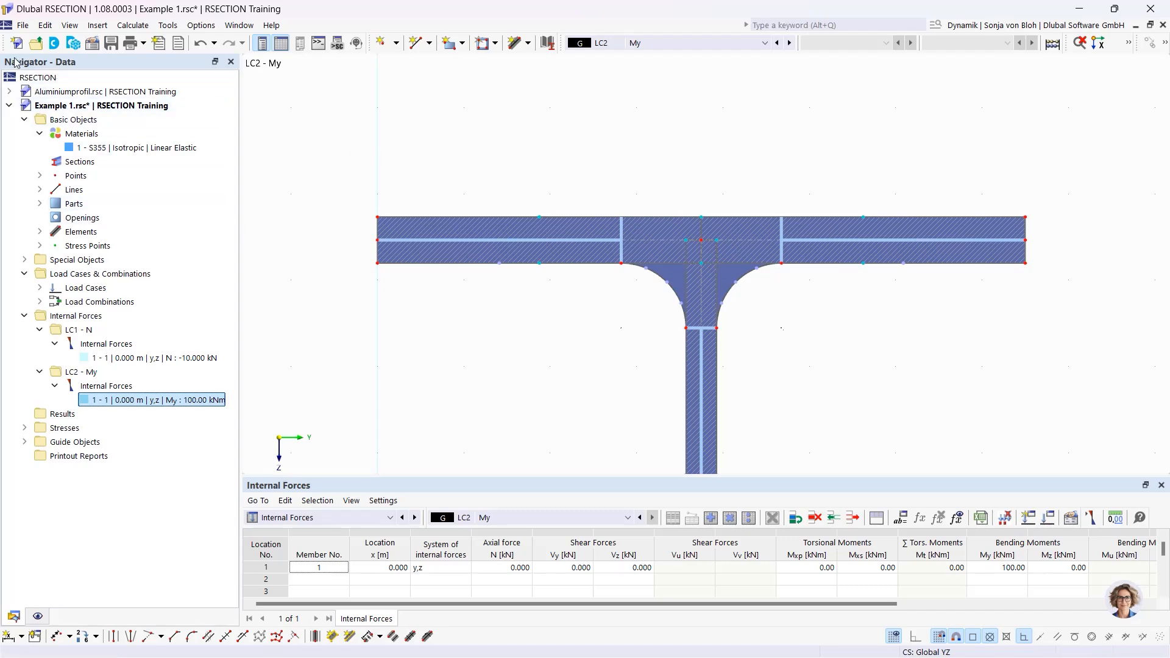
pyautogui.click(39, 245)
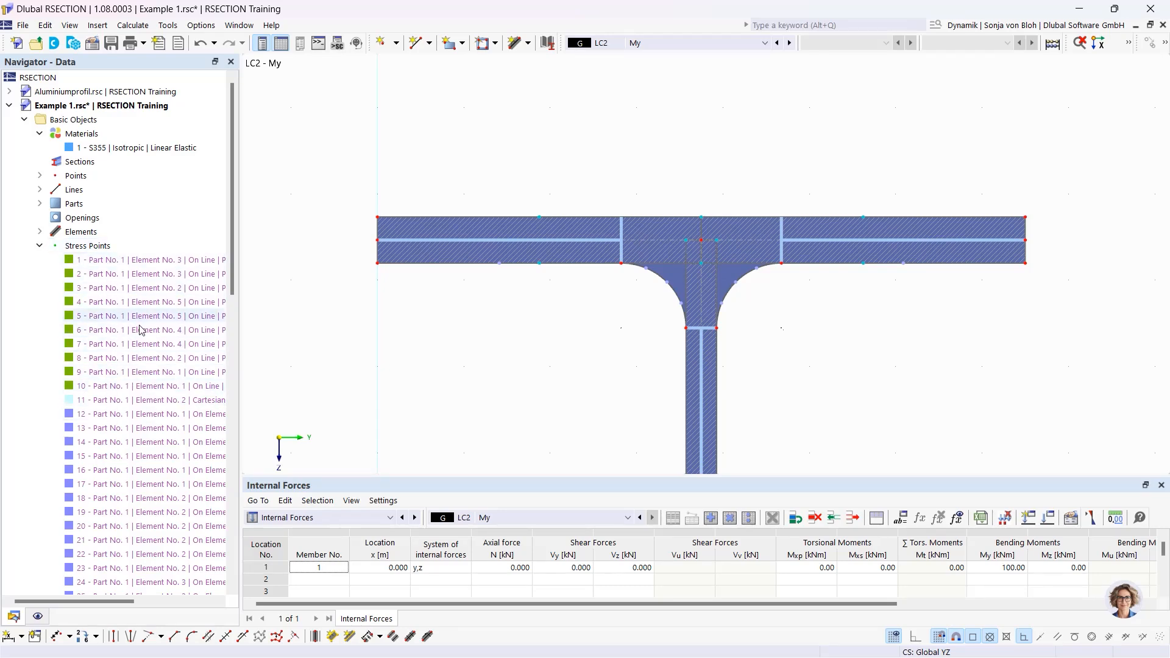
pyautogui.rightClick(101, 248)
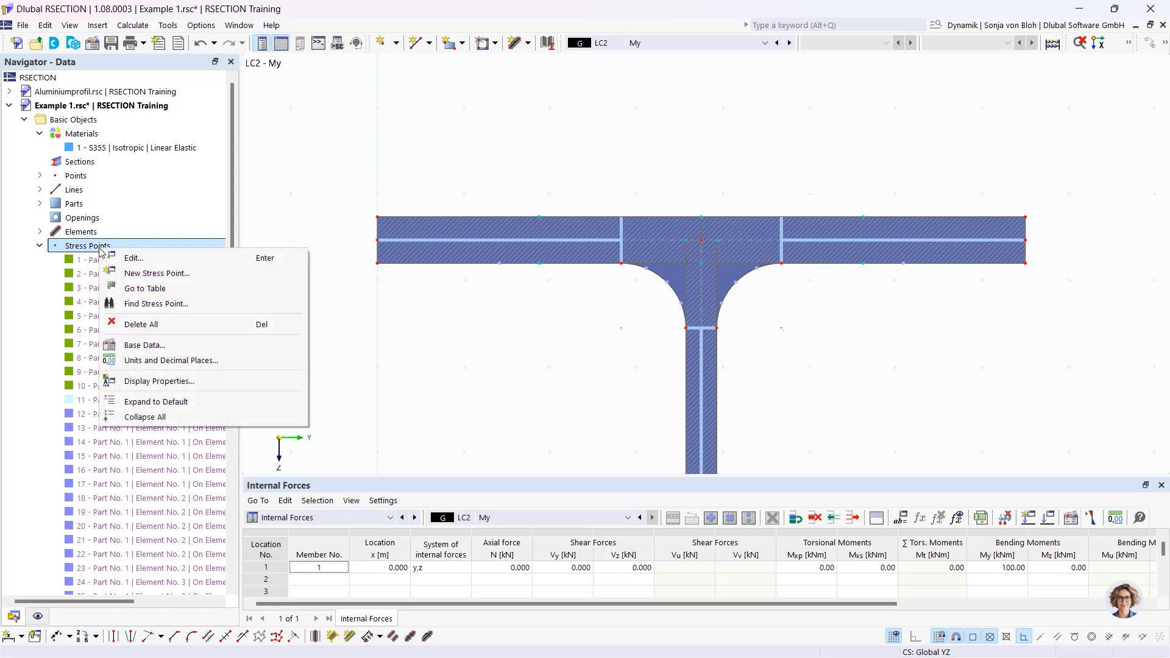
pyautogui.click(144, 275)
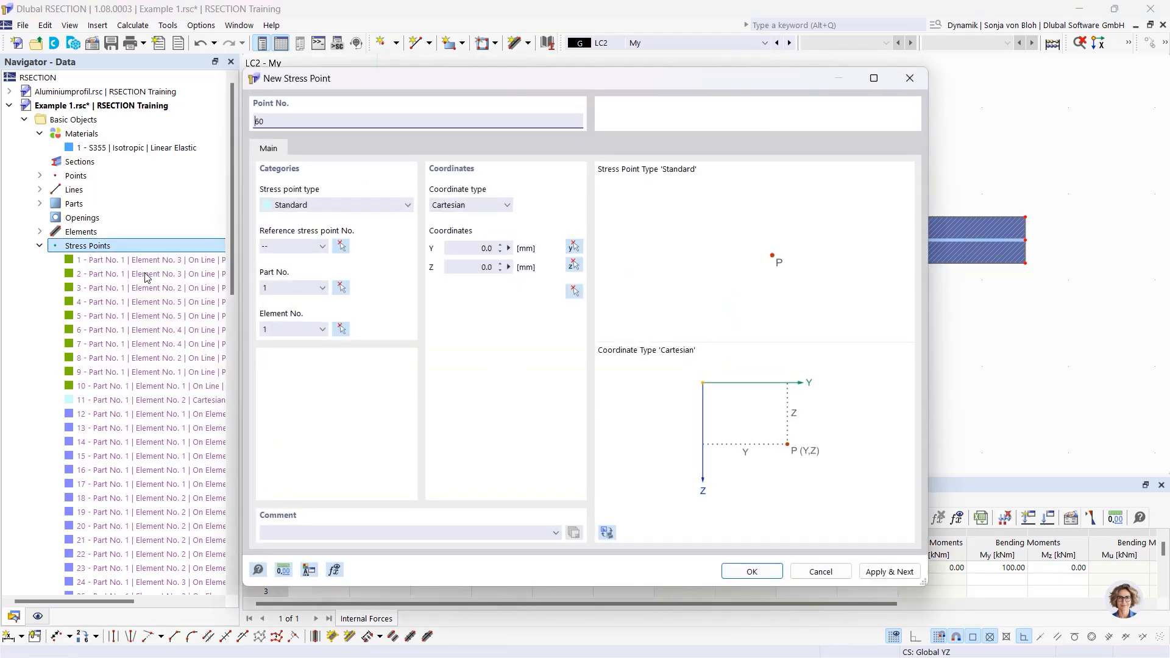
pyautogui.doubleClick(275, 126)
pyautogui.write('100')
# Place stress point 100 at the Cartesian coordinates Y 75 mm and Z -100 mm, and create it
pyautogui.click(472, 246)
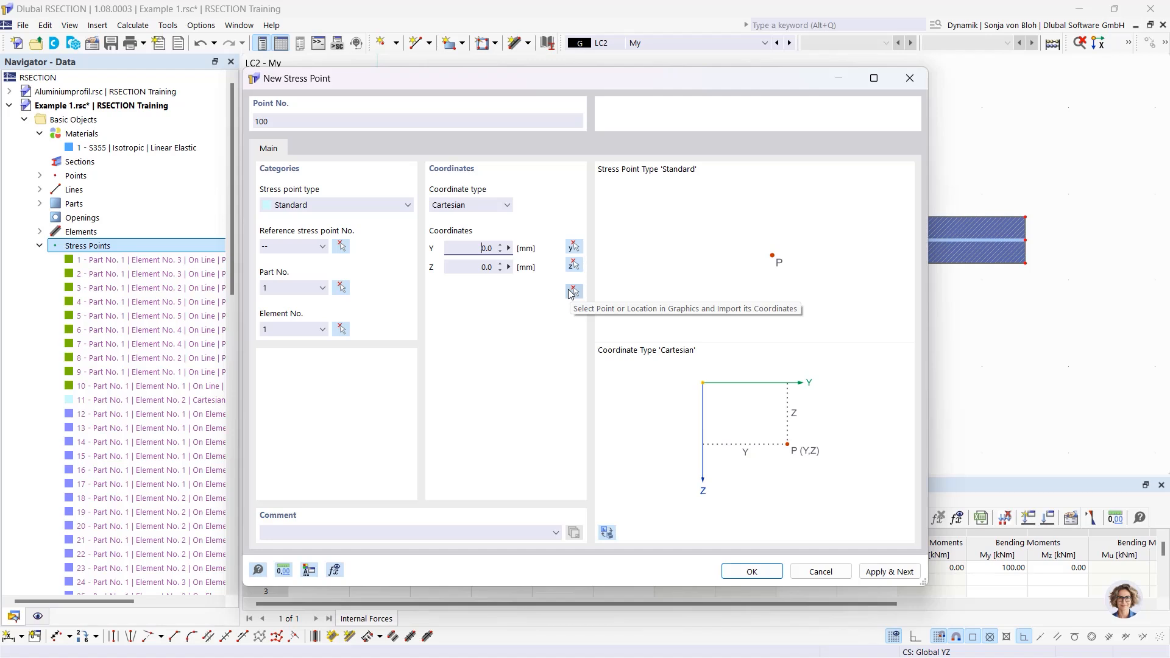
pyautogui.click(467, 250)
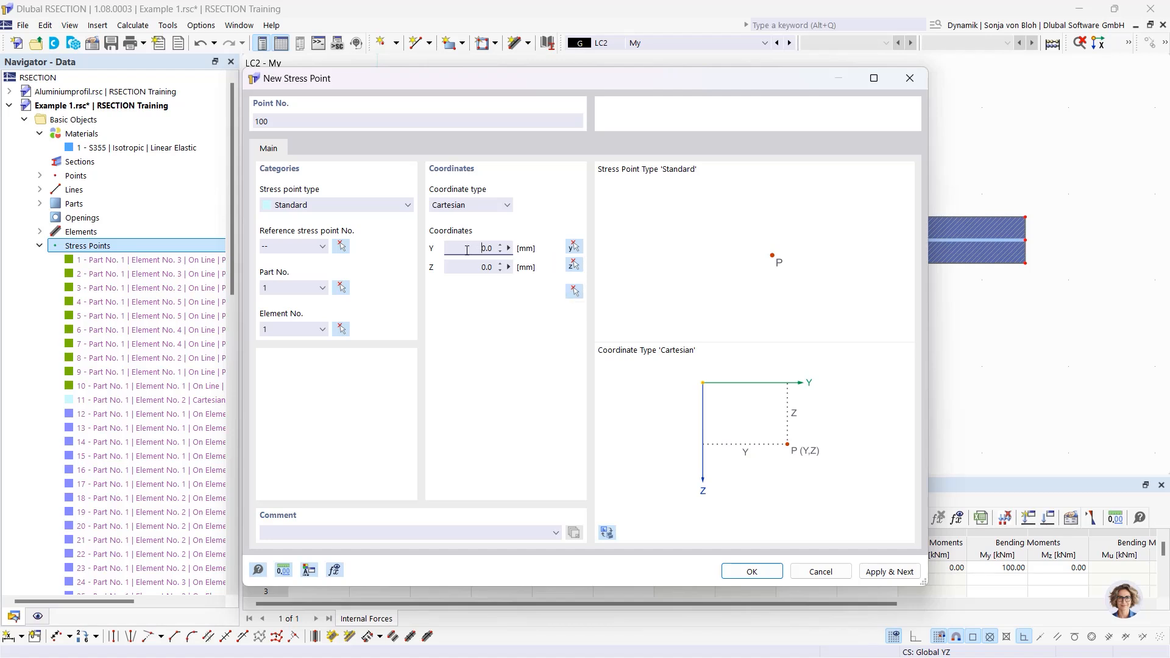
pyautogui.moveTo(502, 255); pyautogui.dragTo(527, 256)
pyautogui.write('75')
pyautogui.moveTo(478, 269); pyautogui.dragTo(507, 268)
pyautogui.press('BackSpace')
pyautogui.write('-100')
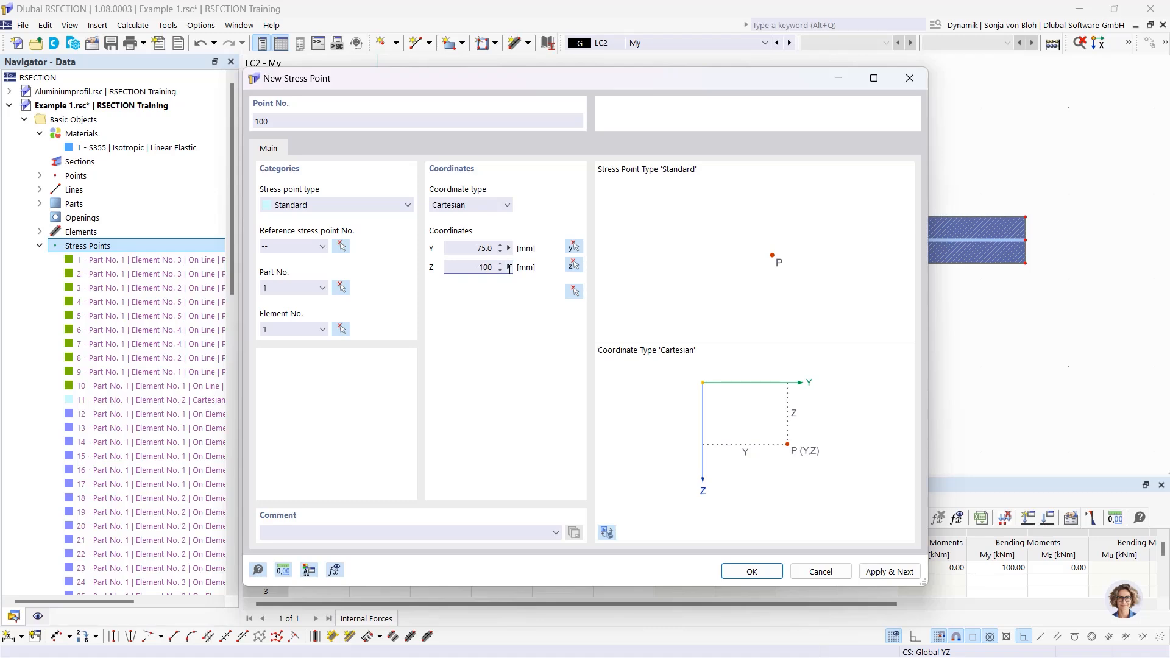
pyautogui.click(750, 571)
# Show the object numbering with stress point numbers to check point 100 on the web, and hide all numbering again
pyautogui.scroll(-5, 449, 161)
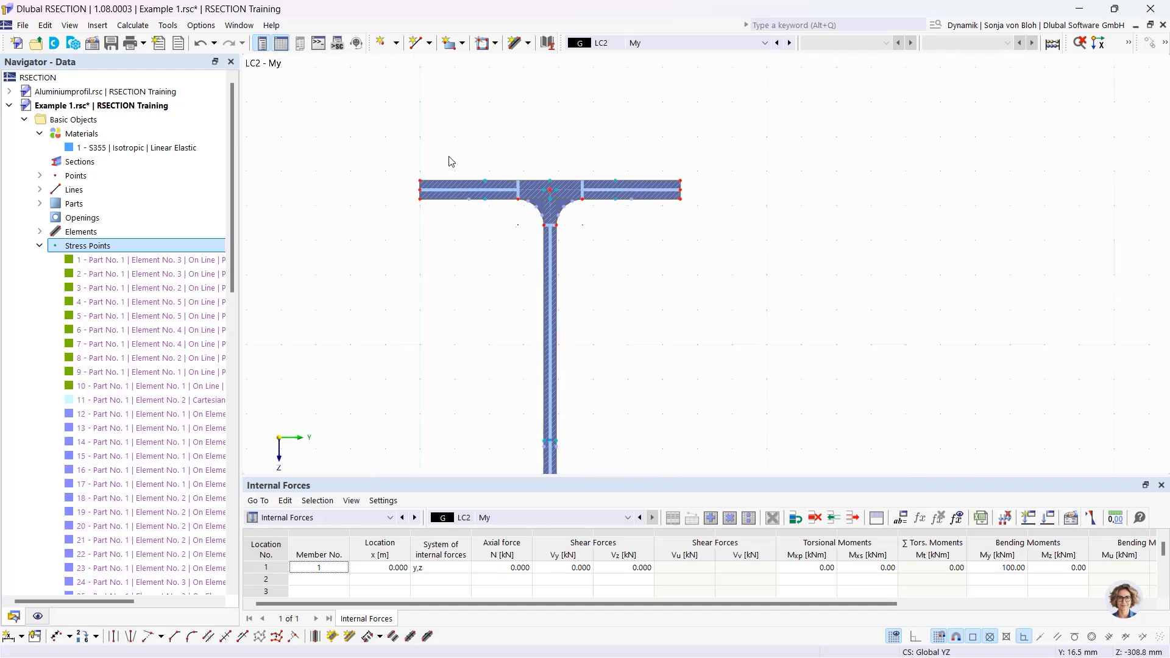
pyautogui.moveTo(505, 290); pyautogui.dragTo(532, 232, button='middle')
pyautogui.scroll(4, 536, 256)
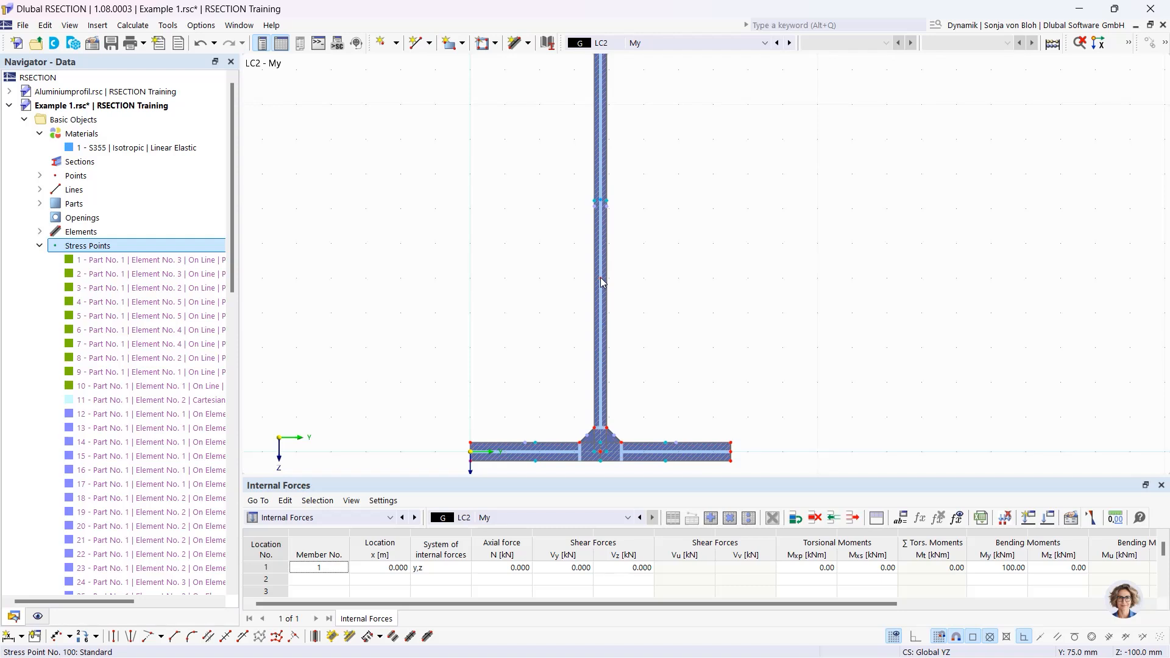
pyautogui.moveTo(601, 282)
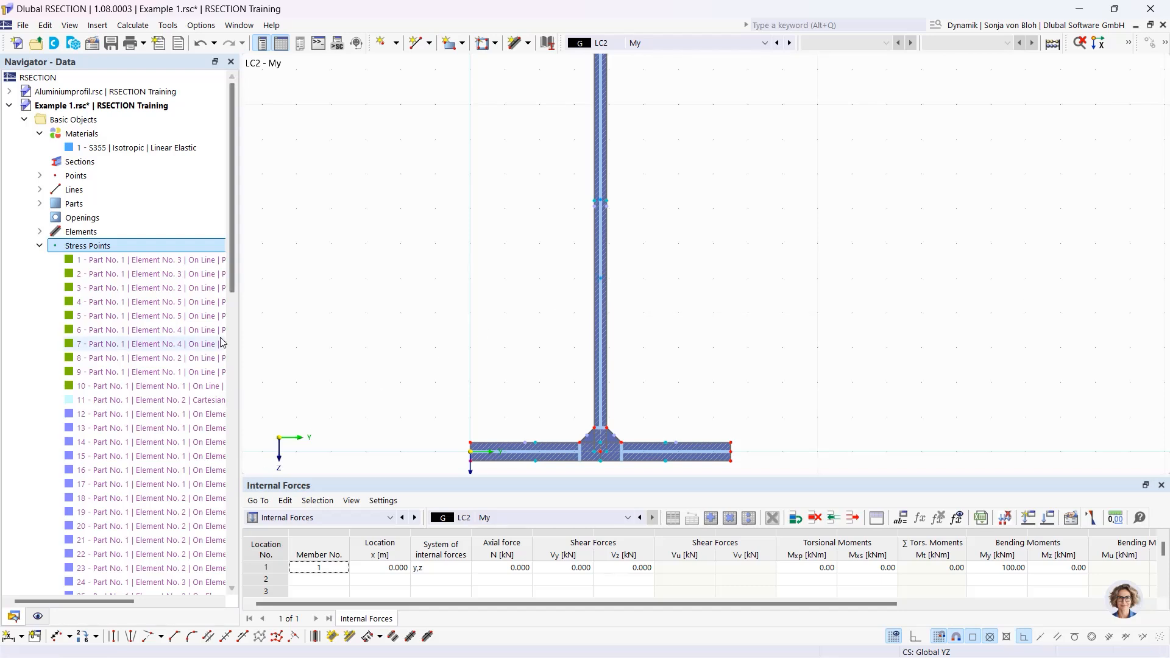
pyautogui.click(38, 618)
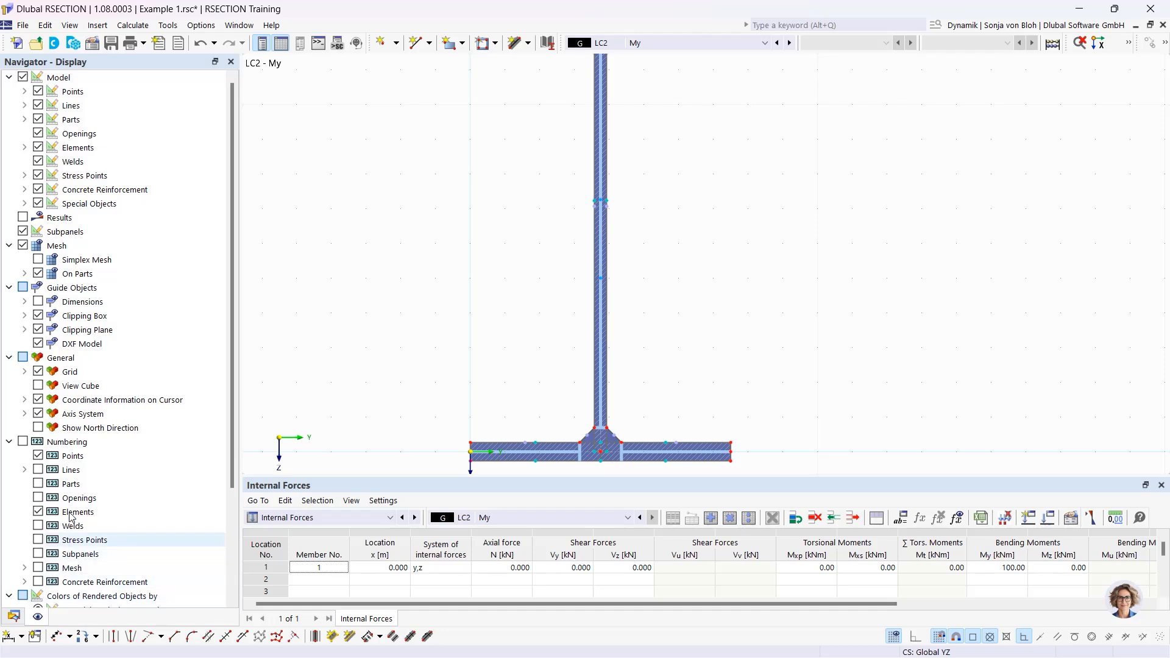
pyautogui.click(23, 442)
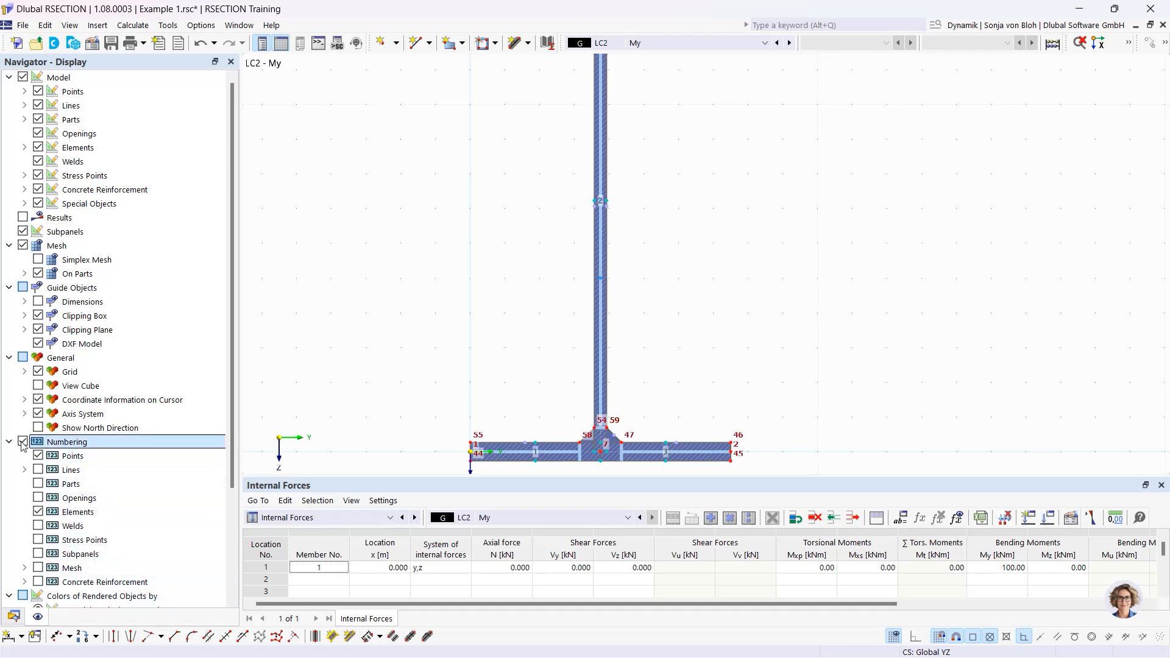
pyautogui.scroll(-3, 23, 443)
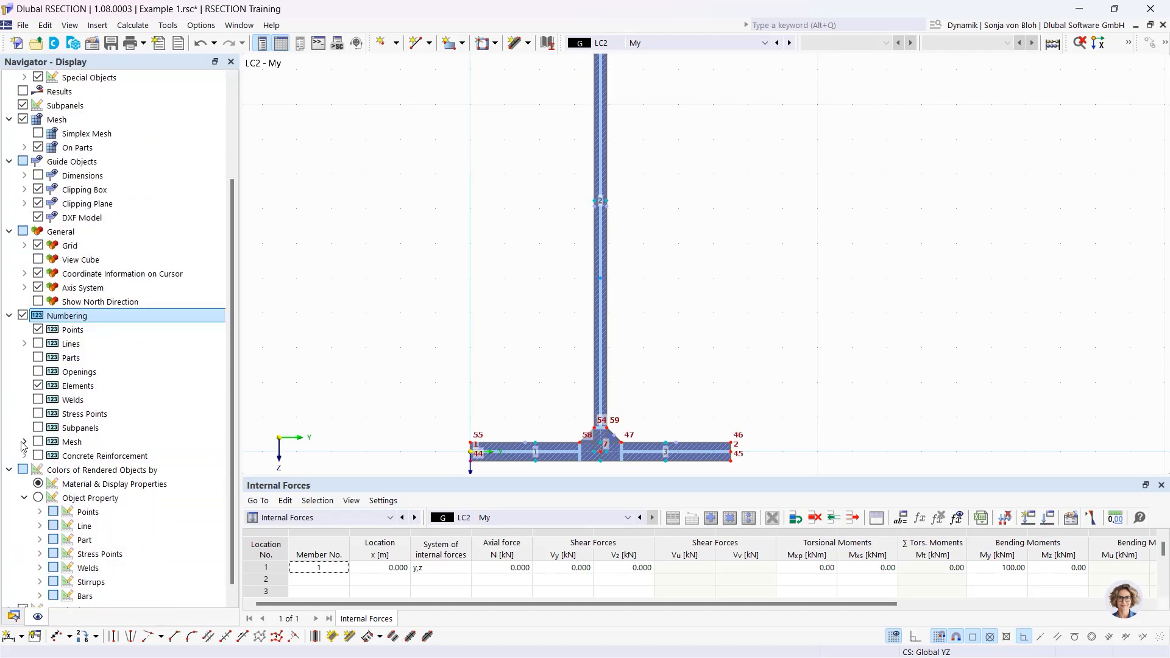
pyautogui.click(38, 414)
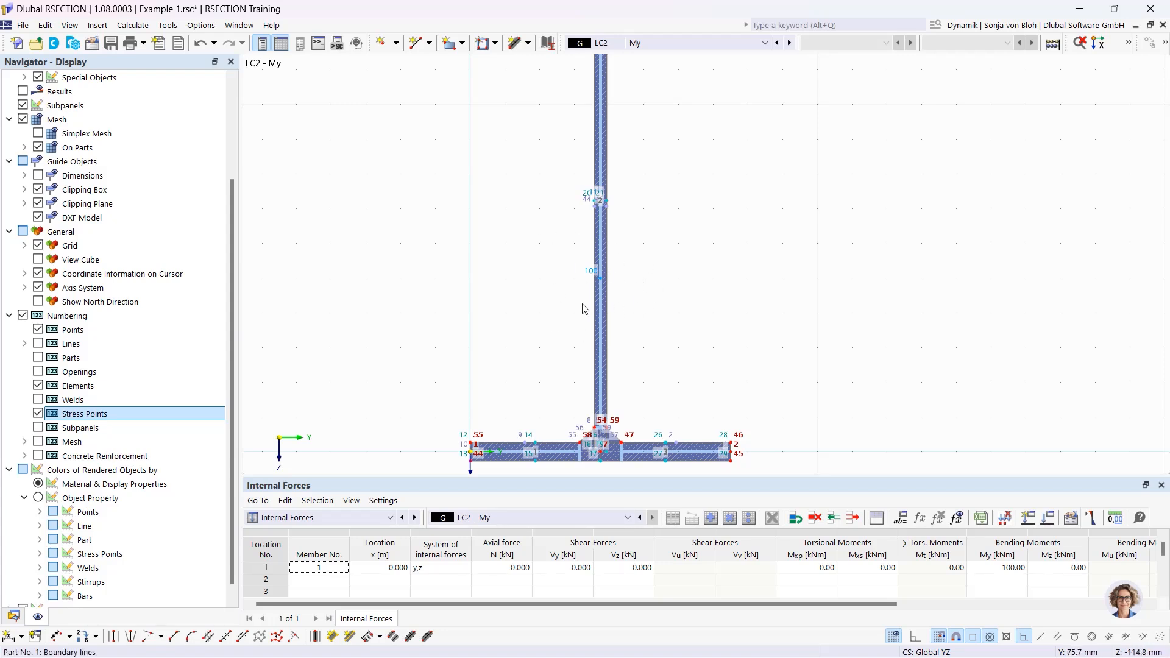
pyautogui.click(24, 315)
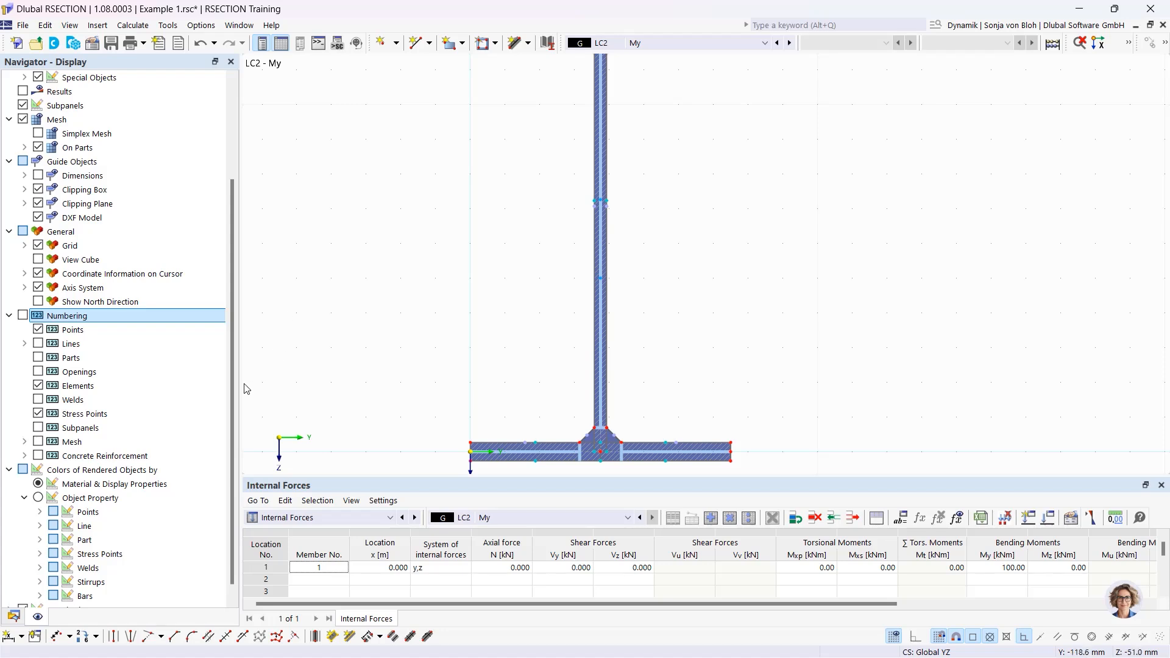
# Examine in the stress configuration which stress types are calculated, including the definitions of total normal, total shear and von Mises stress
pyautogui.click(14, 616)
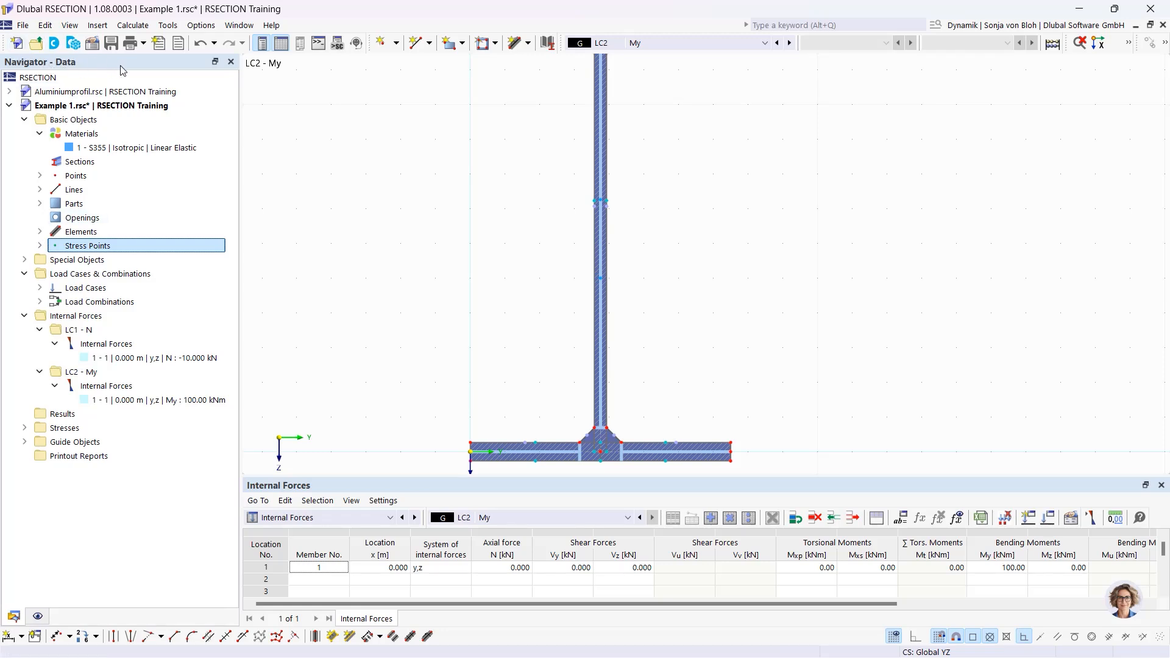
pyautogui.click(25, 428)
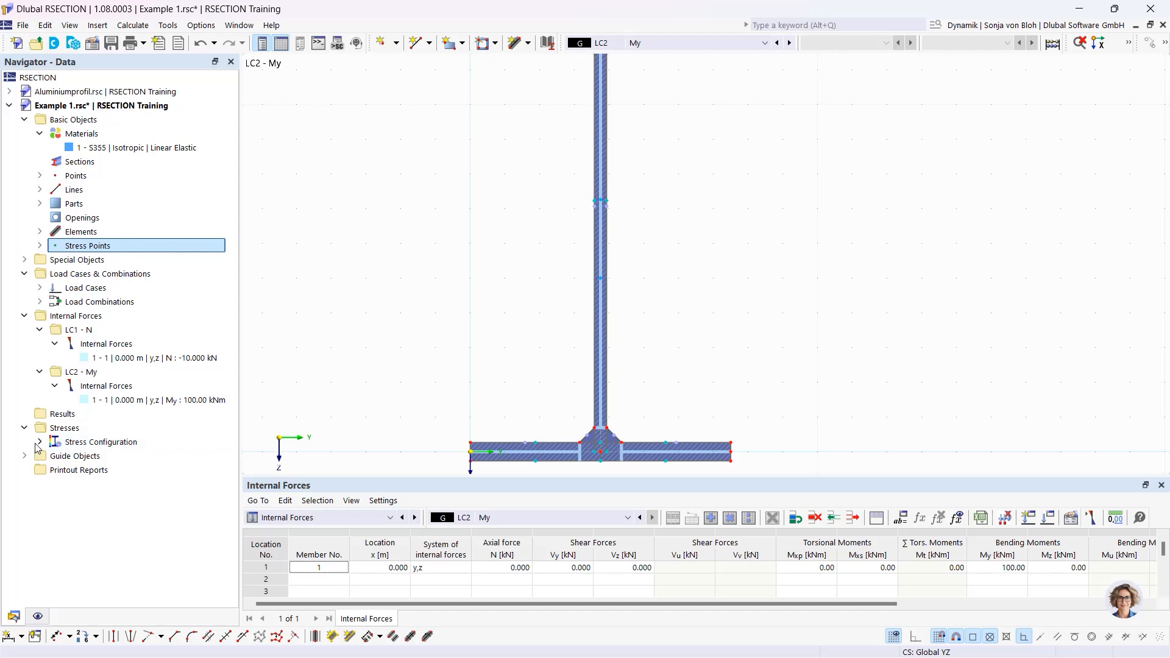
pyautogui.click(39, 443)
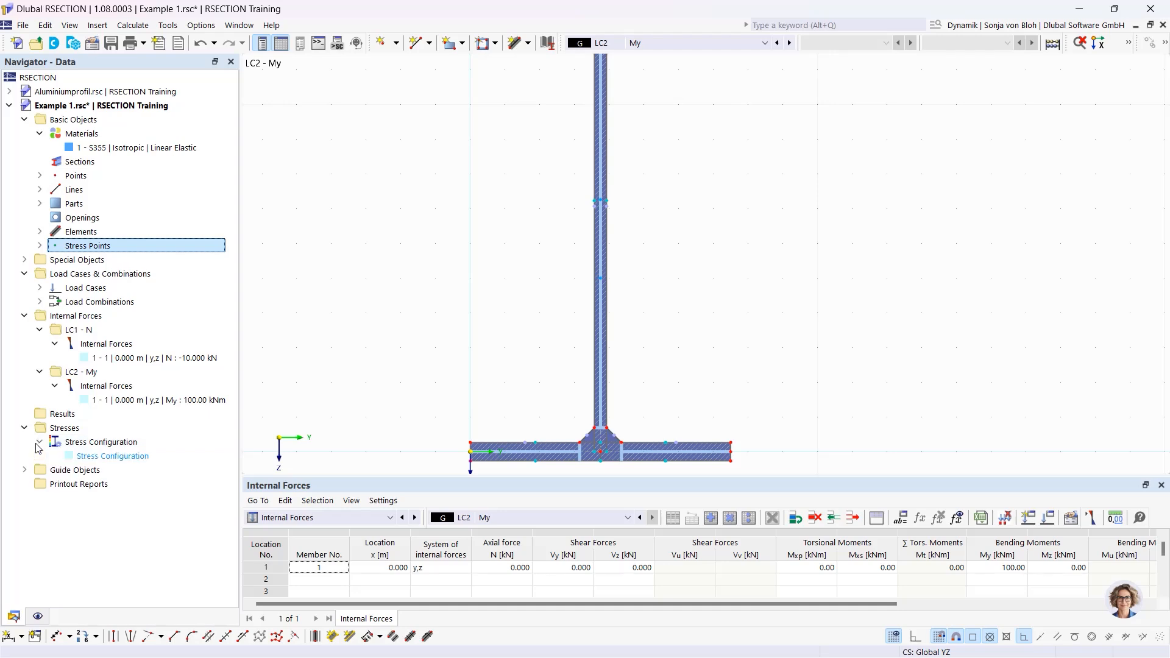
pyautogui.doubleClick(107, 456)
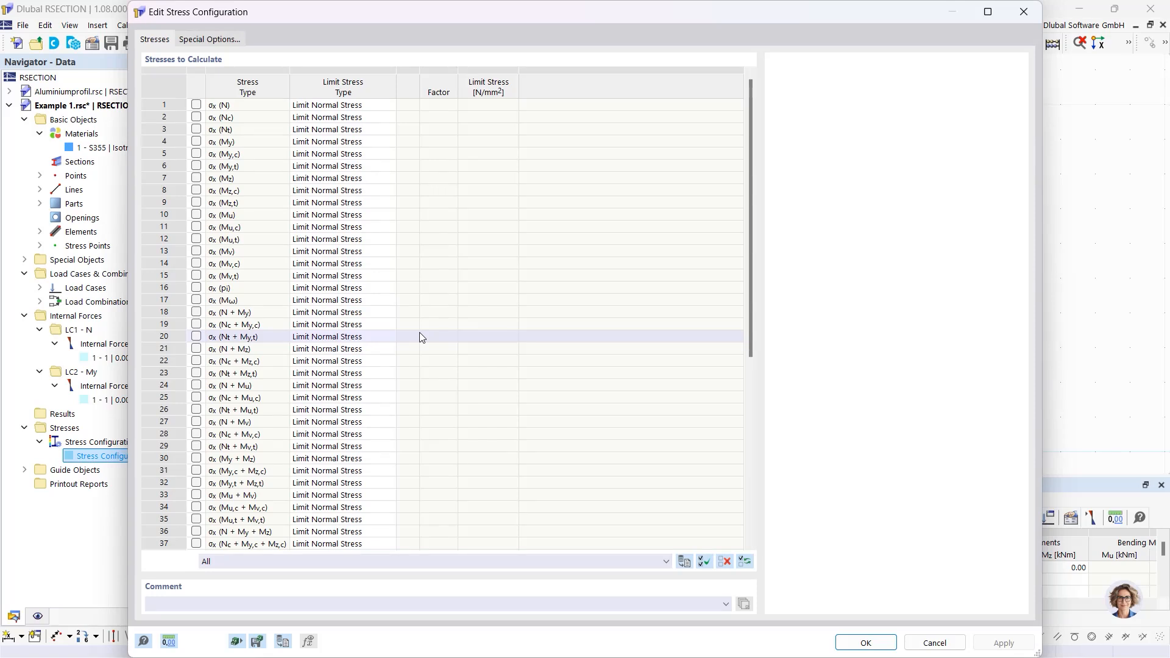
pyautogui.scroll(-4, 509, 438)
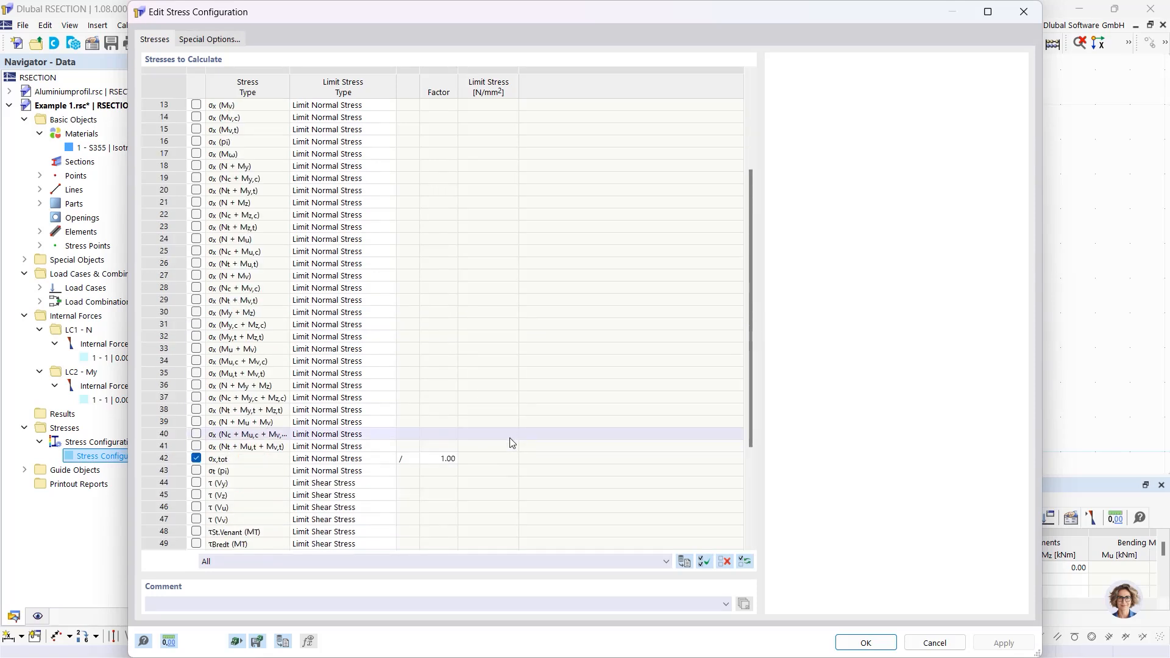
pyautogui.scroll(-4, 396, 458)
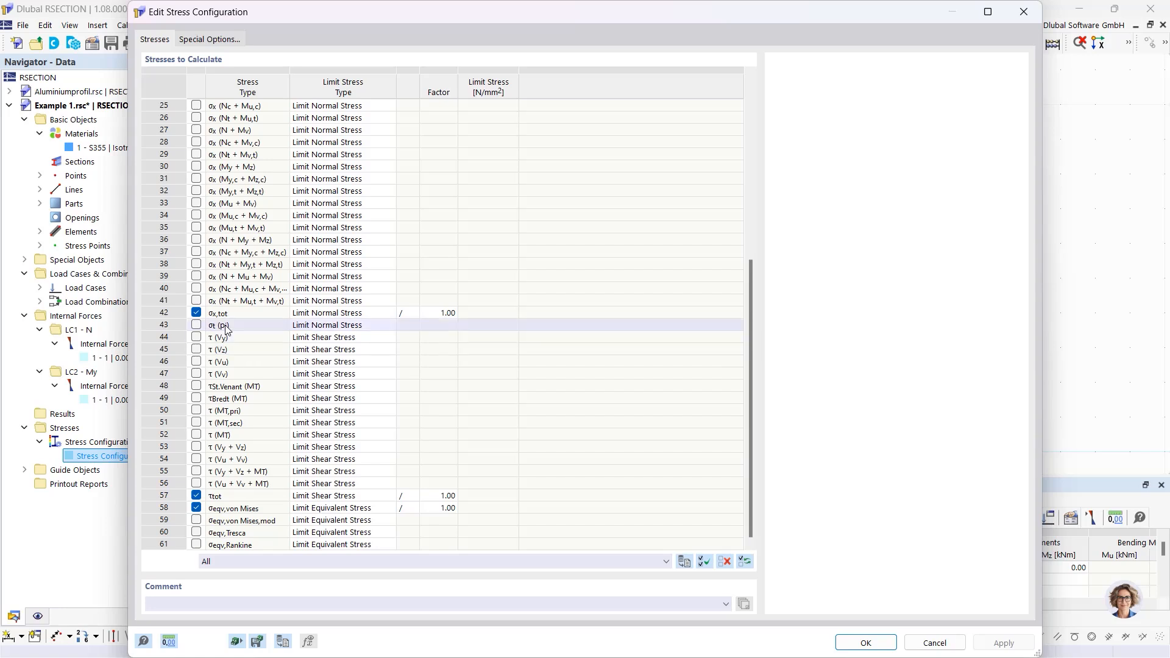
pyautogui.click(242, 314)
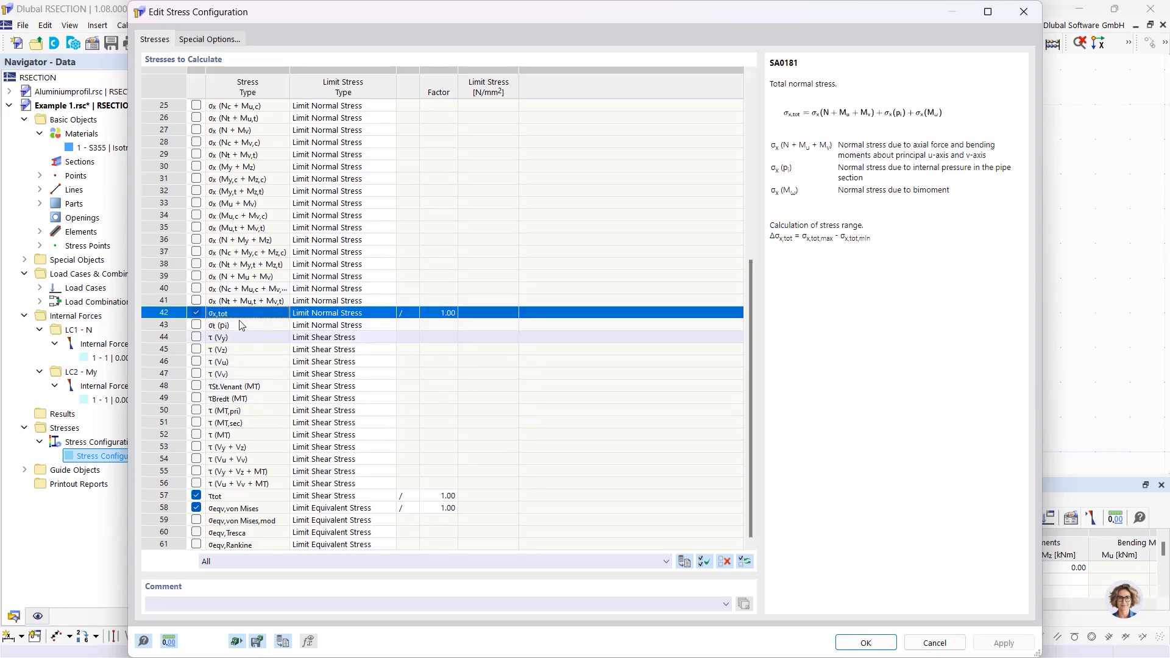
pyautogui.click(247, 496)
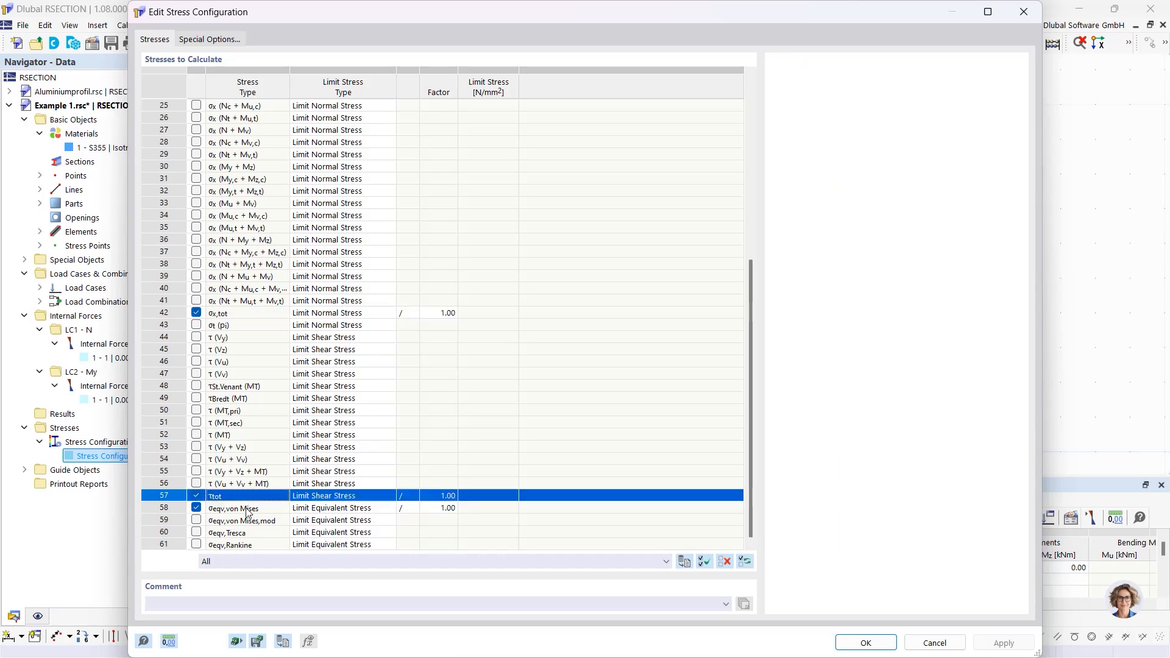
pyautogui.click(261, 508)
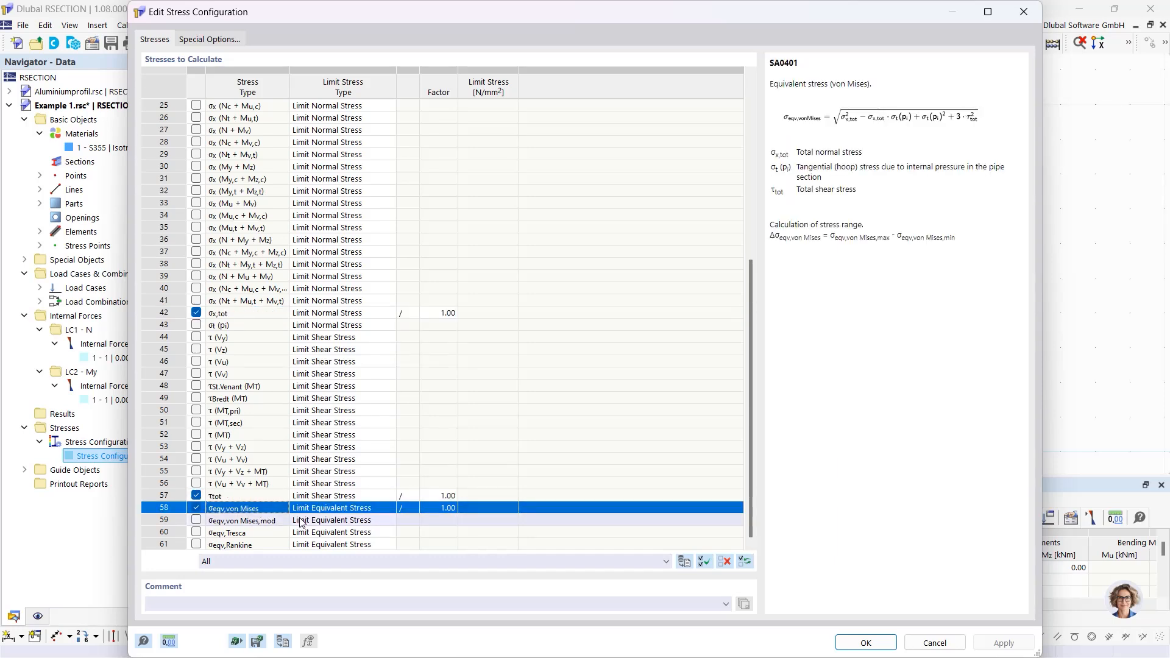
pyautogui.click(865, 643)
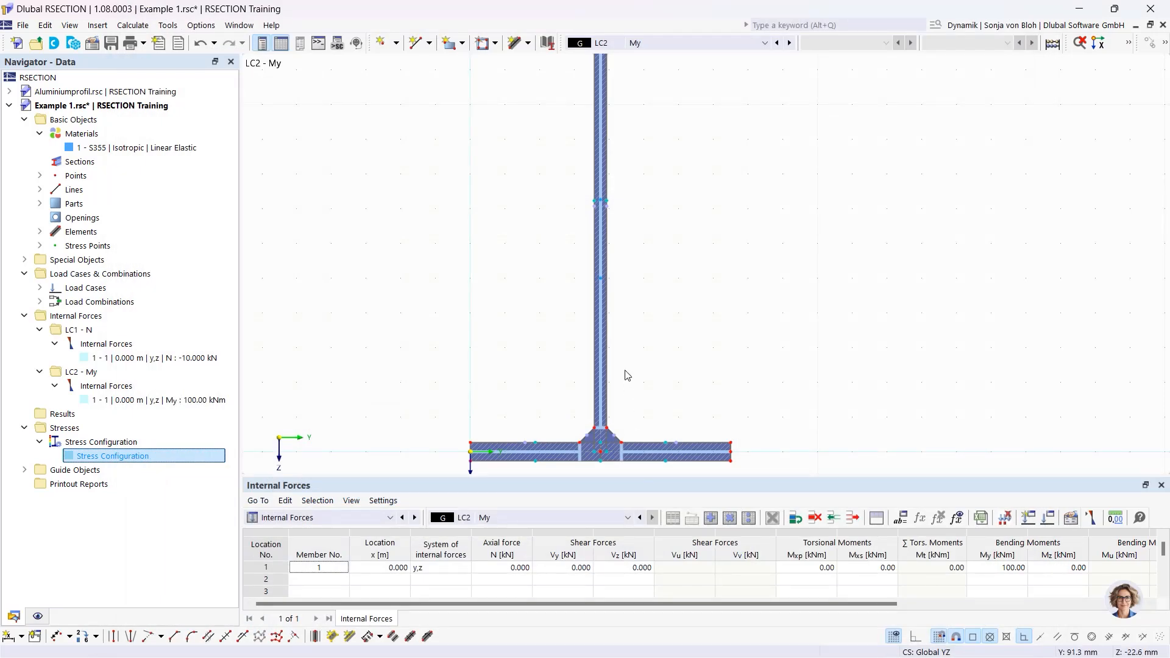
# Calculate the results for the section and bring the whole I-shaped profile into view
pyautogui.click(134, 25)
pyautogui.click(147, 40)
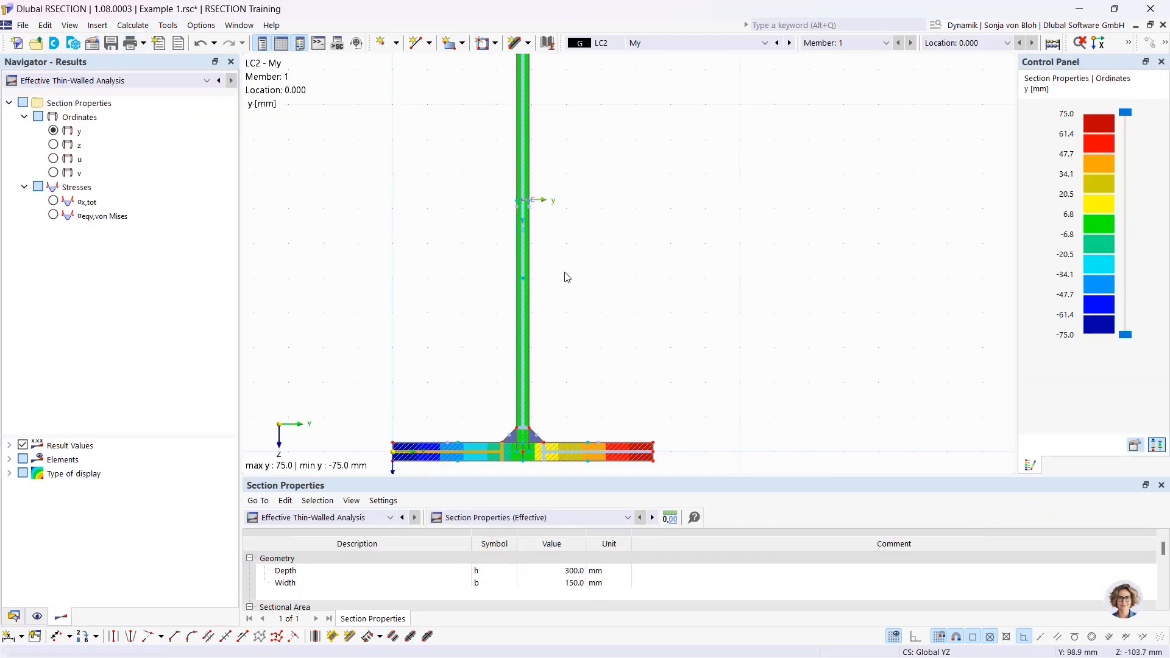
pyautogui.scroll(-3, 564, 274)
pyautogui.moveTo(519, 209); pyautogui.dragTo(510, 244, button='middle')
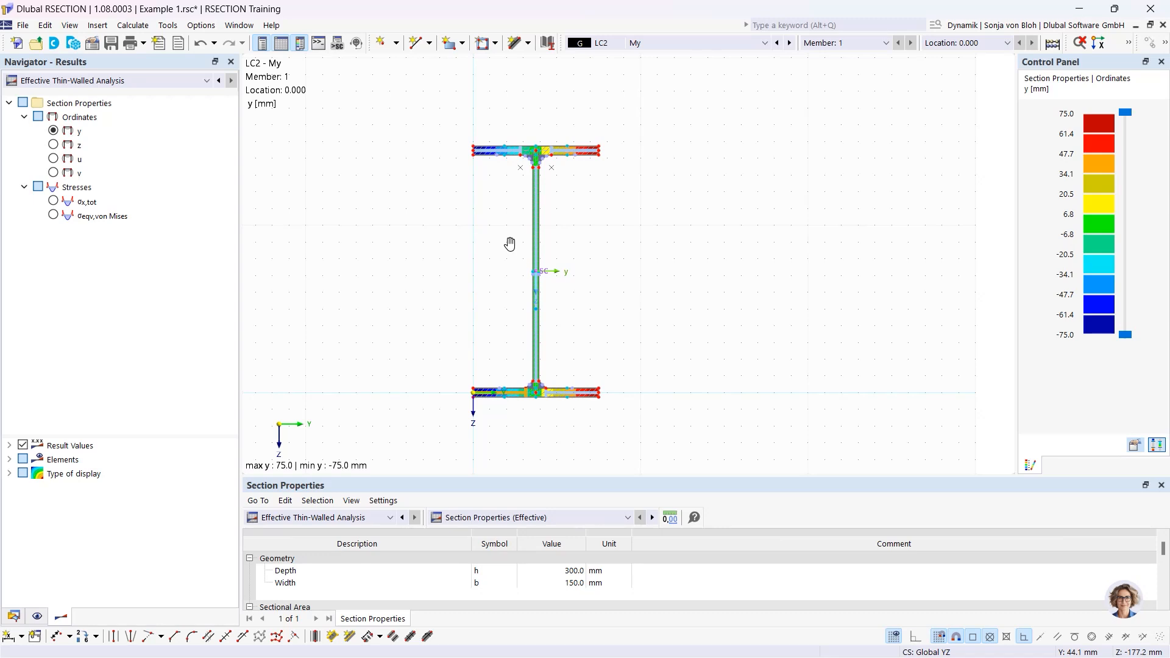
# Compare the result categories of the Effective Thin-Walled and Thin-Walled Analysis in the results navigator, and keep Thin-Walled Analysis selected
pyautogui.click(90, 82)
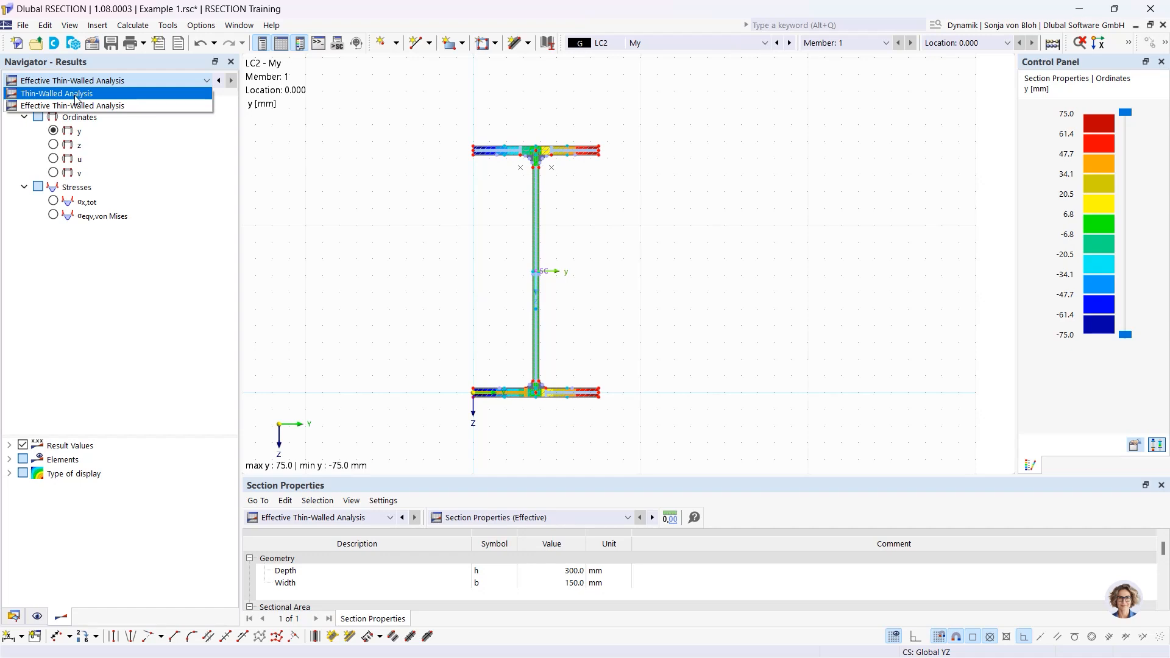
pyautogui.click(76, 95)
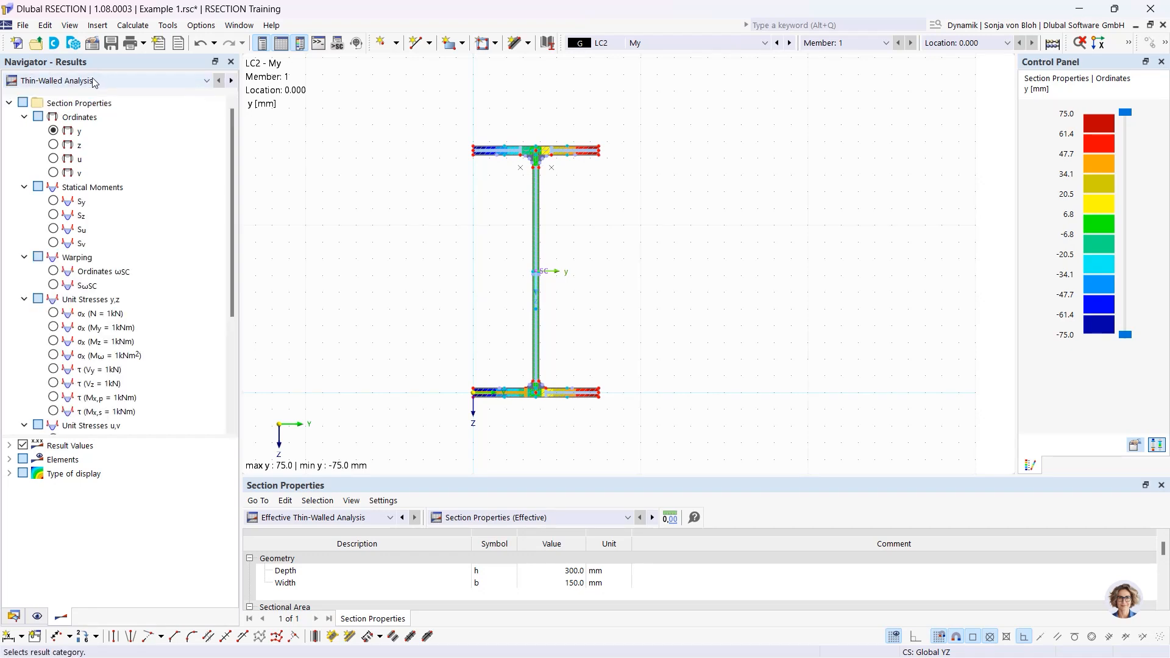
pyautogui.click(90, 82)
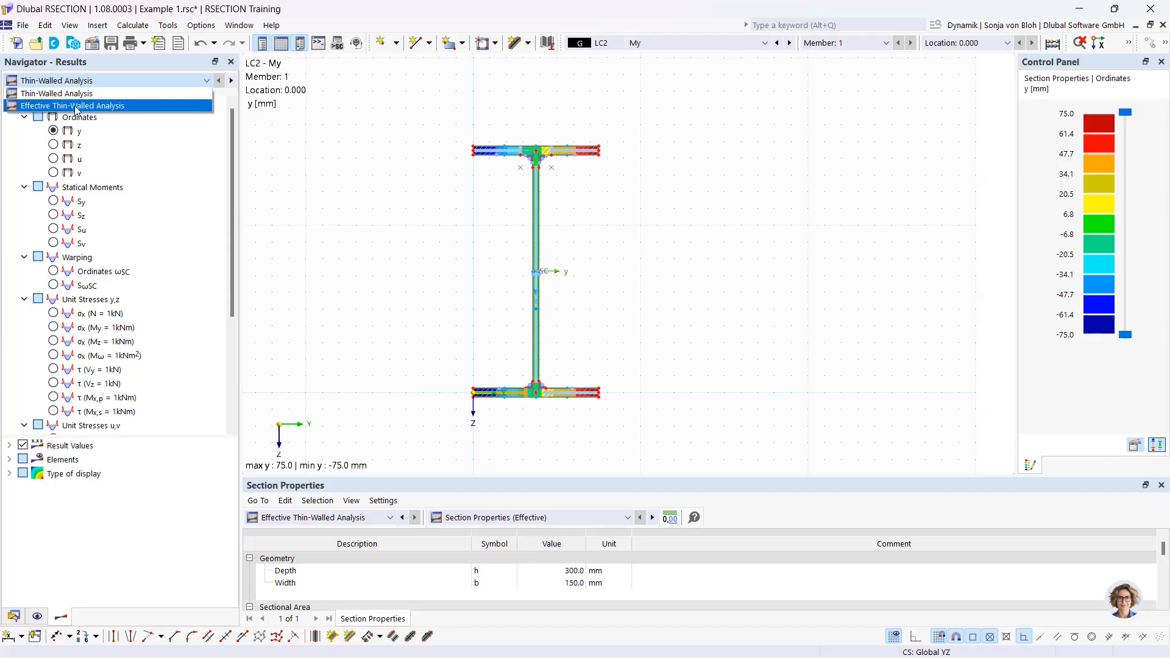
pyautogui.click(76, 107)
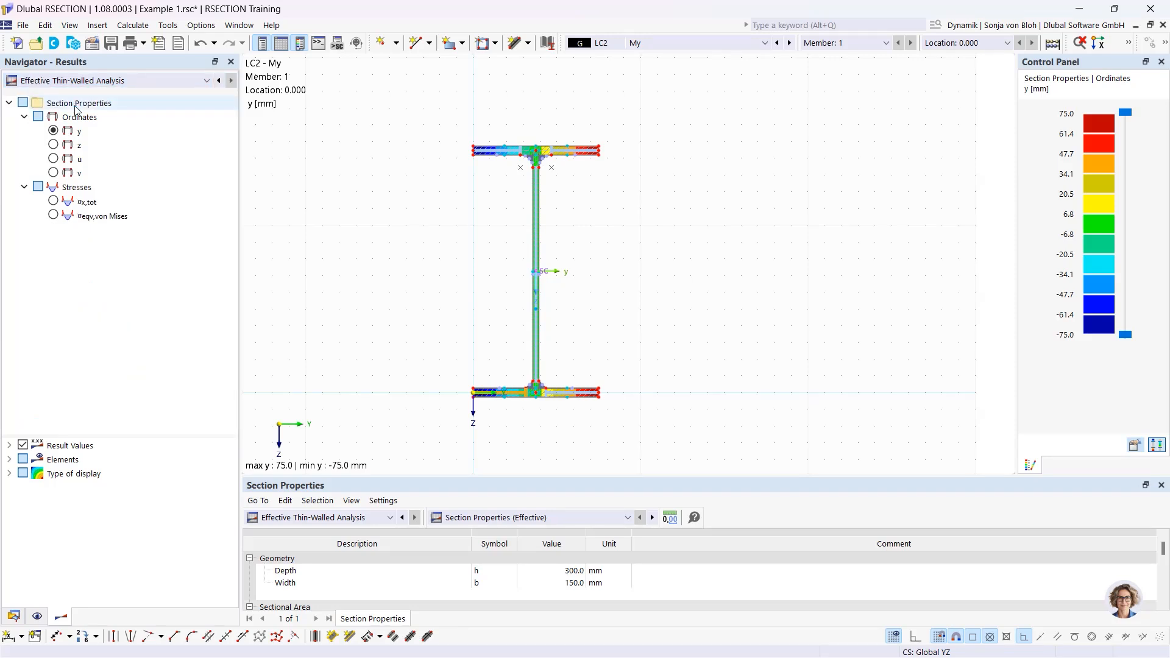
pyautogui.click(100, 81)
pyautogui.click(99, 95)
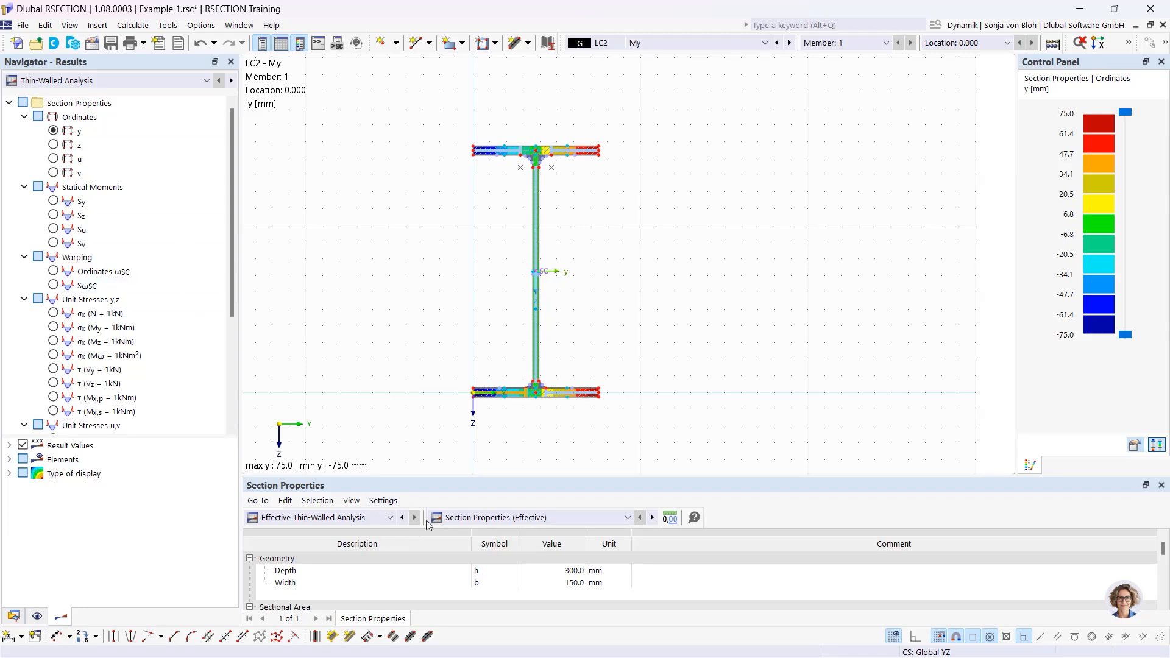
# Switch the results table from the effective analysis to the Thin-Walled Analysis stresses and slightly narrow the results navigator
pyautogui.click(390, 518)
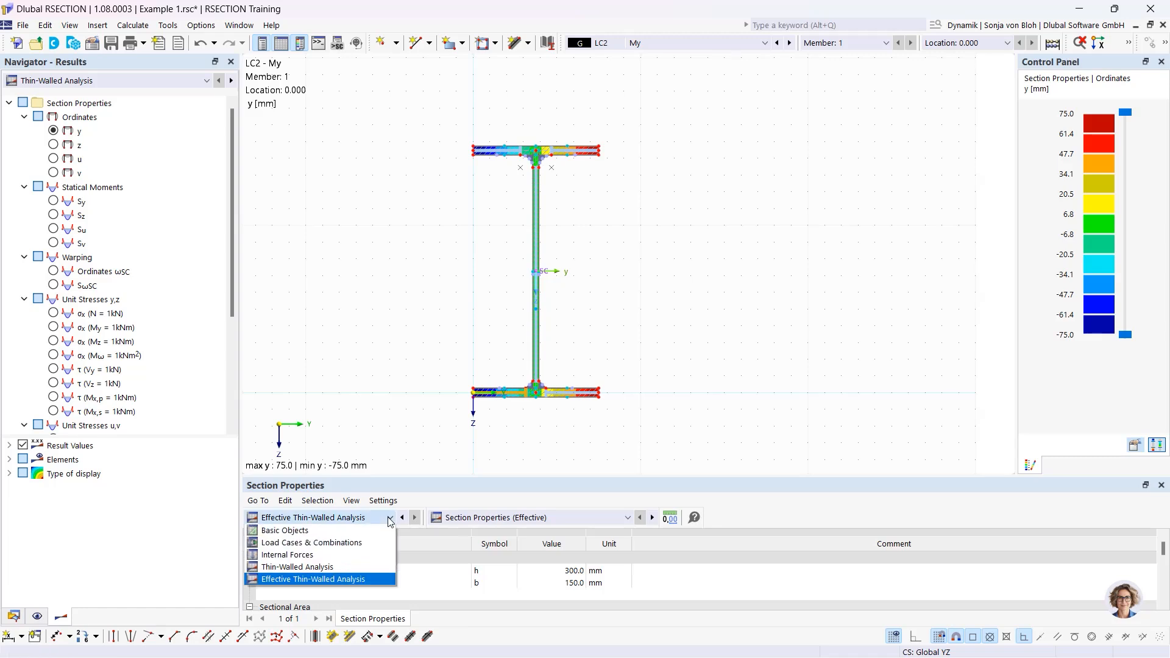
pyautogui.click(328, 569)
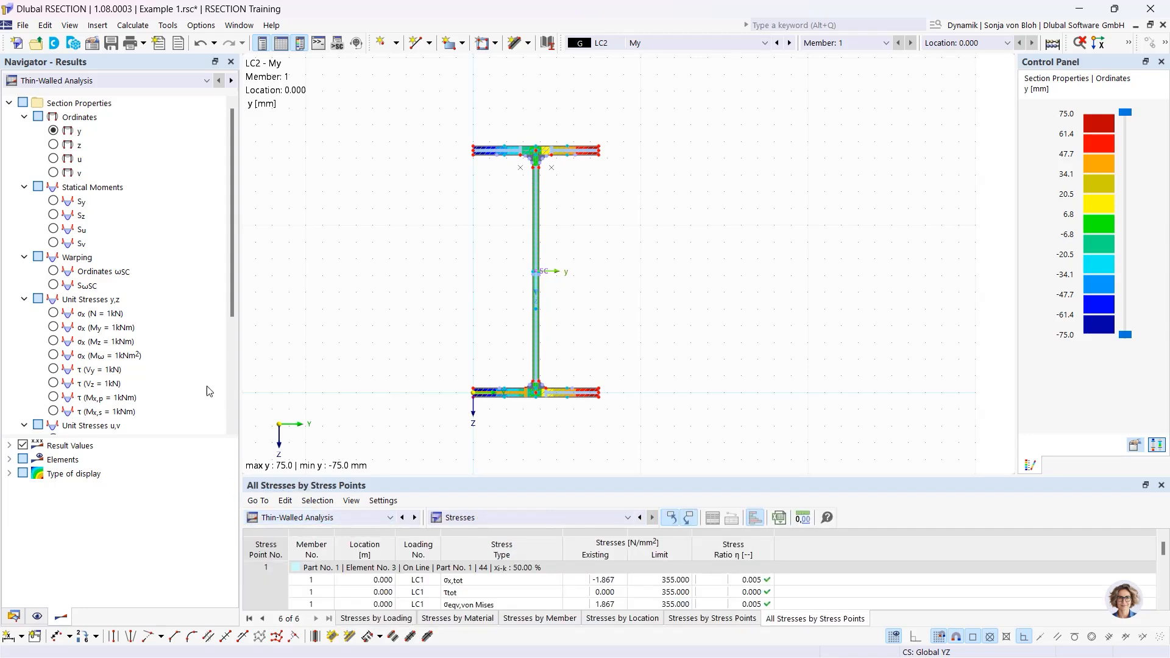
pyautogui.moveTo(227, 356); pyautogui.dragTo(221, 357)
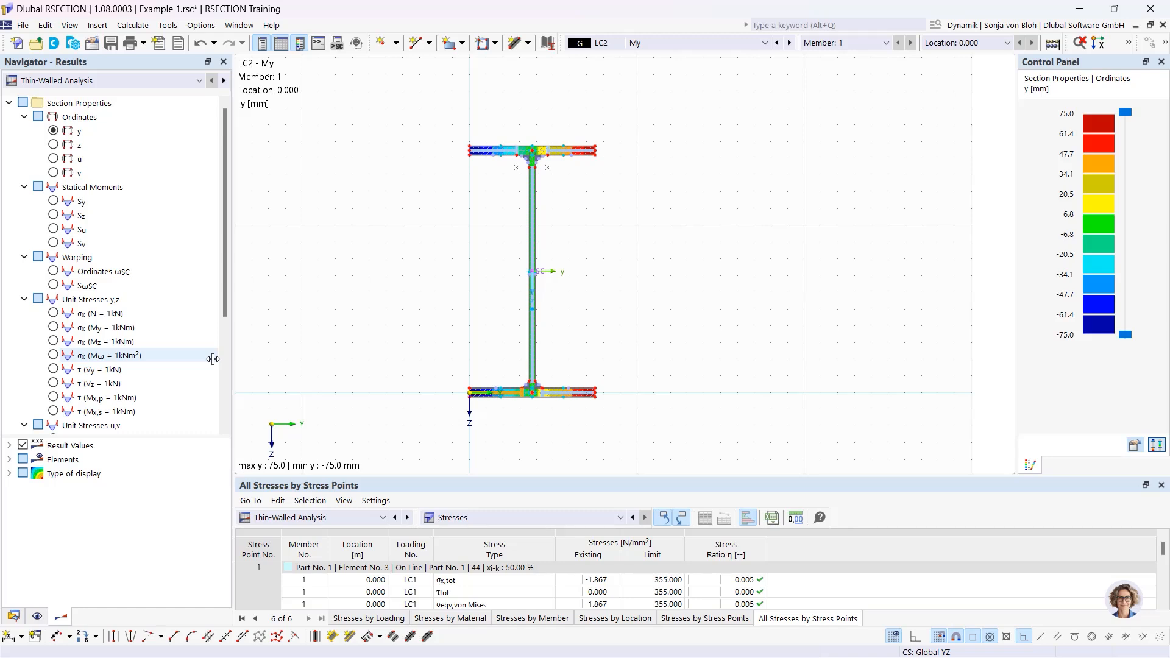
# Display the thin-walled total normal stress σx,tot for load case LC1 - N, with the type of display set to Off
pyautogui.click(765, 43)
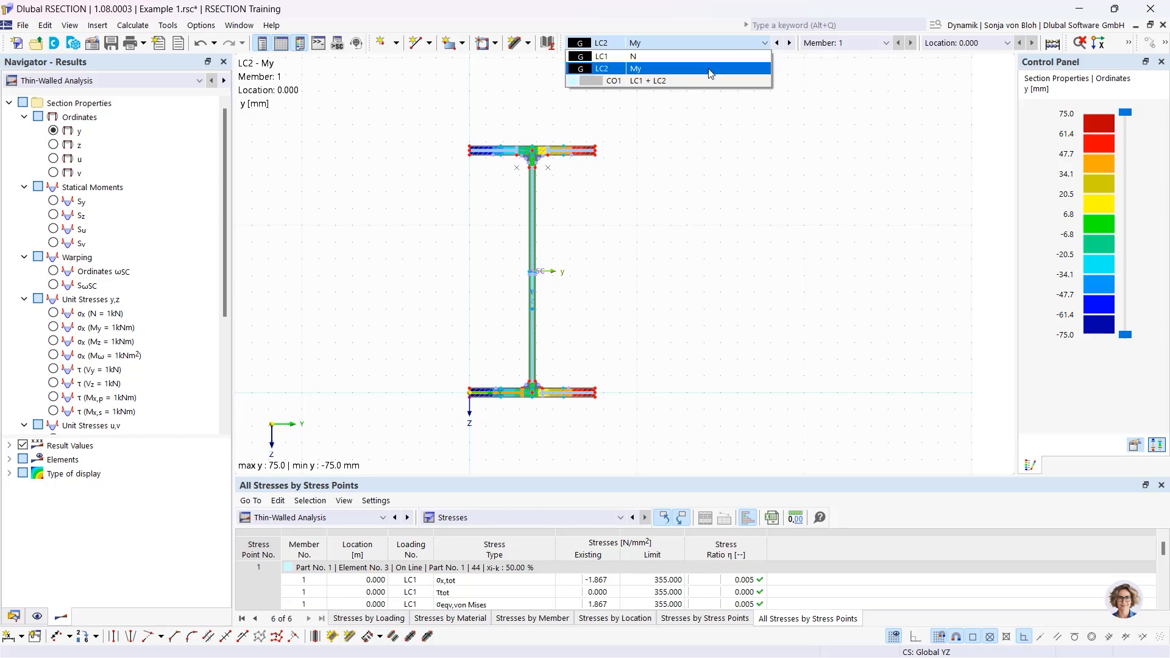
pyautogui.click(638, 60)
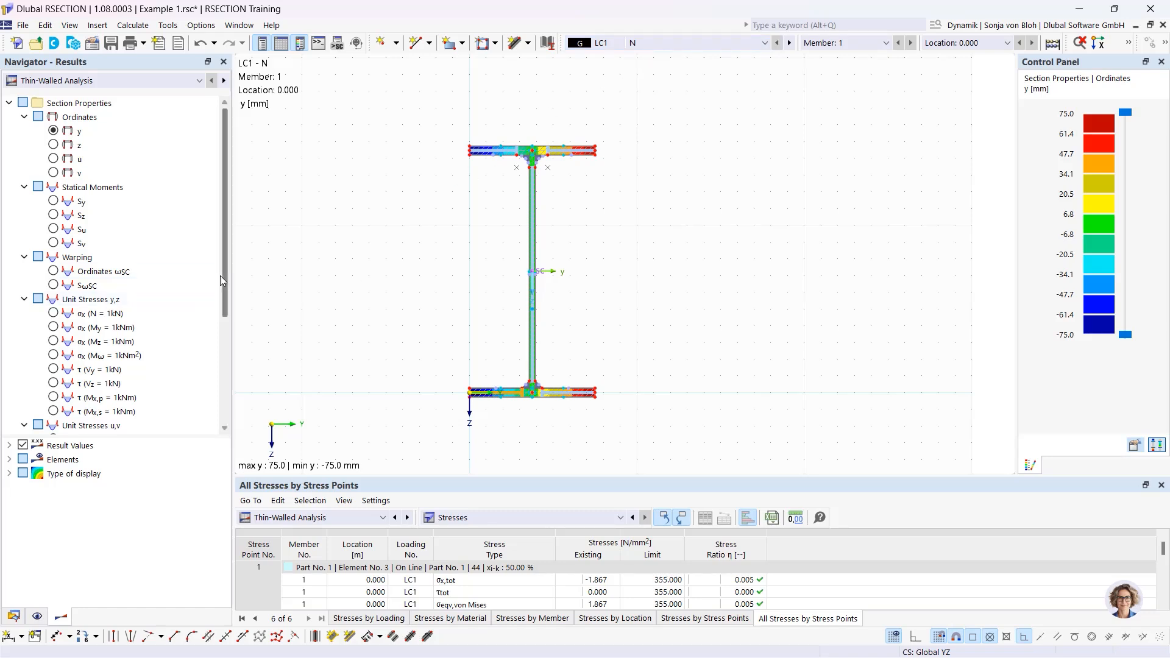
pyautogui.scroll(-4, 224, 272)
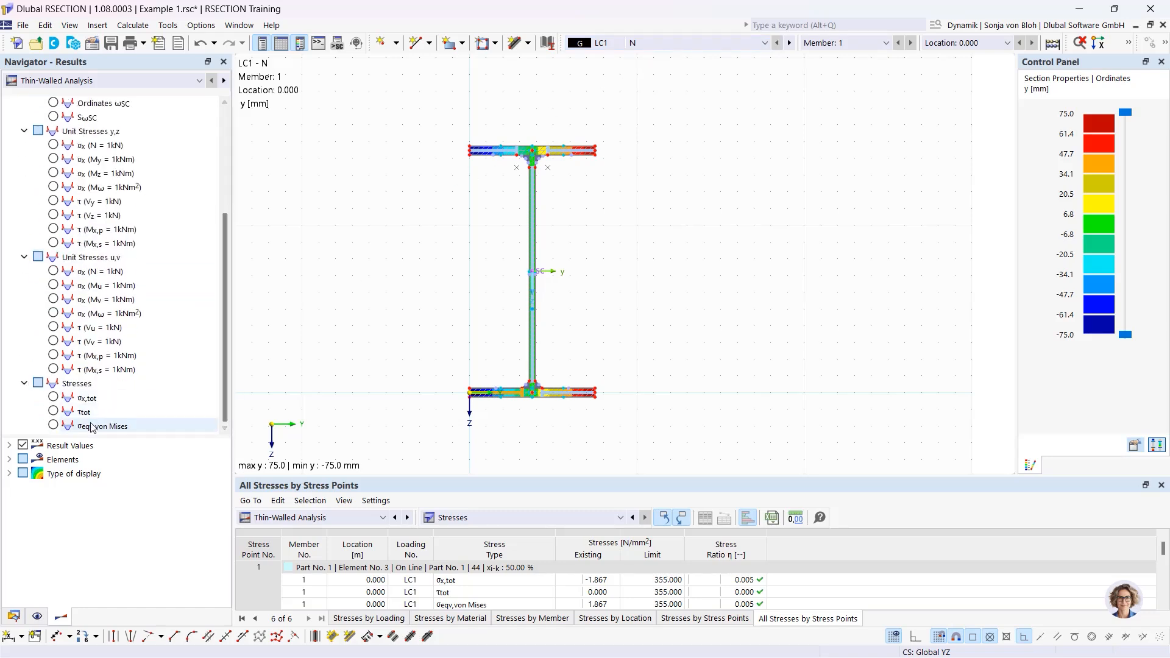
pyautogui.click(53, 397)
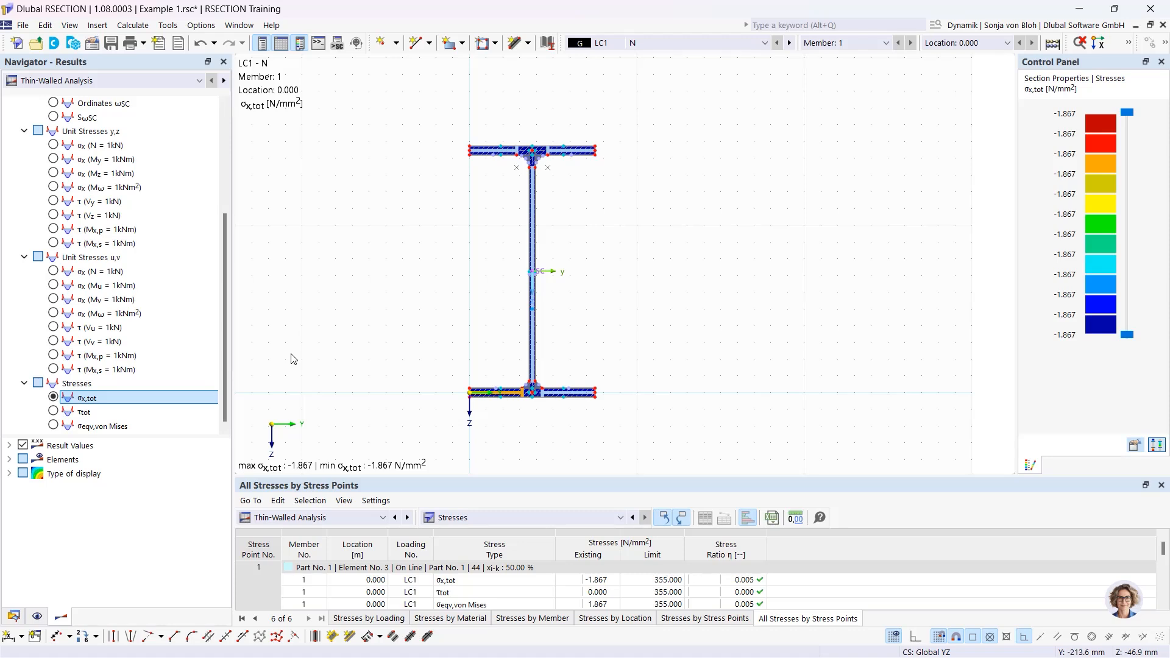
pyautogui.click(9, 474)
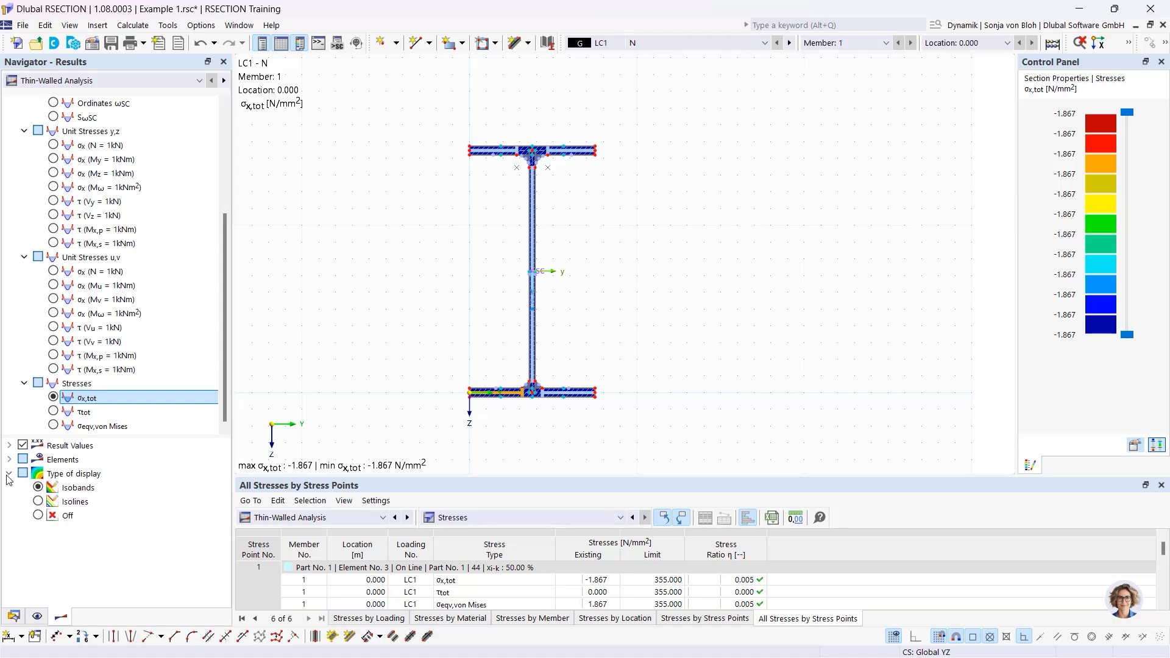
pyautogui.click(38, 516)
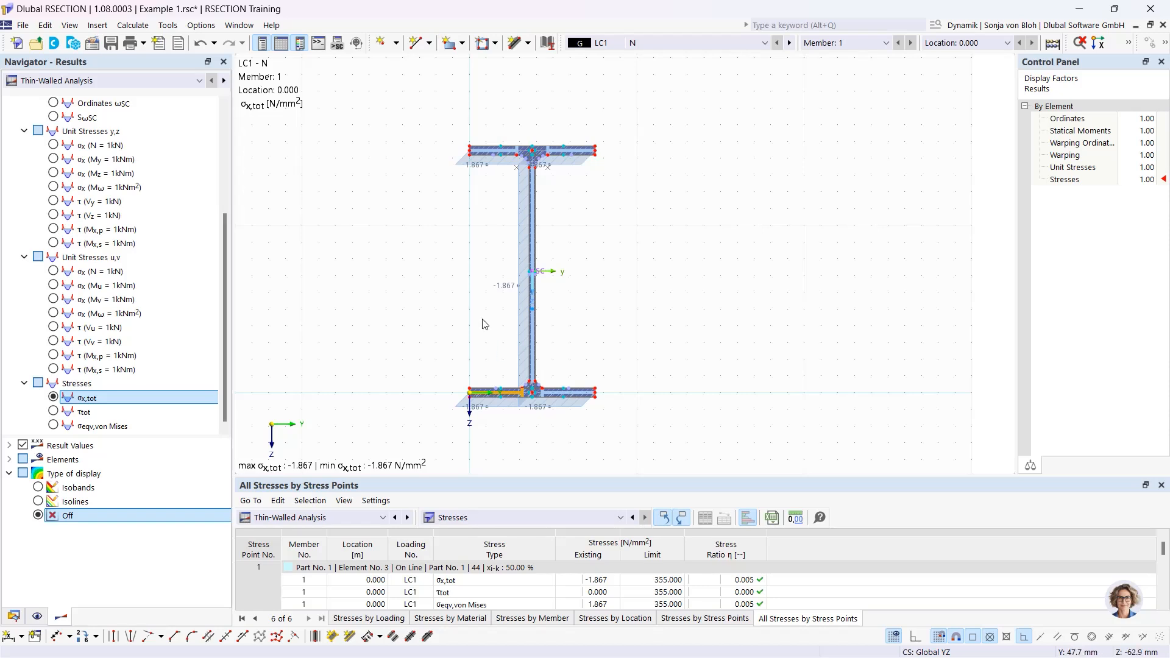
# Select stress point 100 on the web, enlarge the stress table, and locate the point's σx,tot value for LC2
pyautogui.click(533, 309)
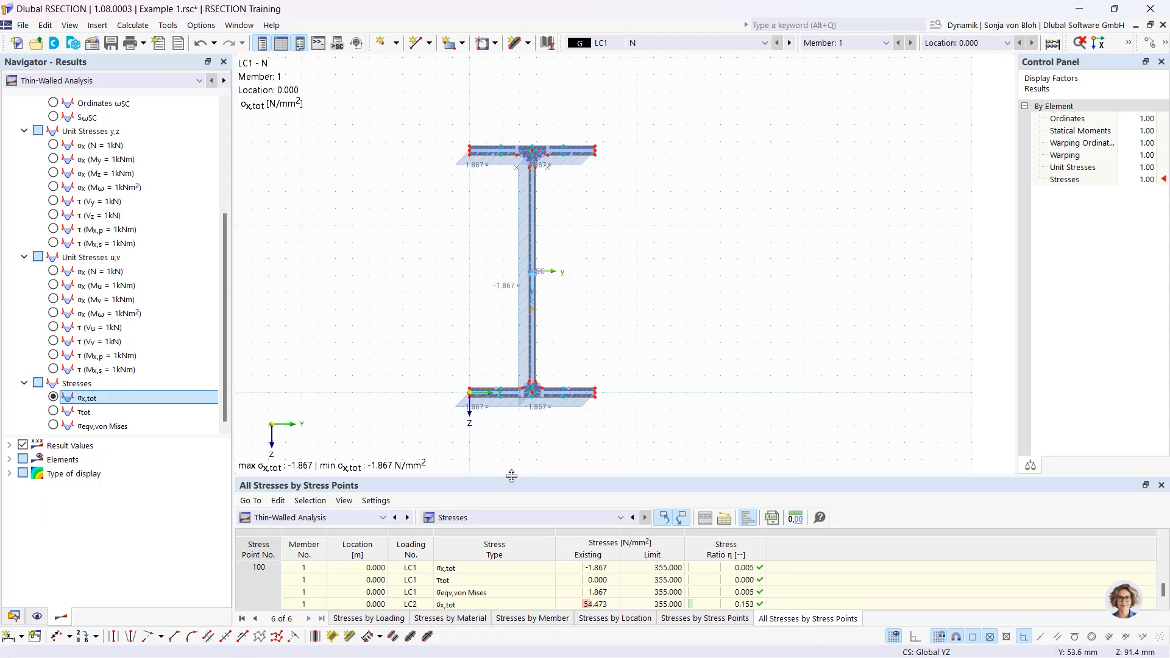
pyautogui.moveTo(512, 477); pyautogui.dragTo(520, 371)
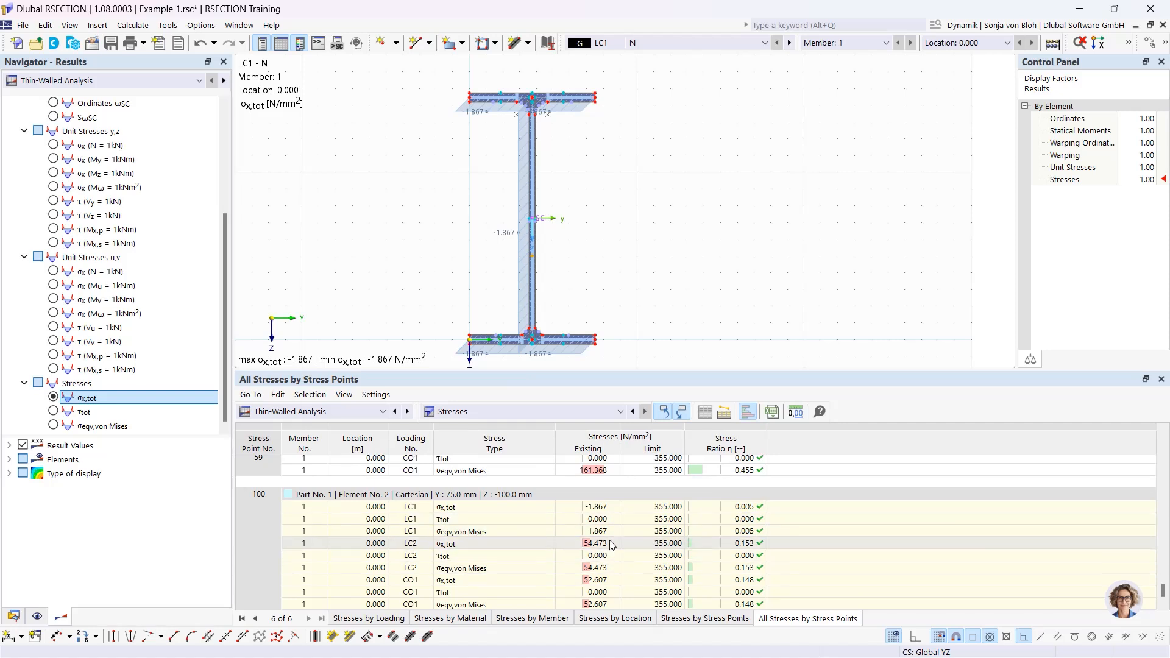
pyautogui.click(593, 544)
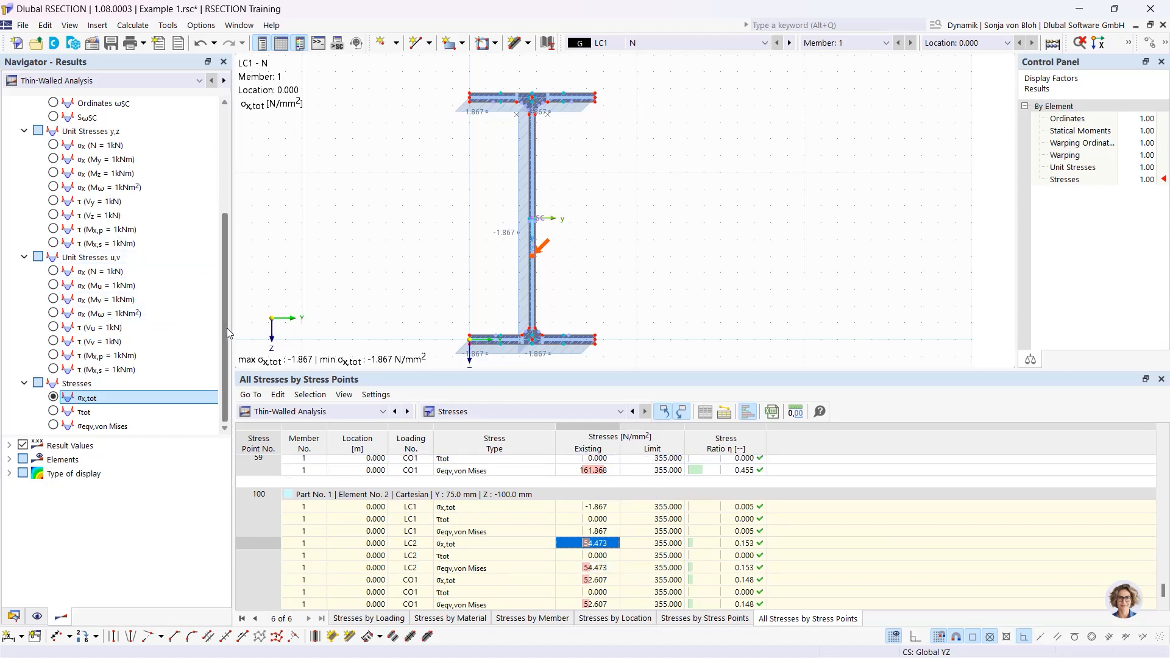
# View the statical moments Sy and Sz on the section and list the Statical Moments and Warping values in the table
pyautogui.moveTo(226, 328); pyautogui.dragTo(232, 193)
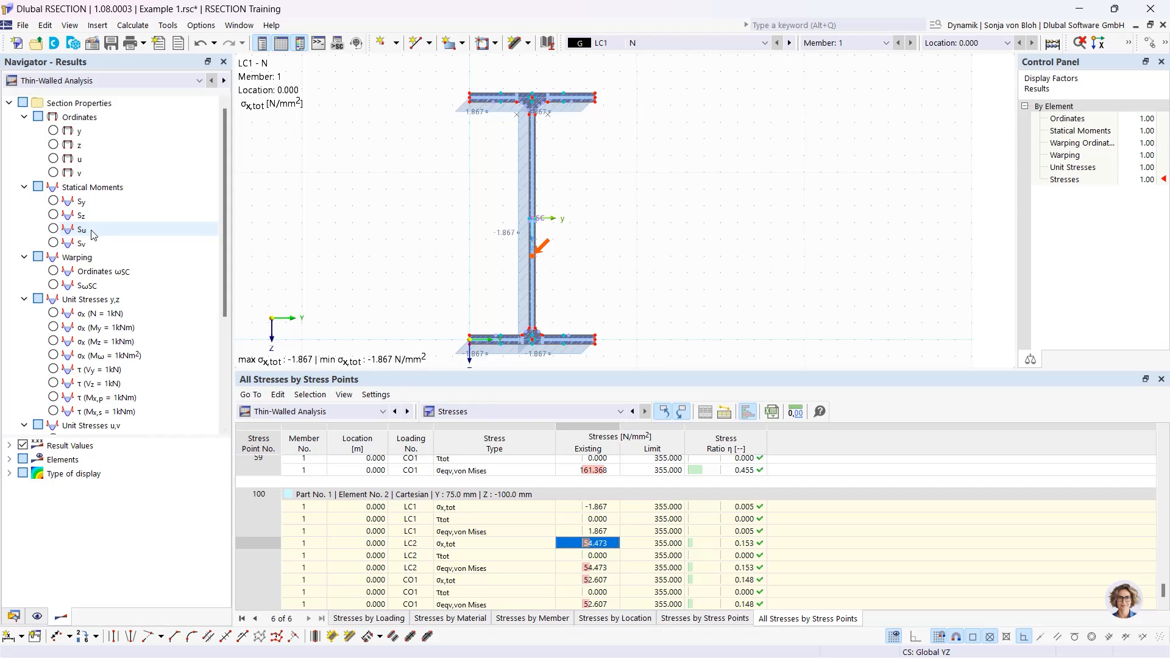
pyautogui.click(54, 201)
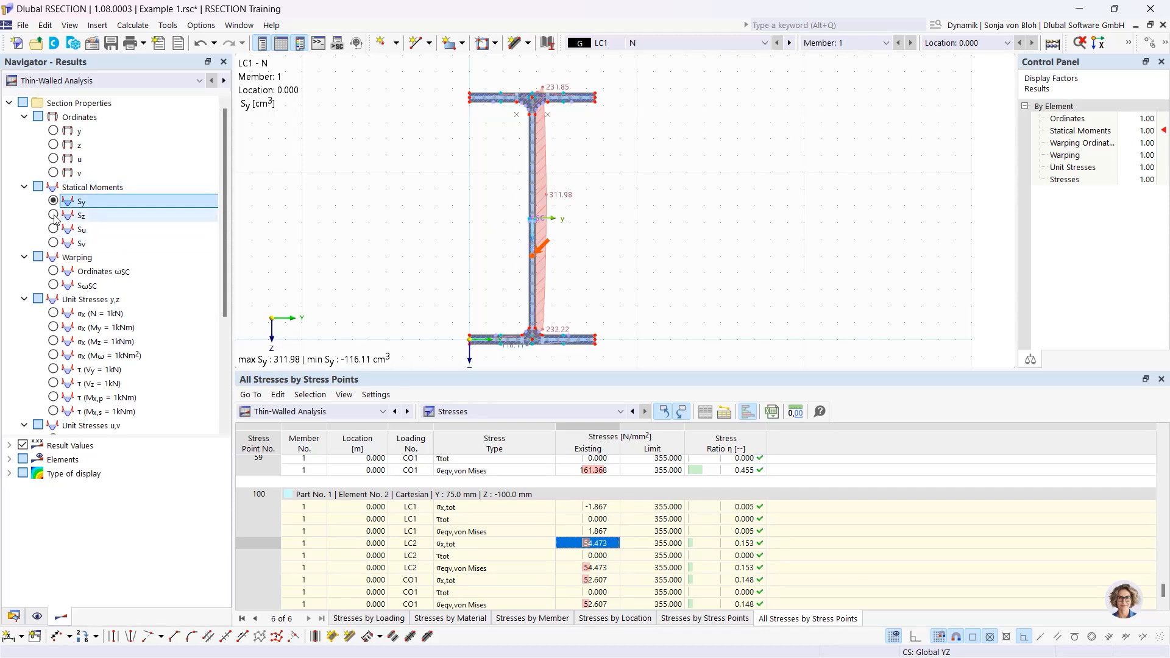
pyautogui.click(54, 216)
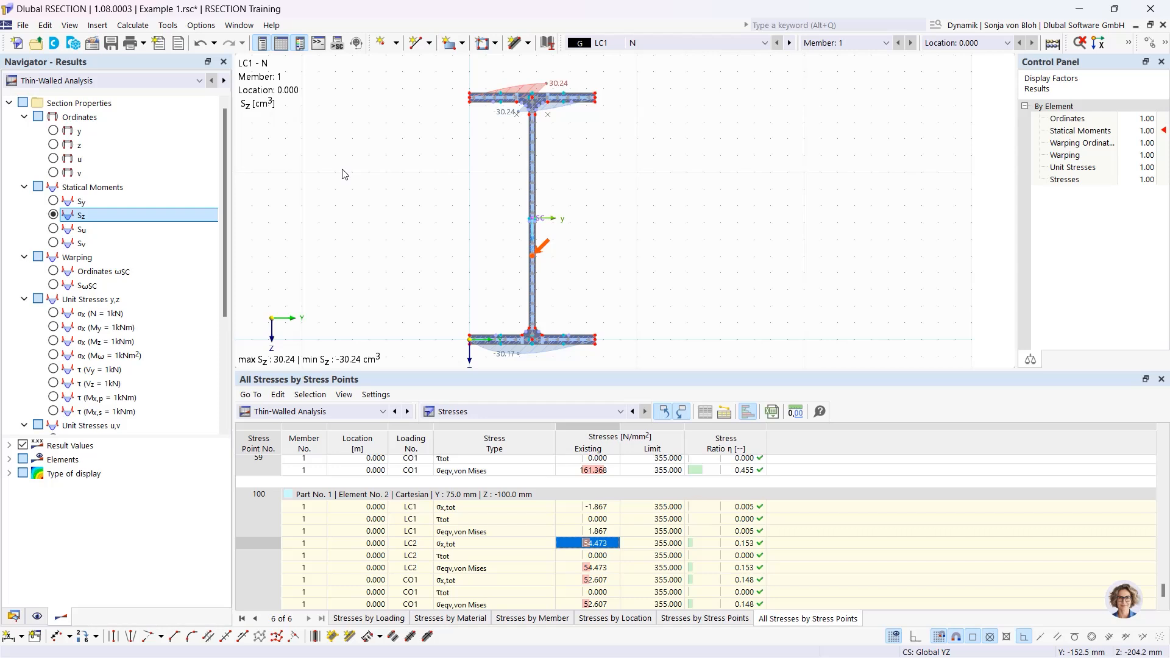
pyautogui.click(557, 412)
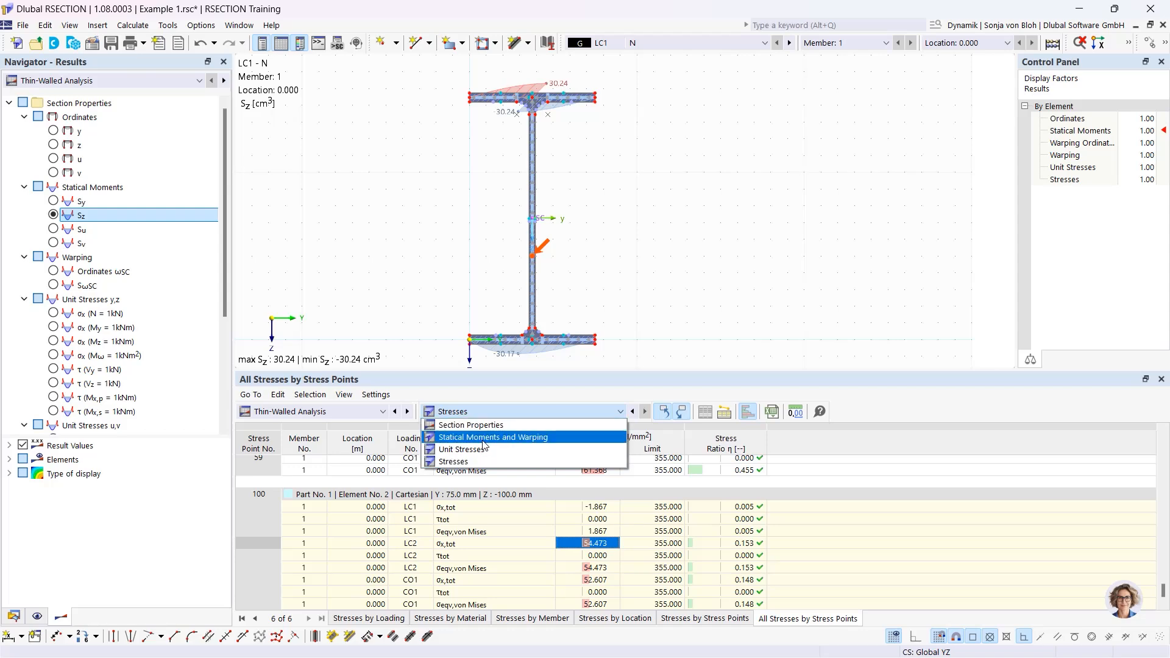
pyautogui.click(515, 437)
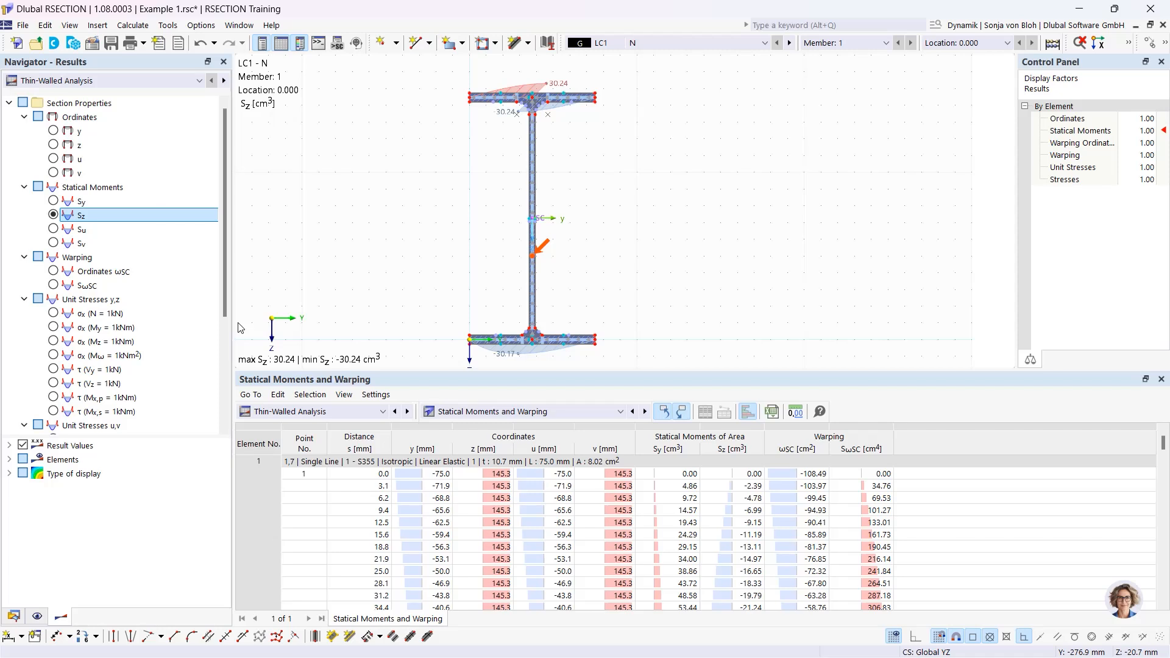
# Display the total normal stress σx,tot from the Effective Thin-Walled Analysis on the section
pyautogui.click(126, 81)
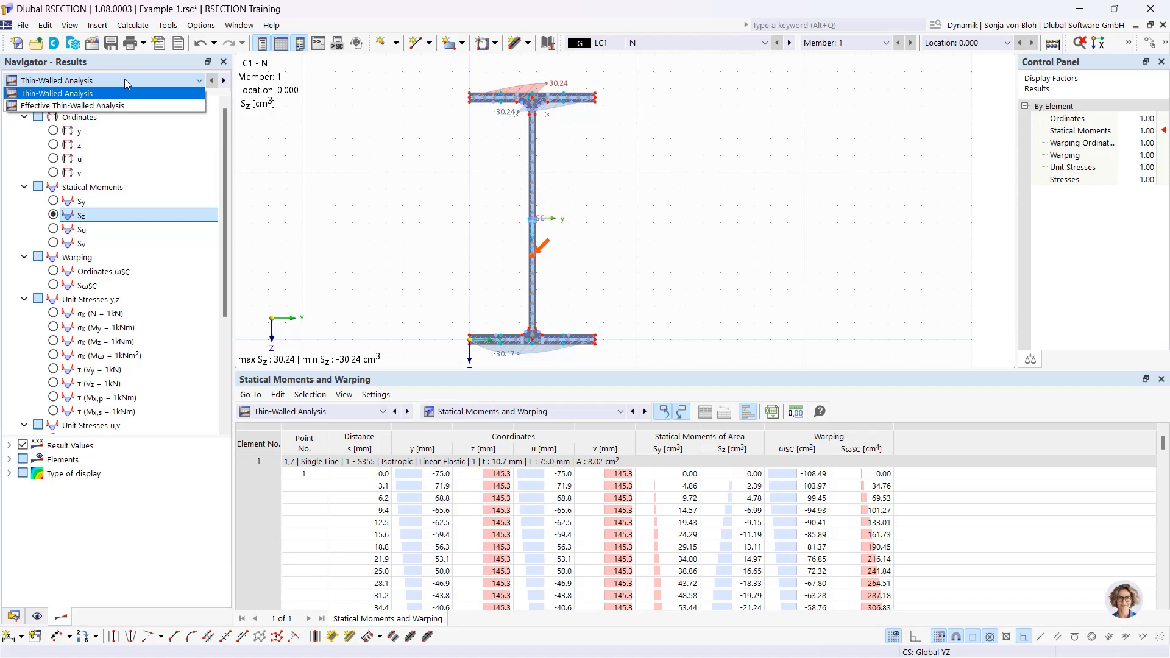
pyautogui.click(59, 106)
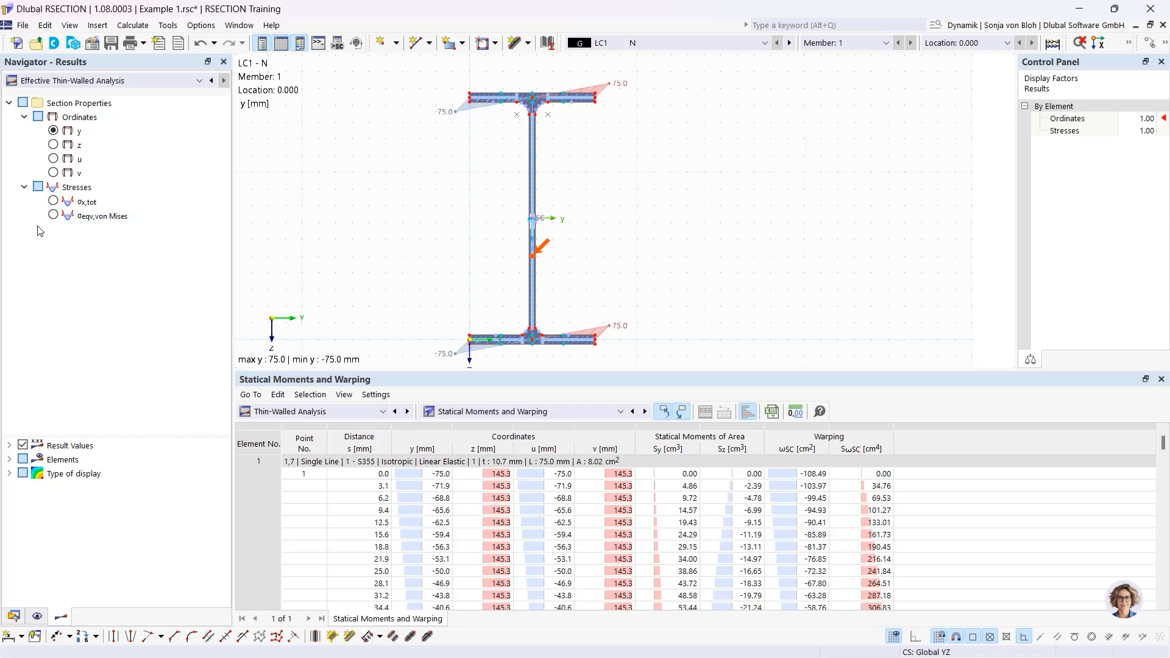
pyautogui.click(54, 202)
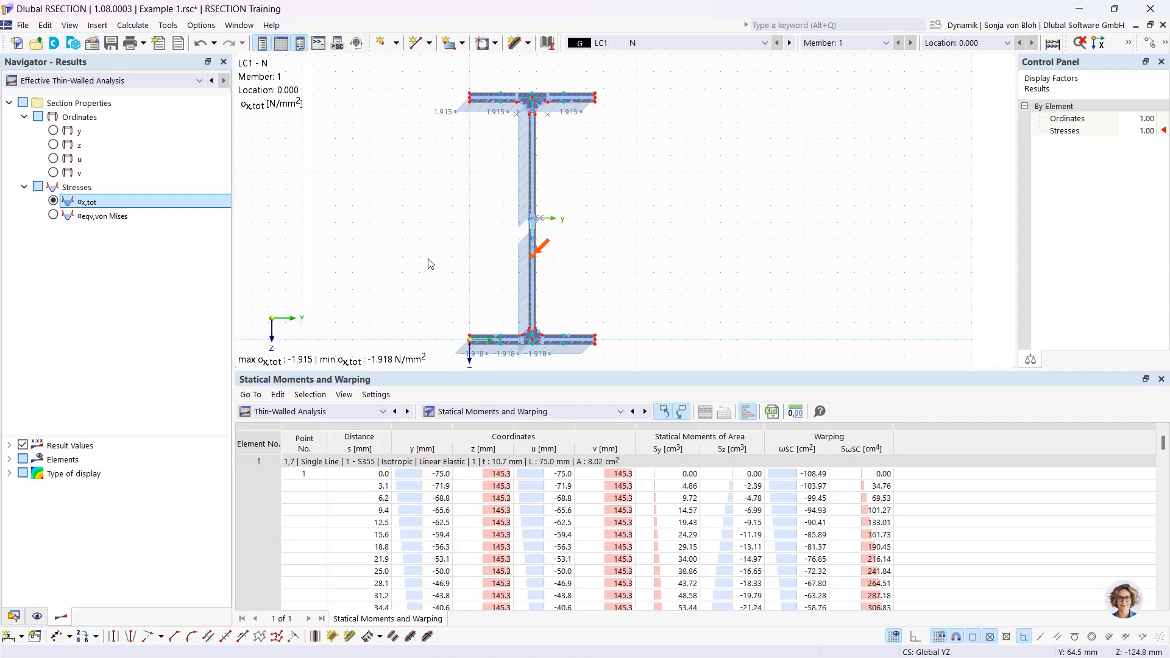
# Compare the section properties of the Effective Thin-Walled and Thin-Walled Analysis in the table, ending on the effective sectional area
pyautogui.click(366, 414)
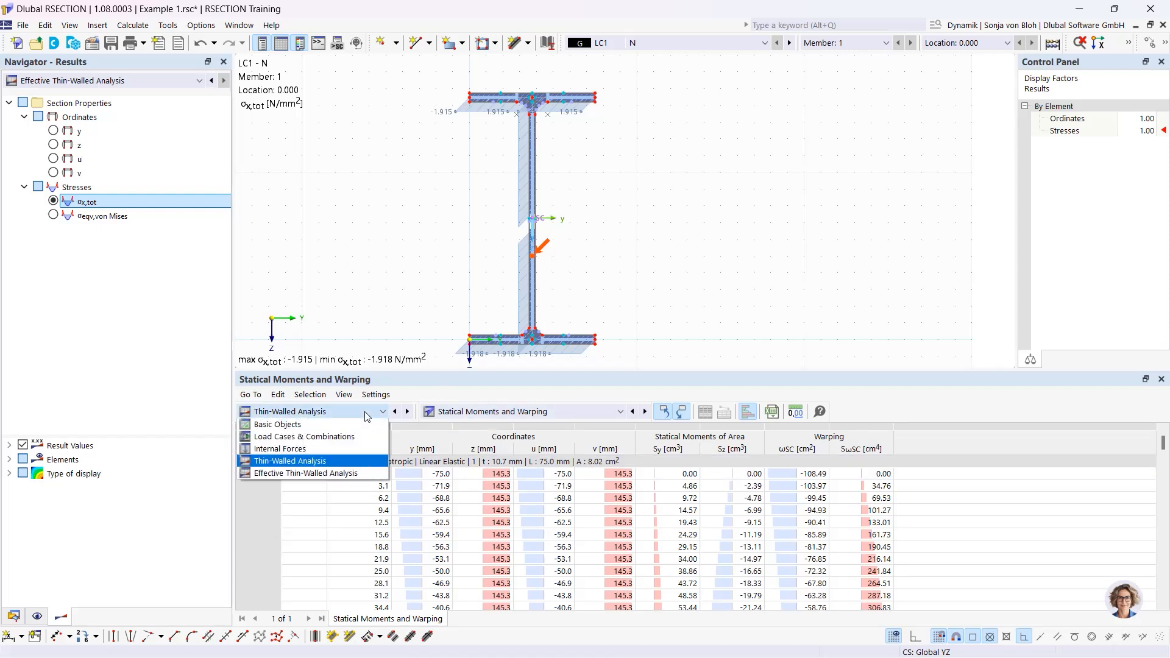
pyautogui.click(325, 473)
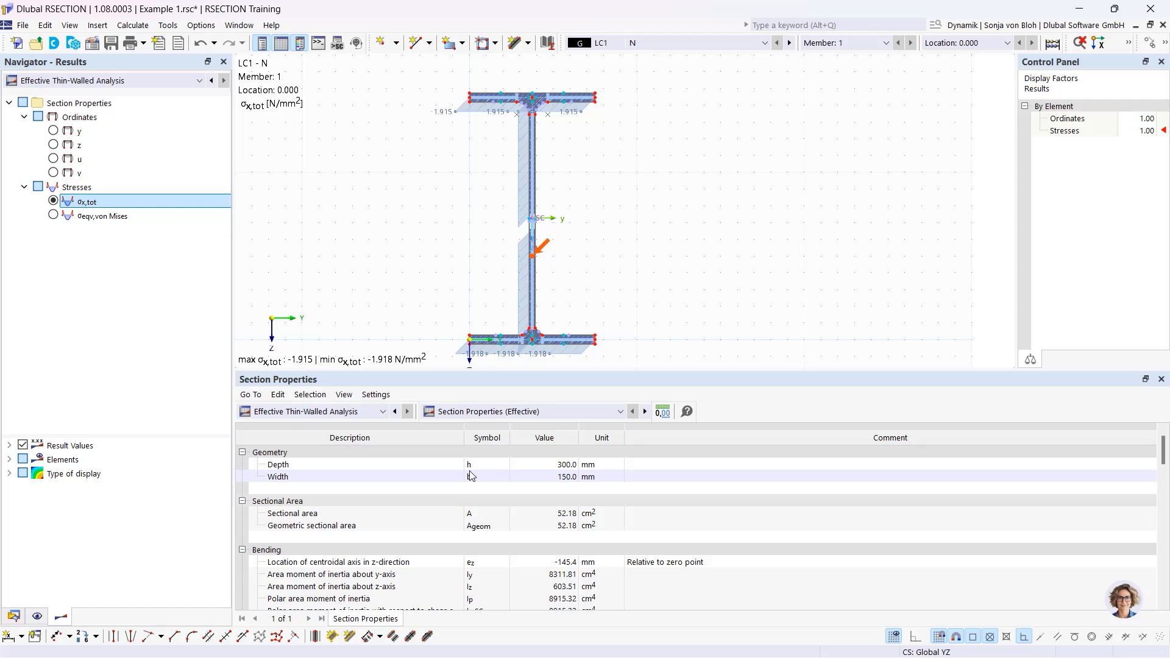
pyautogui.click(384, 412)
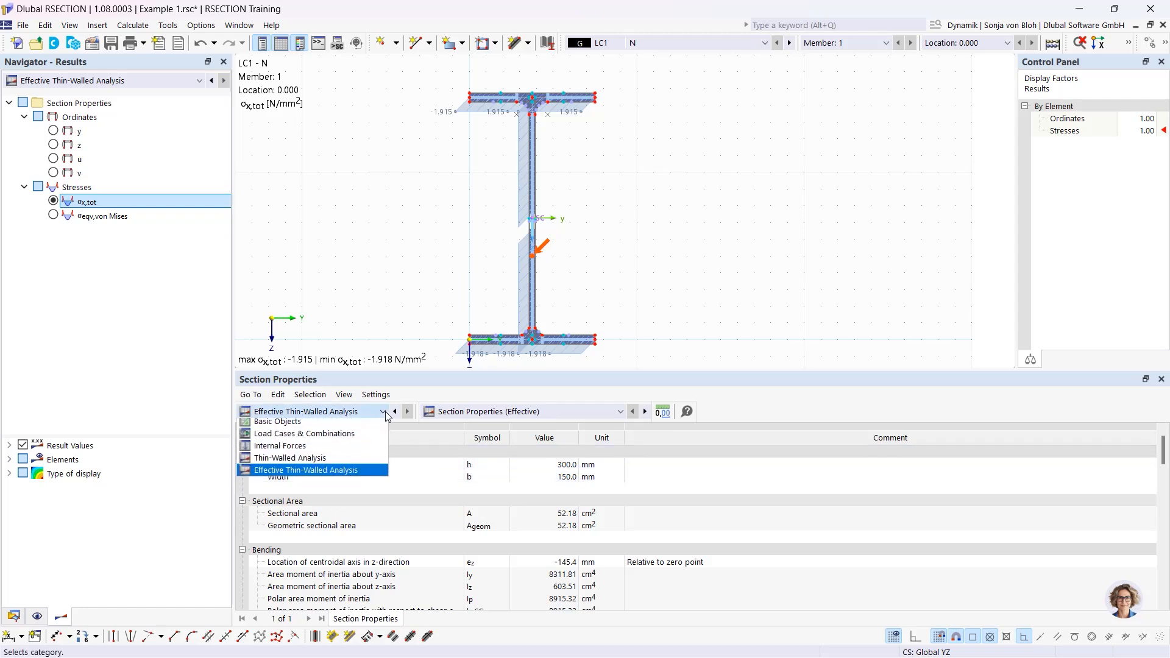
pyautogui.click(323, 463)
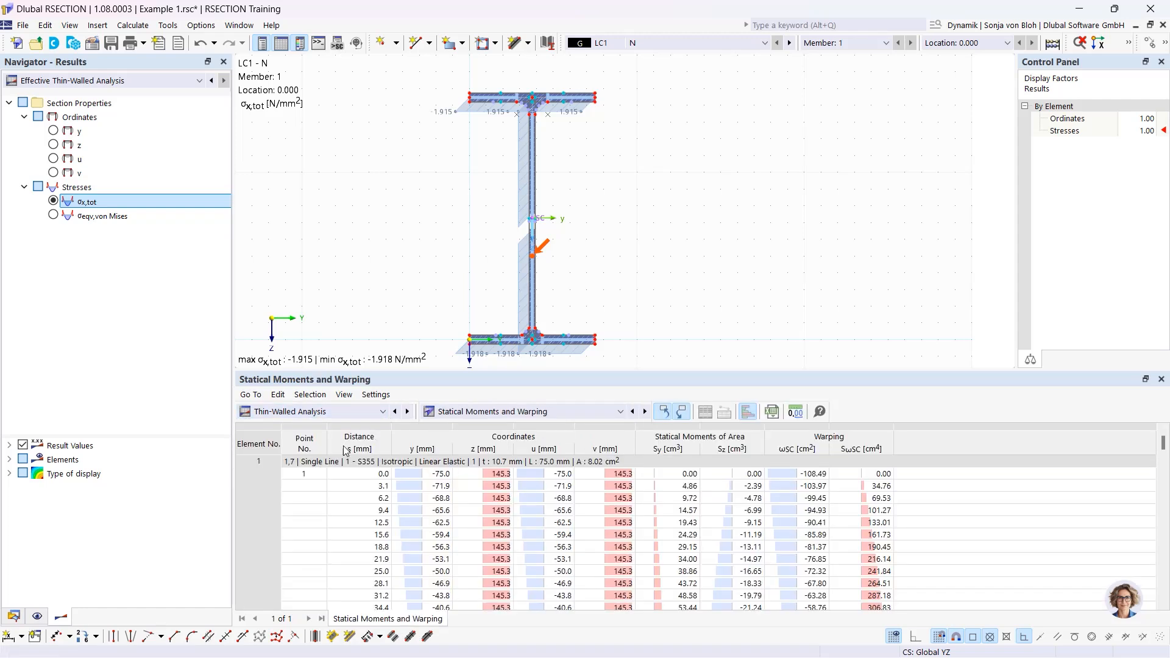
pyautogui.click(512, 412)
pyautogui.click(512, 425)
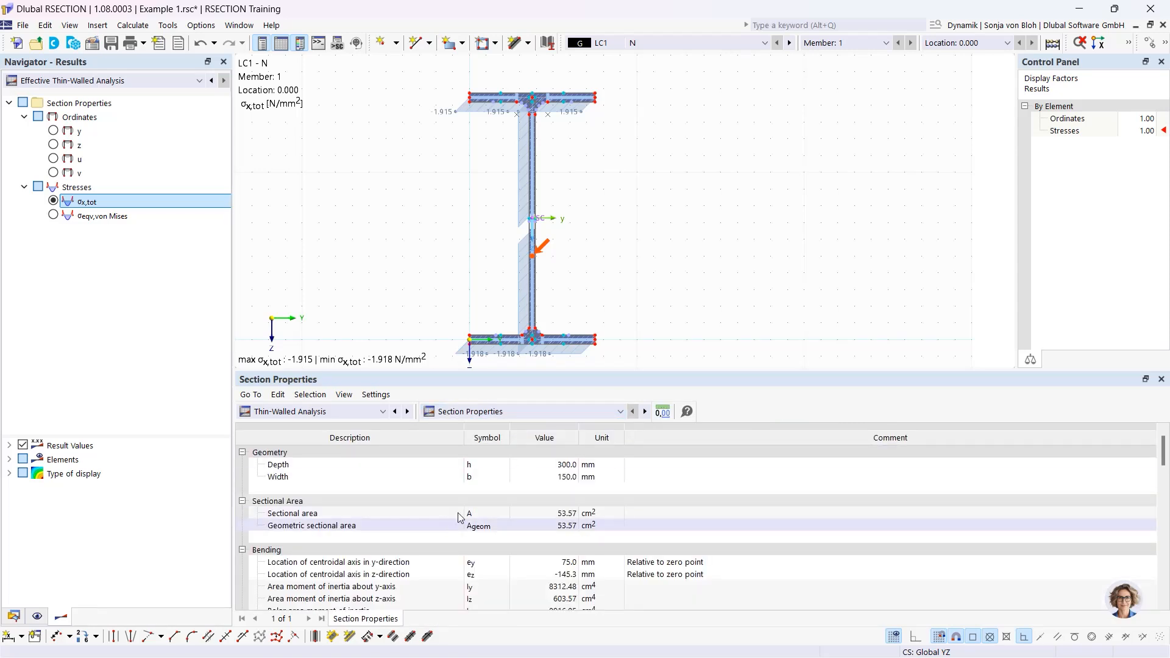
pyautogui.click(506, 411)
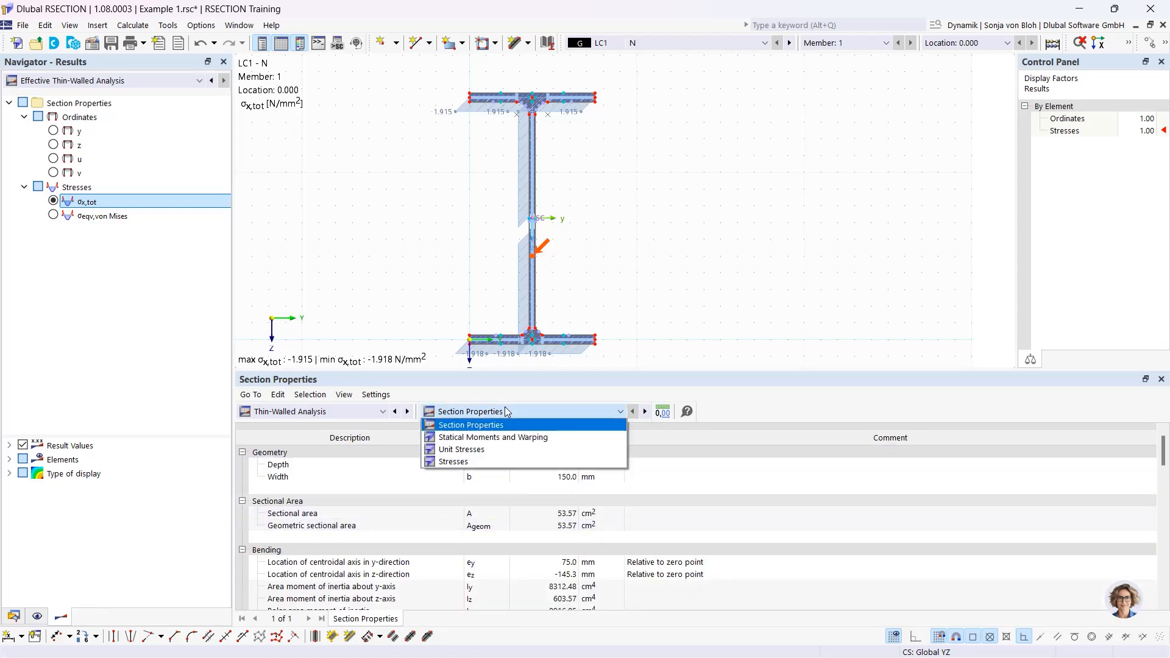
pyautogui.click(347, 412)
pyautogui.click(318, 472)
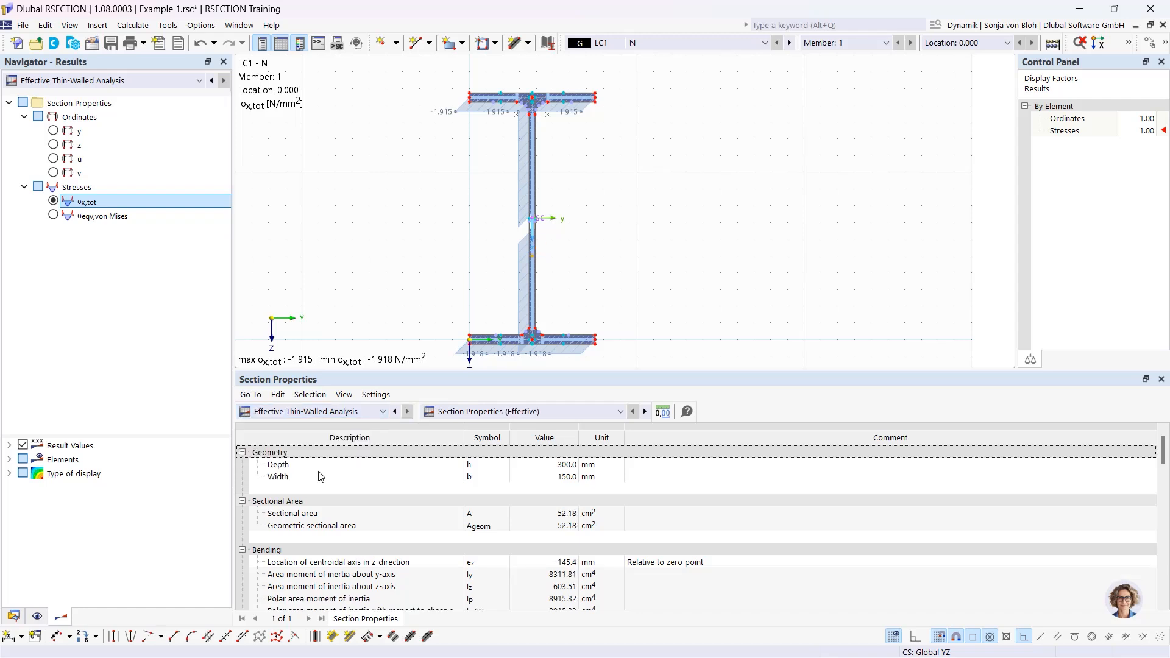
pyautogui.click(540, 517)
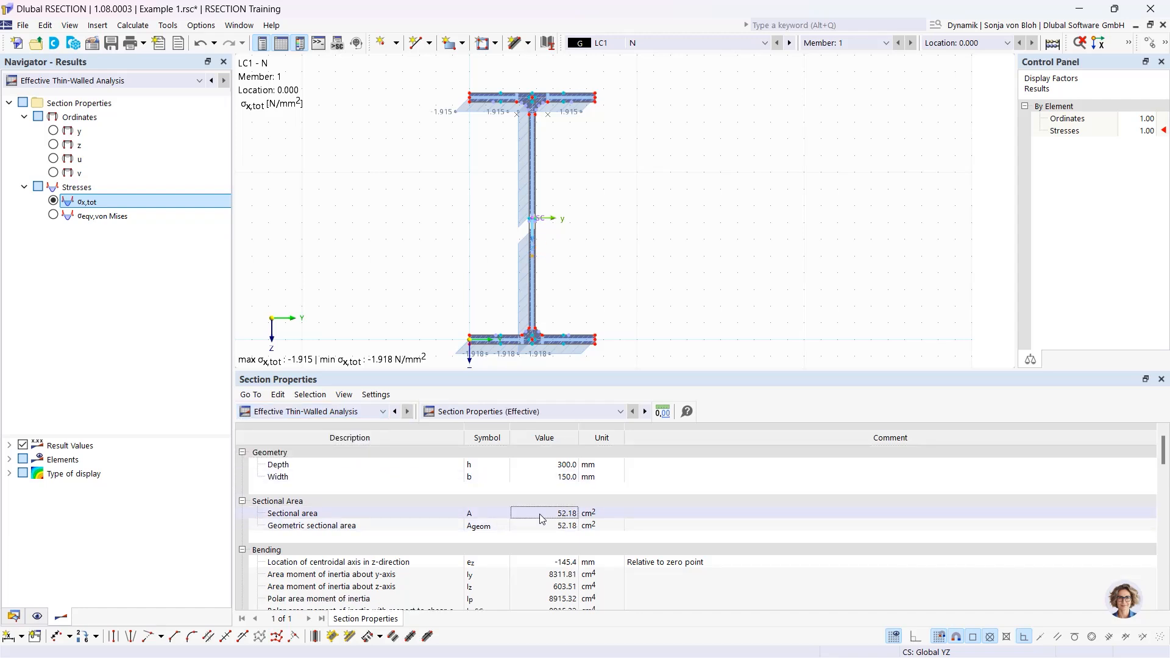
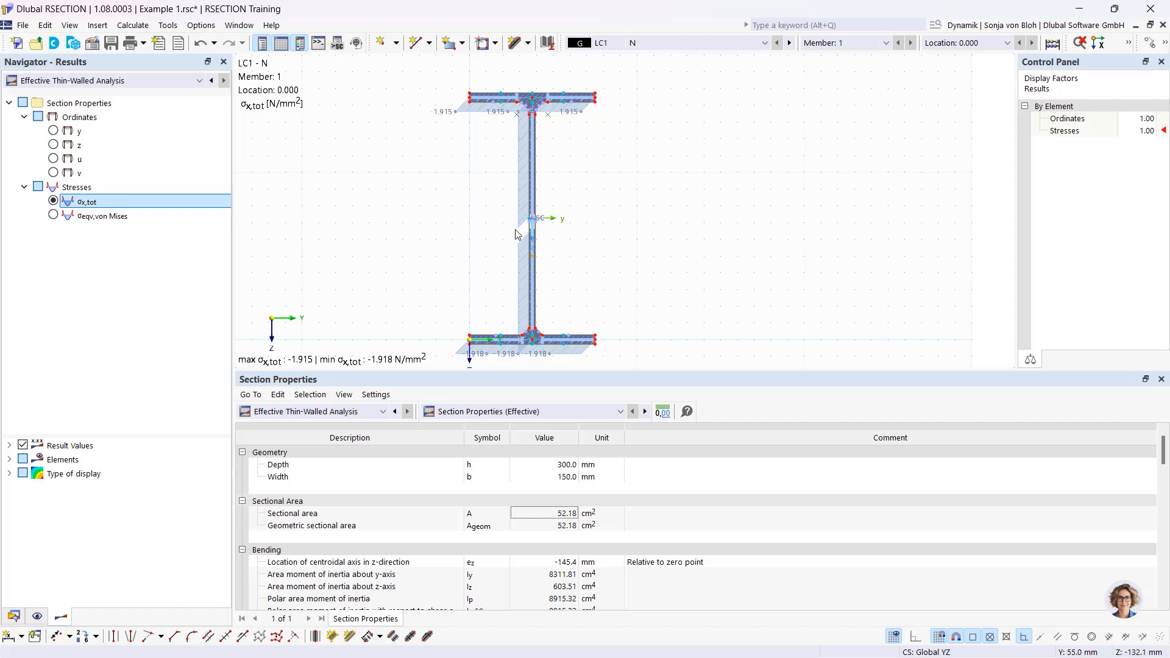
# Examine the effective analysis's section classification according to EN 1993-1-1, selecting the web's subpanel and enlarging the table to show its details
pyautogui.moveTo(465, 373); pyautogui.dragTo(464, 414)
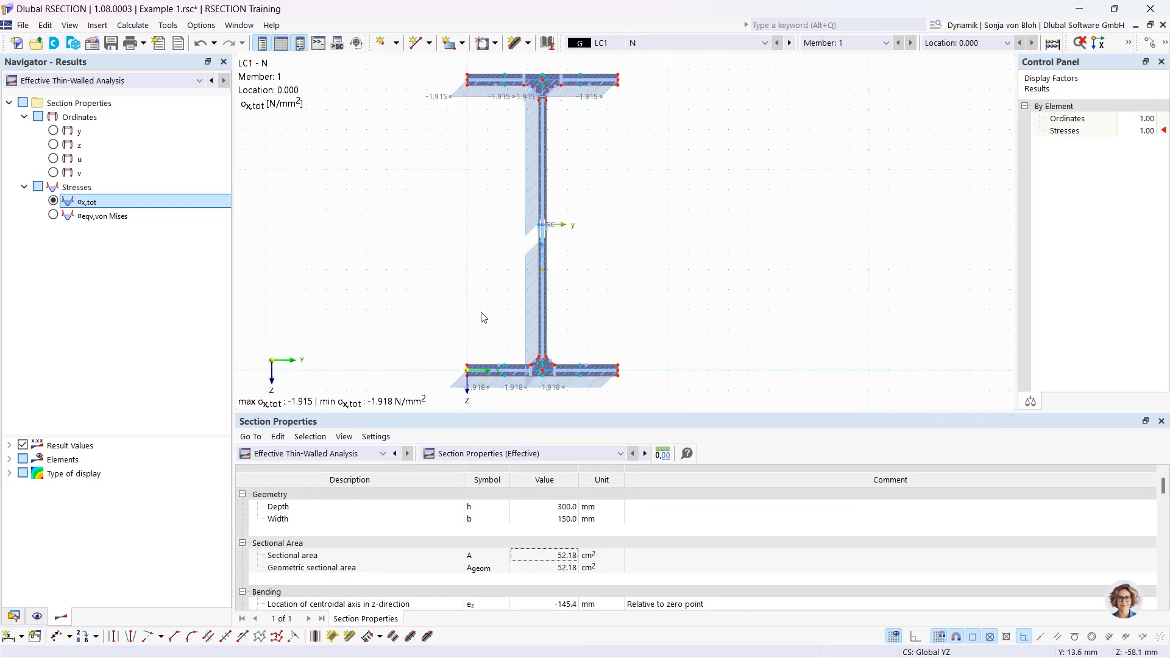
pyautogui.click(550, 453)
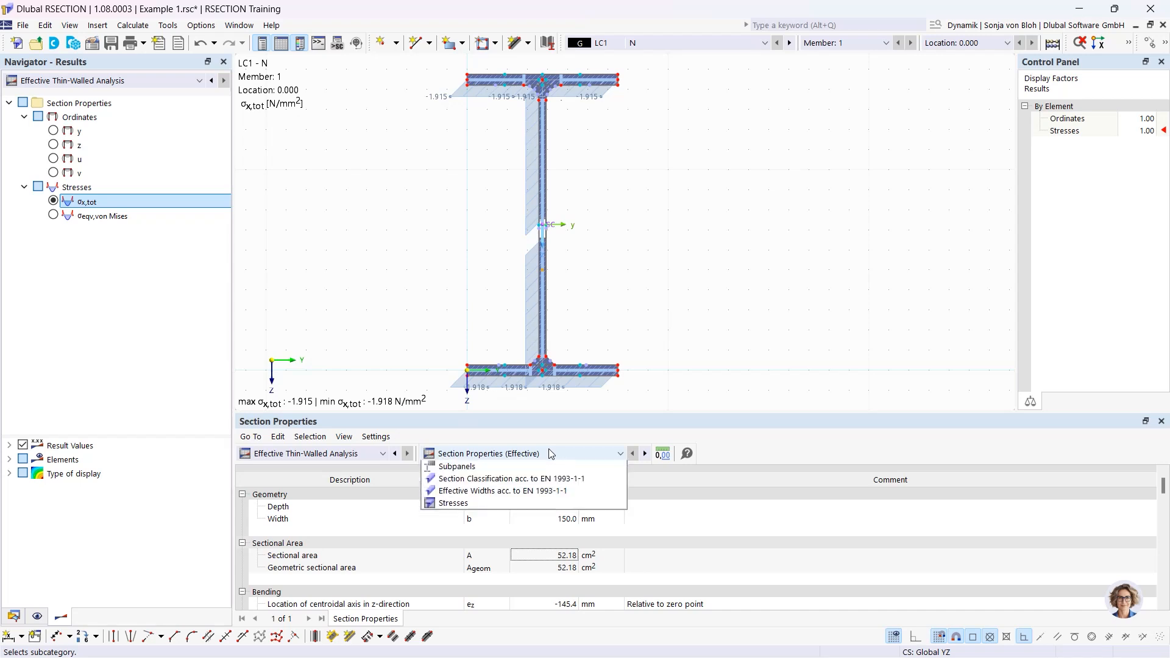
pyautogui.click(522, 492)
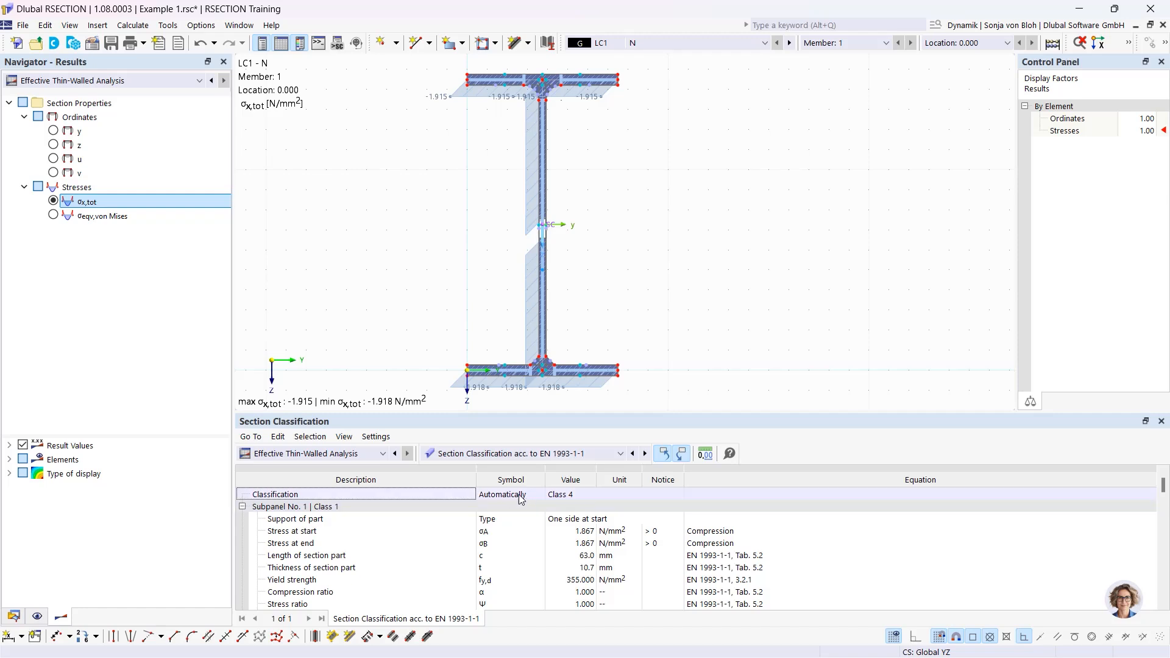
pyautogui.click(516, 497)
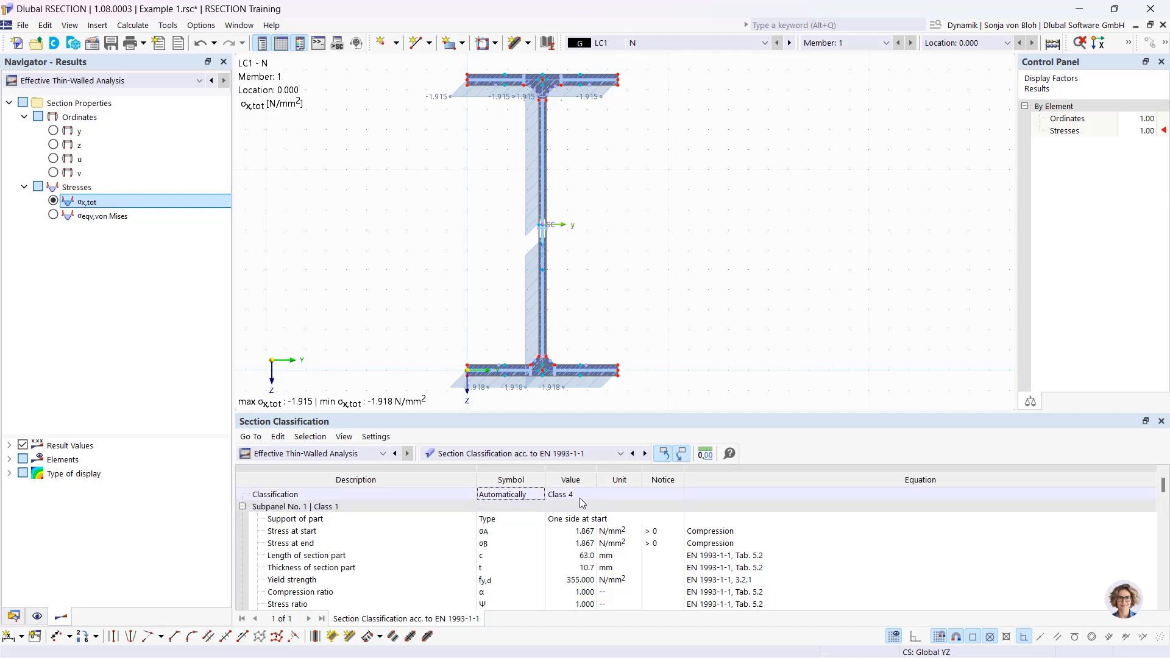
pyautogui.click(544, 225)
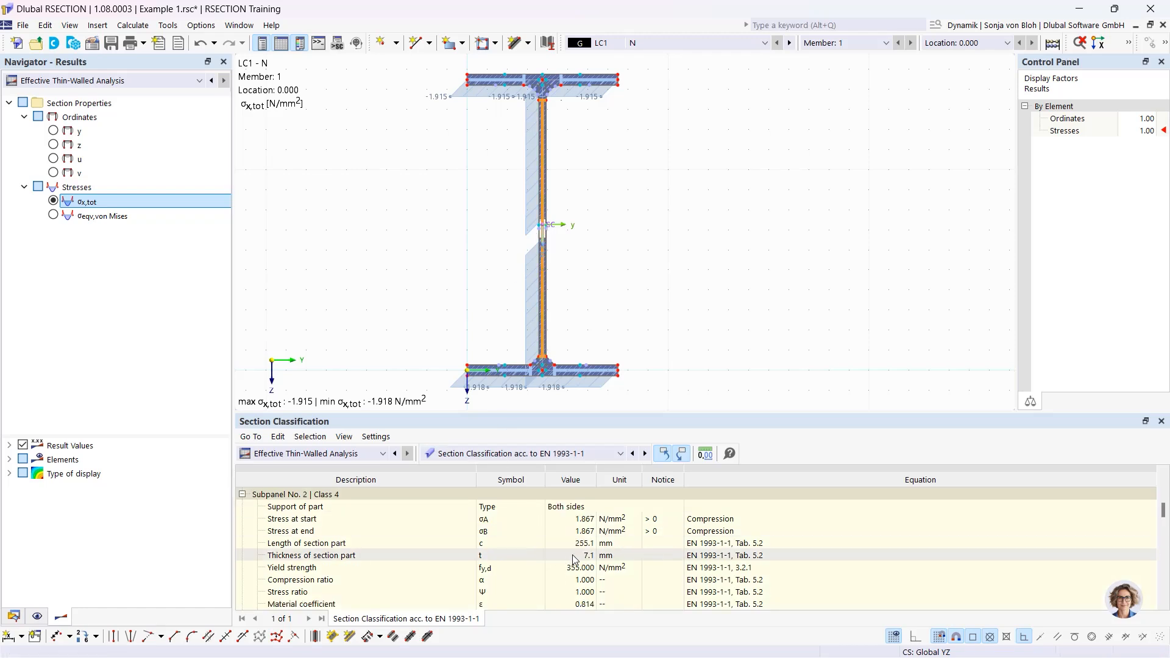
pyautogui.moveTo(530, 411); pyautogui.dragTo(531, 271)
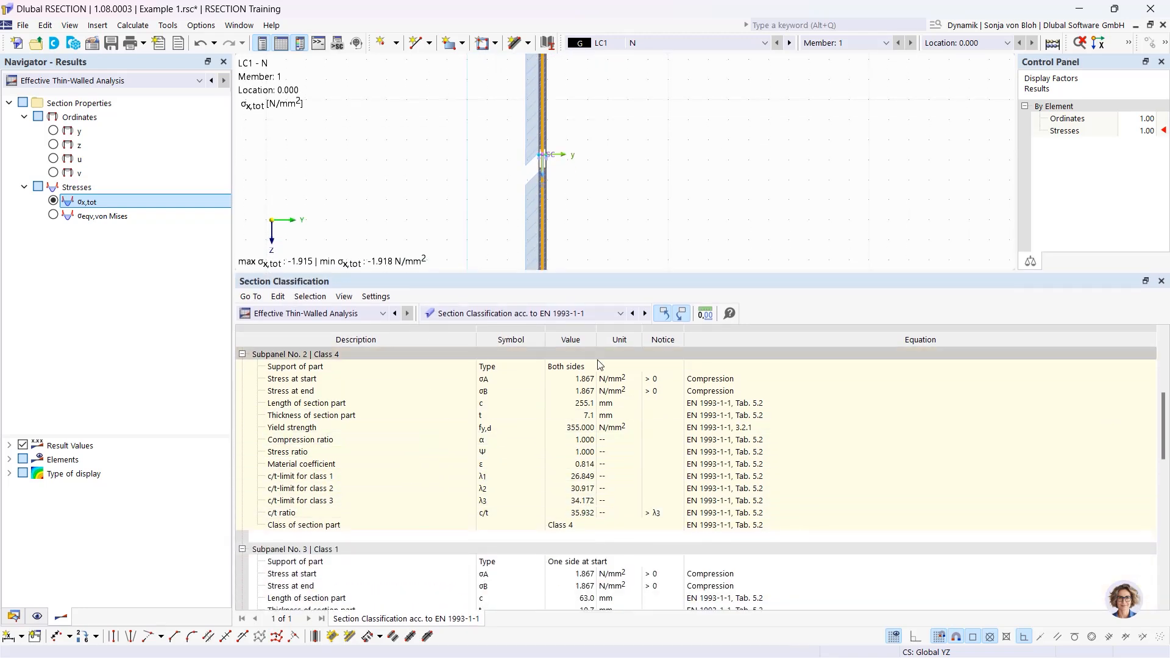
# List the effective widths according to EN 1993-1-1 for LC1 and select the web to examine its subpanel's values
pyautogui.click(618, 314)
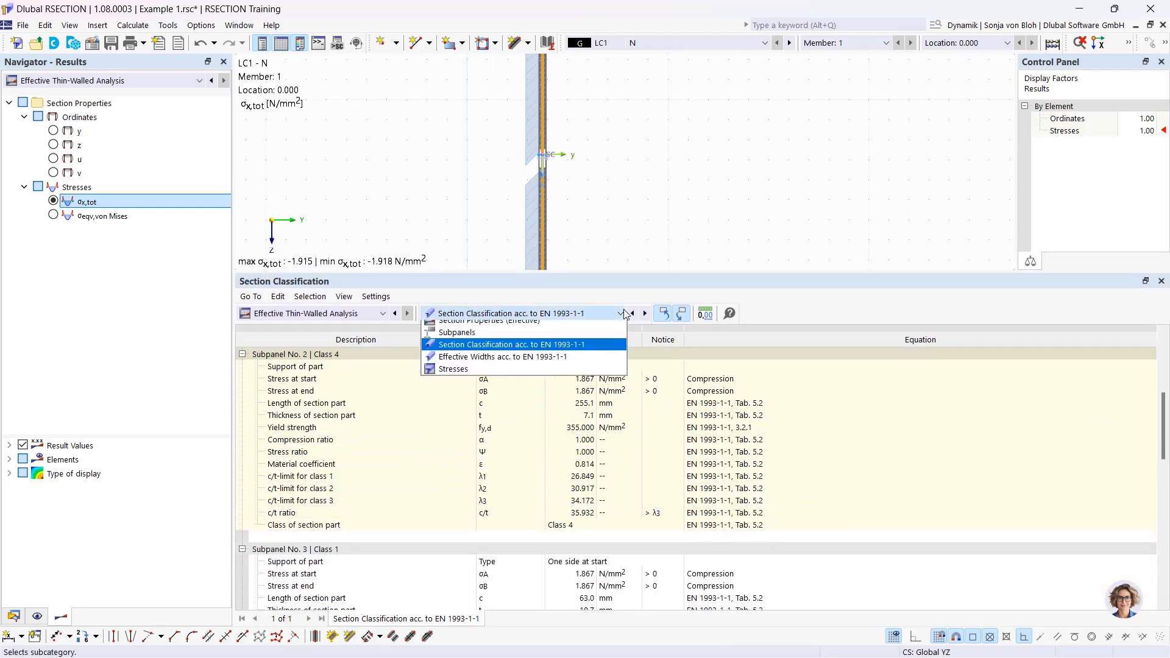
pyautogui.click(538, 363)
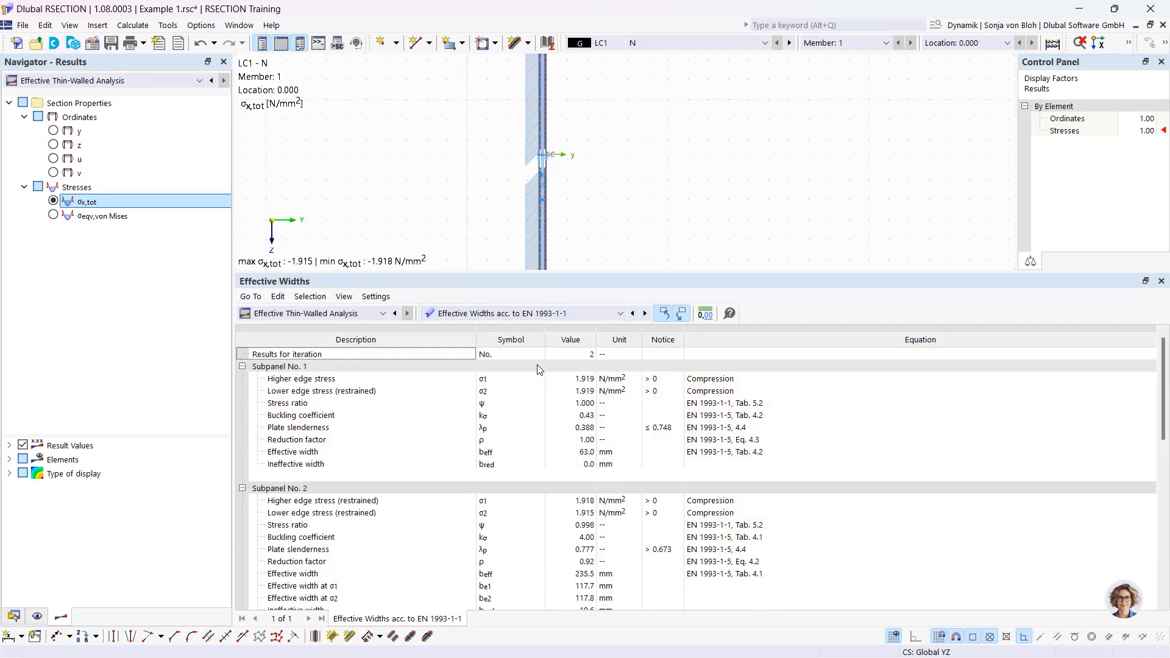
pyautogui.click(541, 221)
pyautogui.scroll(-3, 494, 515)
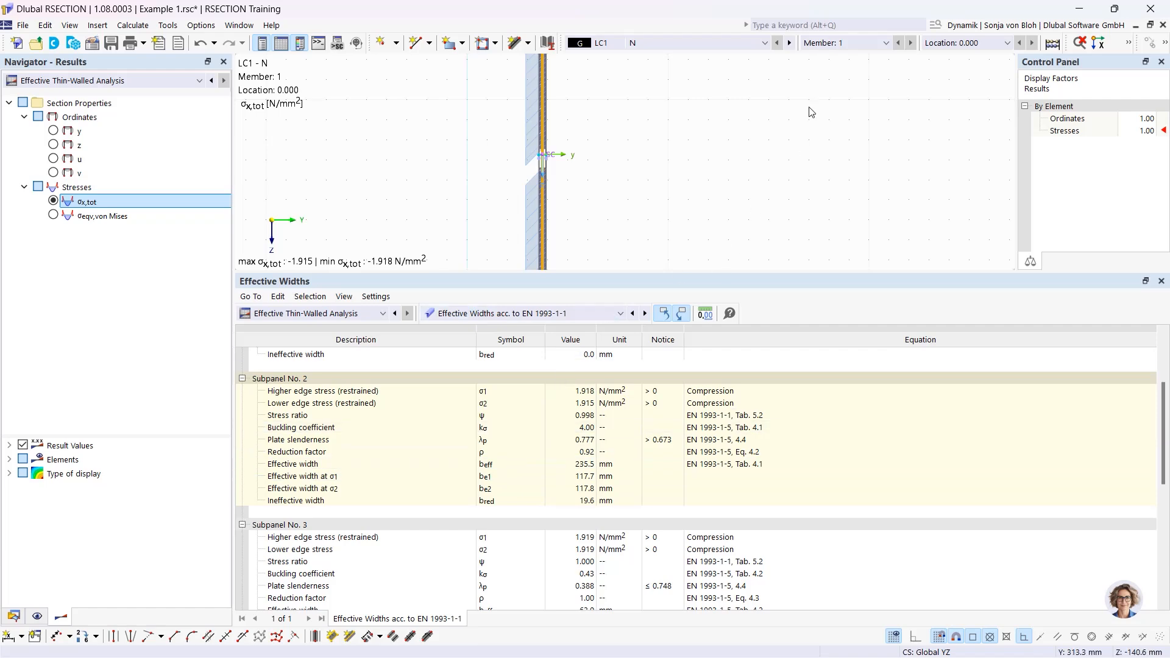
# Switch the results to load case LC2 My and review the effective widths of its subpanels
pyautogui.click(764, 42)
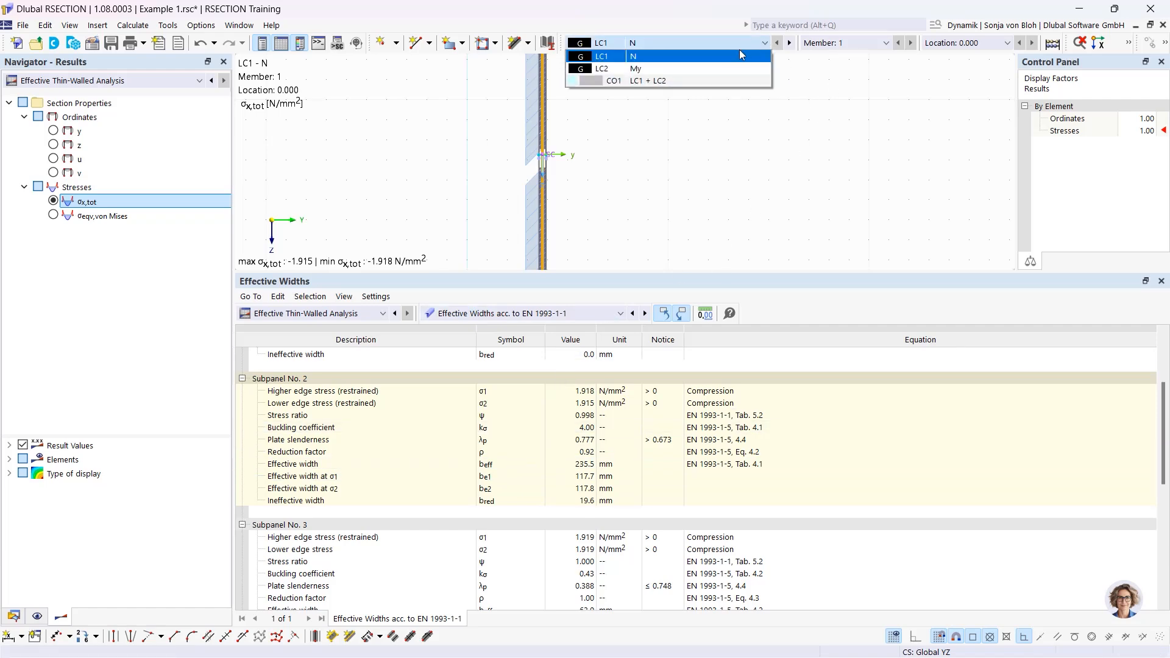
pyautogui.click(692, 68)
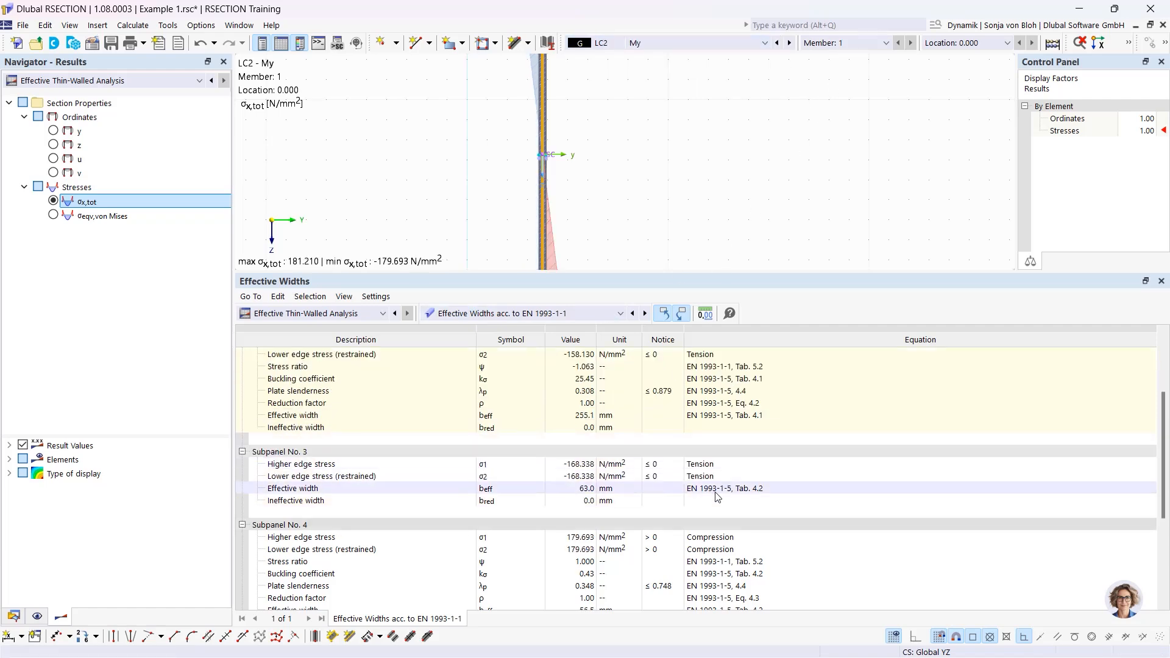
pyautogui.scroll(3, 717, 497)
# Review the section classification according to EN 1993-1-1 for LC2, with the whole I-section and its stress diagram in view
pyautogui.click(620, 313)
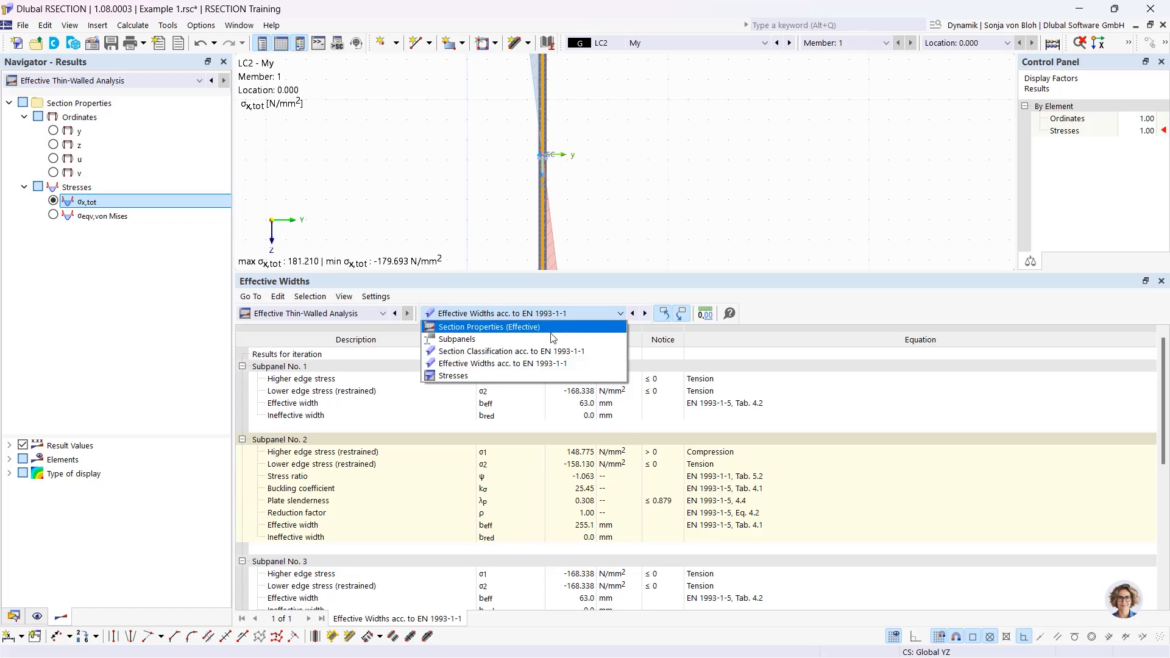
pyautogui.click(511, 351)
pyautogui.scroll(5, 528, 432)
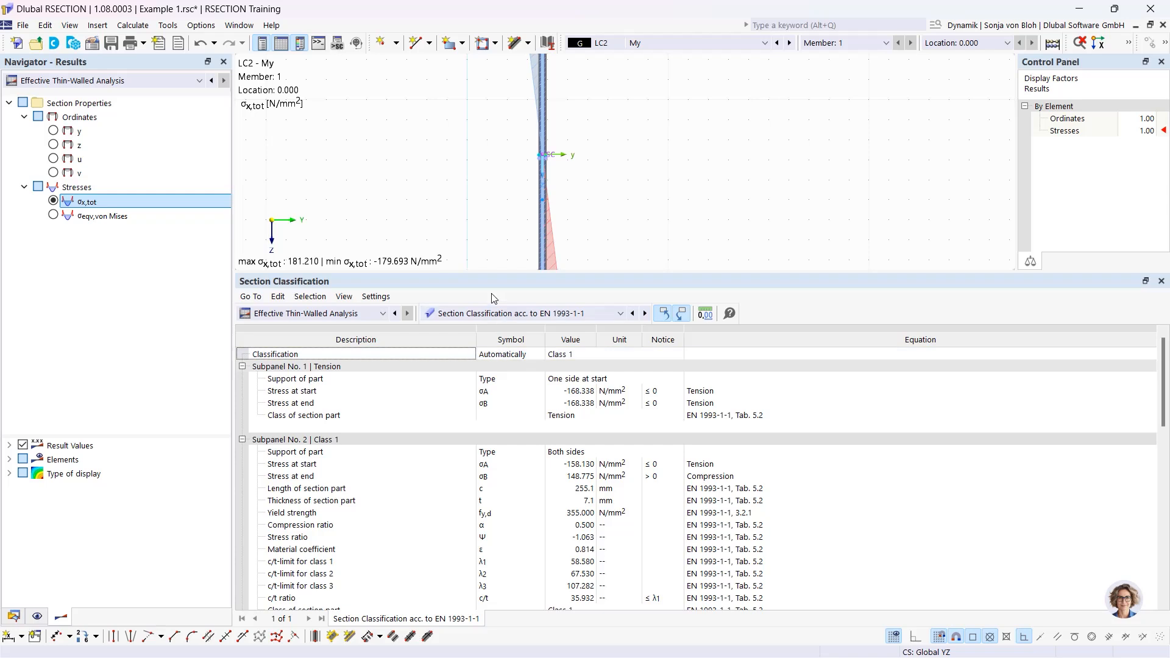
pyautogui.scroll(-4, 470, 215)
pyautogui.scroll(1, 462, 218)
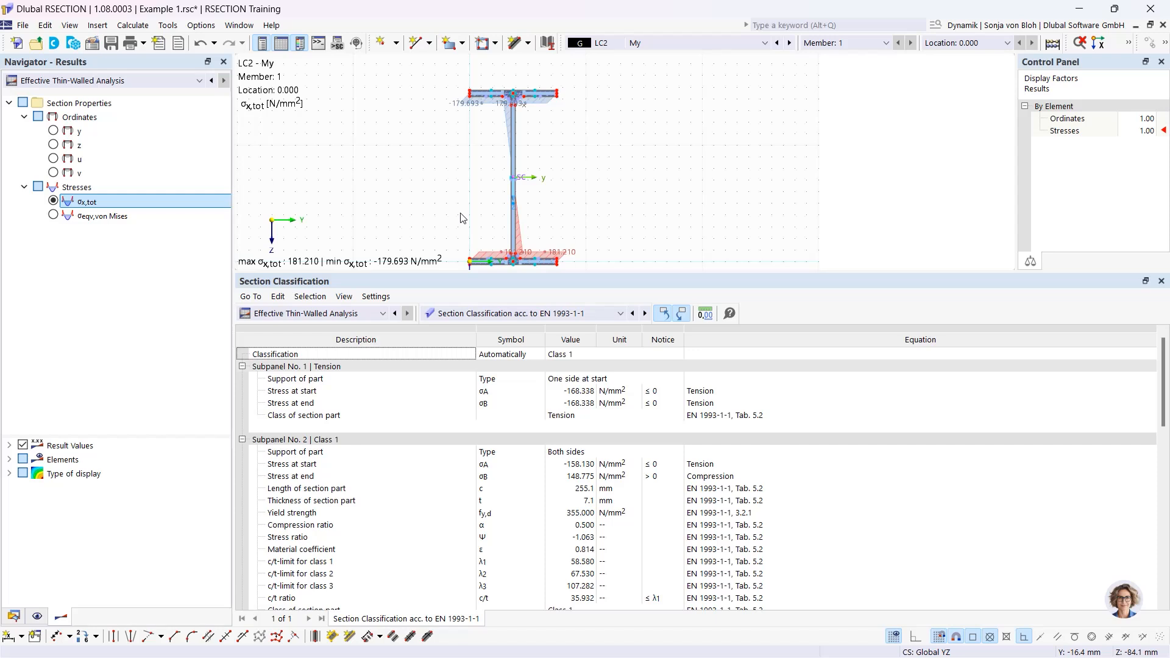
# Display the results of combination CO1 and shrink the results table to examine the total normal stress over the whole section
pyautogui.click(664, 43)
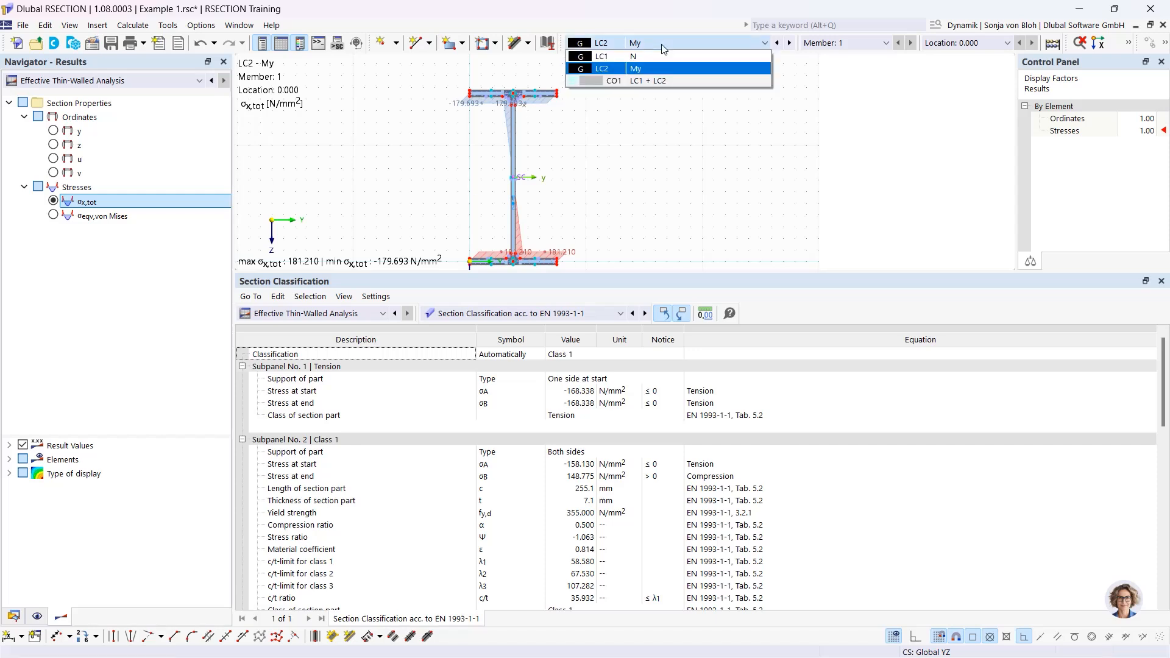
pyautogui.click(641, 82)
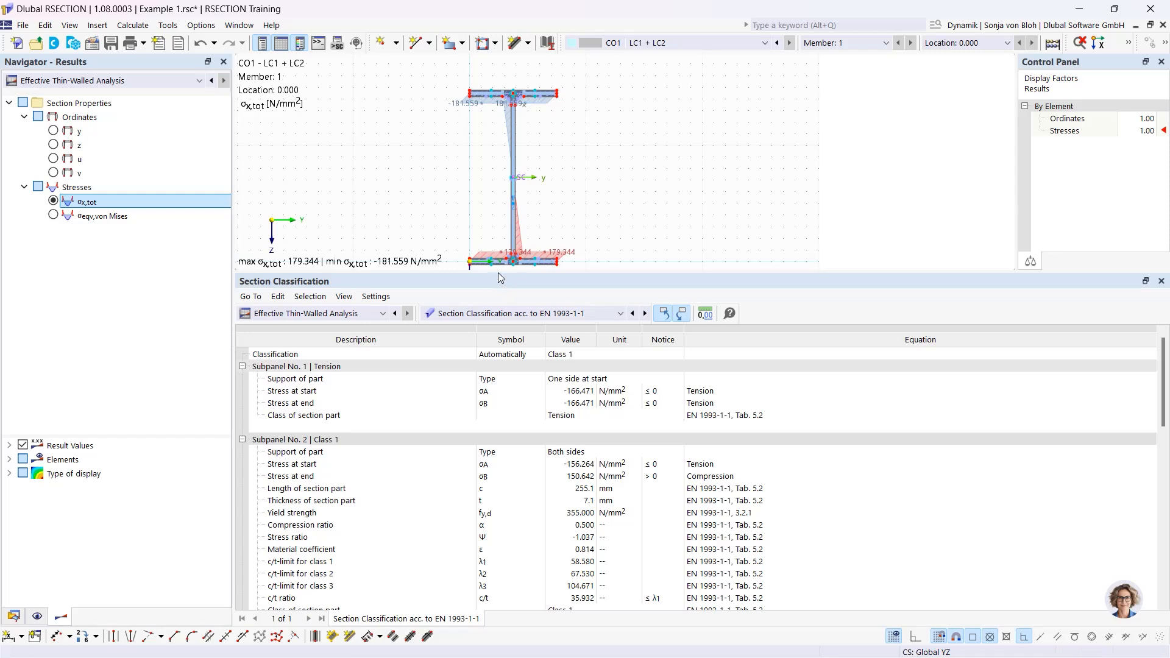
pyautogui.moveTo(498, 272); pyautogui.dragTo(500, 376)
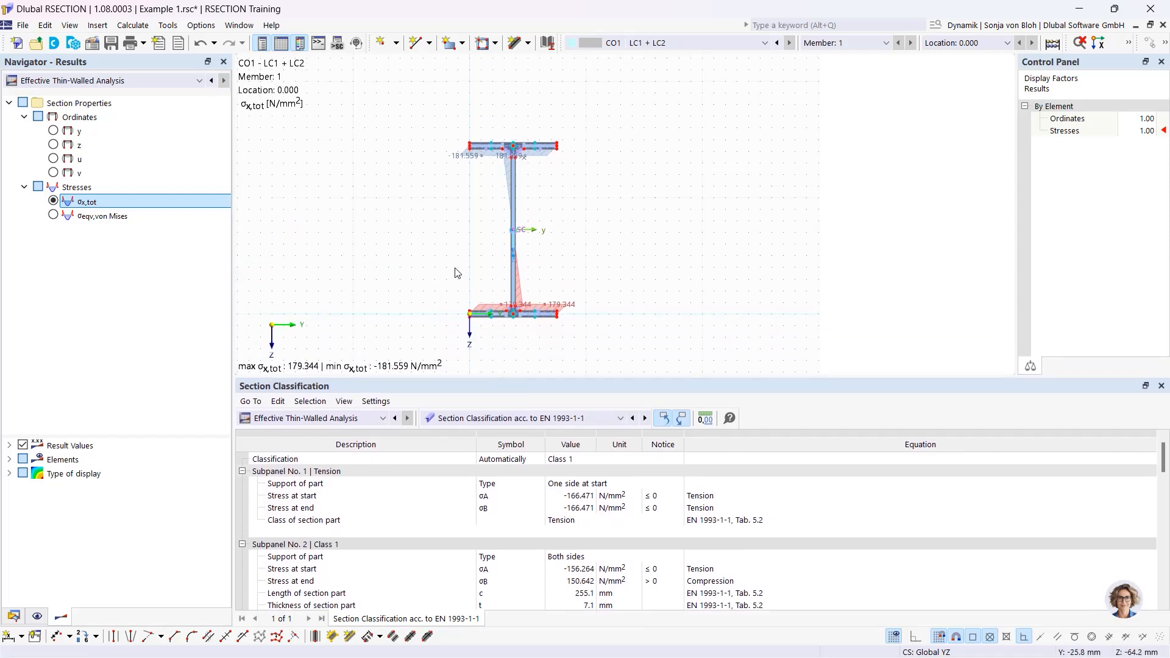
pyautogui.scroll(2, 456, 261)
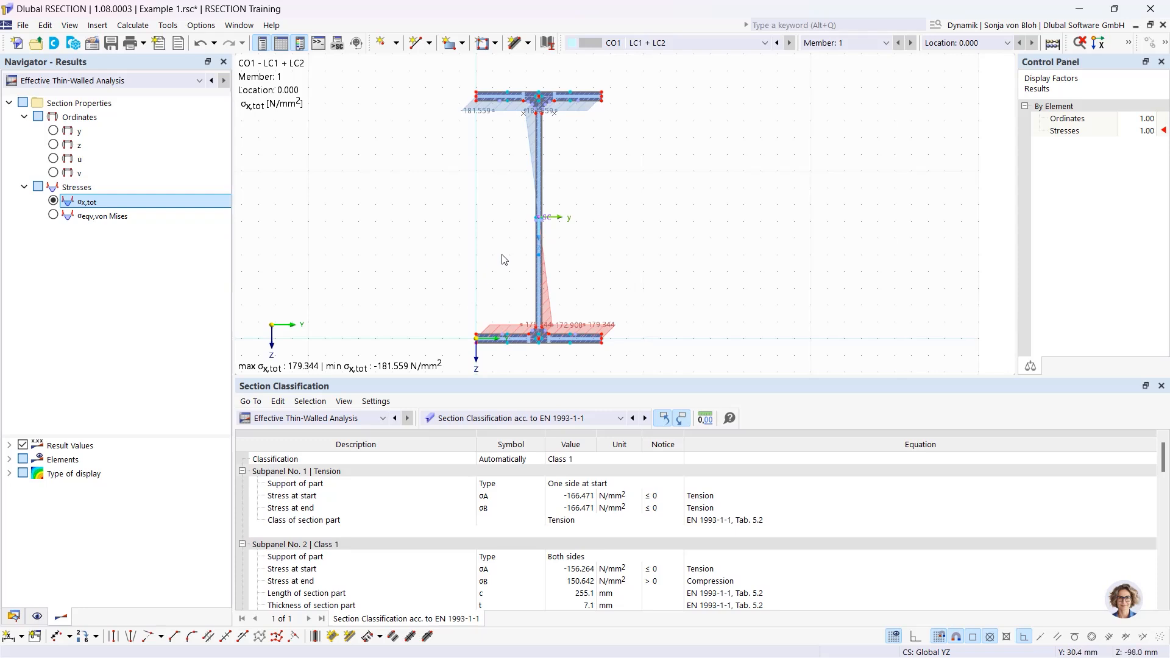
pyautogui.scroll(1, 527, 279)
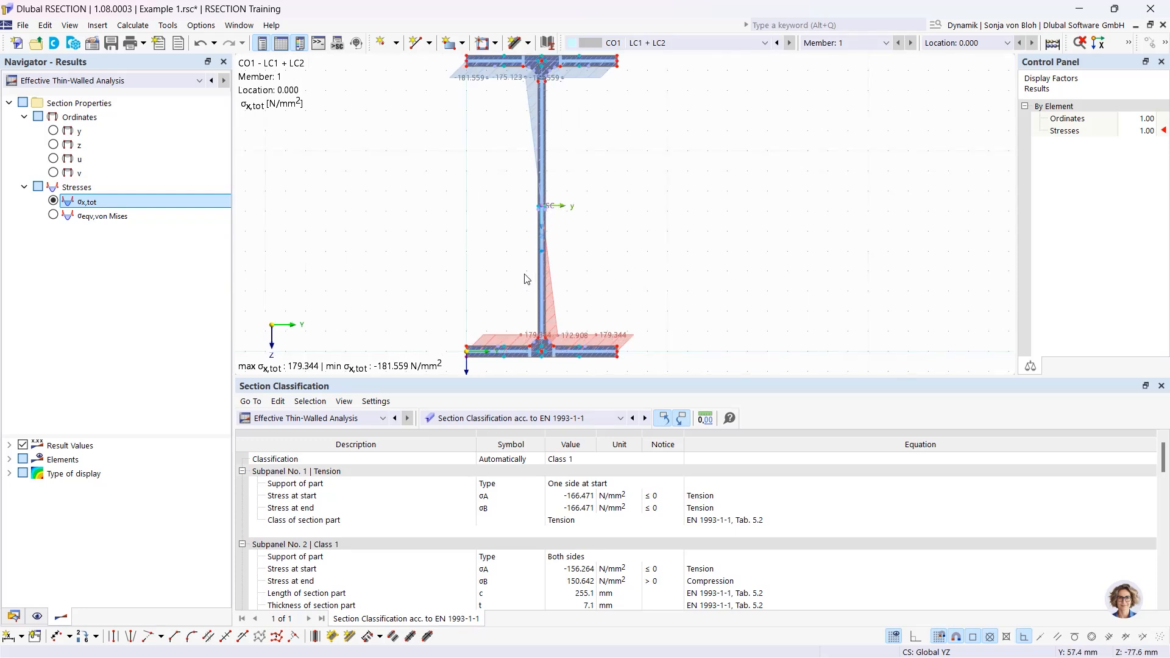
pyautogui.scroll(-2, 526, 268)
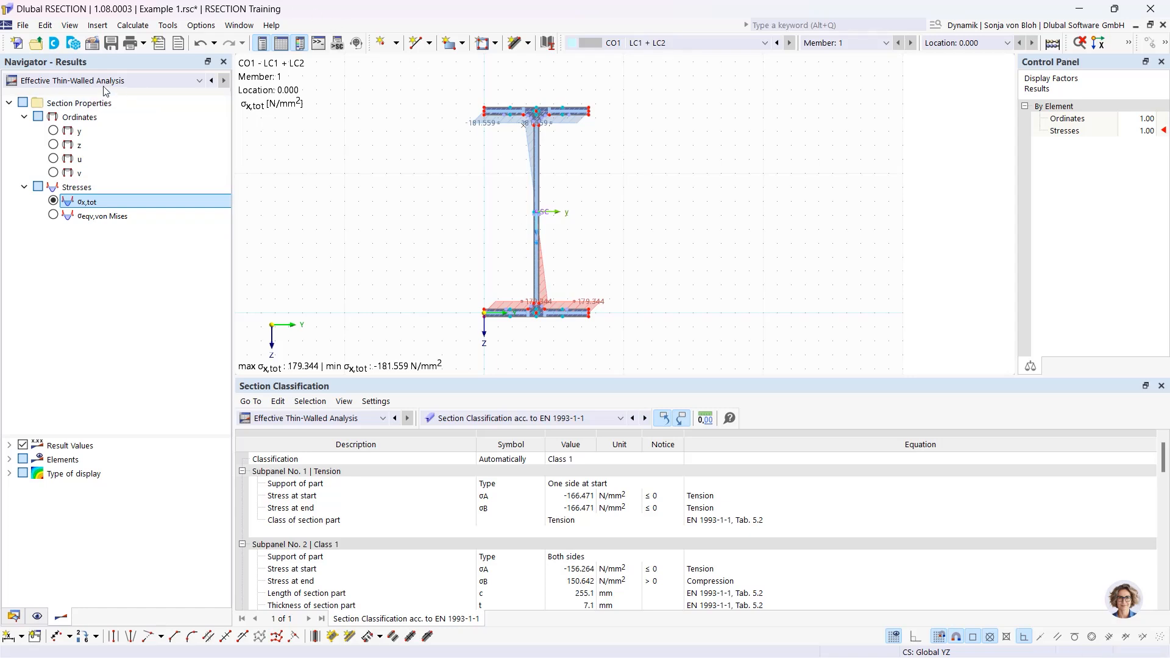
# Create a new model named Example 2 with Thin-Walled Analysis and the Effective / Steel / Aluminum section add-on using EN 1993-1-1 and EN 1993-1-5
pyautogui.click(25, 47)
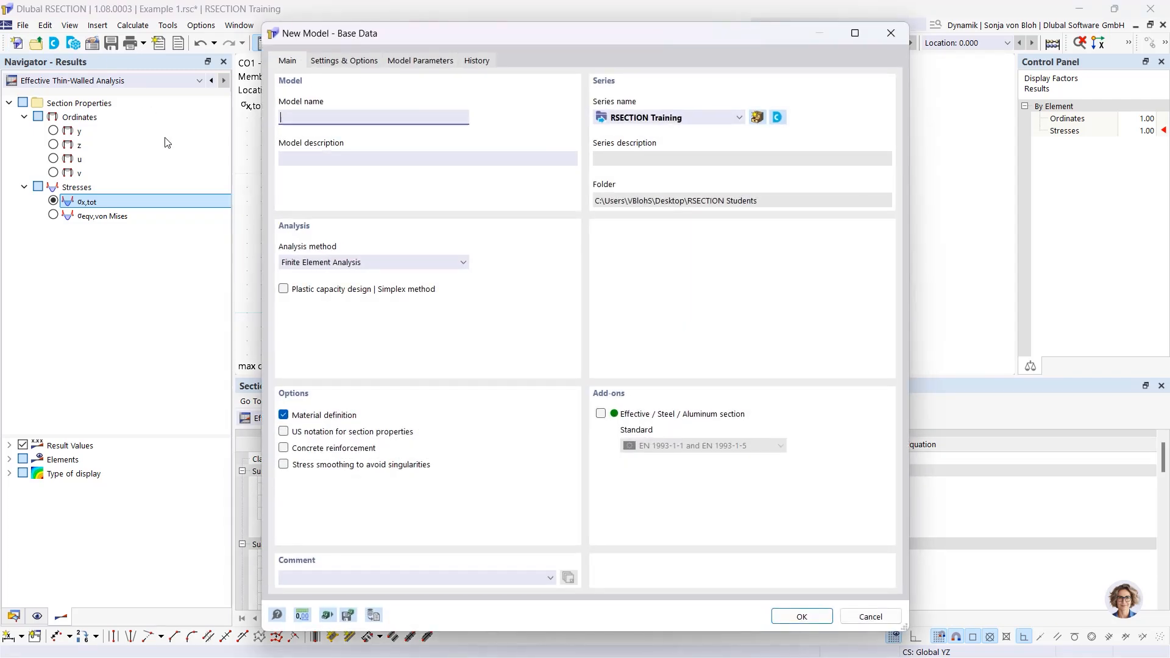
pyautogui.write('Example 2')
pyautogui.click(418, 263)
pyautogui.click(392, 288)
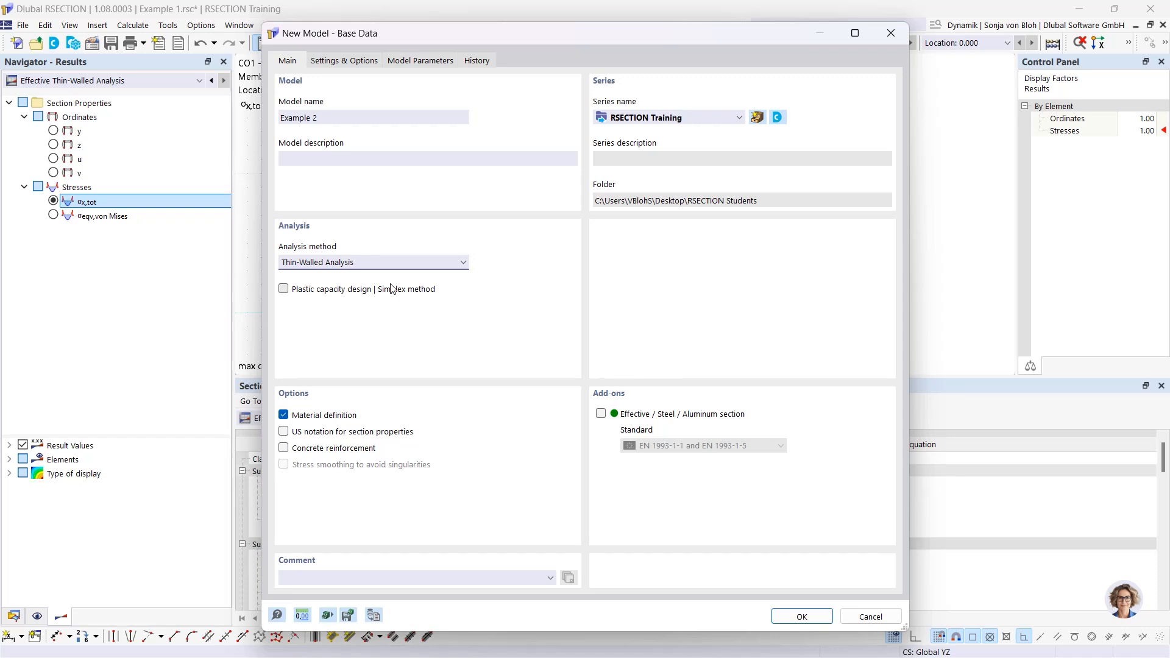
pyautogui.click(601, 414)
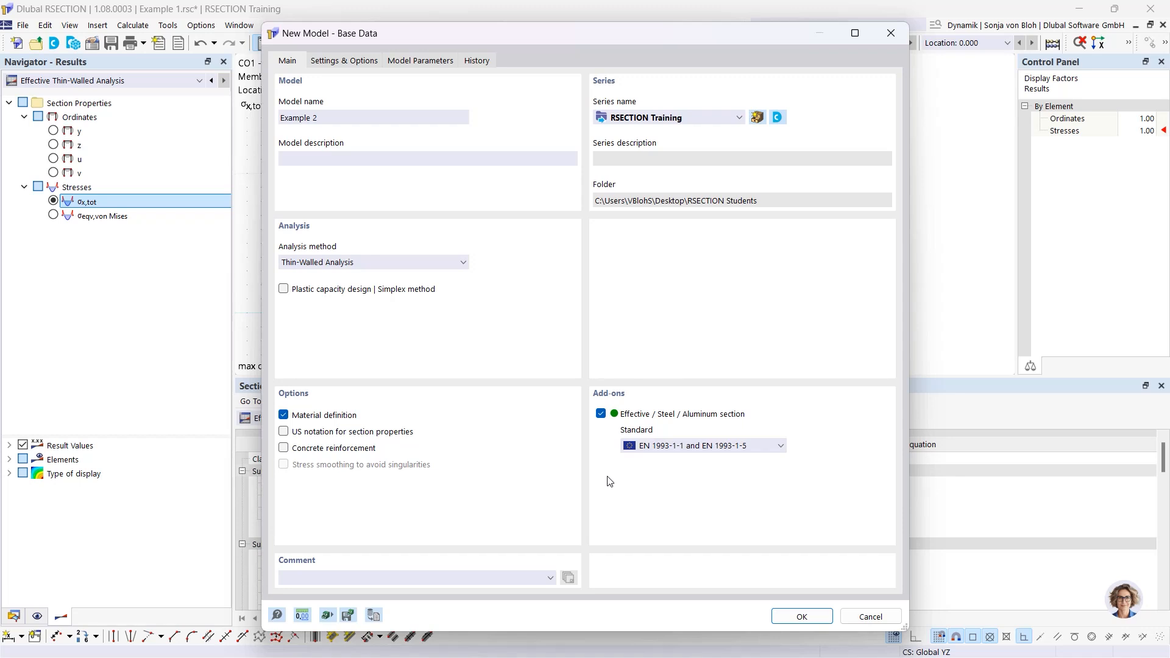
pyautogui.click(692, 448)
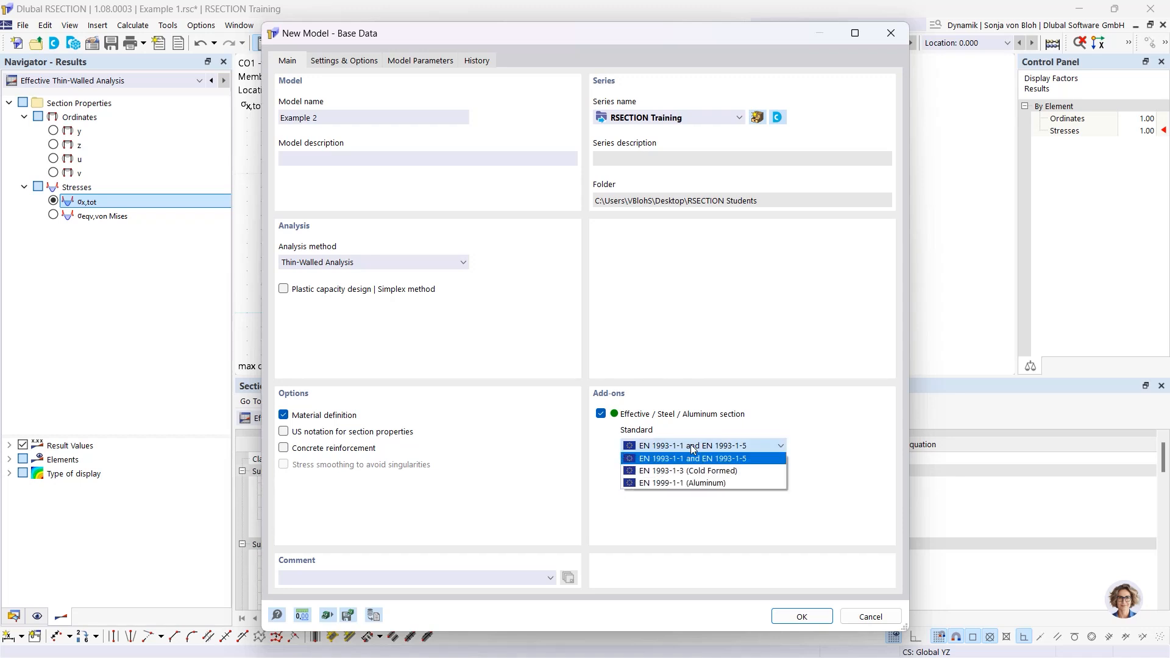
pyautogui.click(690, 445)
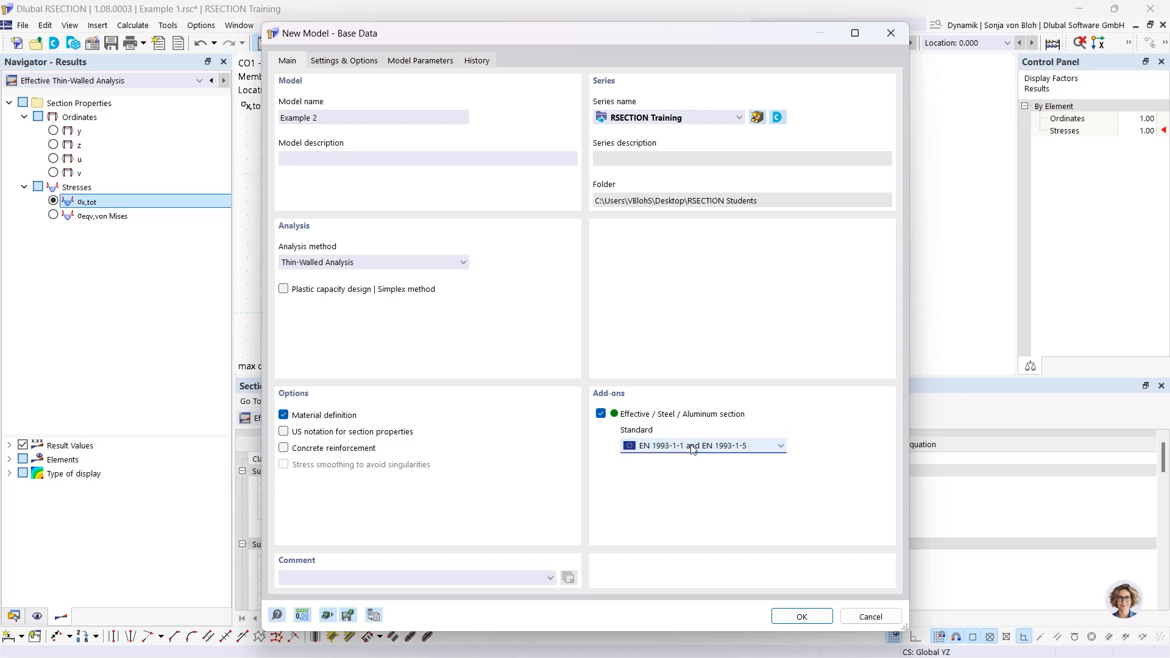
pyautogui.click(802, 617)
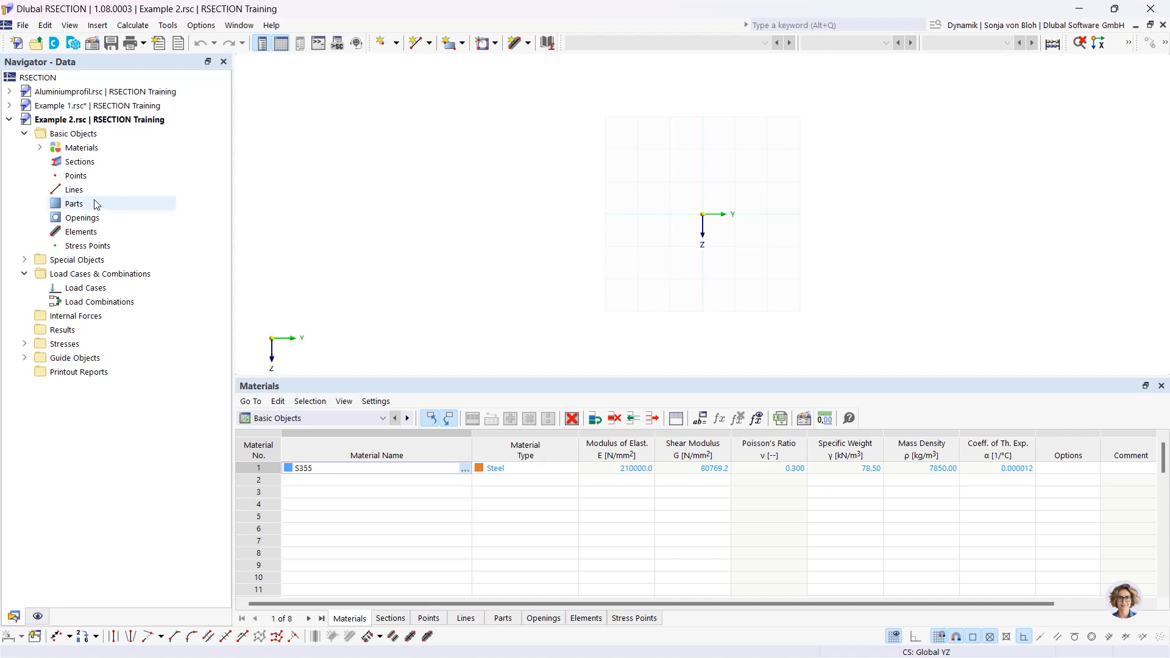
# Change the model's material from the library to steel S235 of EN 1993-1-1:2005-05
pyautogui.click(39, 147)
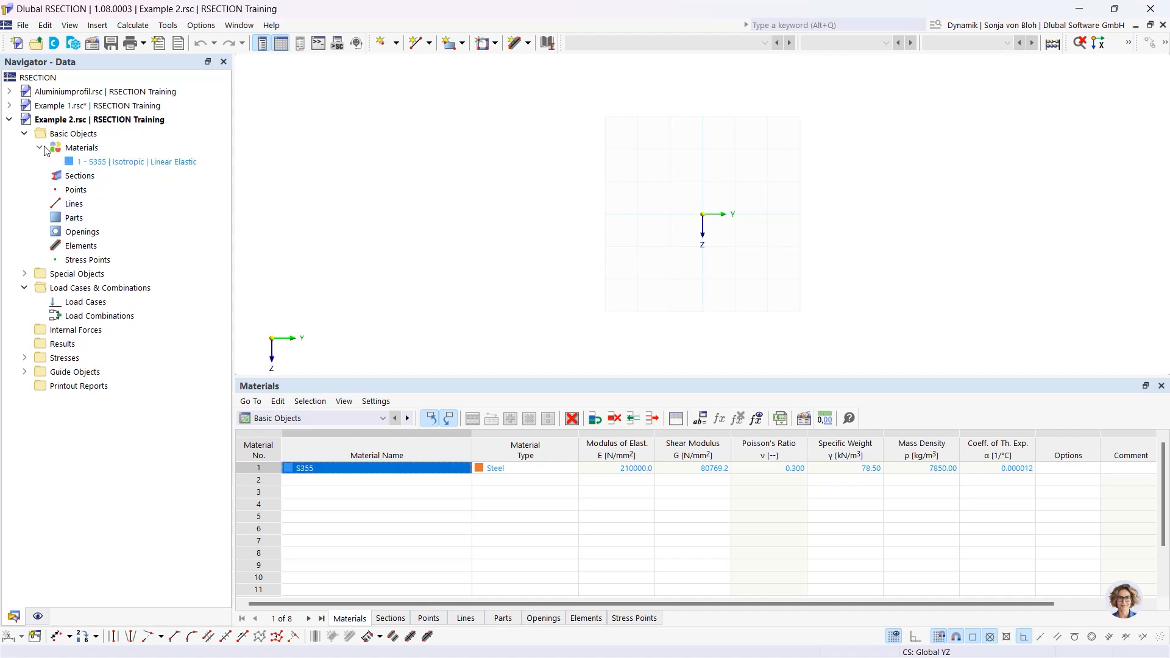
pyautogui.doubleClick(126, 162)
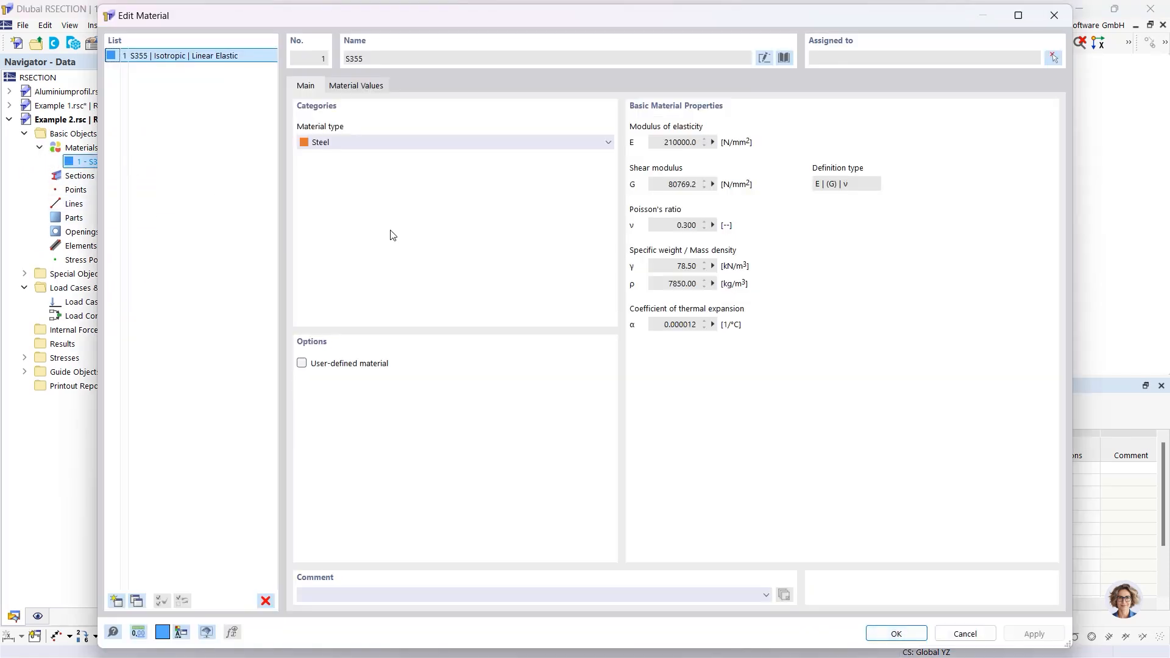
pyautogui.click(784, 59)
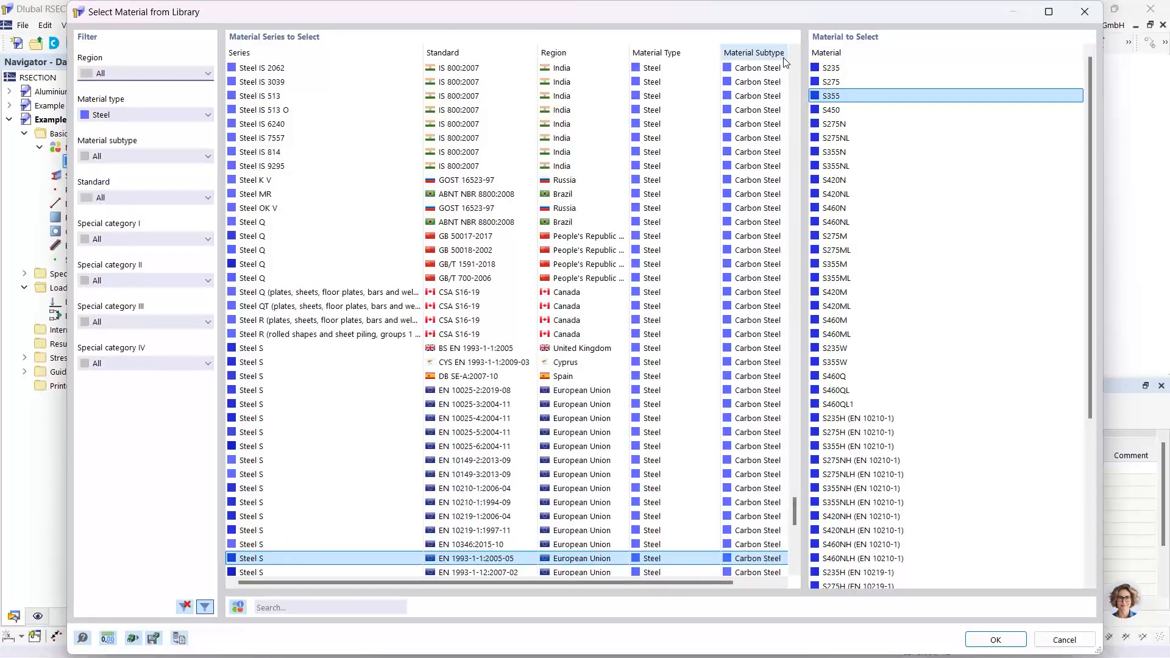
pyautogui.click(305, 607)
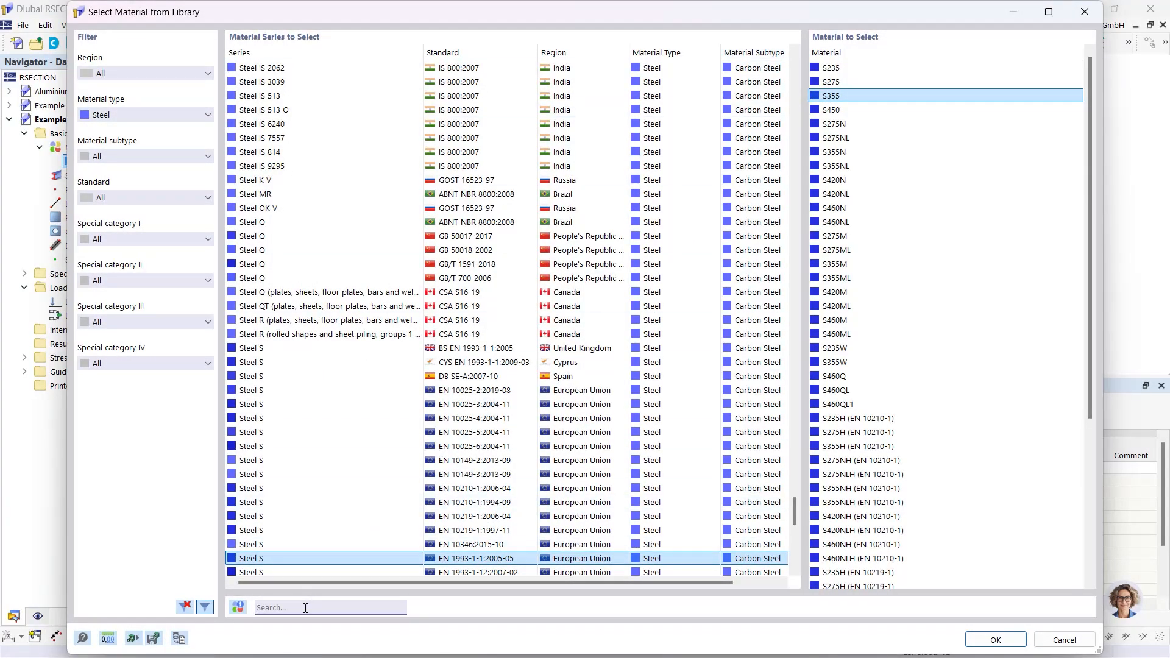
pyautogui.write('S23')
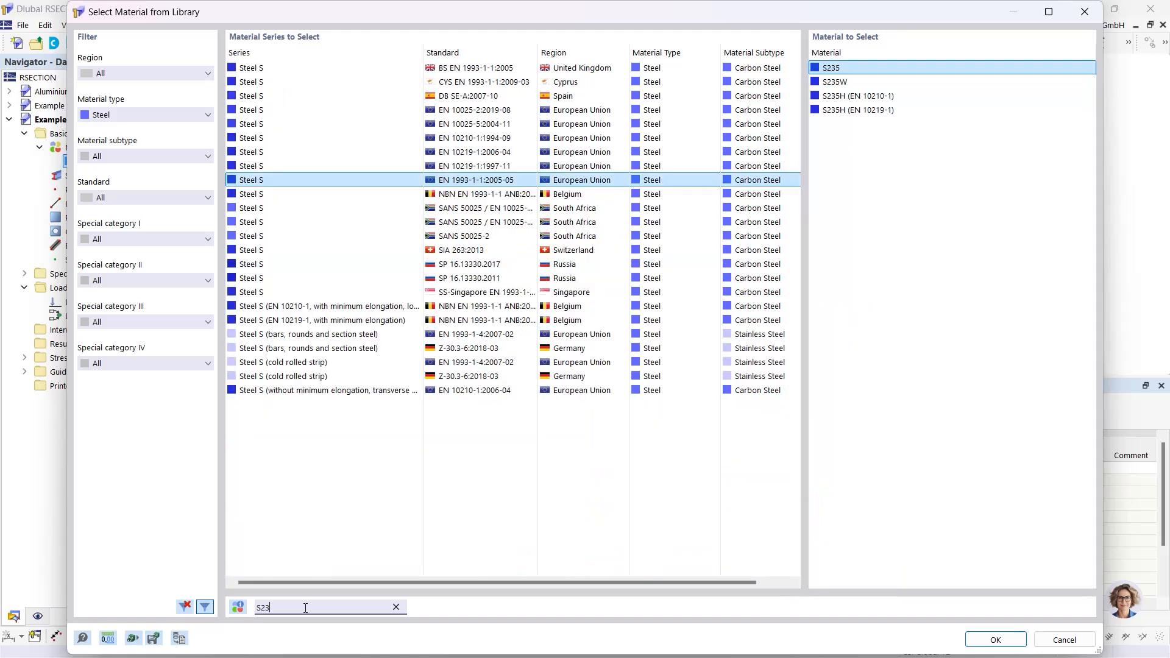
pyautogui.write('5')
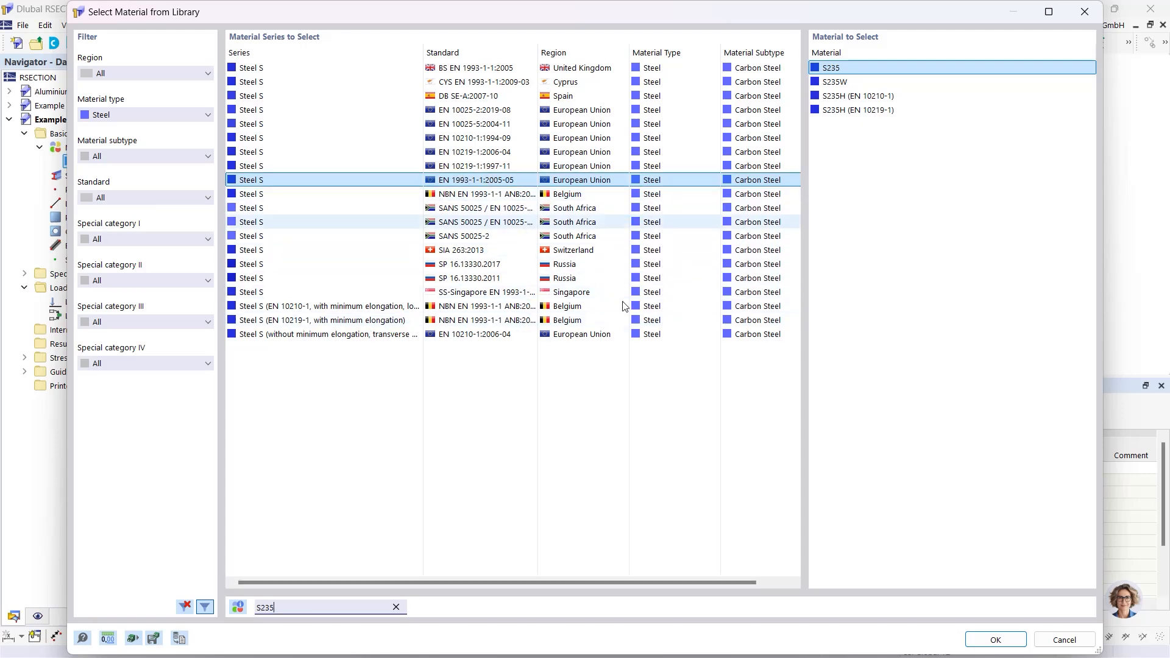
pyautogui.click(994, 639)
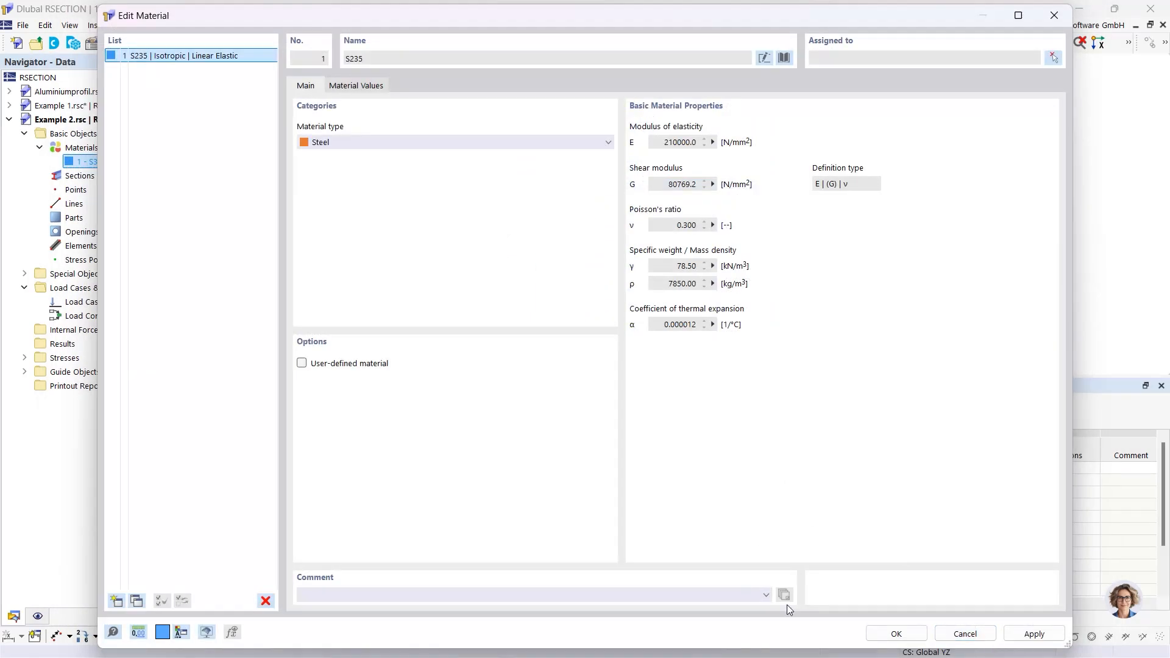
pyautogui.click(903, 638)
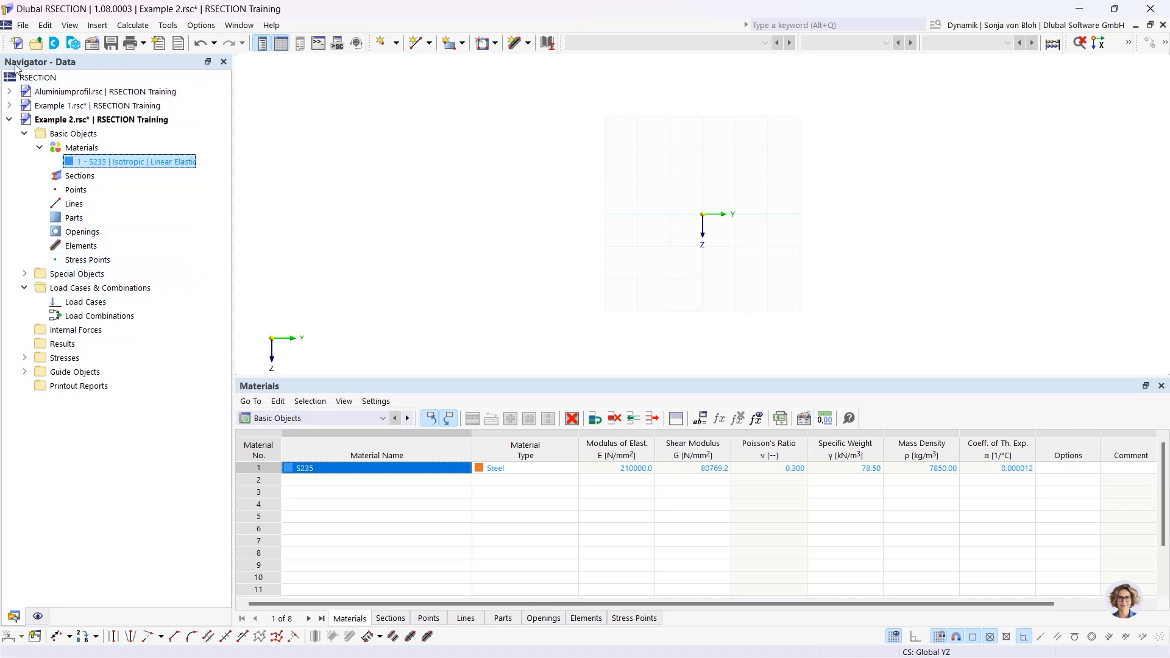
# Start a new section and choose IPEa 200 as its profile by name
pyautogui.rightClick(80, 176)
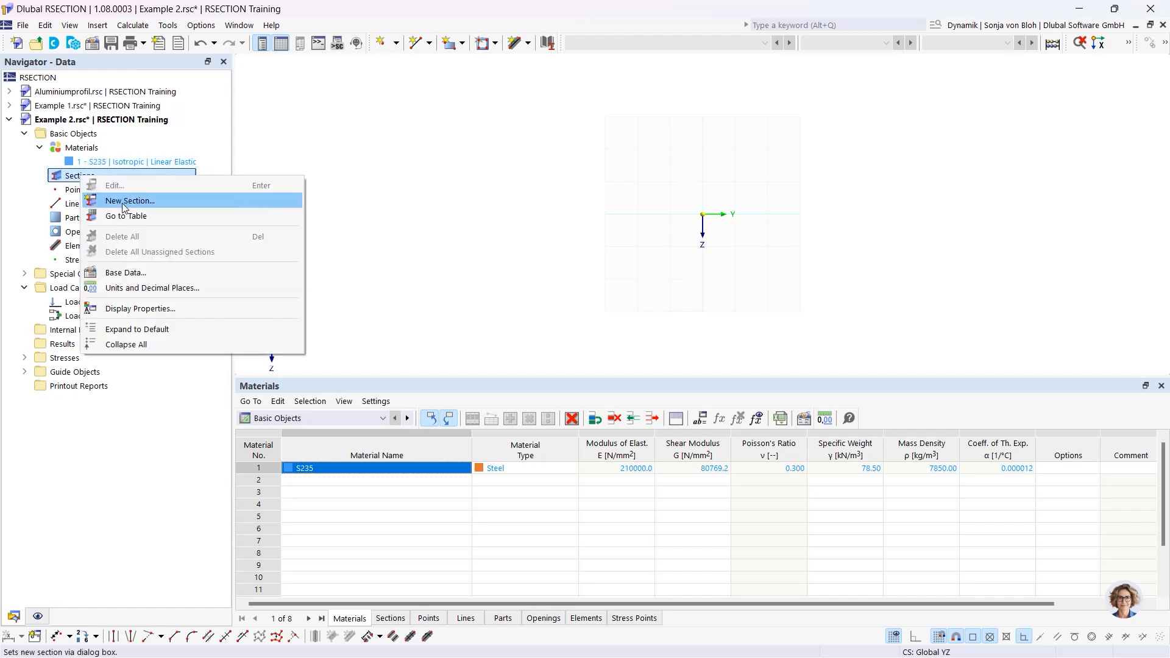
pyautogui.click(124, 201)
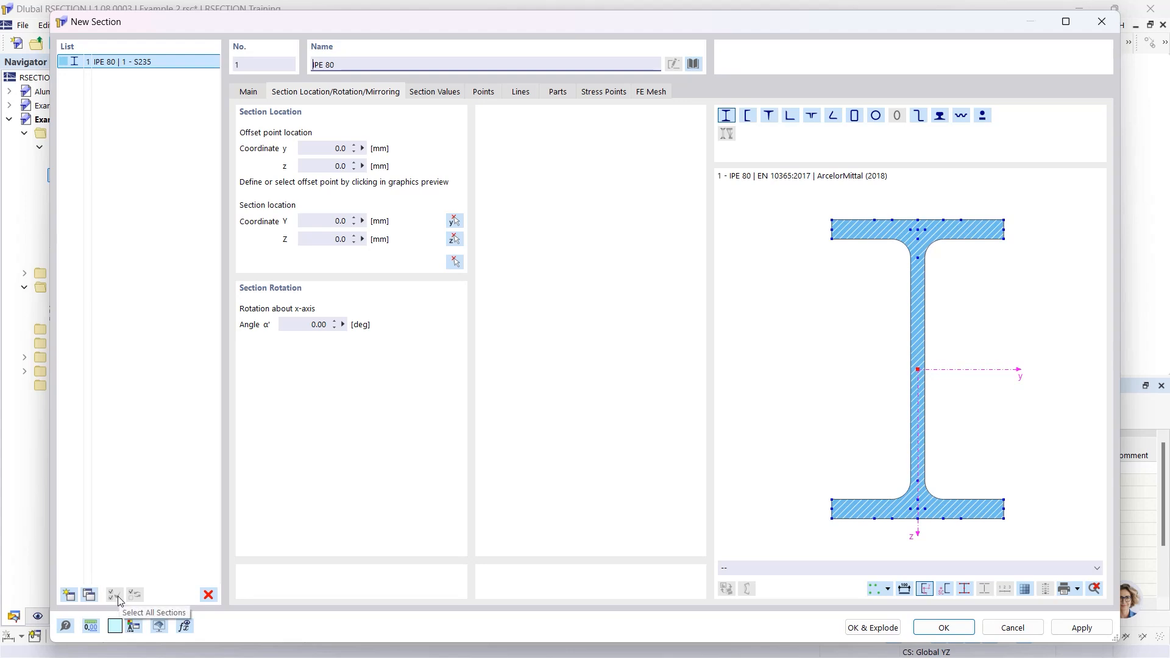
pyautogui.click(371, 65)
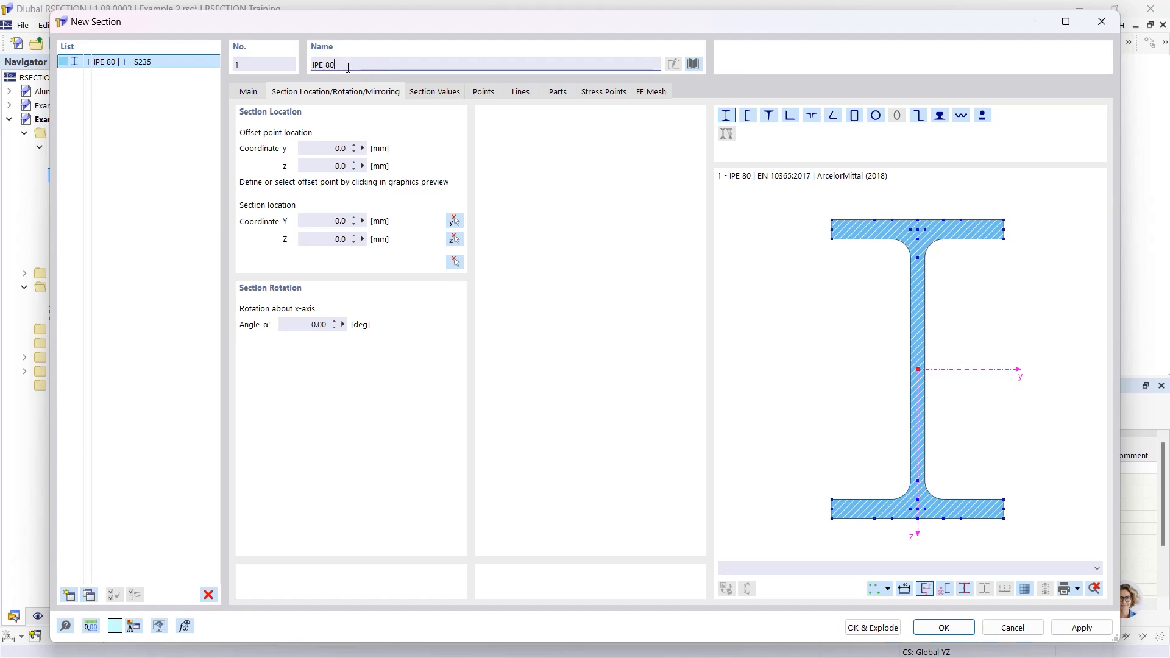
pyautogui.moveTo(347, 65); pyautogui.dragTo(327, 65)
pyautogui.write('2')
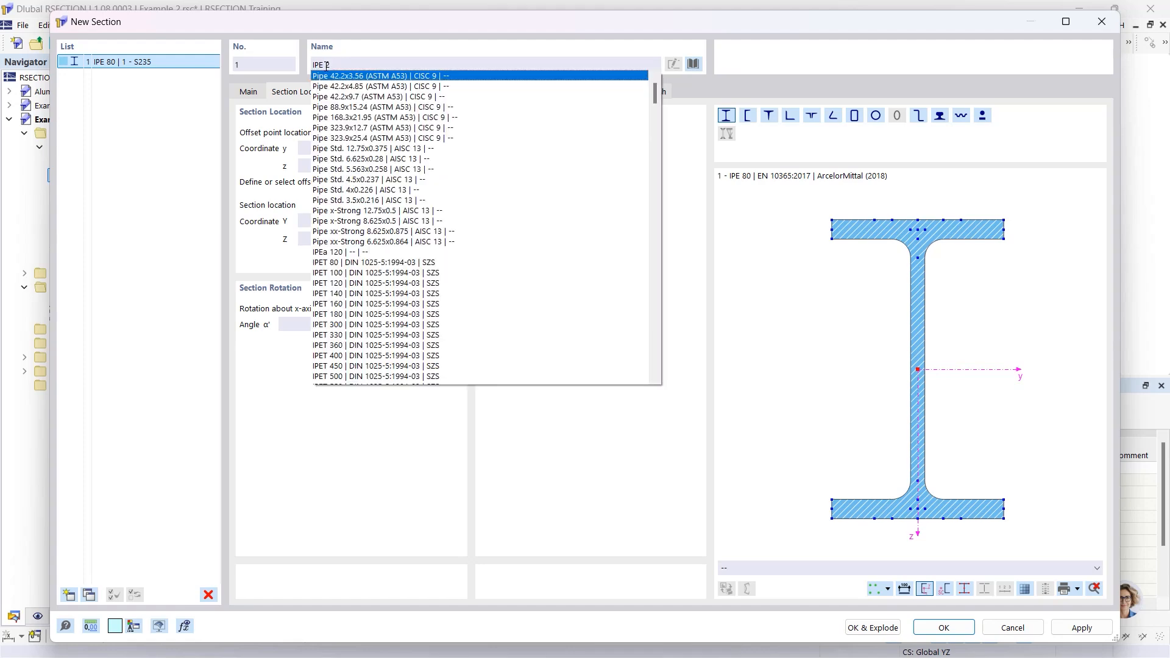
pyautogui.write('00')
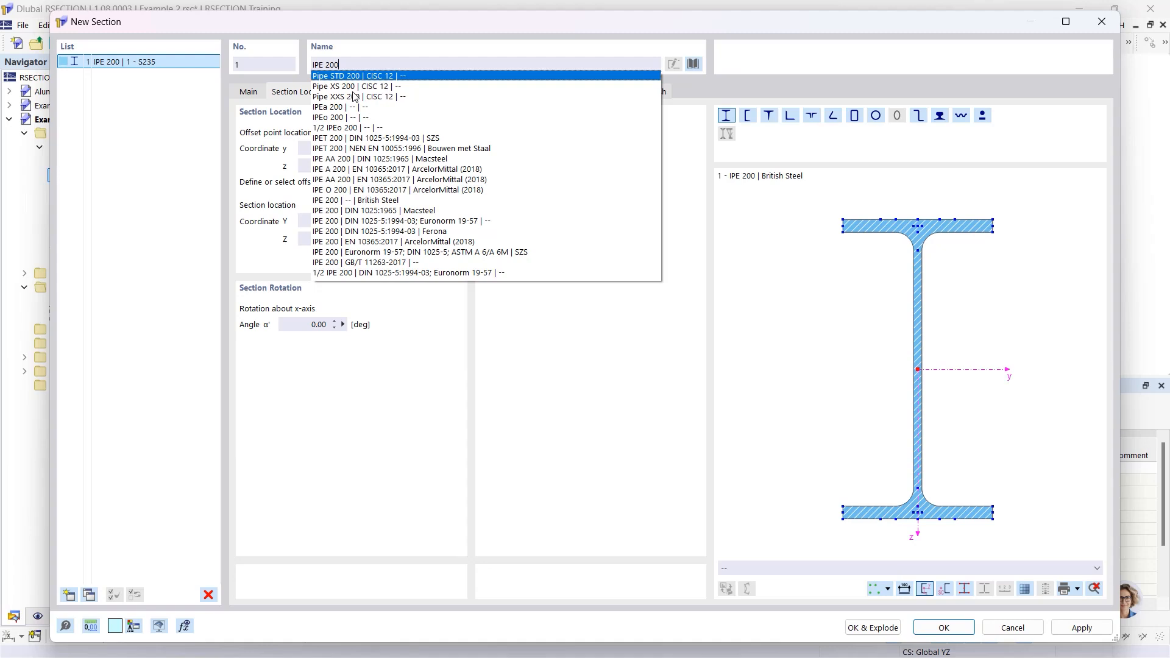
pyautogui.click(330, 107)
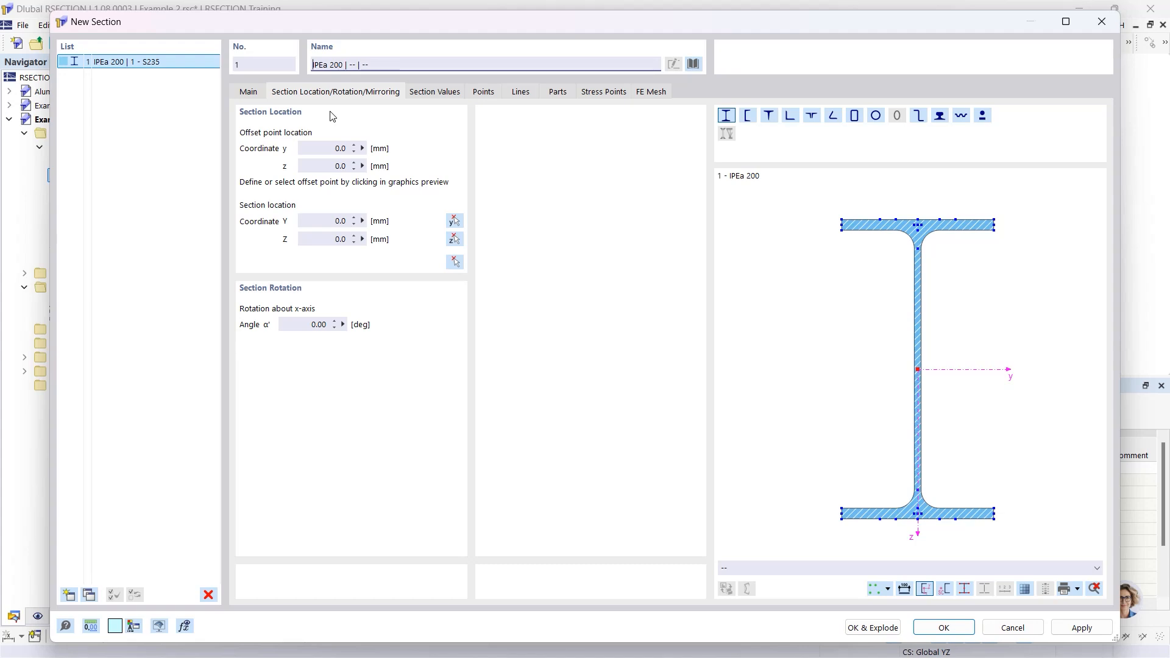
# Open the standardized steel angle sections in the section library and search for "L 20"
pyautogui.click(694, 65)
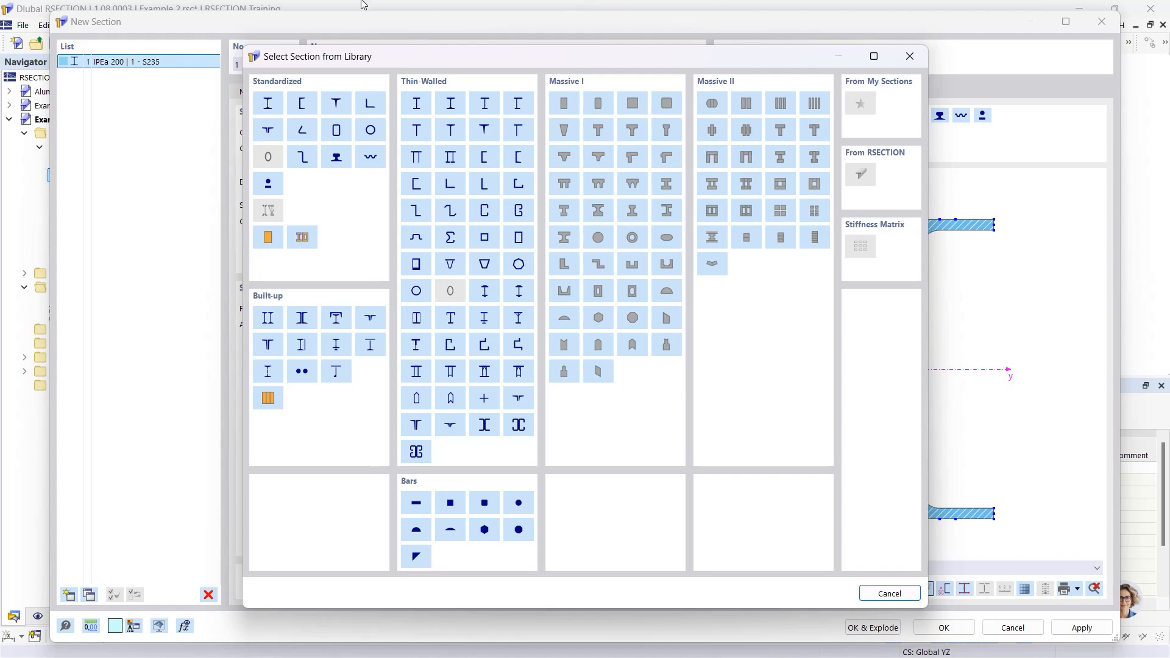
pyautogui.click(370, 106)
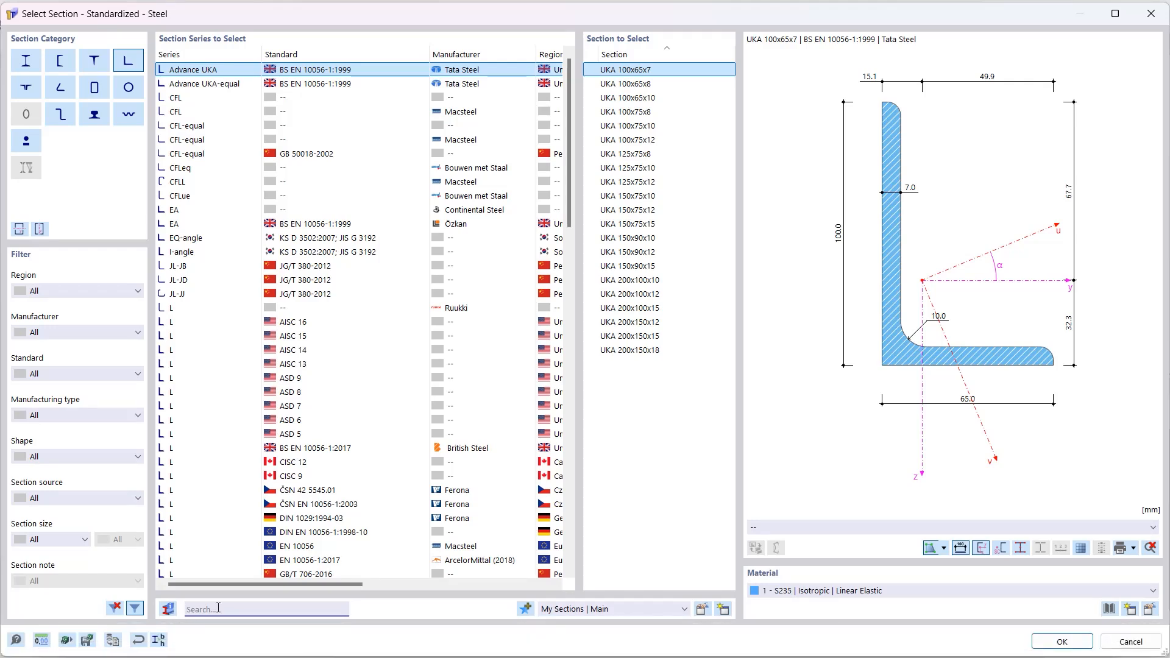
pyautogui.write('L 20')
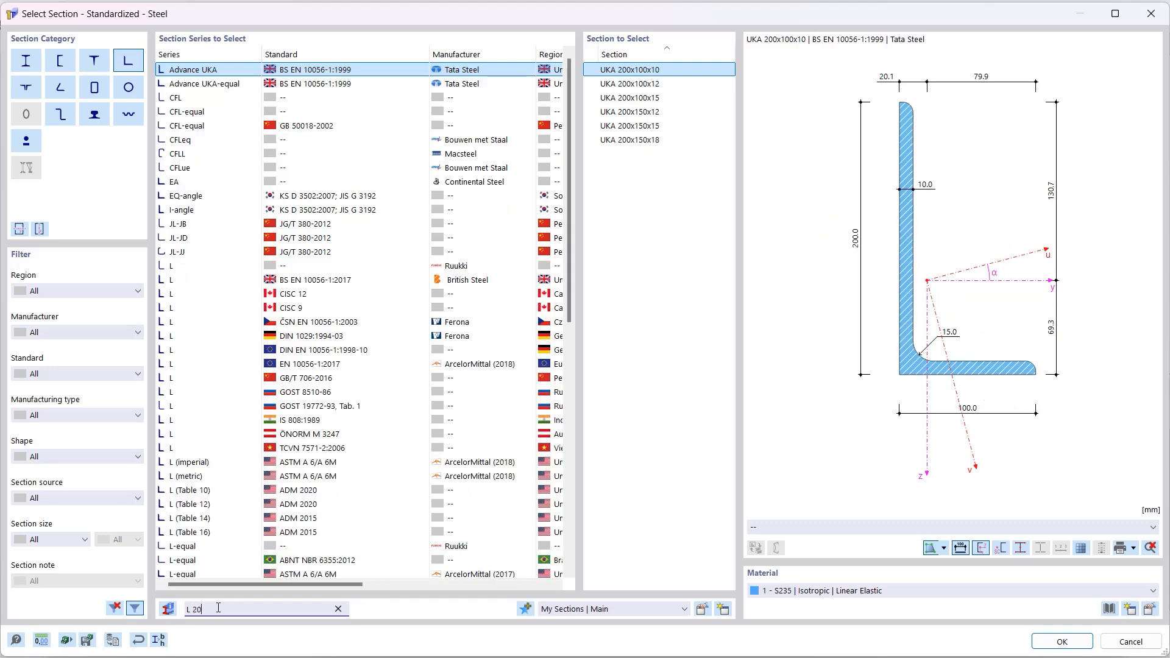
# Find and select the L 200x150x12 angle section to DIN EN 10056-1:1998-10 as the new section
pyautogui.write('0x')
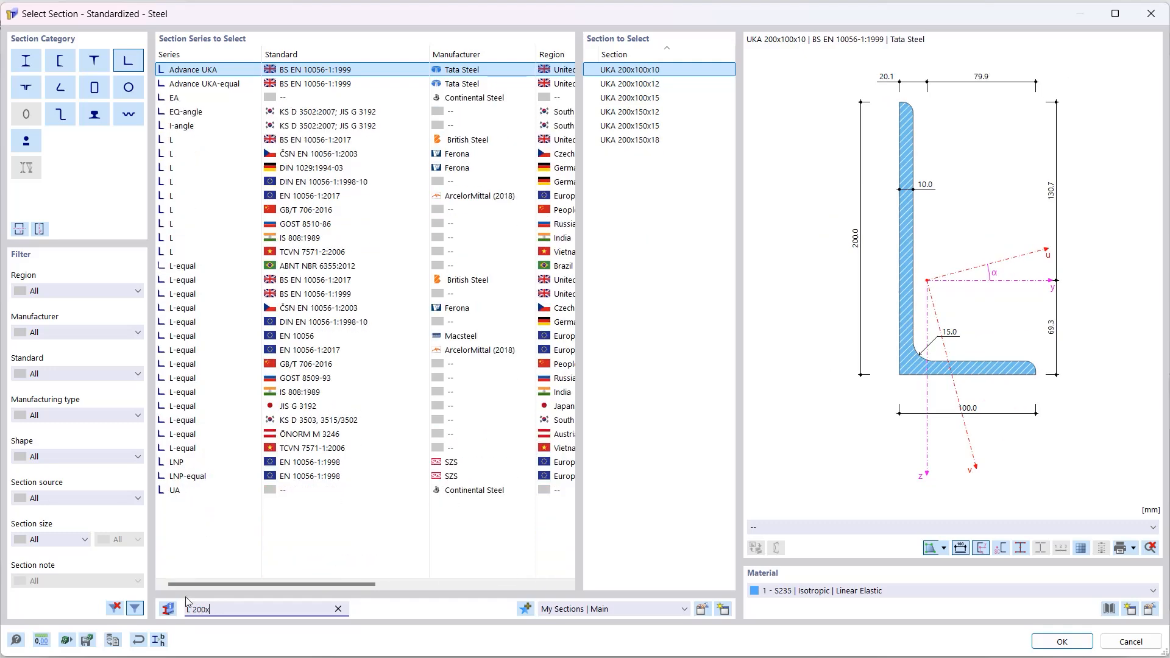
pyautogui.write('15')
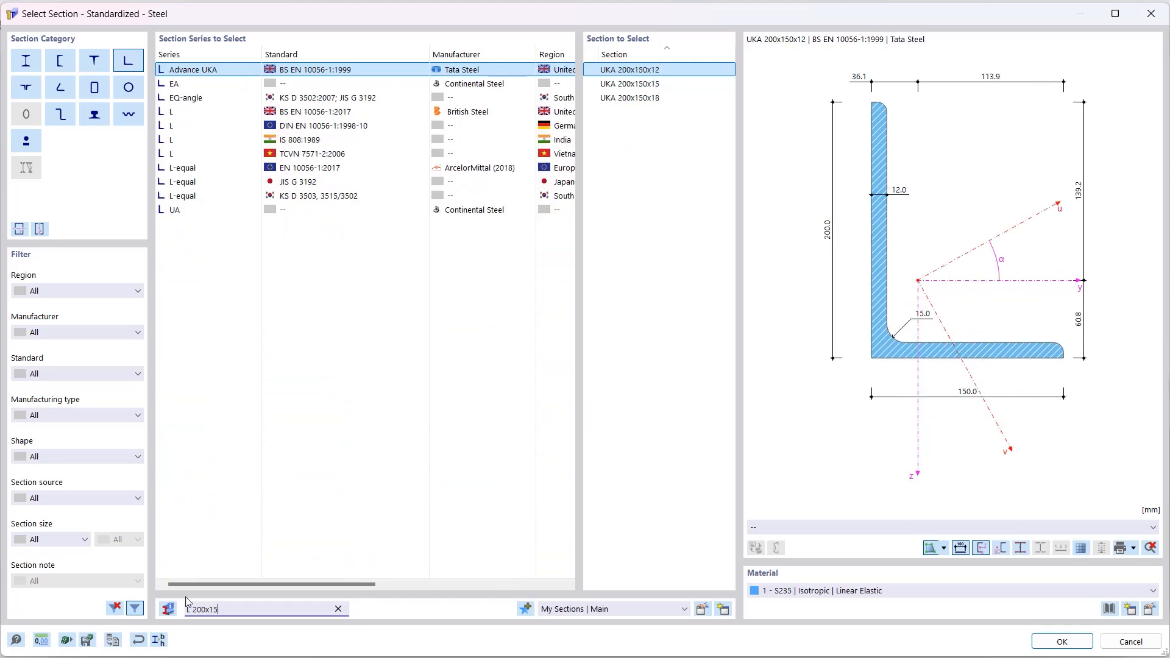
pyautogui.write('0x')
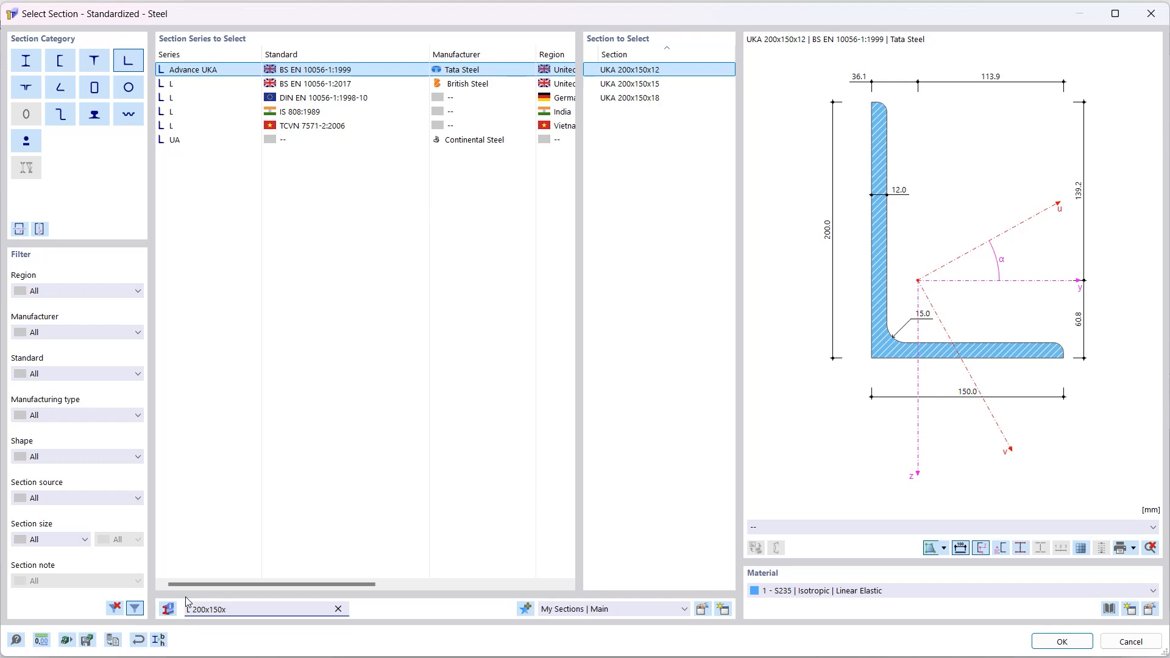
pyautogui.write('12')
pyautogui.click(316, 101)
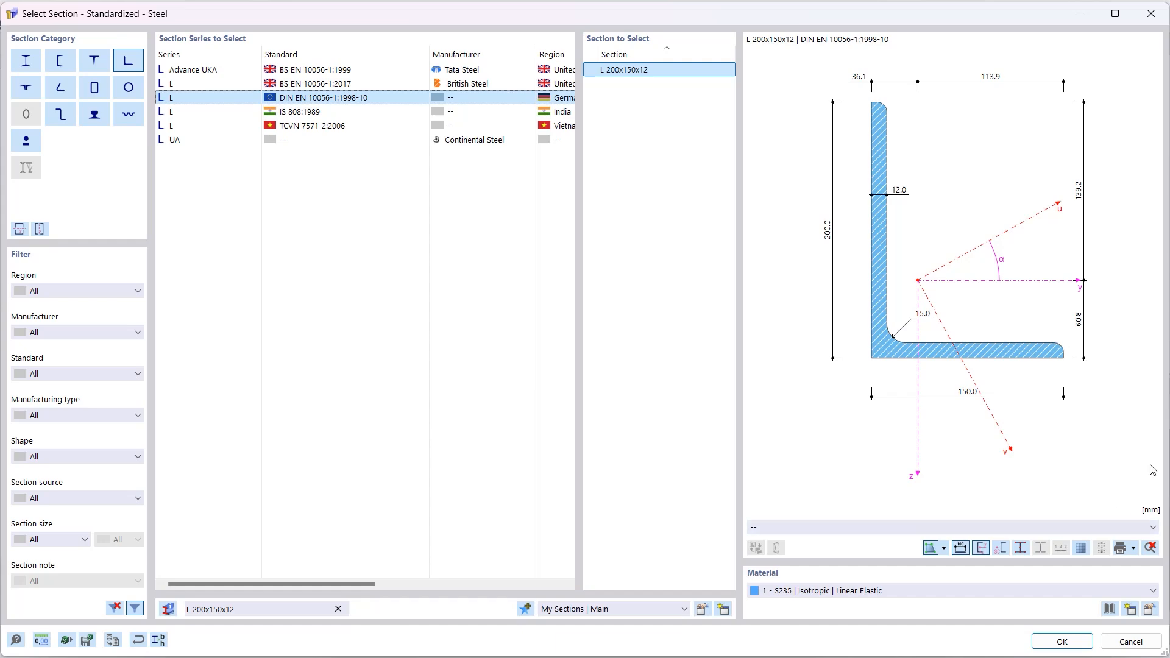
pyautogui.click(1062, 641)
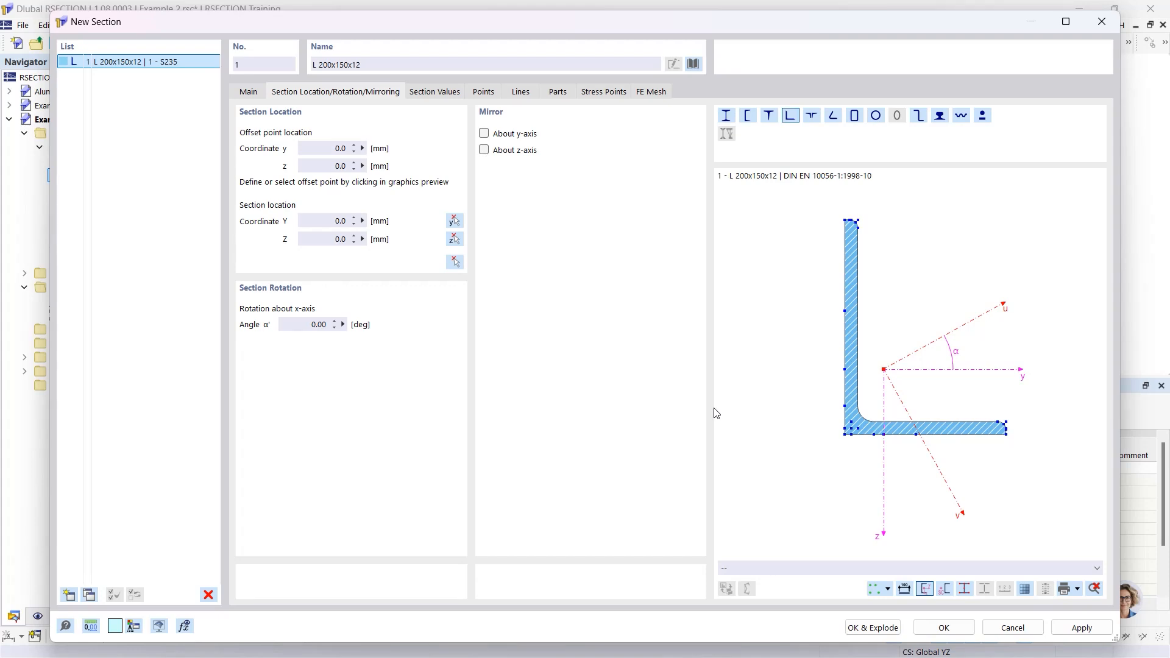
# Mirror the angle section about its y-axis and set its rotation about the x-axis to 90°
pyautogui.click(484, 133)
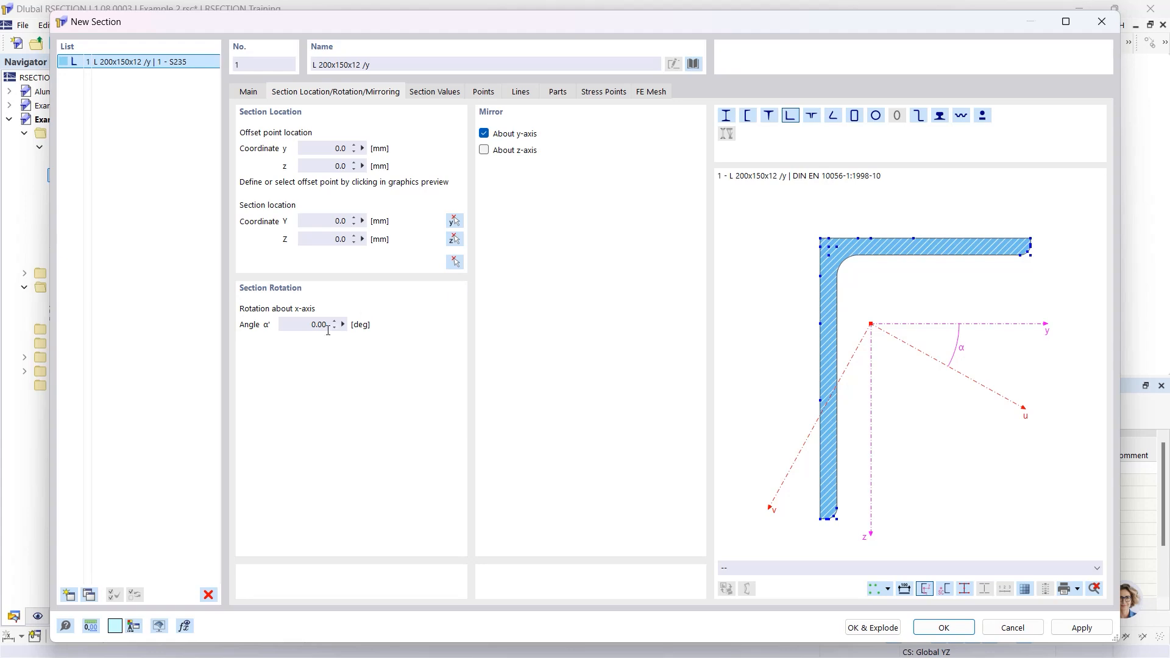
pyautogui.click(302, 326)
pyautogui.write('90')
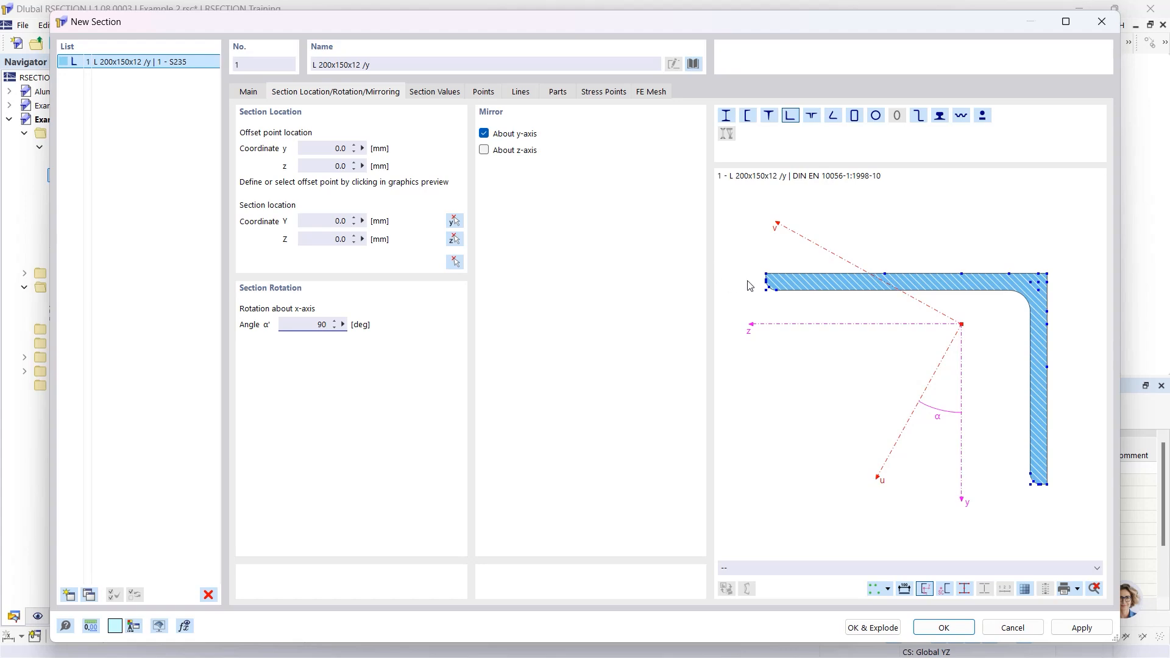
# Use the mid-thickness point at the horizontal leg's free end as offset point, place it at the origin, and create the section
pyautogui.scroll(5, 775, 278)
pyautogui.scroll(3, 775, 278)
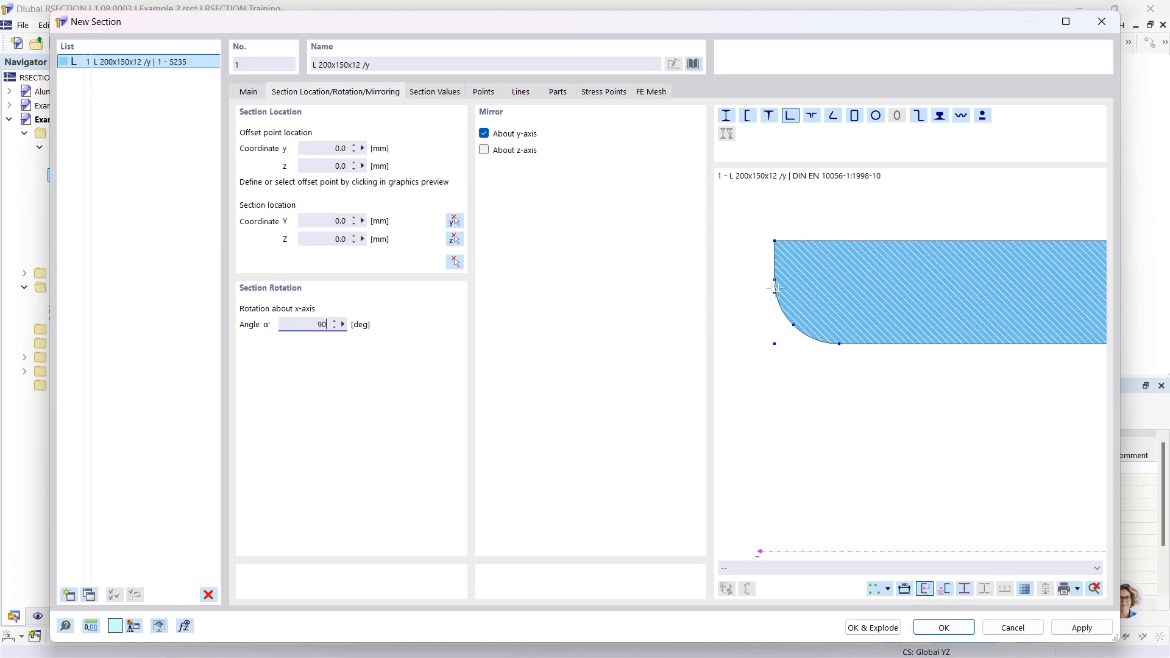
pyautogui.click(774, 293)
pyautogui.click(331, 222)
pyautogui.click(455, 263)
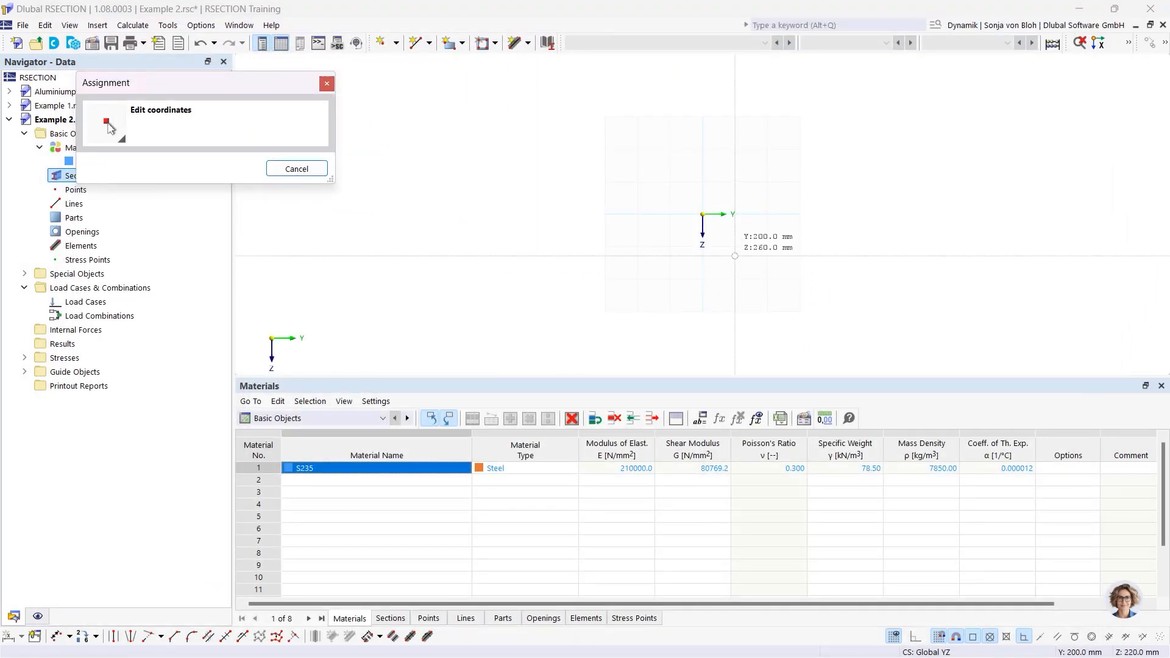
pyautogui.scroll(9, 723, 215)
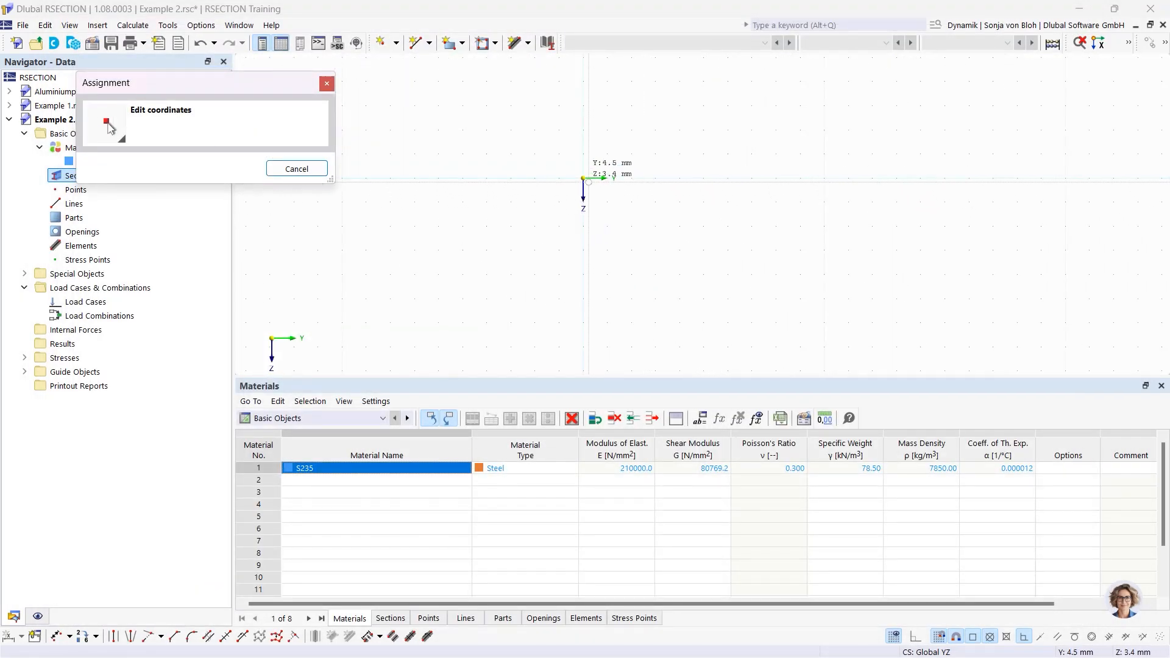
pyautogui.click(585, 180)
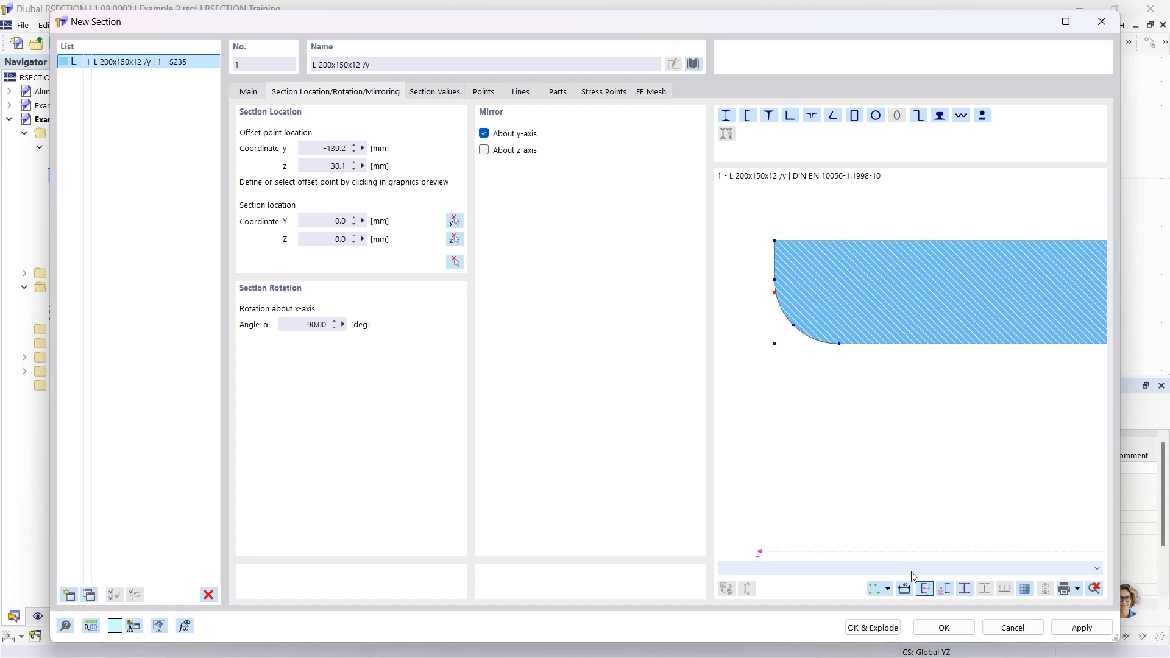
pyautogui.click(925, 628)
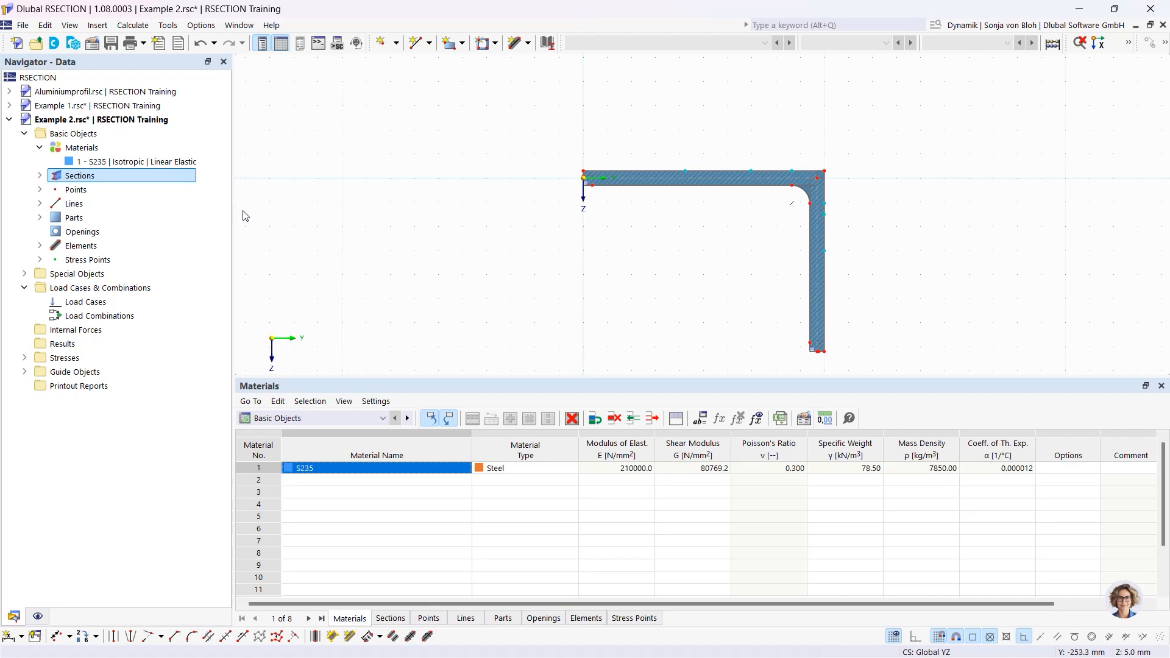
# Inspect the vertical leg's element and the boundary-line part that make up the angle section
pyautogui.click(41, 245)
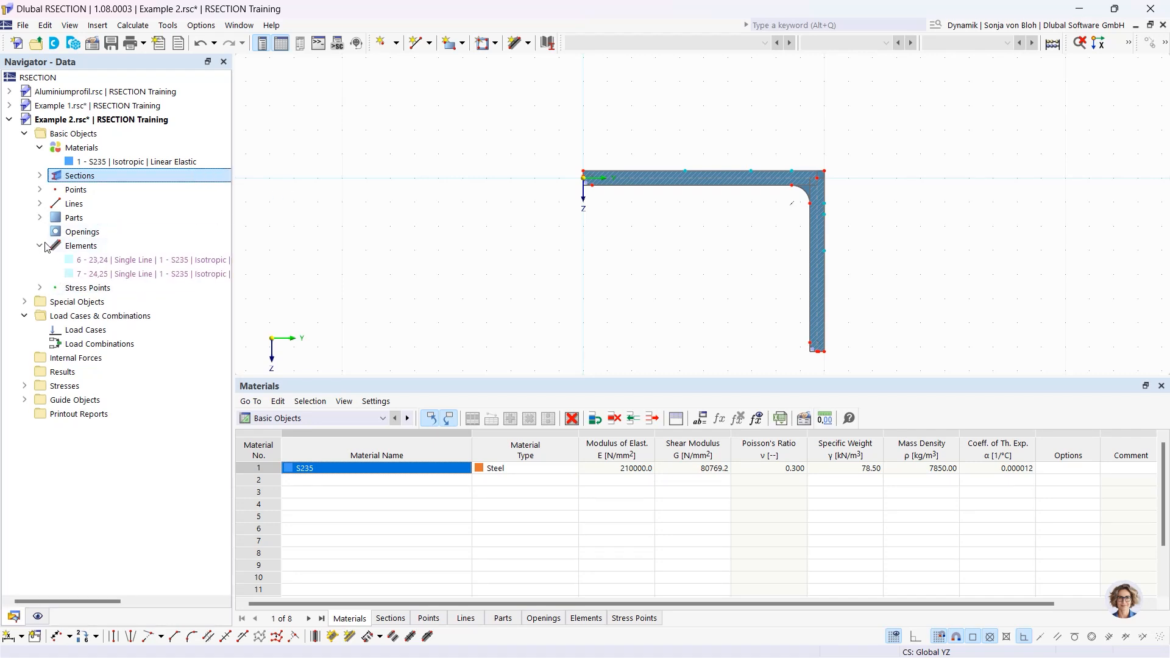
pyautogui.click(106, 274)
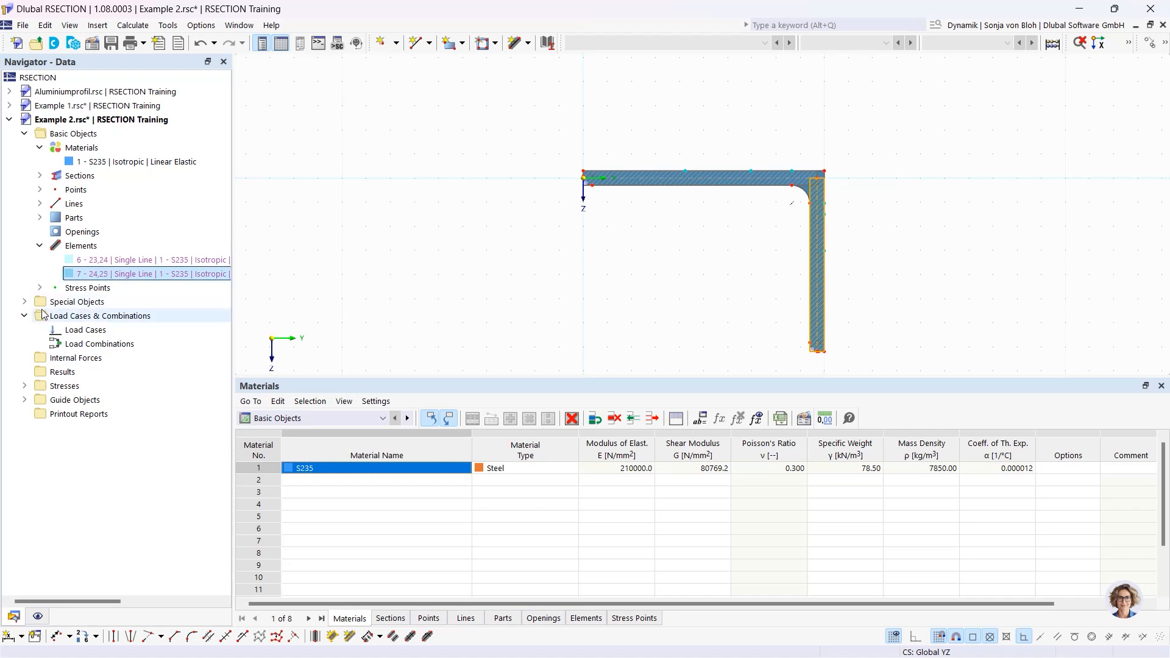
pyautogui.click(39, 217)
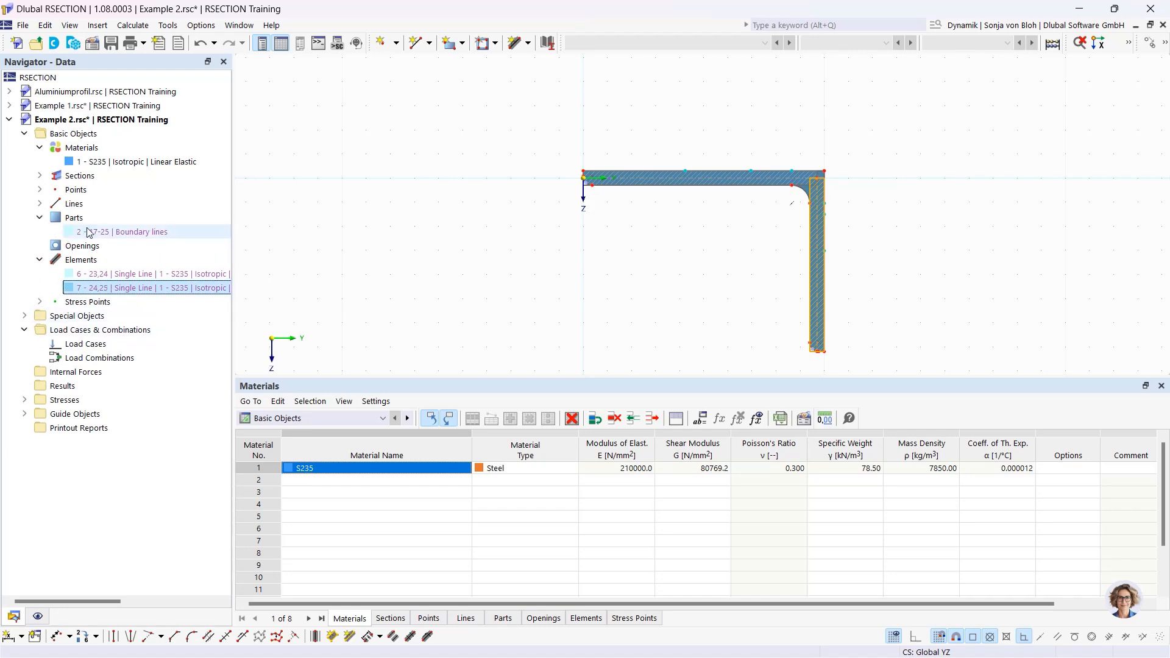
pyautogui.click(104, 231)
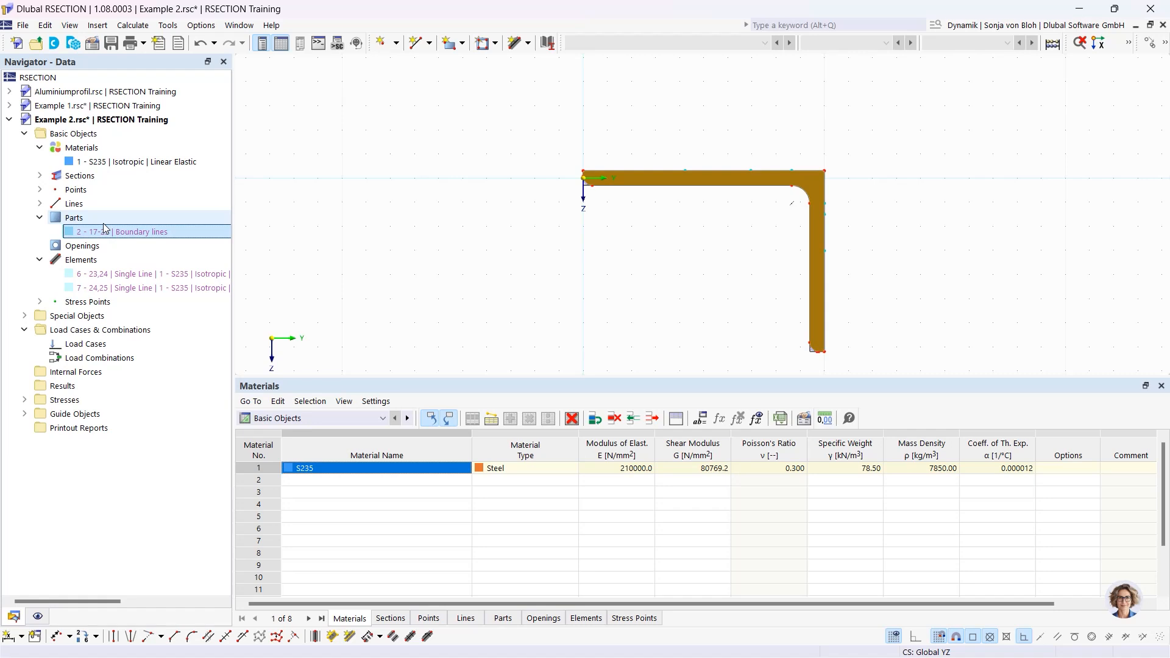
# Review the angle section's location, rotation and mirroring settings and the command for rotating selected objects
pyautogui.doubleClick(616, 180)
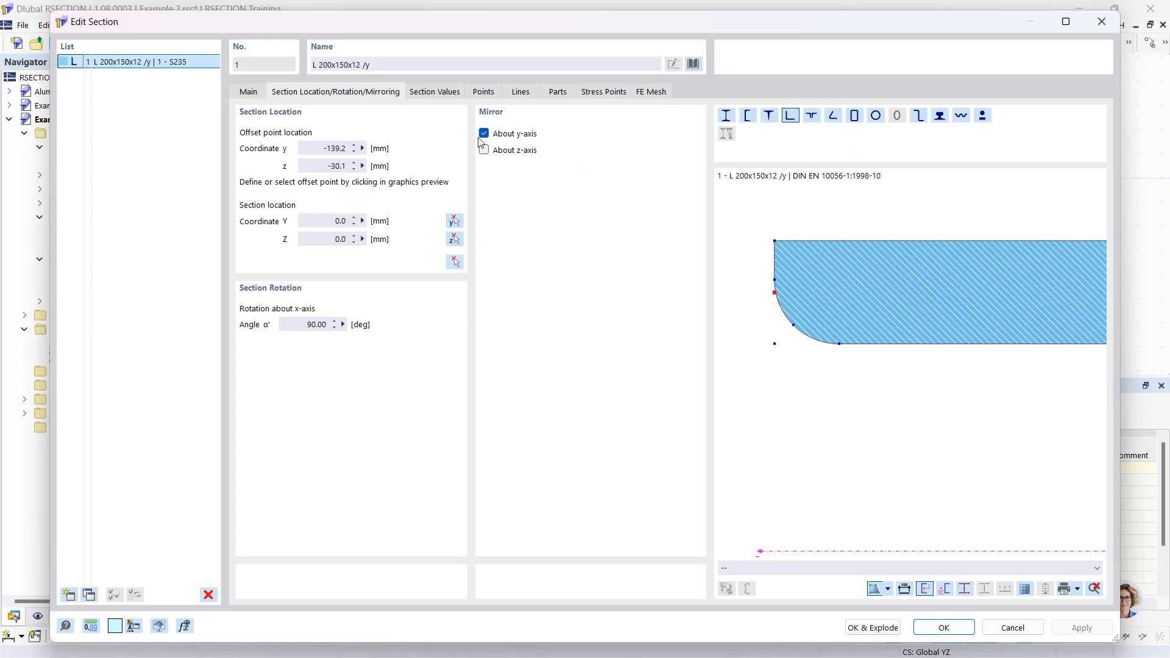
pyautogui.click(1100, 22)
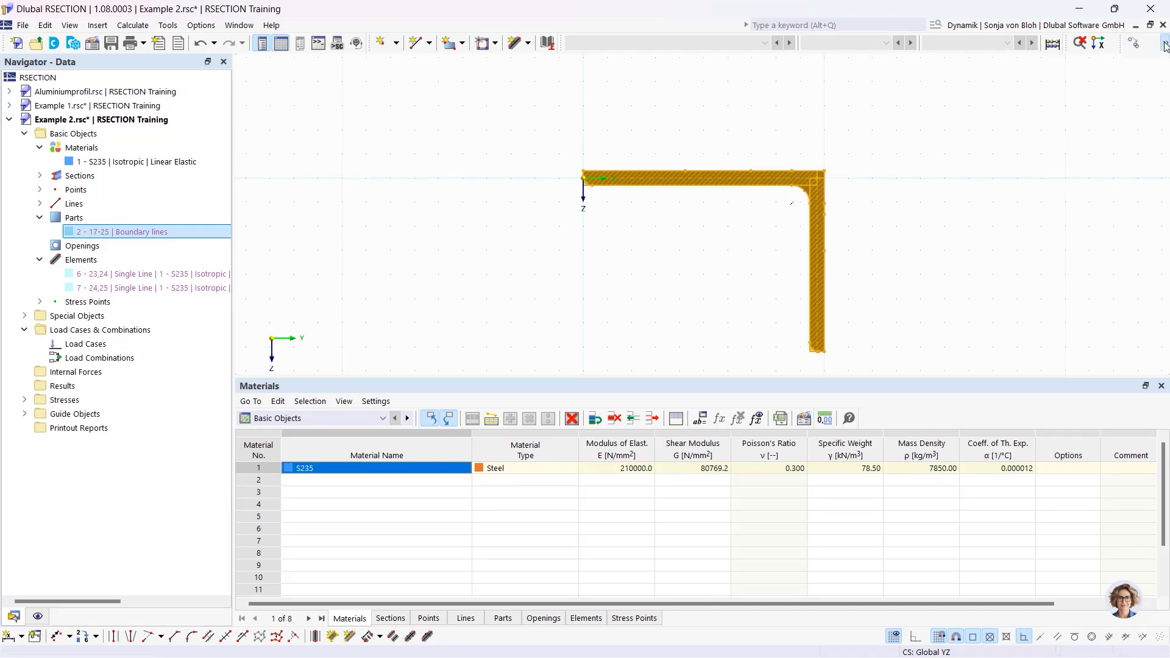
pyautogui.click(1165, 46)
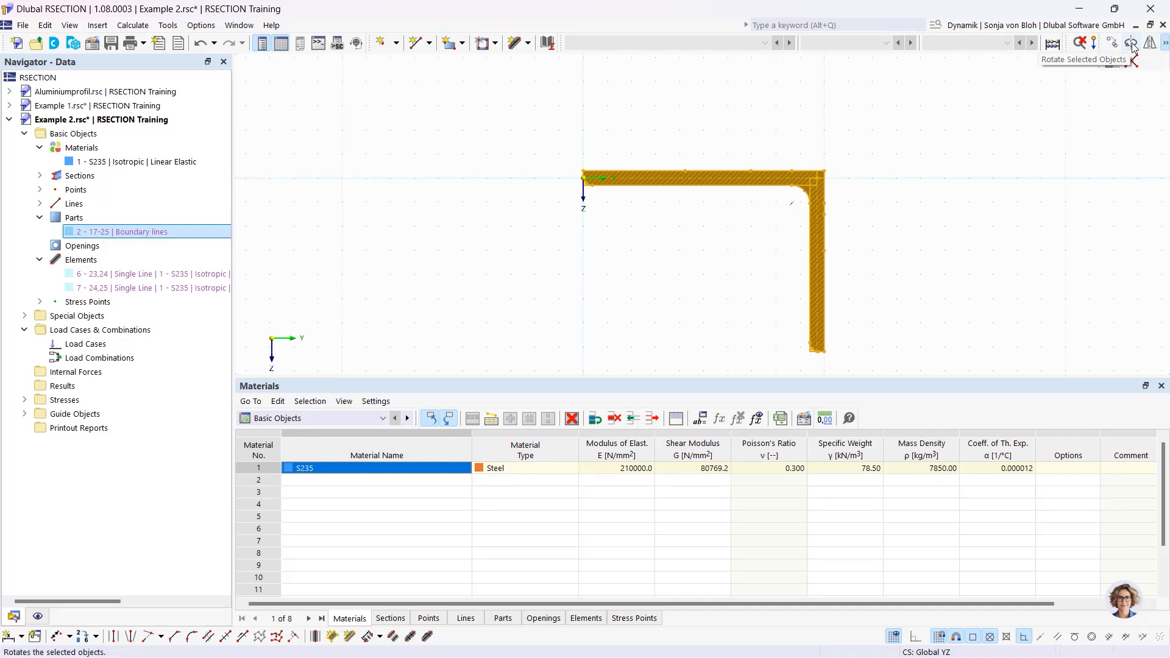
pyautogui.click(1132, 48)
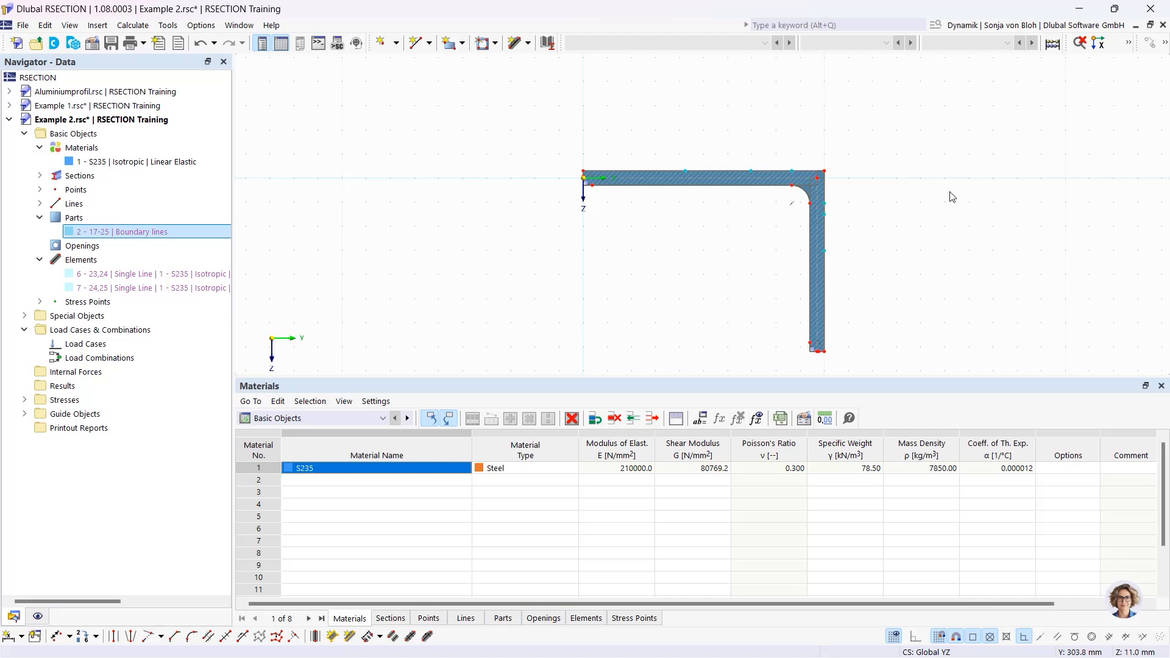
# Explode the angle section into individual editable objects and clear the selection
pyautogui.rightClick(610, 178)
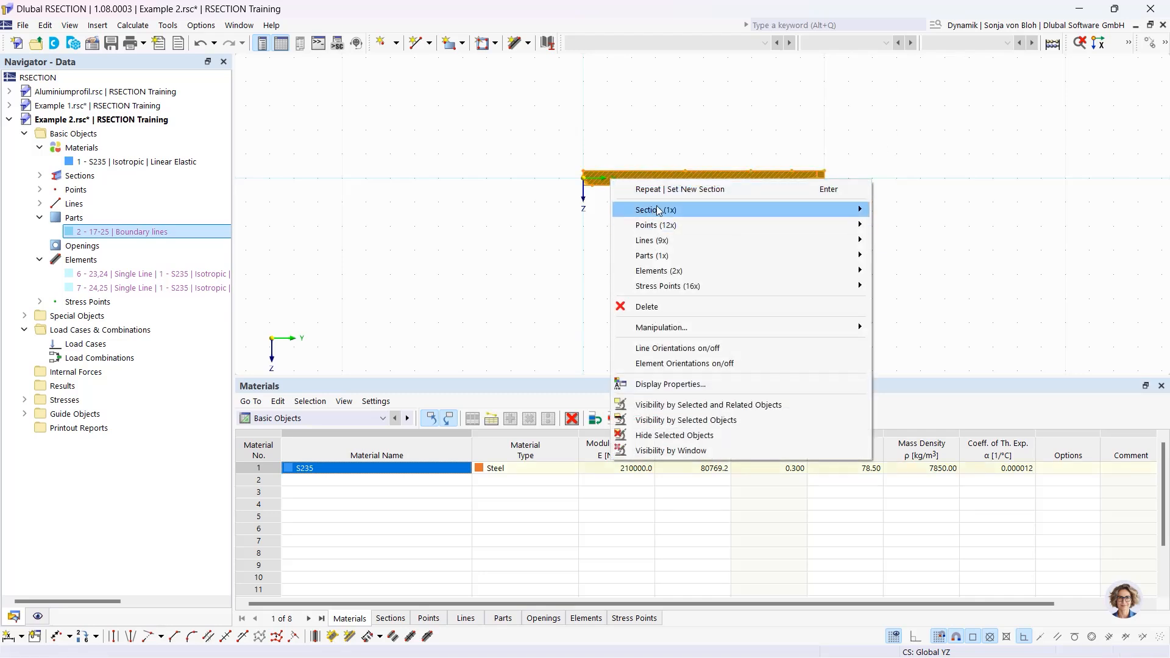
pyautogui.moveTo(658, 210)
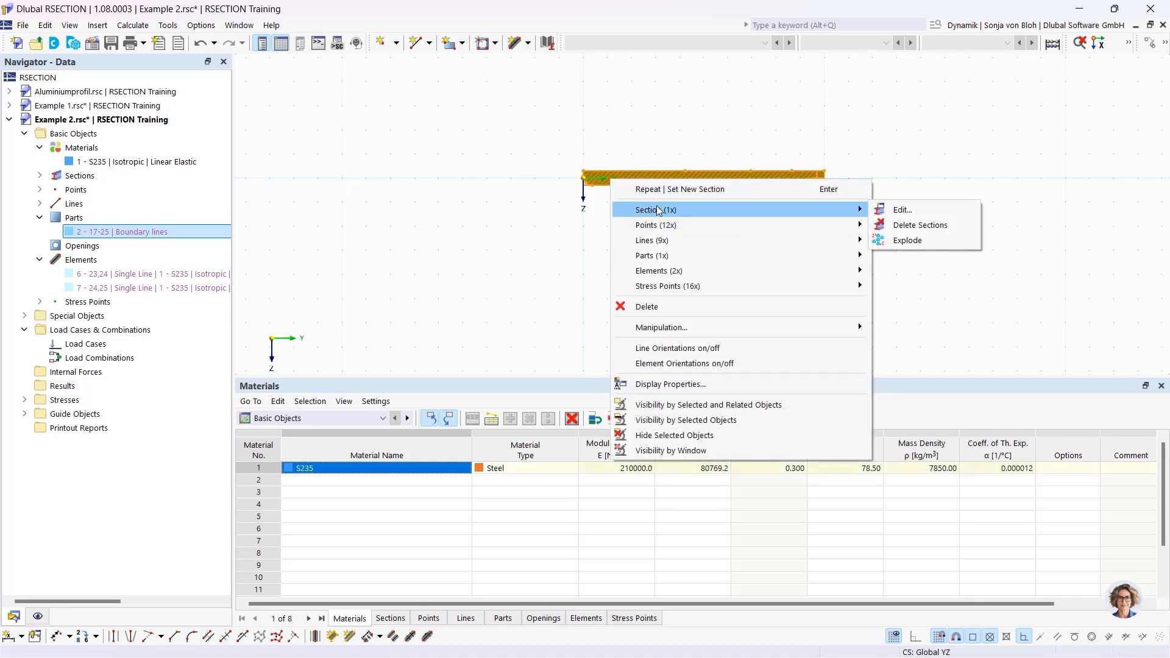
pyautogui.click(909, 240)
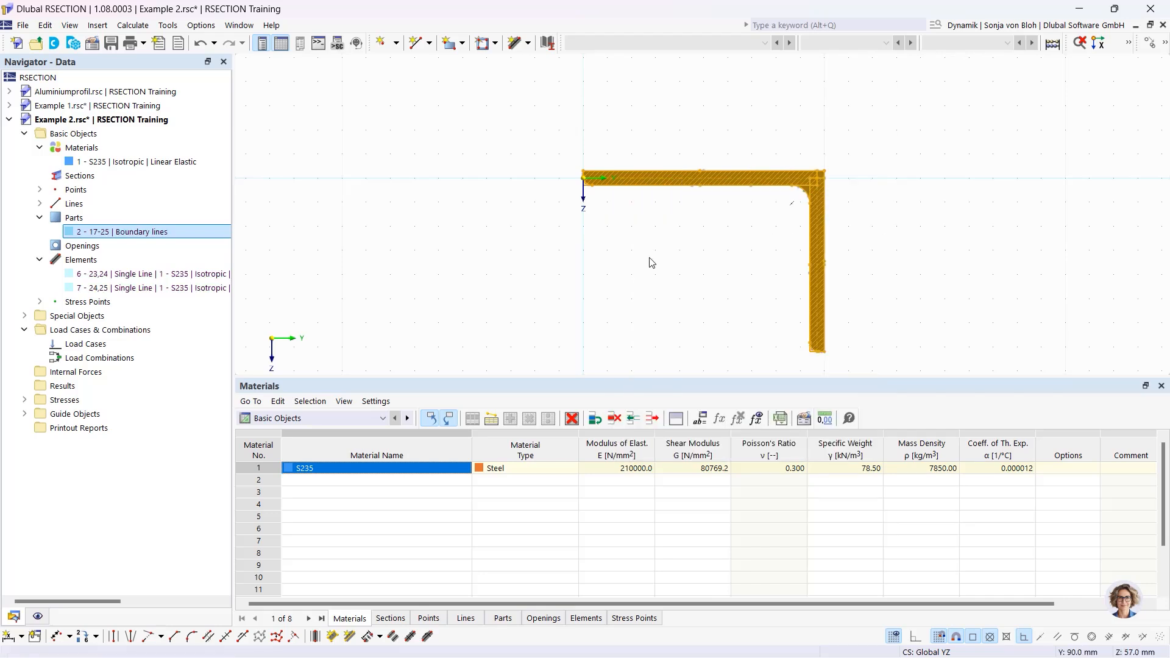
pyautogui.click(442, 278)
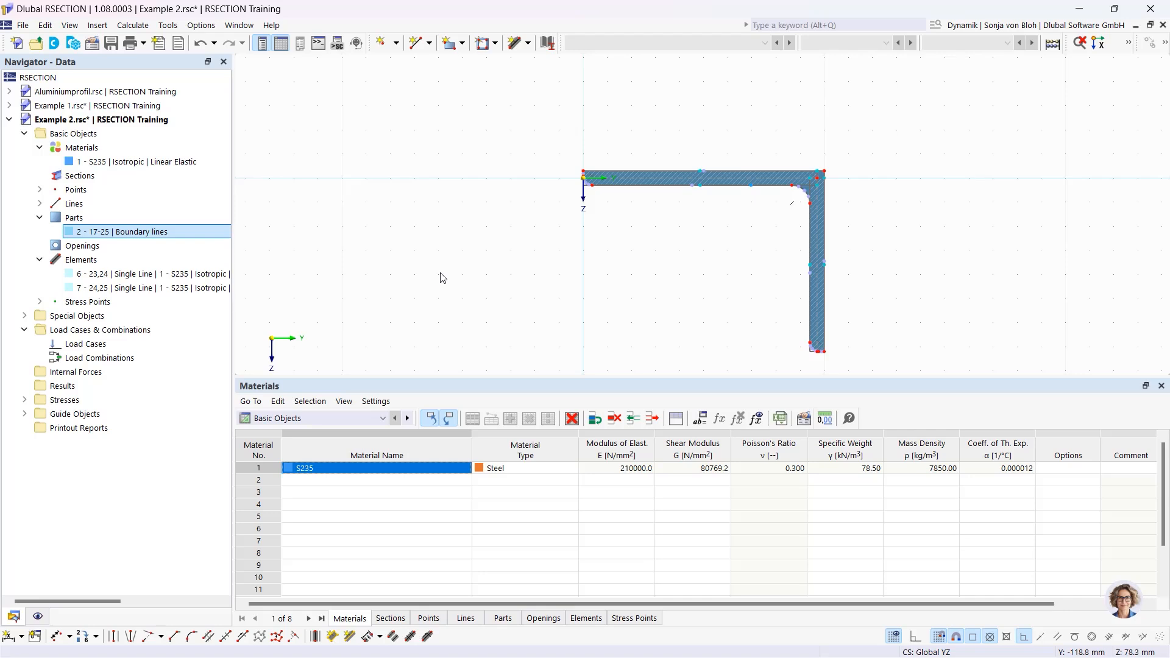
# Delete the rounded boundary arc at the free end of the angle's horizontal leg
pyautogui.scroll(6, 591, 186)
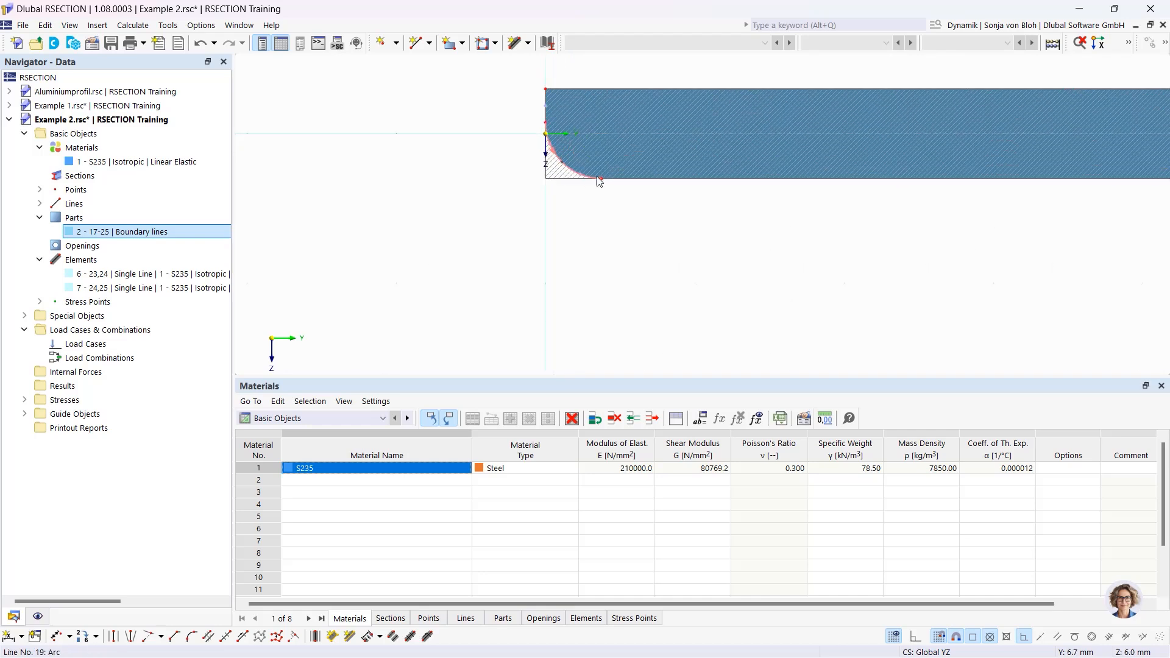
pyautogui.scroll(3, 597, 176)
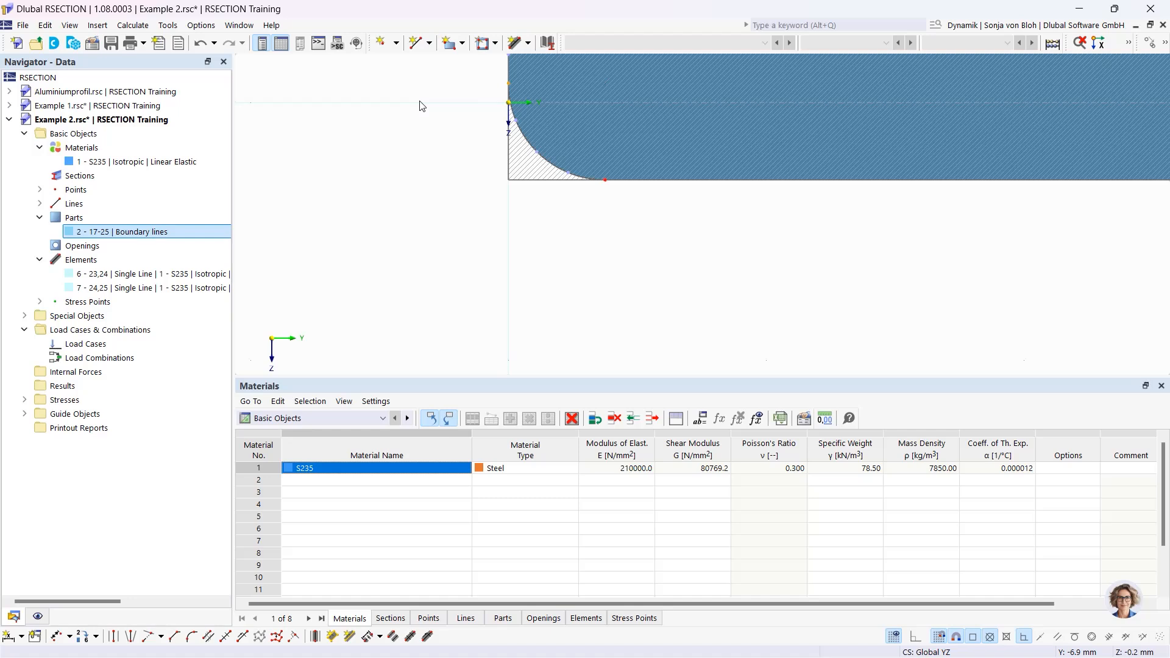
pyautogui.press('Delete')
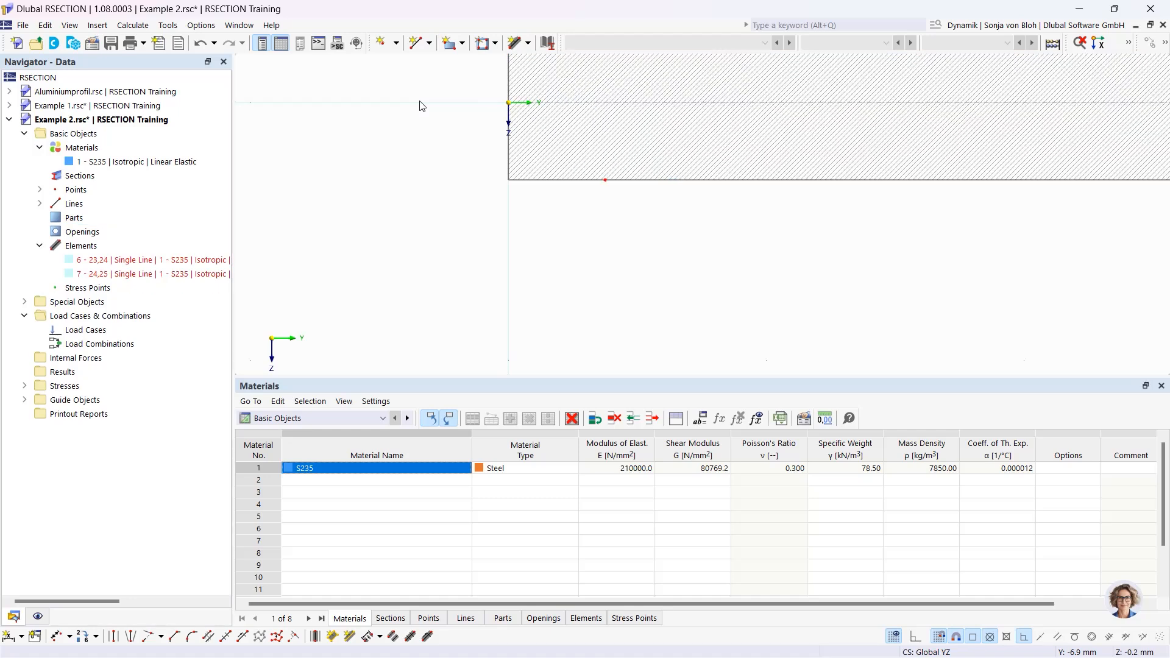
# Add a single-line element 200 mm long and 12 mm thick, running from the origin in the negative Y direction
pyautogui.scroll(-3, 615, 250)
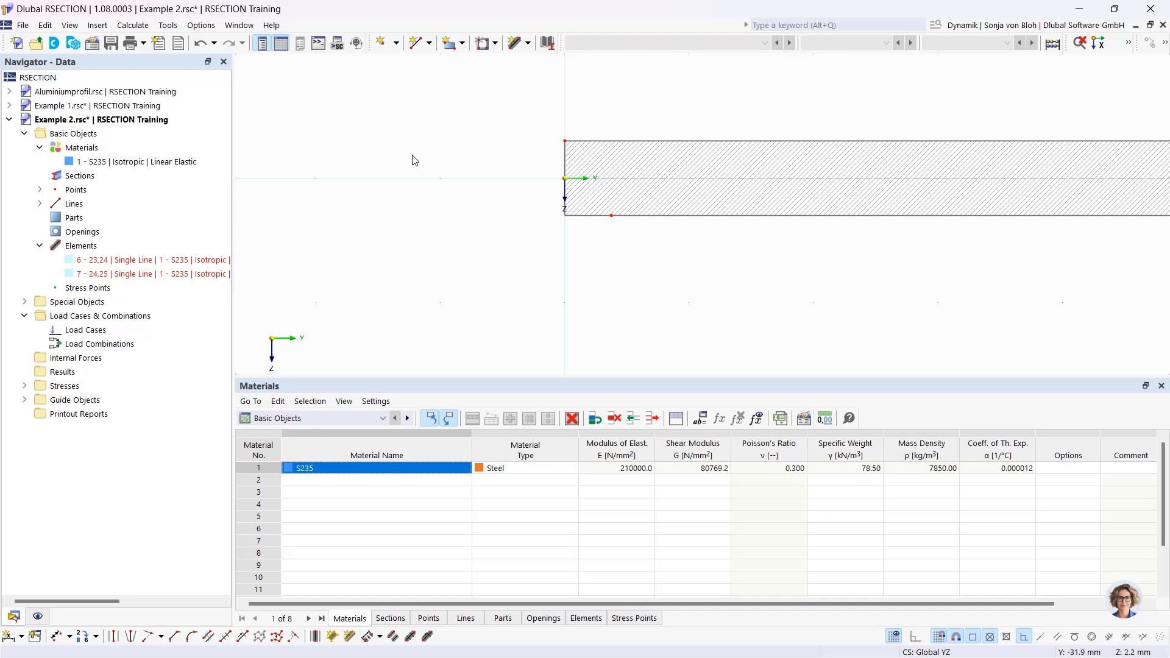
pyautogui.click(527, 44)
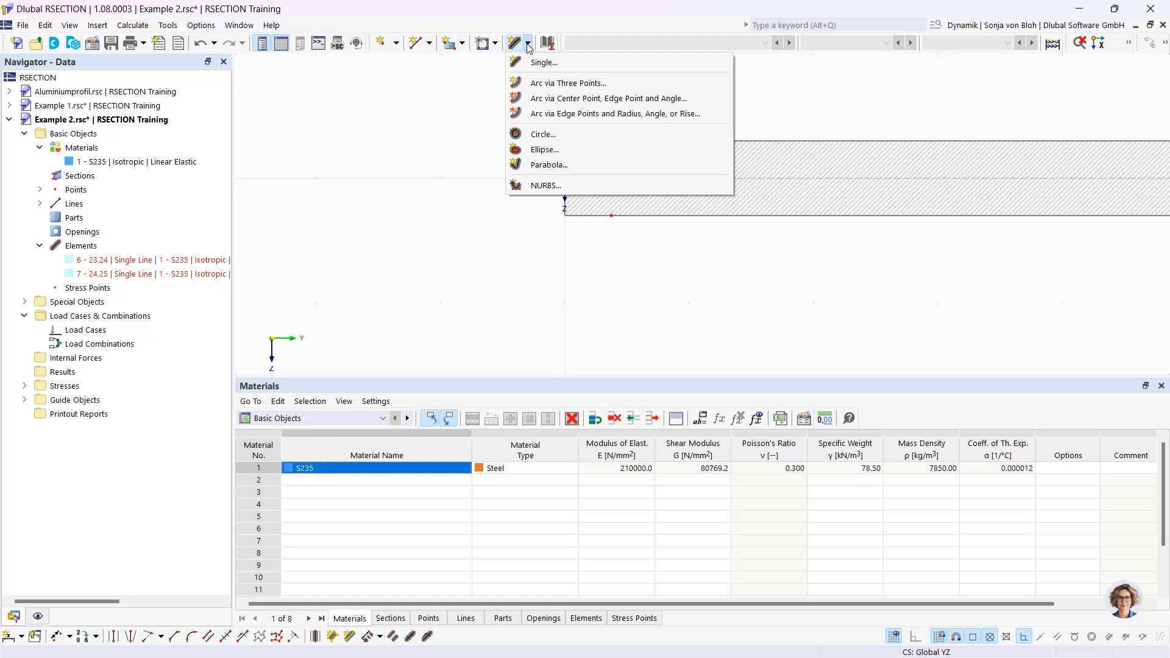
pyautogui.click(533, 63)
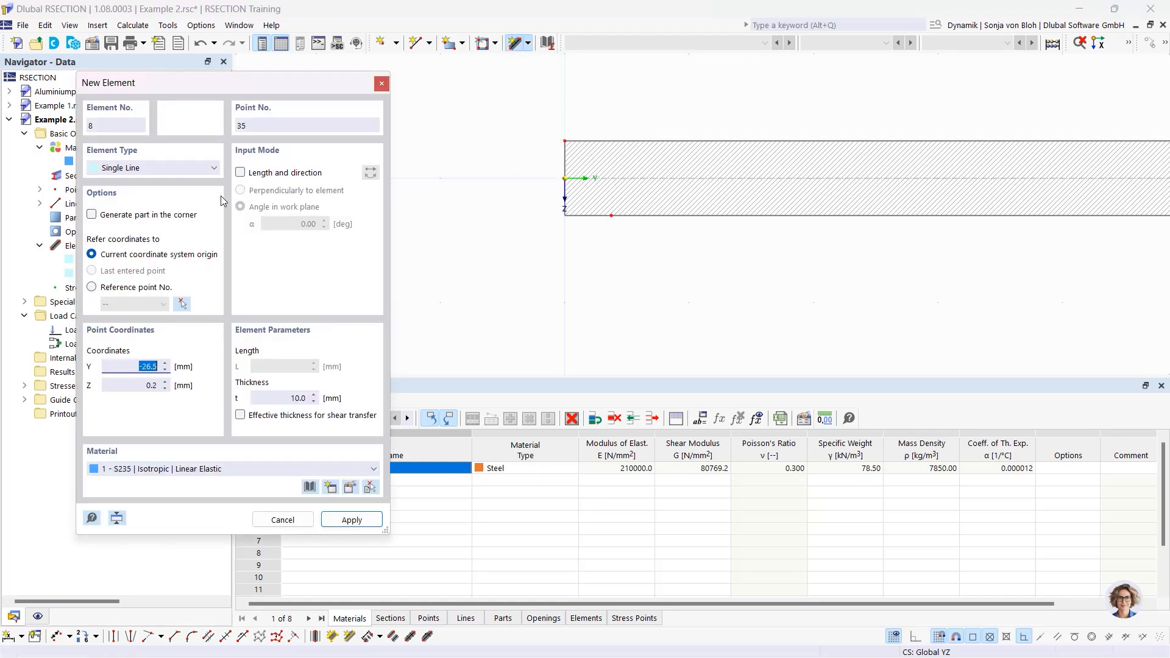
pyautogui.click(240, 173)
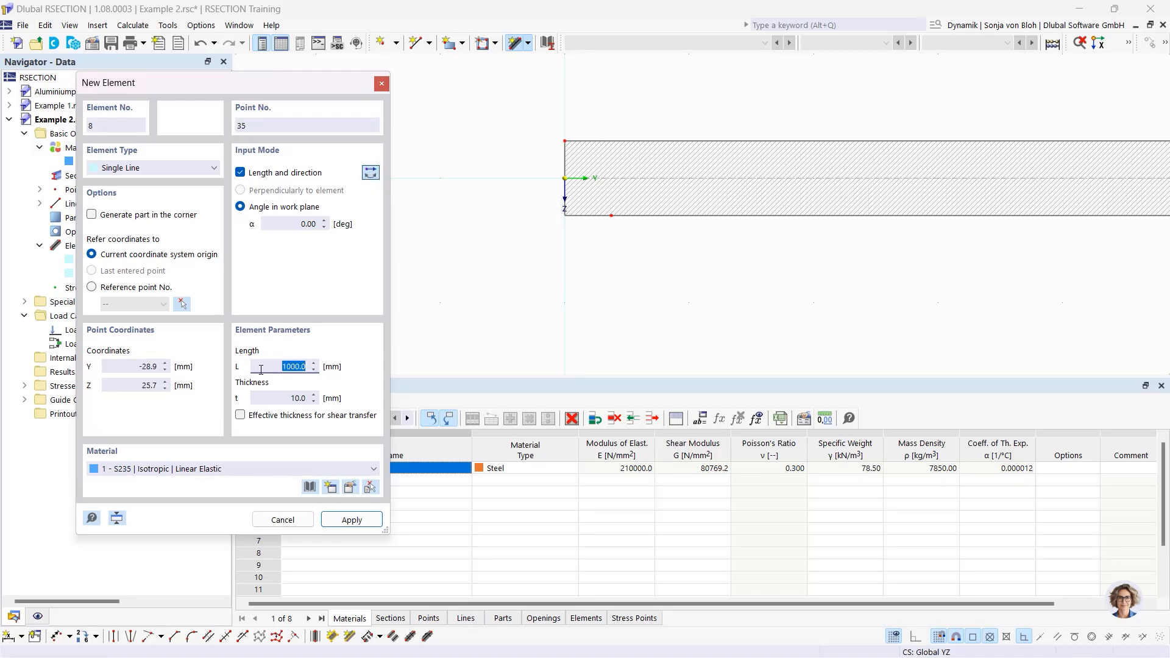
pyautogui.write('200')
pyautogui.click(307, 398)
pyautogui.doubleClick(307, 398)
pyautogui.write('12')
pyautogui.press('Tab')
pyautogui.scroll(1, 567, 176)
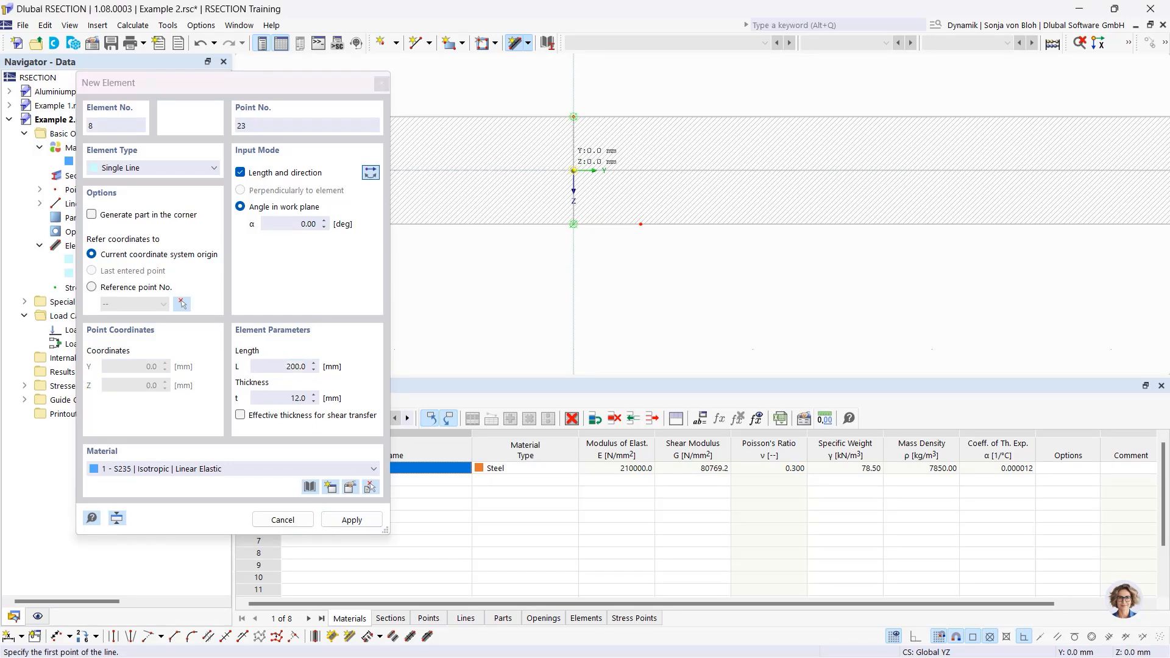
pyautogui.click(573, 170)
# Add a single-line element 400 mm long and 10 mm thick, starting at the origin at an angle of 90°
pyautogui.scroll(-3, 622, 217)
pyautogui.scroll(-2, 623, 218)
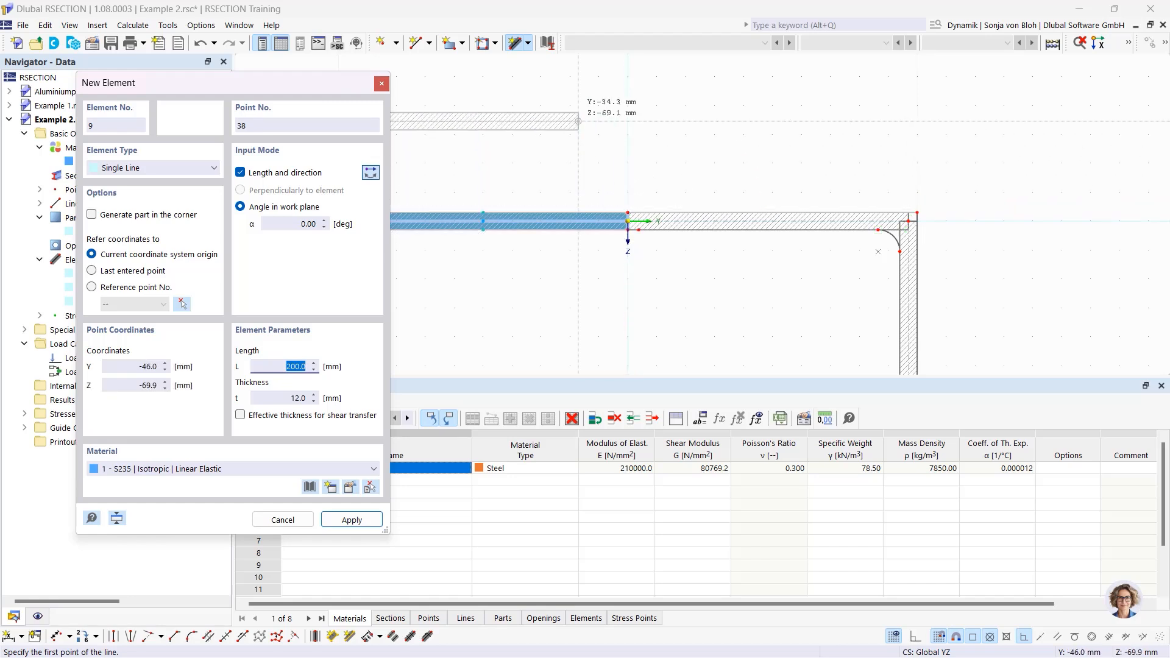
pyautogui.moveTo(295, 224); pyautogui.dragTo(358, 225)
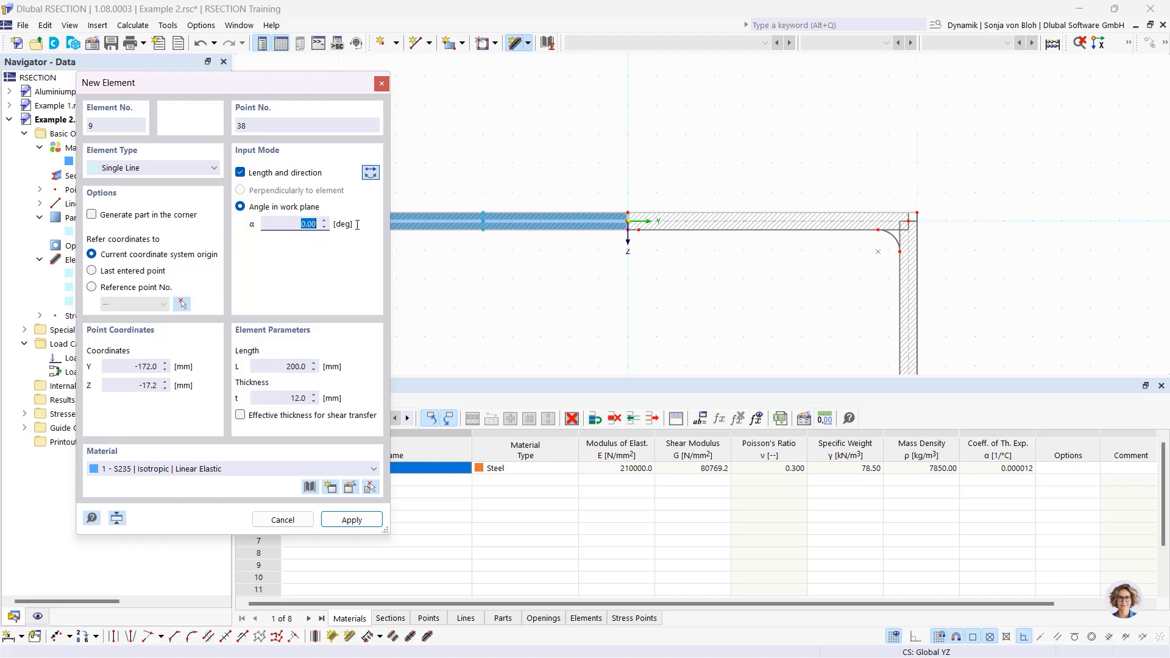
pyautogui.write('90')
pyautogui.press('Tab')
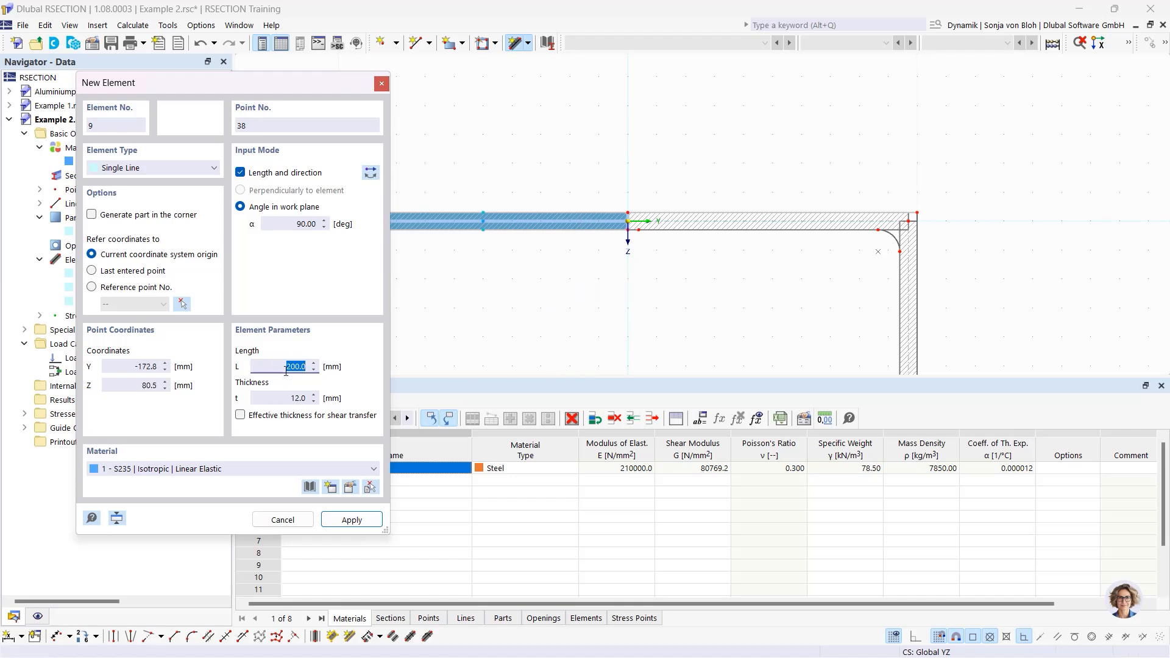
pyautogui.write('400')
pyautogui.click(313, 398)
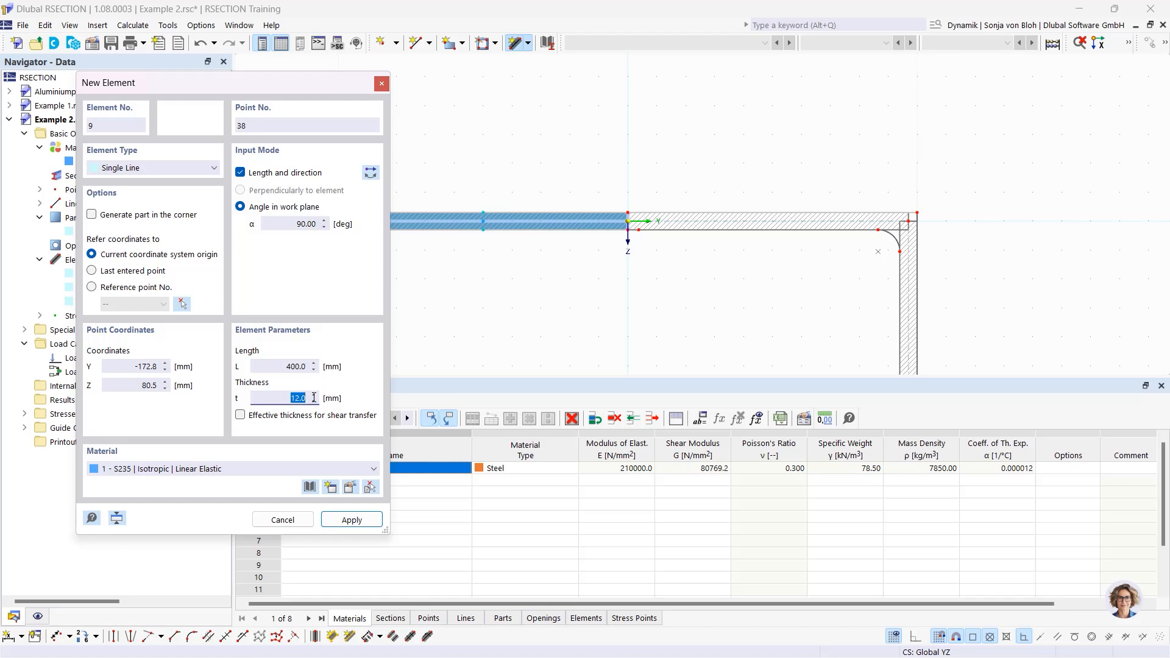
pyautogui.write('10')
pyautogui.press('Return')
pyautogui.scroll(3, 639, 262)
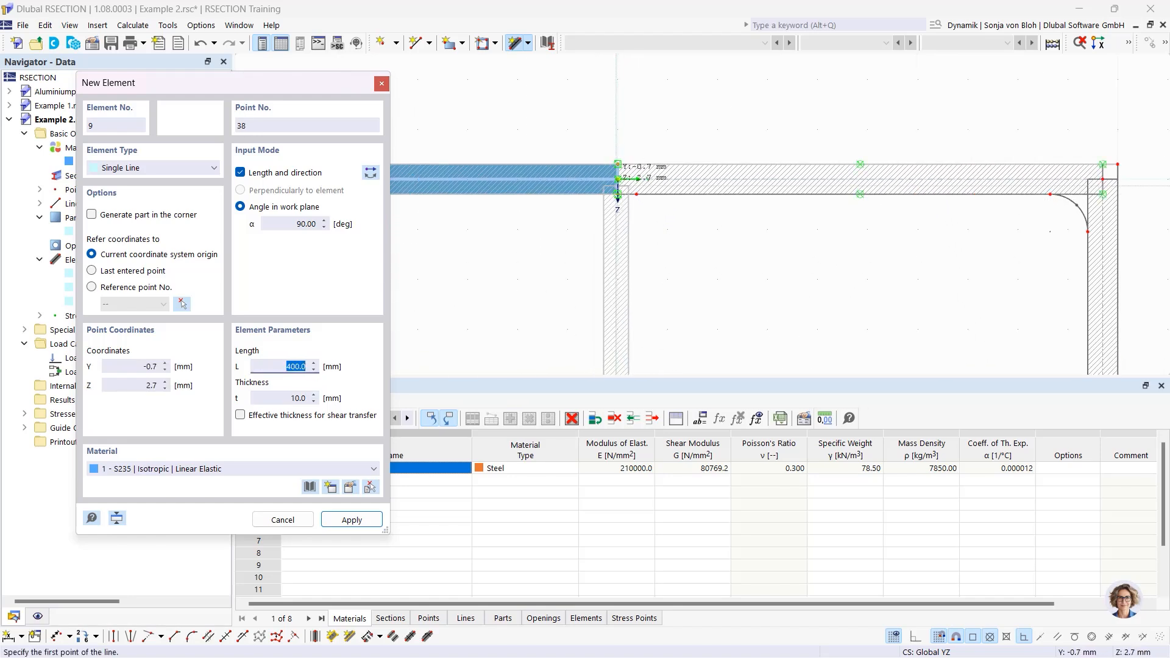
pyautogui.click(617, 178)
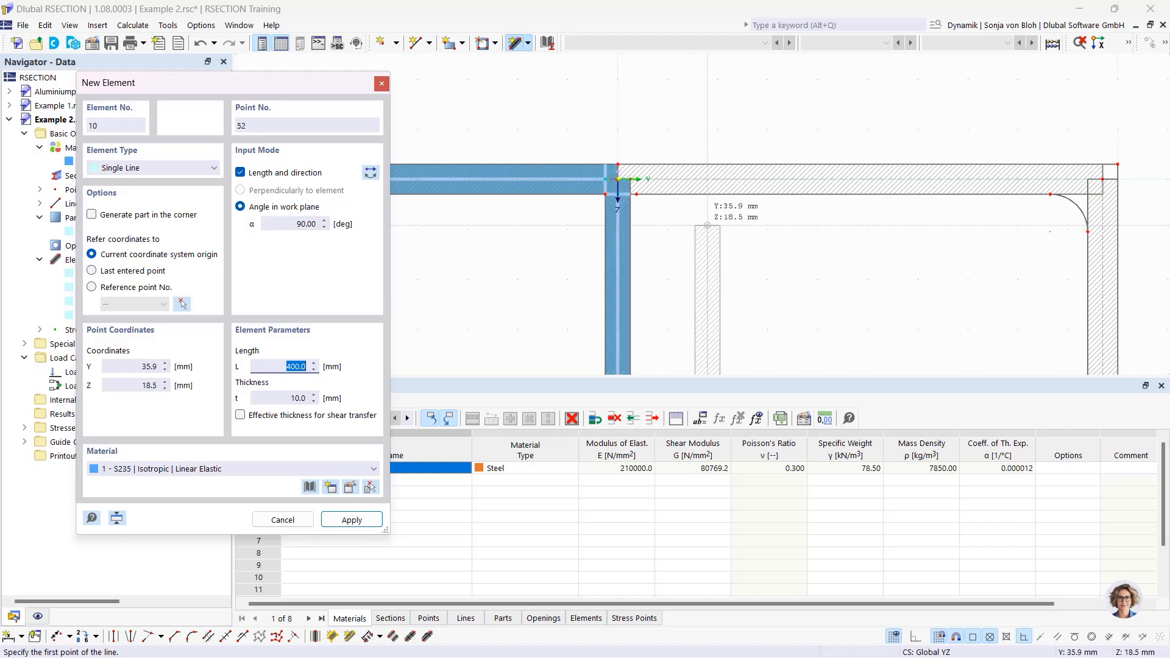
pyautogui.press('Escape')
# Delete the short vertical boundary line just above the origin that separates the new flange plate from the angle's horizontal leg
pyautogui.scroll(5, 623, 191)
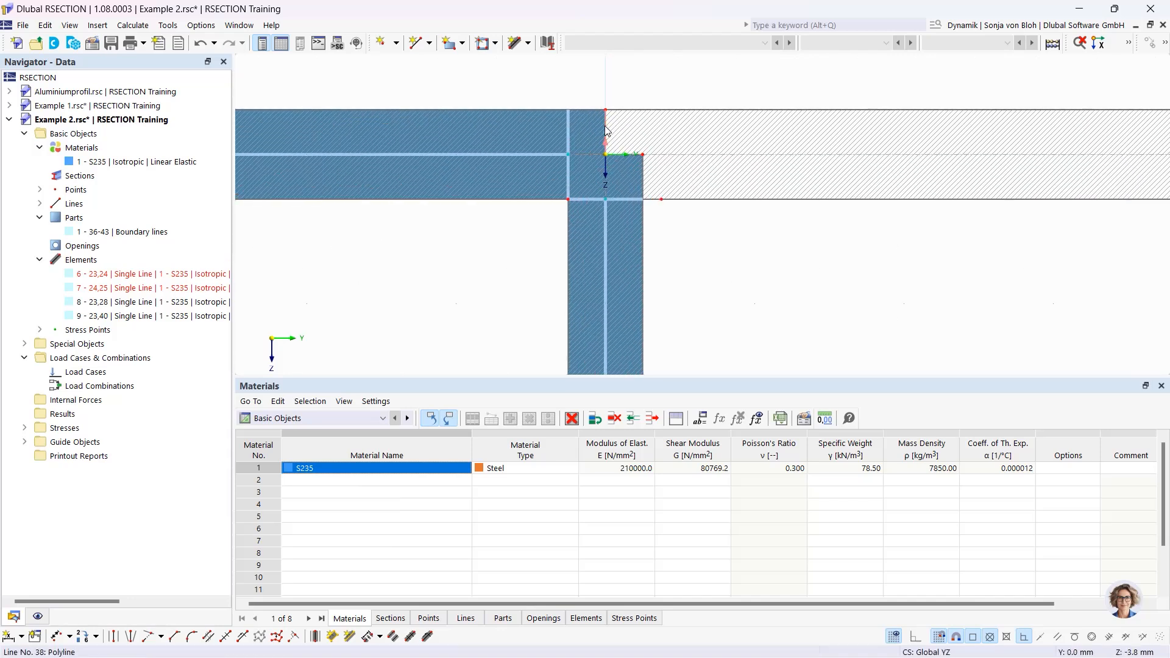
pyautogui.click(605, 126)
pyautogui.press('Delete')
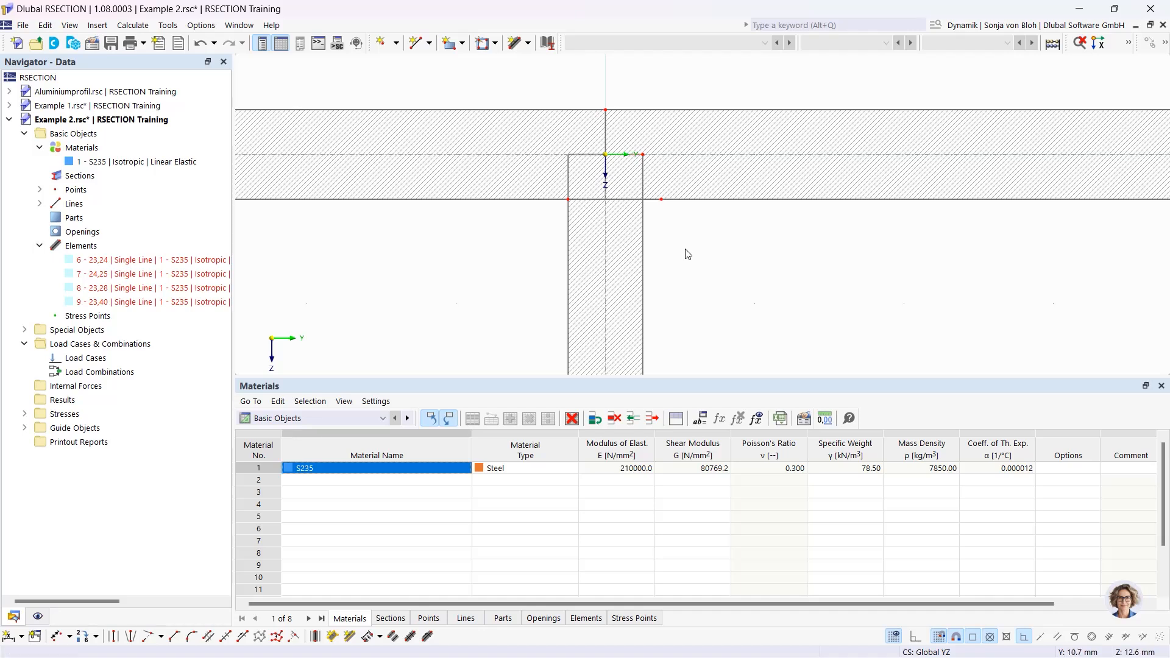
# Create an angled corner of type Edge and Angle with edge 6*sqrt(2) mm and 45° between the flange underside and the web's left edge
pyautogui.scroll(-3, 688, 254)
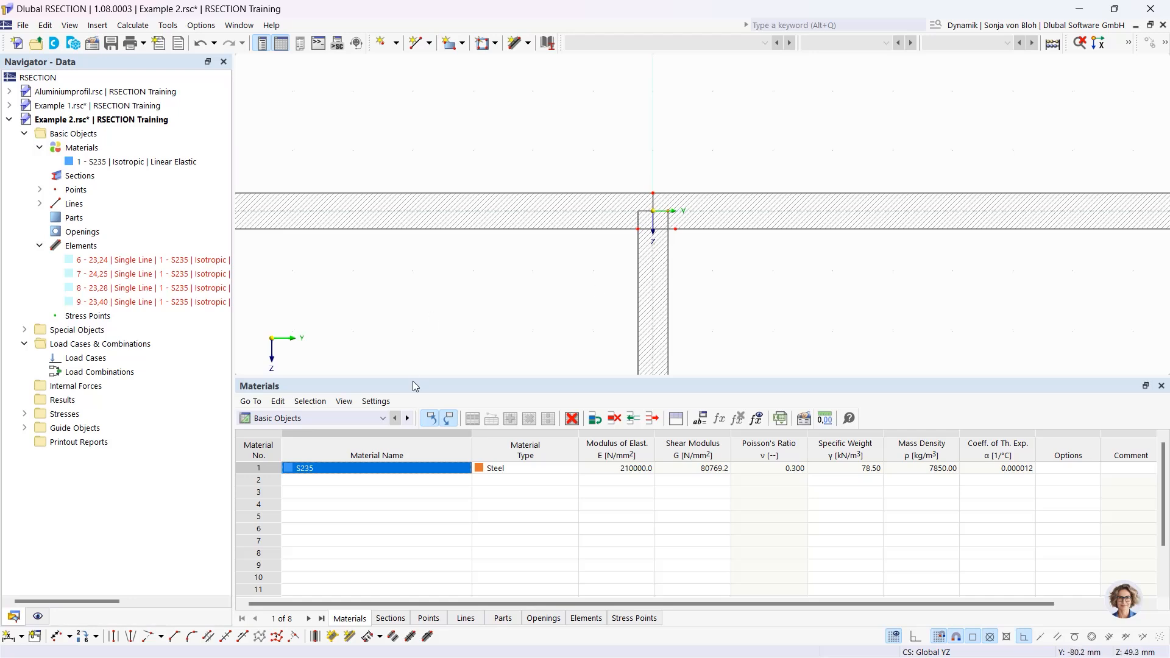
pyautogui.click(175, 637)
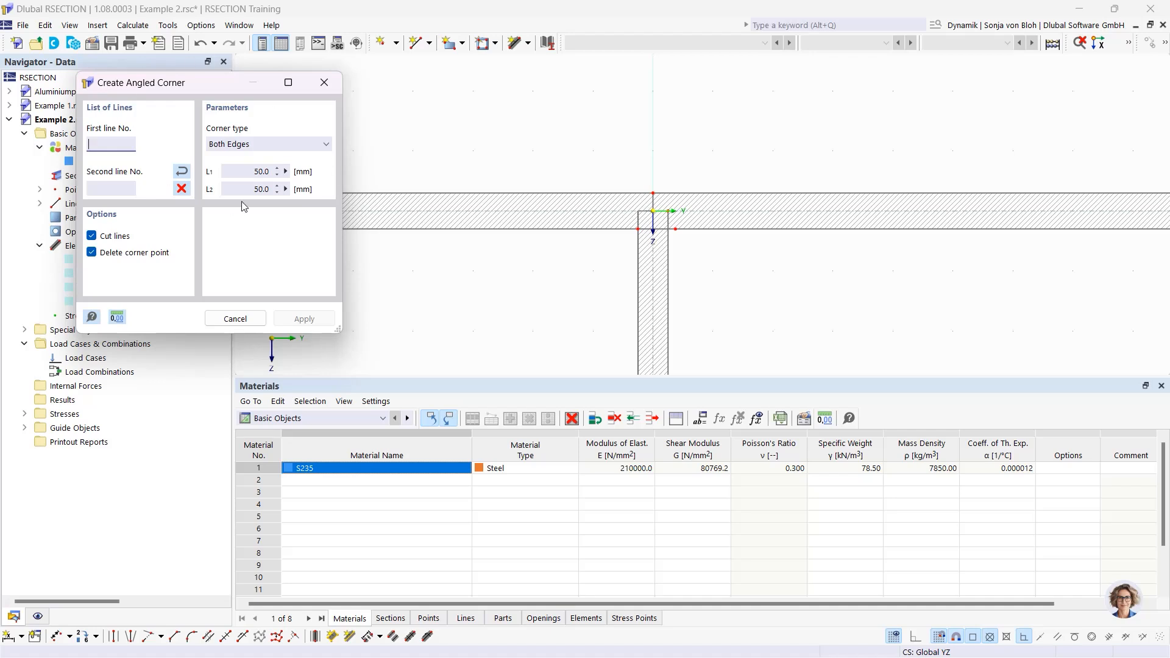
pyautogui.click(266, 144)
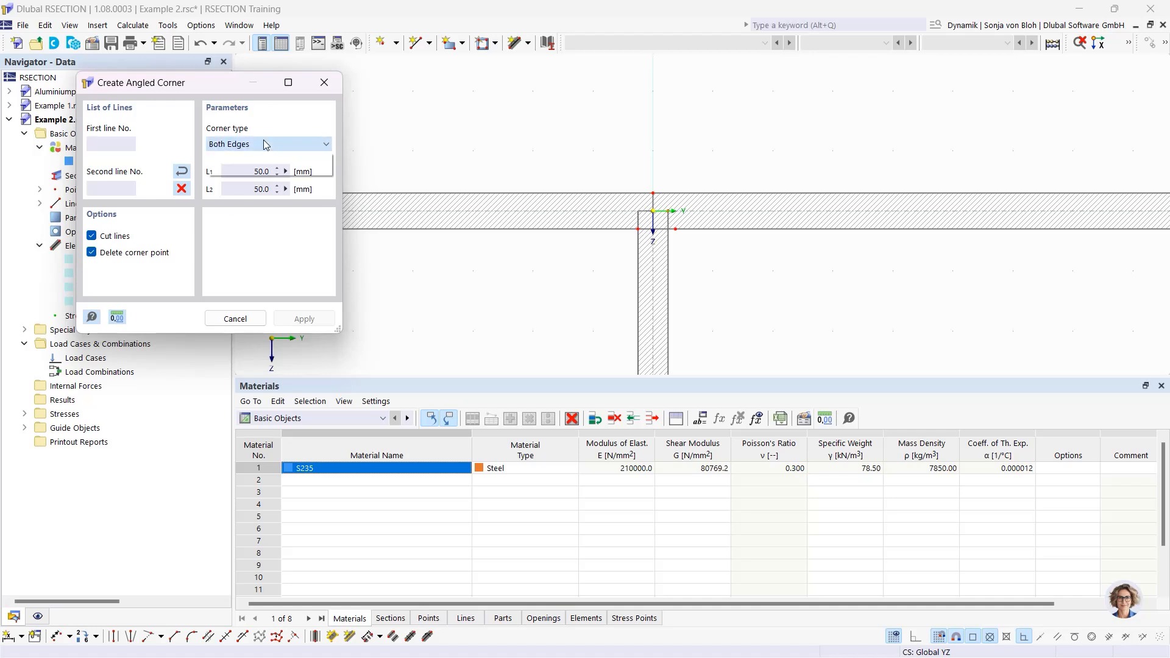
pyautogui.click(258, 175)
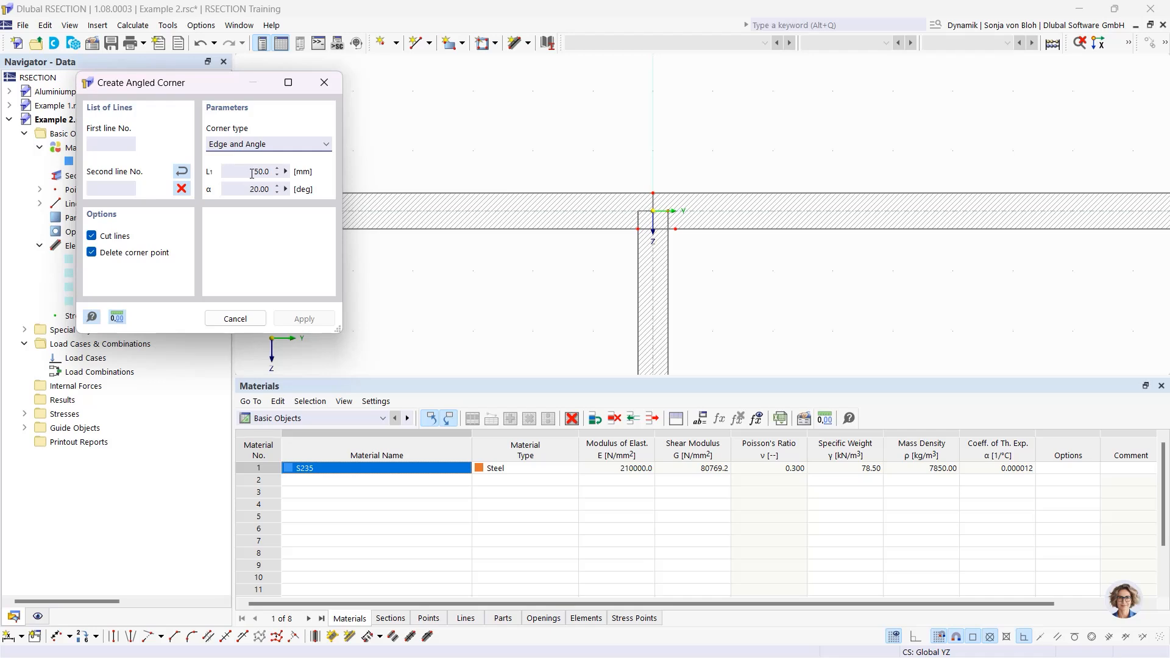
pyautogui.click(252, 173)
pyautogui.write('6*sqrt(2)')
pyautogui.press('Tab')
pyautogui.write('45')
pyautogui.click(615, 230)
pyautogui.click(638, 268)
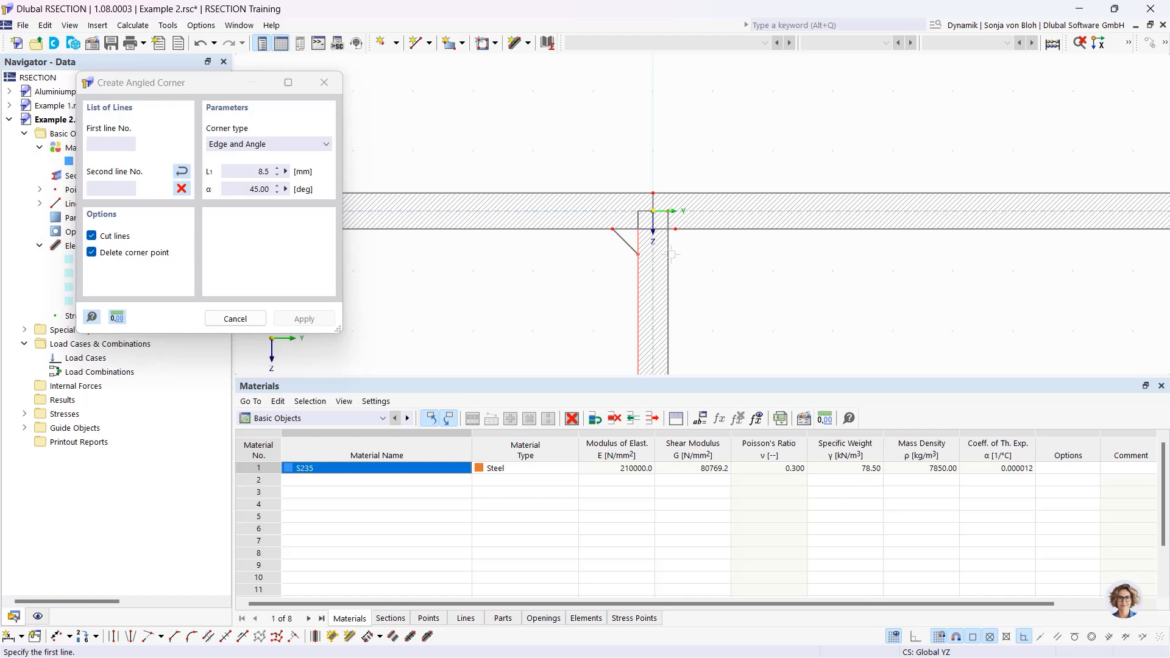
# Create the matching angled corner between the flange underside and the web's right edge, using the same edge length and angle
pyautogui.click(700, 230)
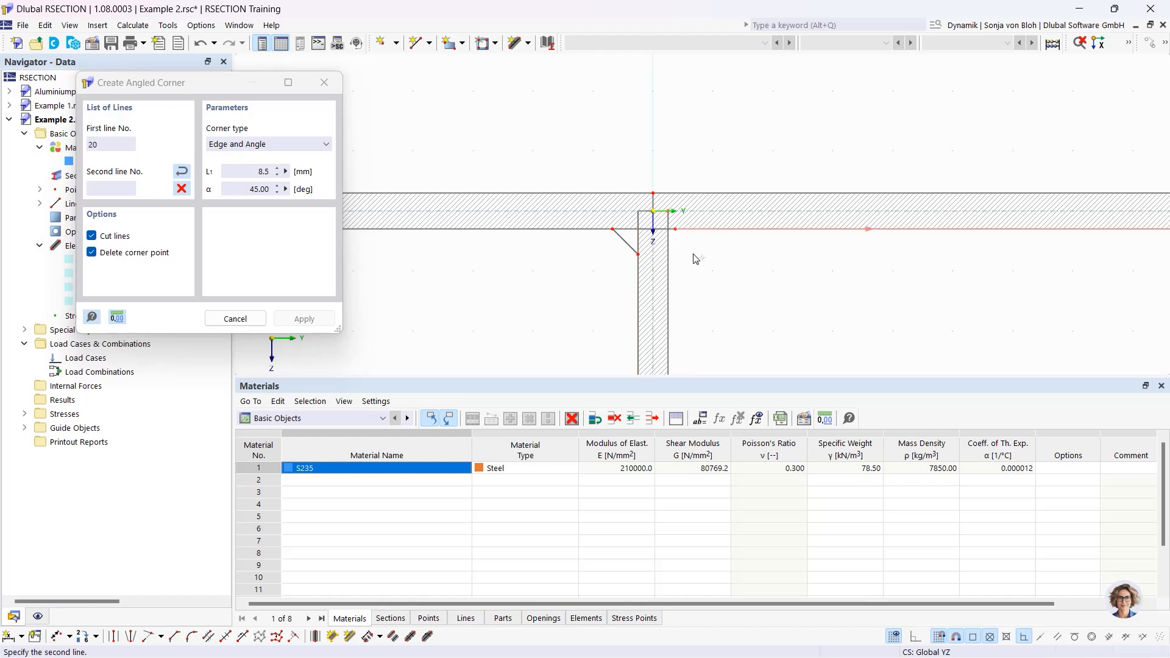
pyautogui.click(668, 278)
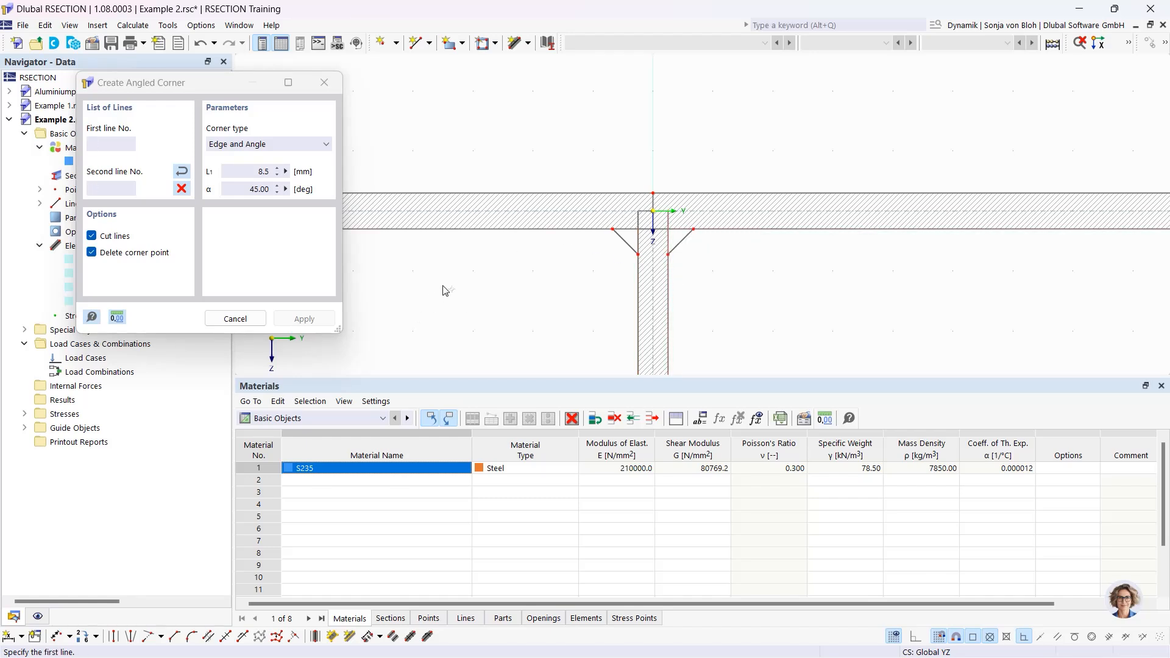
pyautogui.press('Escape')
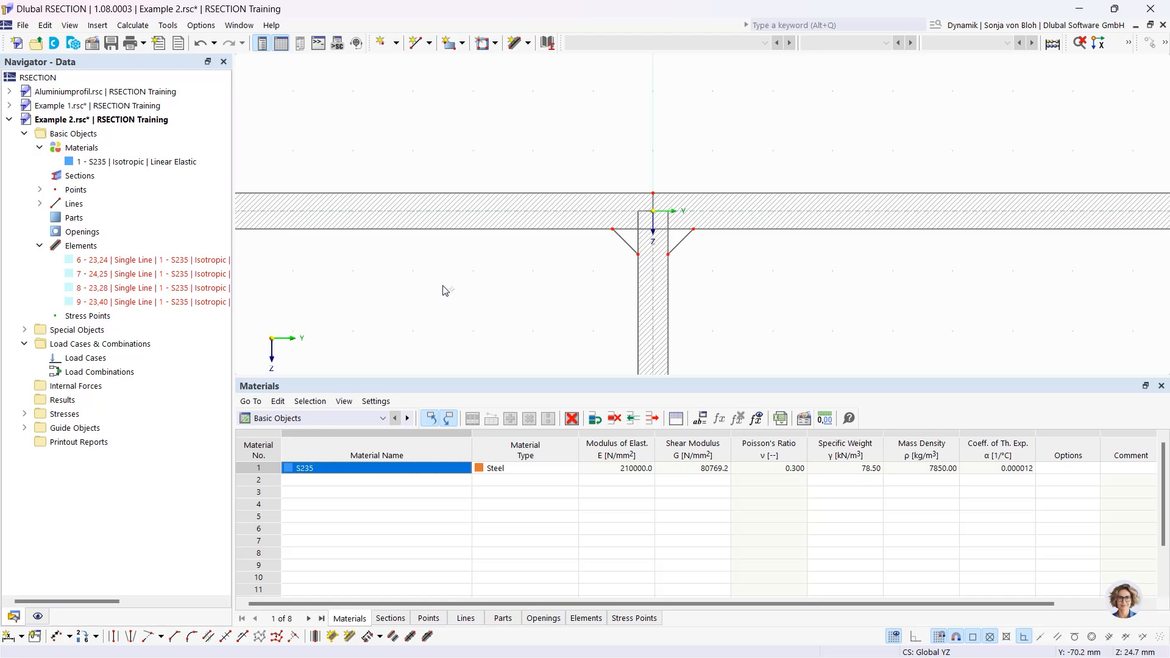
# Create a part with material S235 by selecting the outer boundary of the whole cross-section
pyautogui.scroll(-2, 443, 290)
pyautogui.moveTo(457, 316); pyautogui.dragTo(504, 201, button='middle')
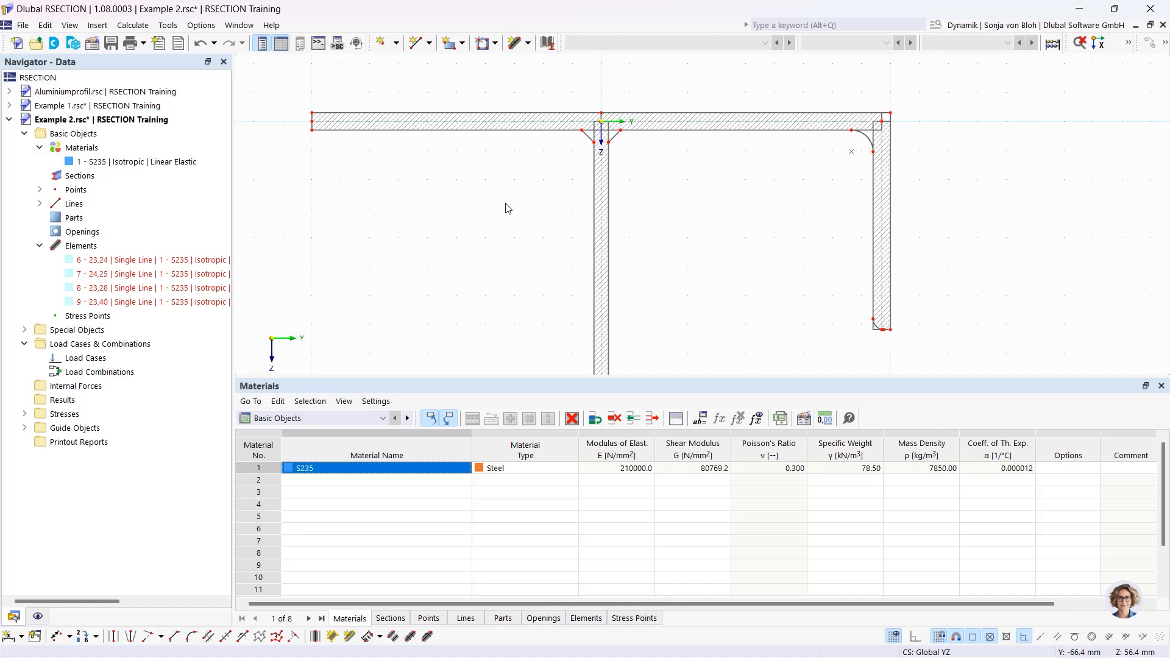
pyautogui.click(463, 43)
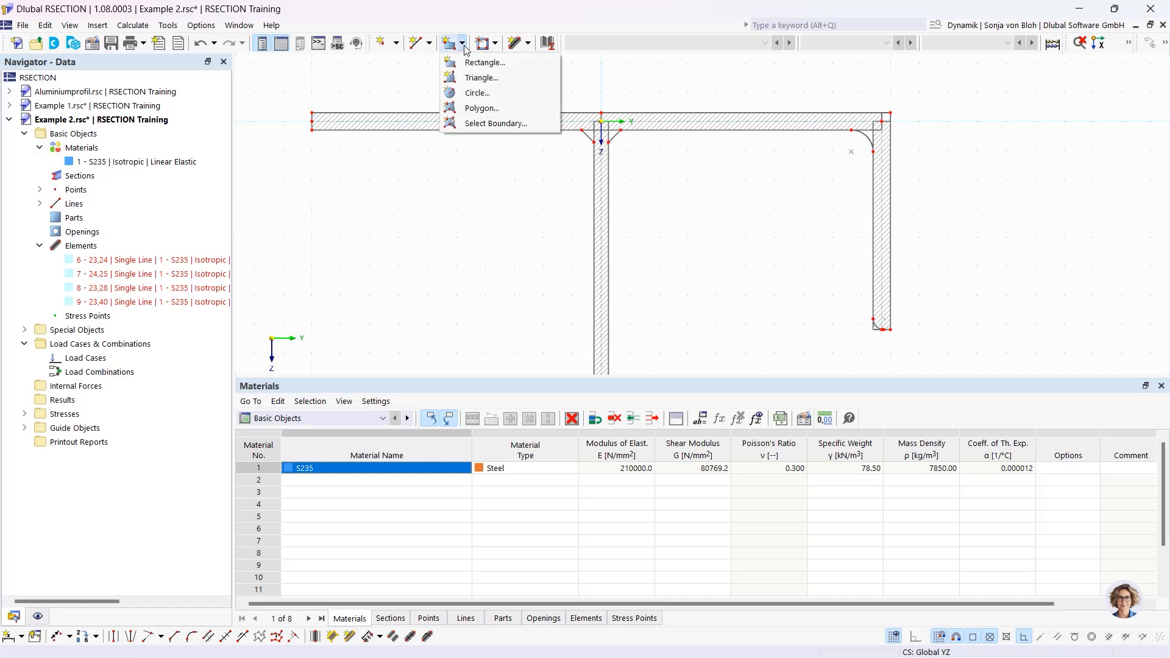
pyautogui.click(467, 122)
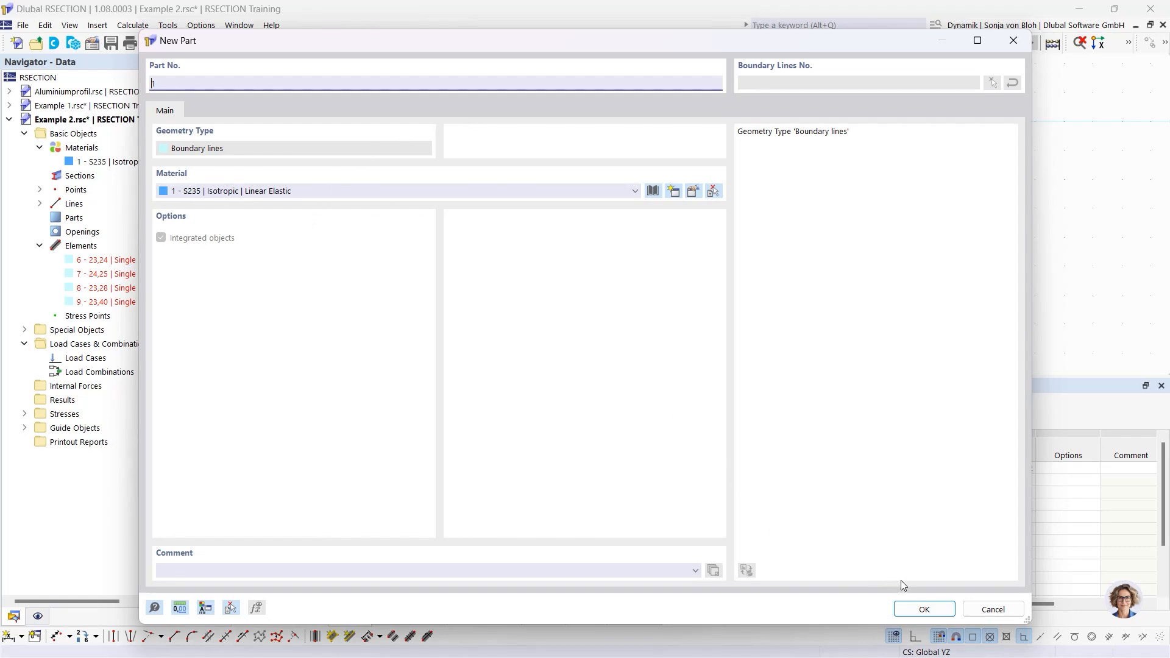
pyautogui.click(924, 609)
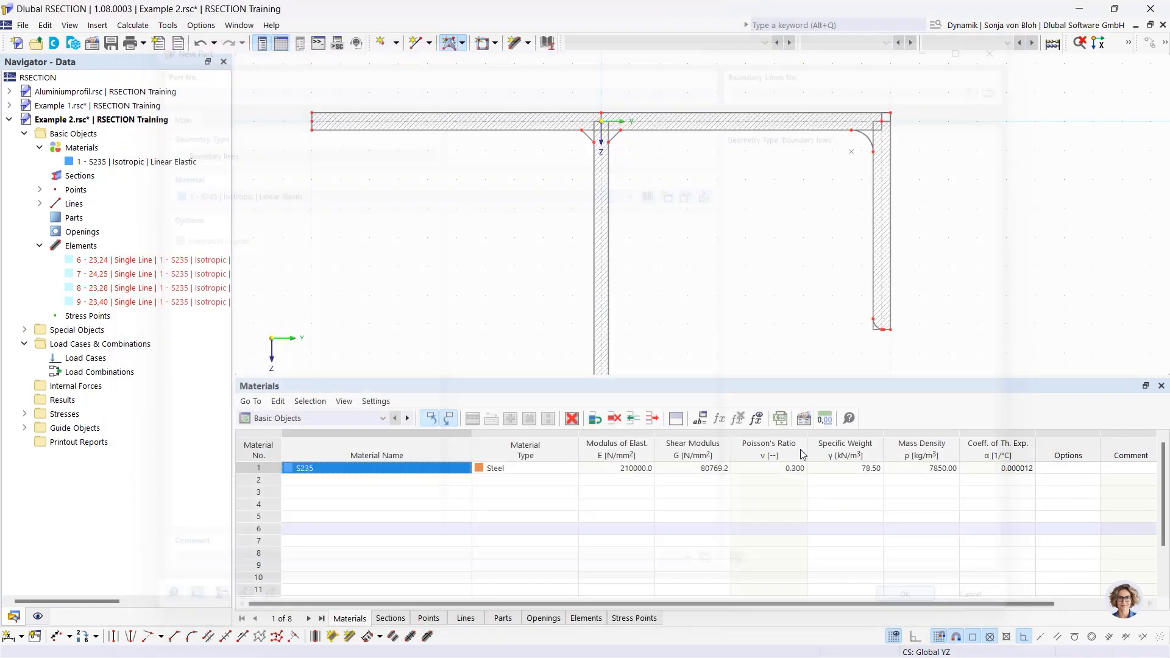
pyautogui.click(516, 112)
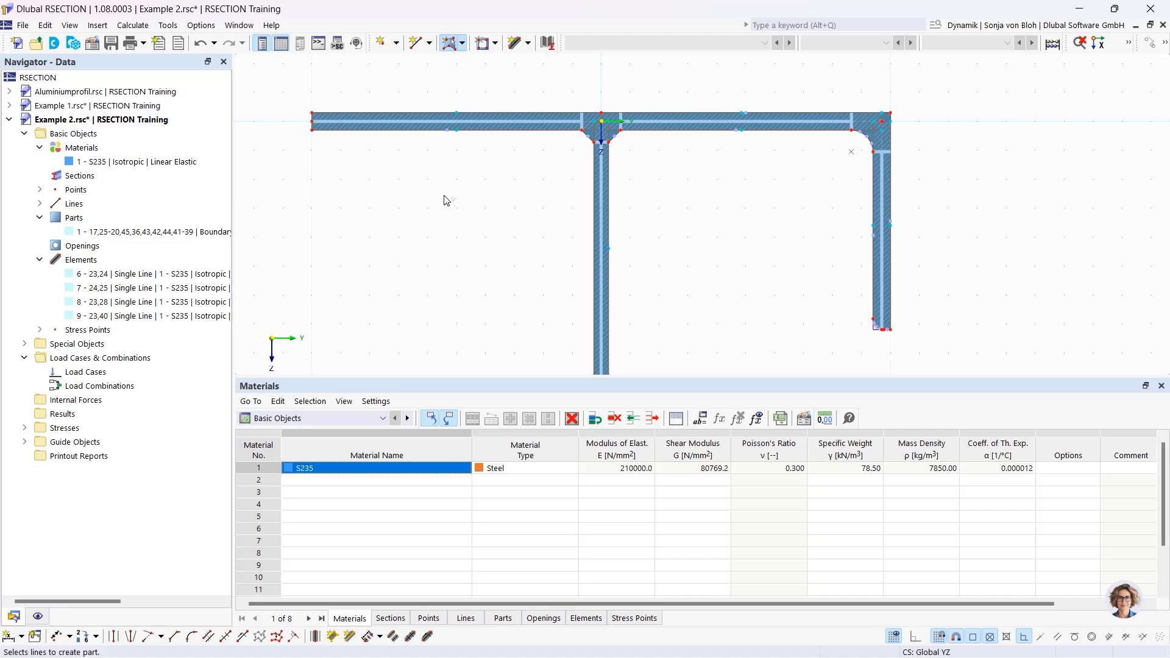
# Create two permanent load cases named N and My
pyautogui.rightClick(115, 373)
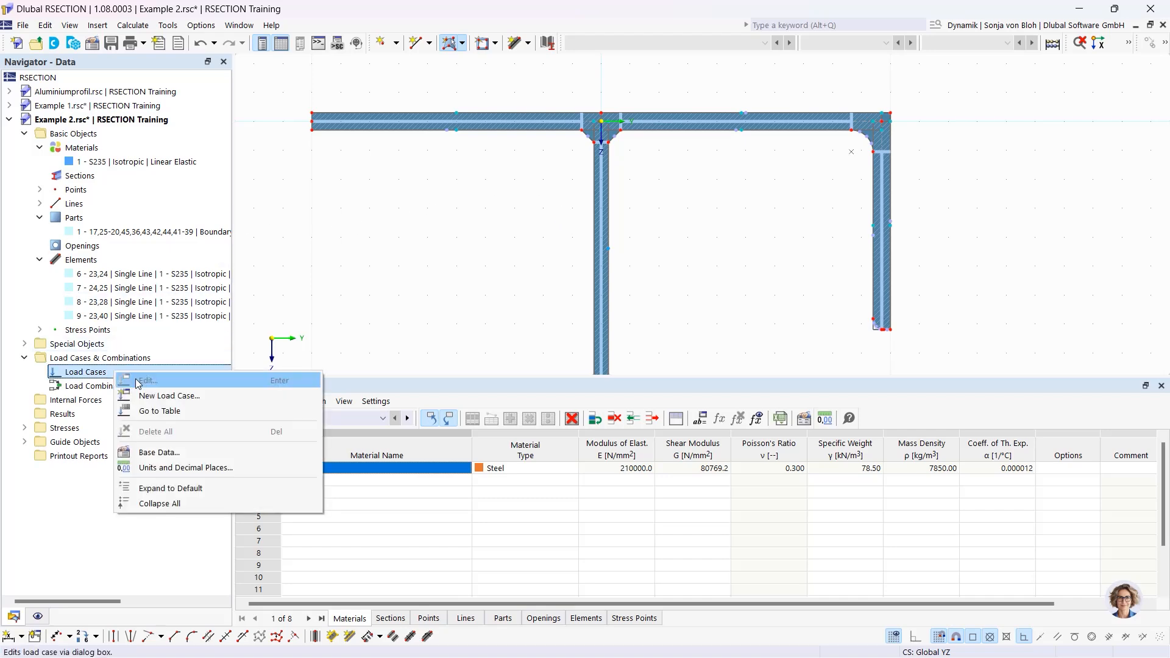
pyautogui.click(156, 396)
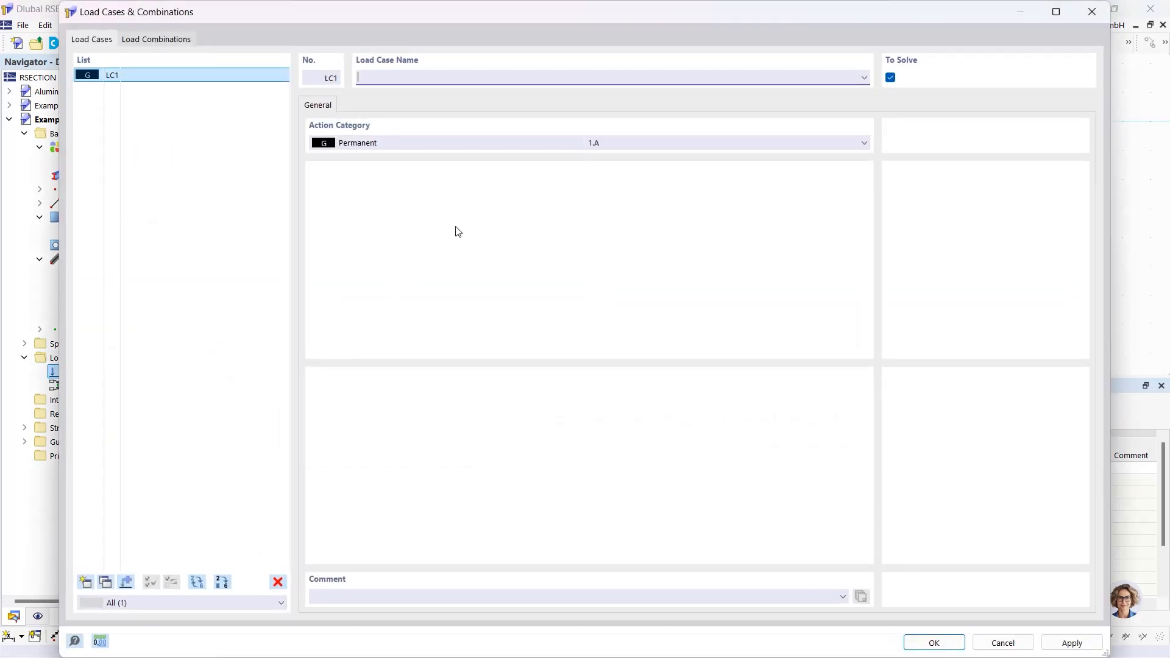
pyautogui.write('N')
pyautogui.click(85, 581)
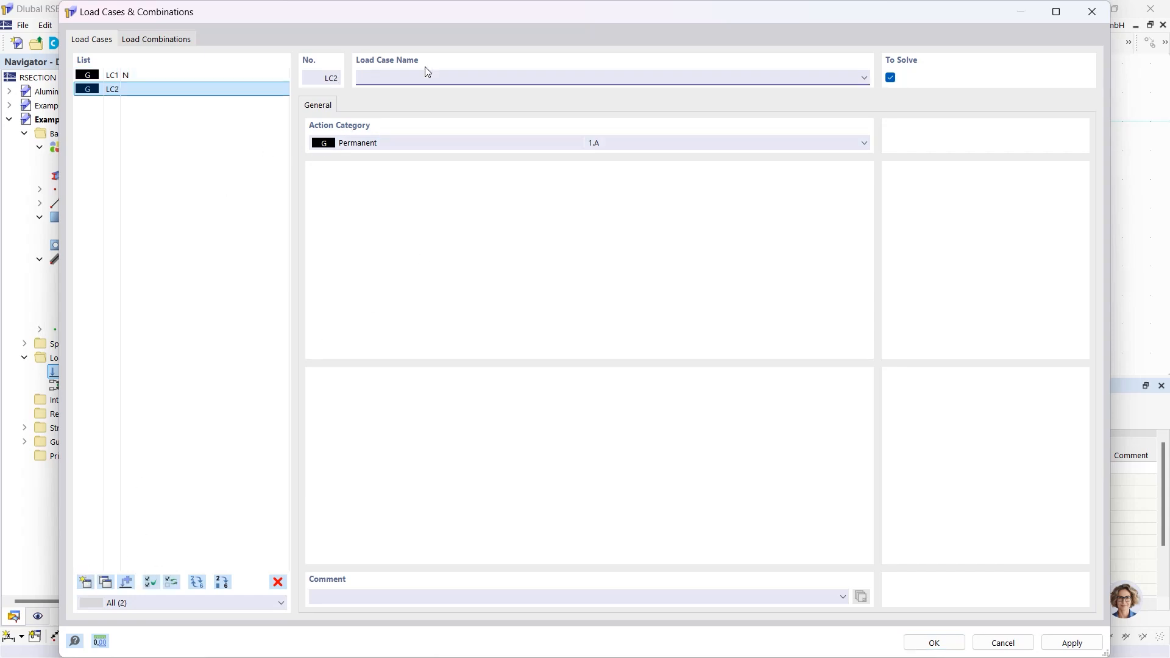
pyautogui.write('My')
# Create a load combination LC1 + LC2 with both load cases assigned at factor 1.00
pyautogui.click(155, 40)
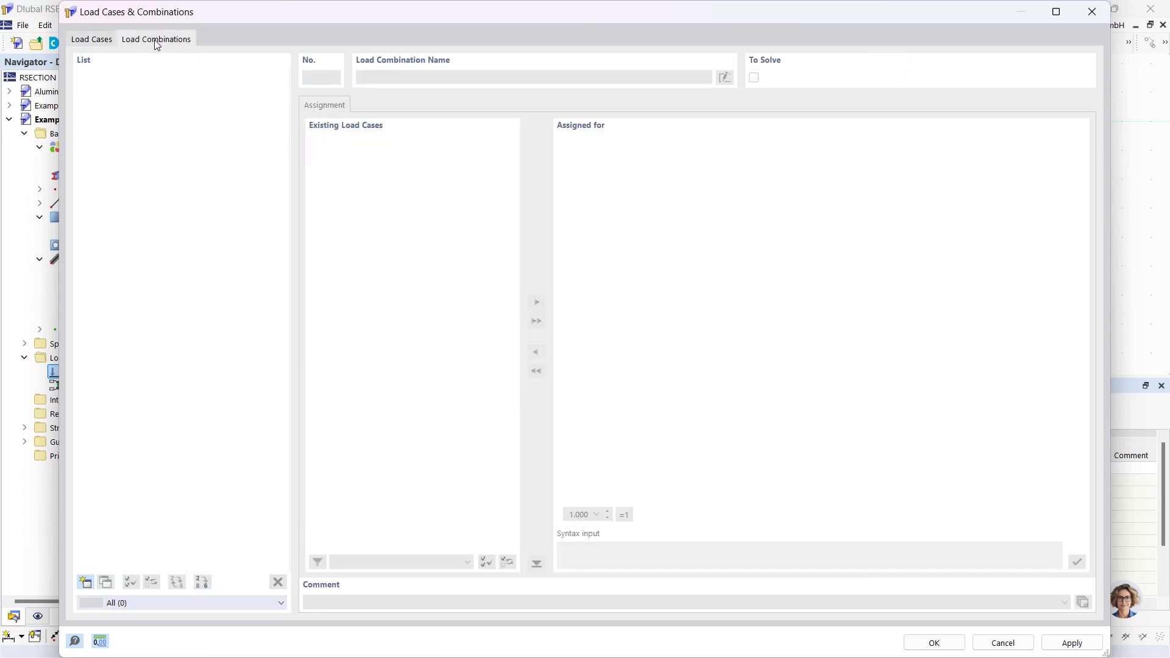
pyautogui.click(85, 581)
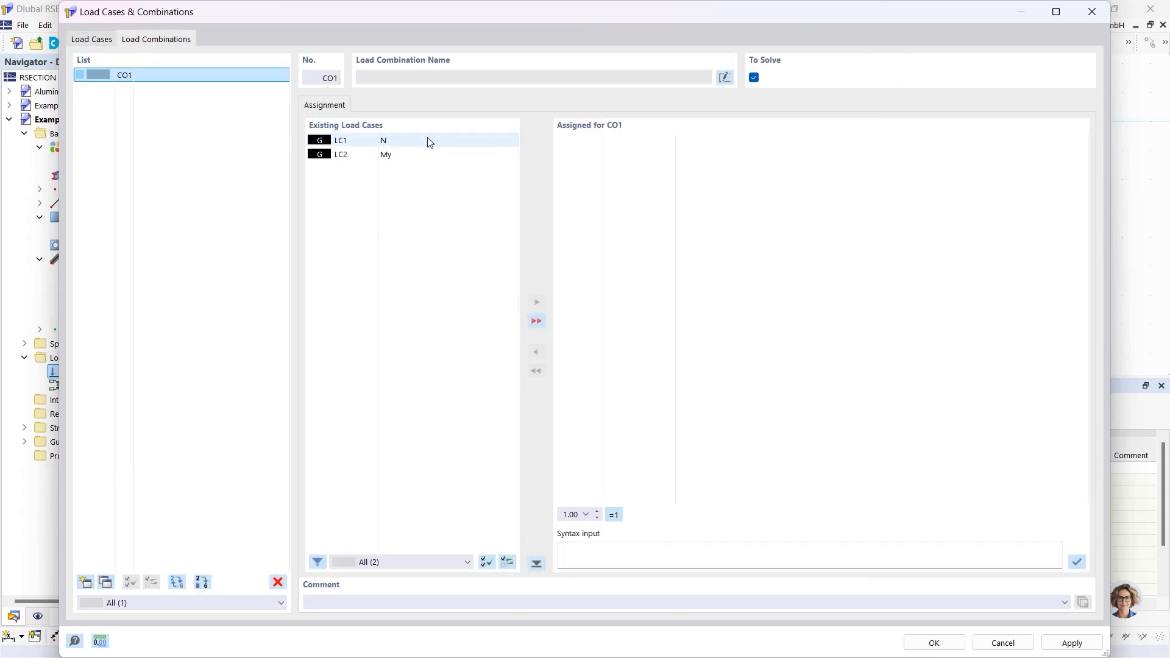
pyautogui.click(536, 321)
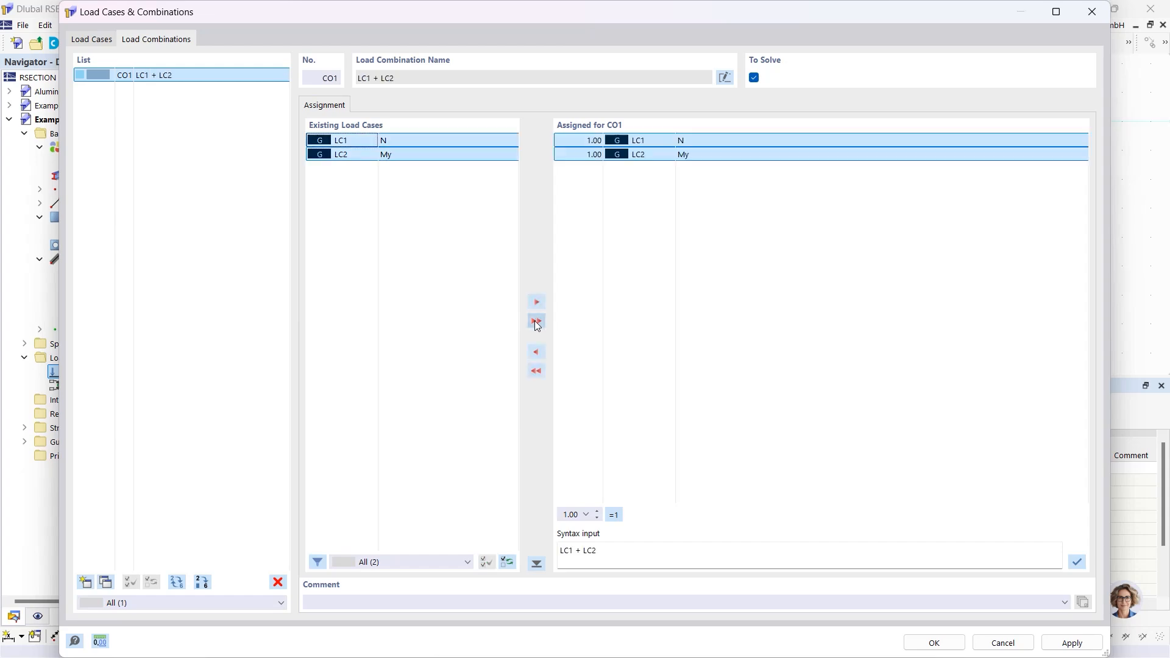
pyautogui.click(933, 643)
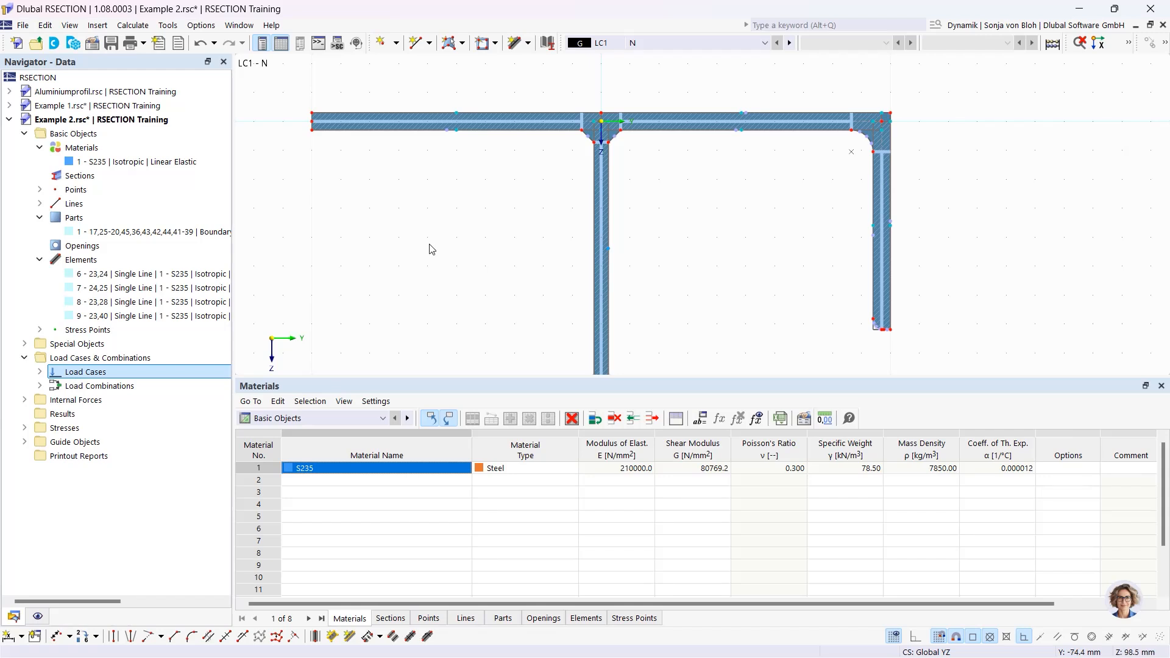
# Define internal forces for load case LC1 with an axial force N of -50 kN
pyautogui.click(24, 400)
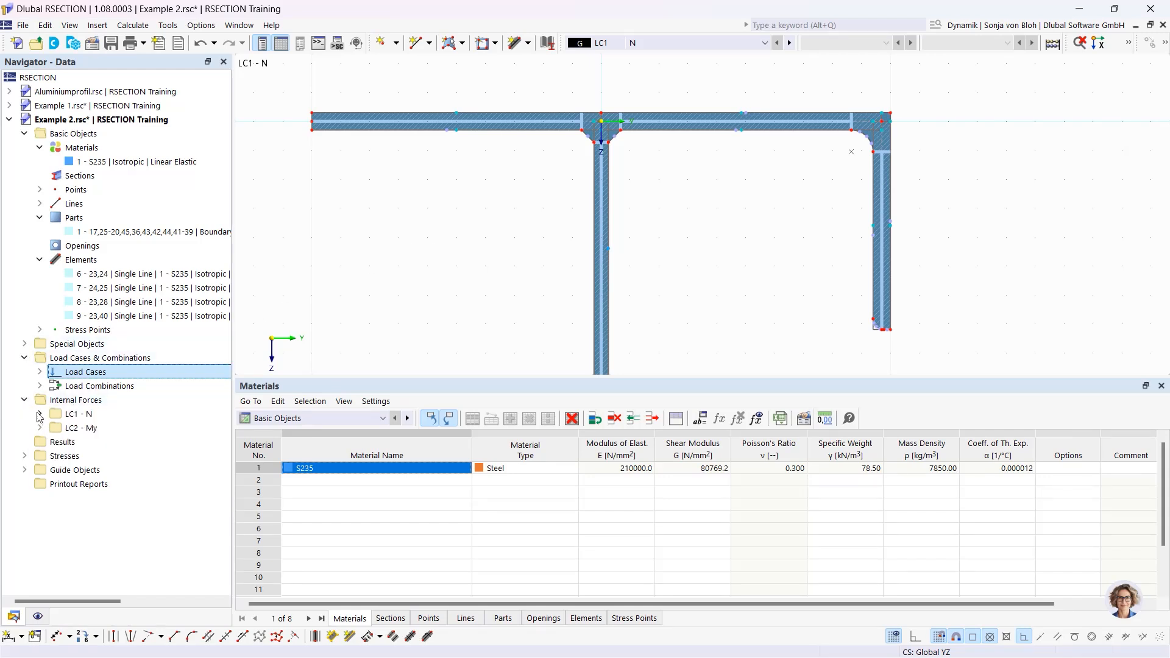
pyautogui.click(39, 414)
pyautogui.doubleClick(112, 429)
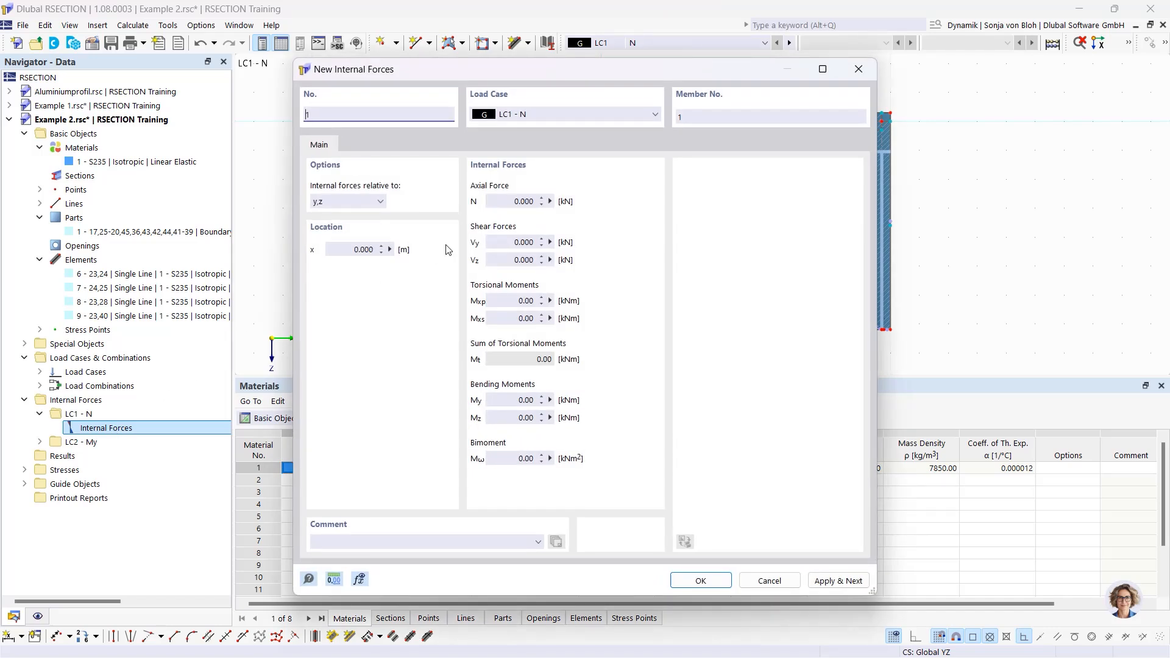
pyautogui.click(496, 201)
pyautogui.doubleClick(496, 201)
pyautogui.write('-50')
pyautogui.click(854, 580)
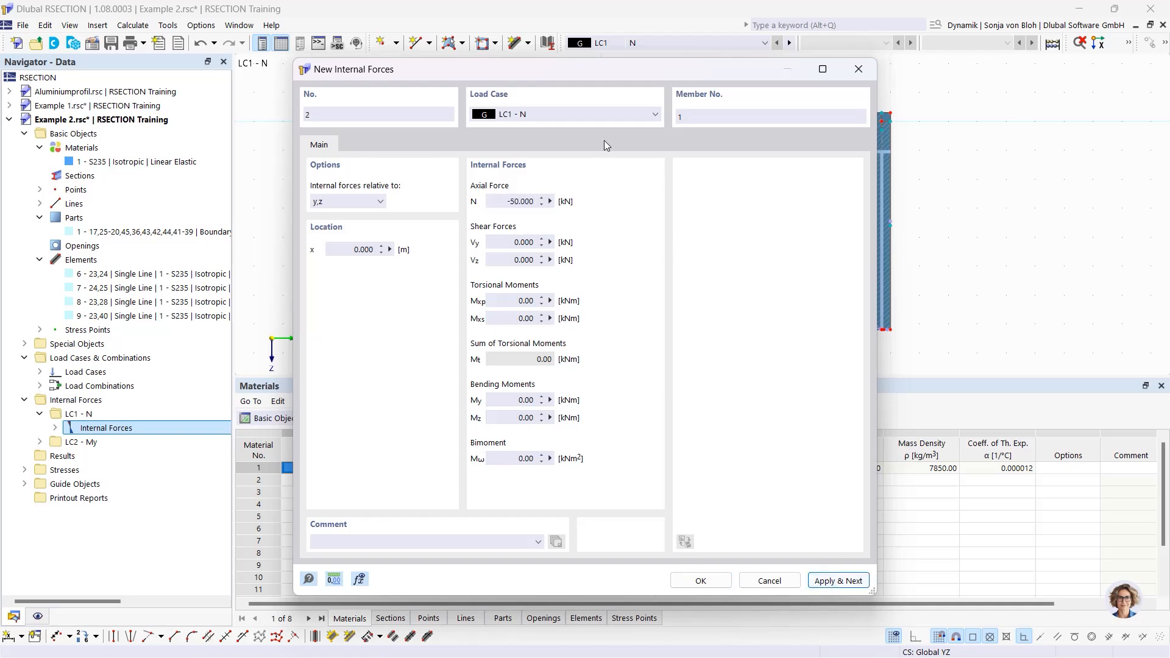
# Define internal forces for load case LC2 with axial force N of 0 kN and bending moment My of 20 kNm
pyautogui.click(576, 114)
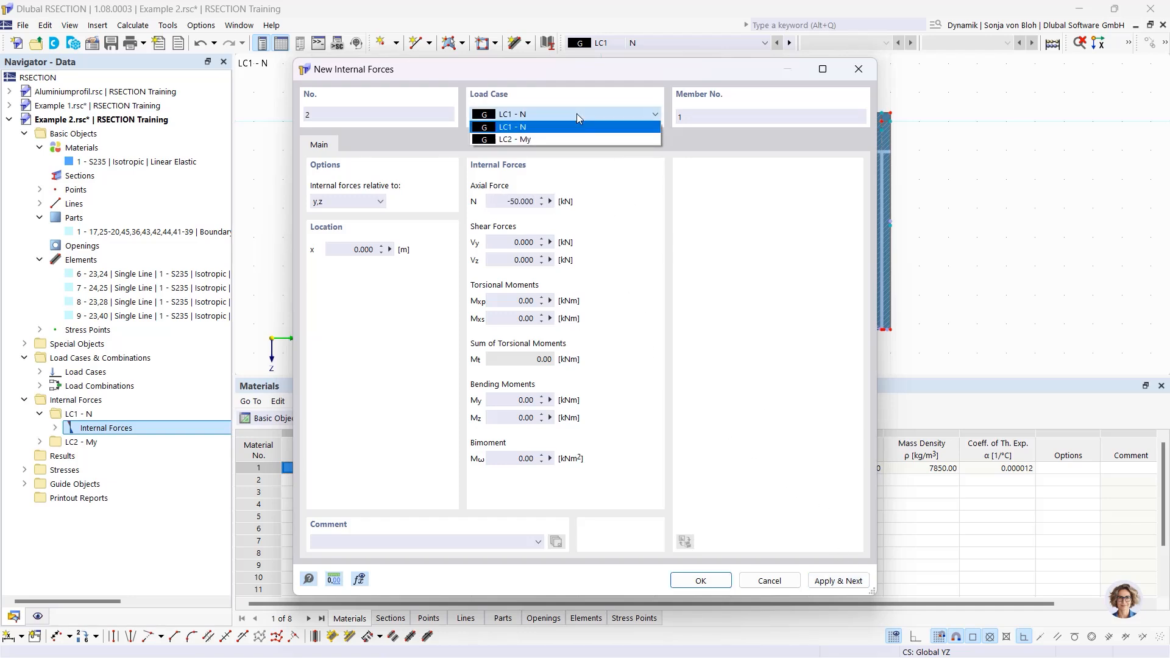
pyautogui.click(556, 139)
pyautogui.click(554, 206)
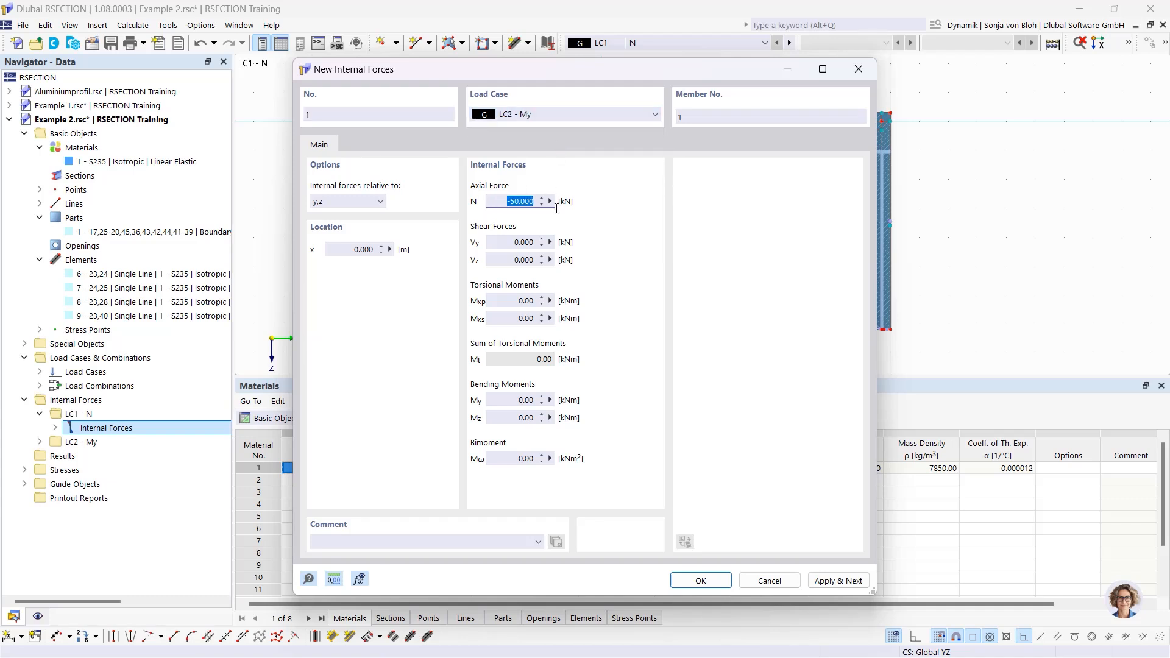
pyautogui.write('0')
pyautogui.click(556, 400)
pyautogui.write('20')
pyautogui.click(694, 581)
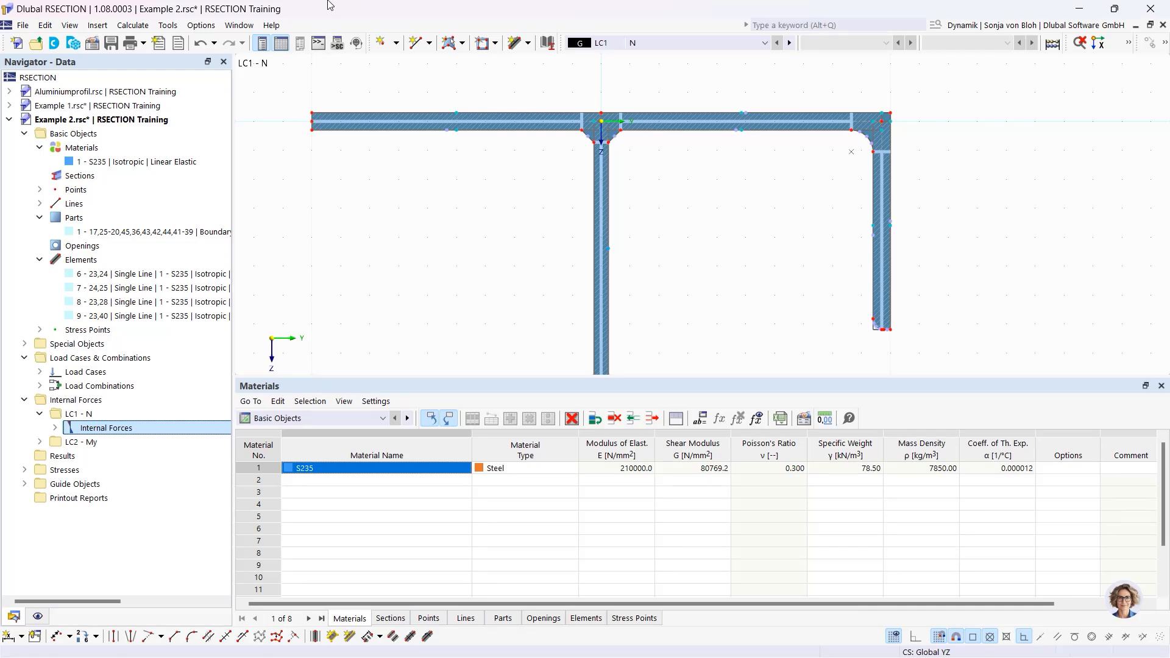
# Run the calculation for all load cases and combinations of the Example 2 cross-section
pyautogui.click(144, 26)
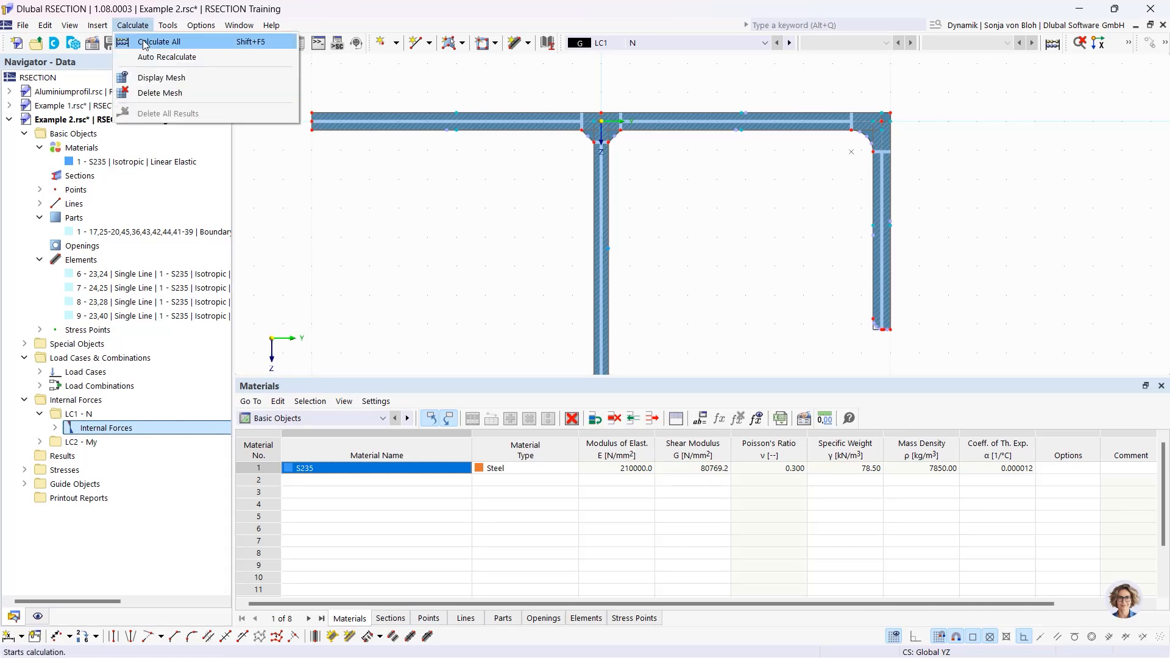
pyautogui.click(159, 42)
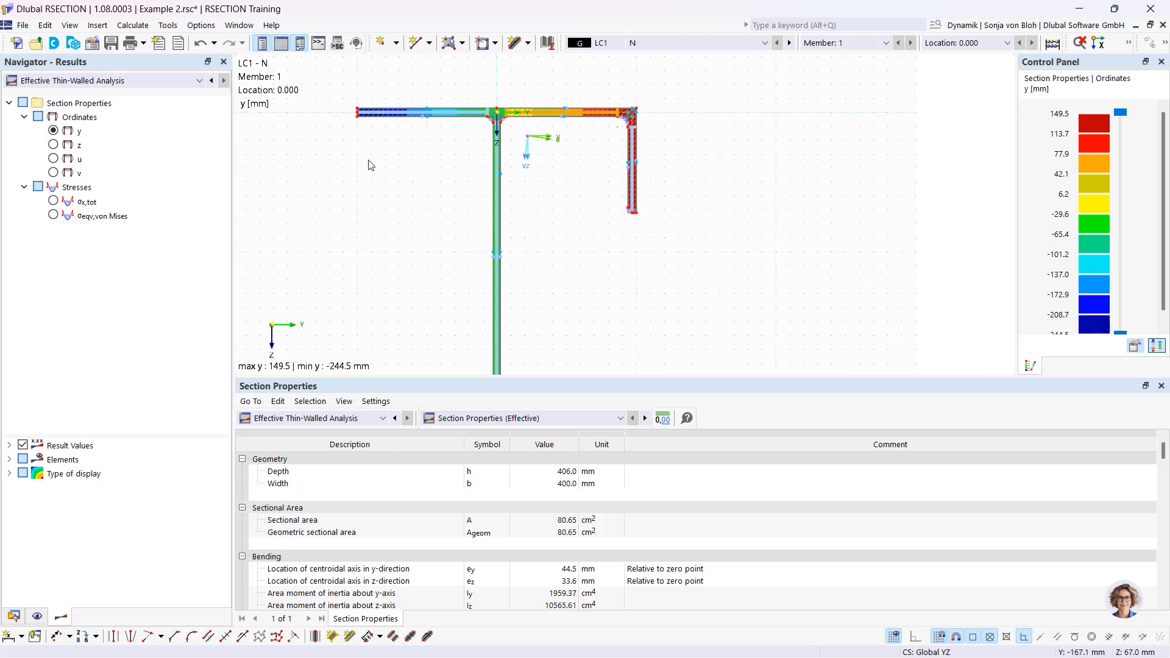
pyautogui.moveTo(361, 177)
pyautogui.mouseDown(button='middle')
pyautogui.moveTo(439, 175)
pyautogui.moveTo(449, 141)
pyautogui.moveTo(437, 162)
pyautogui.mouseUp(button='middle')
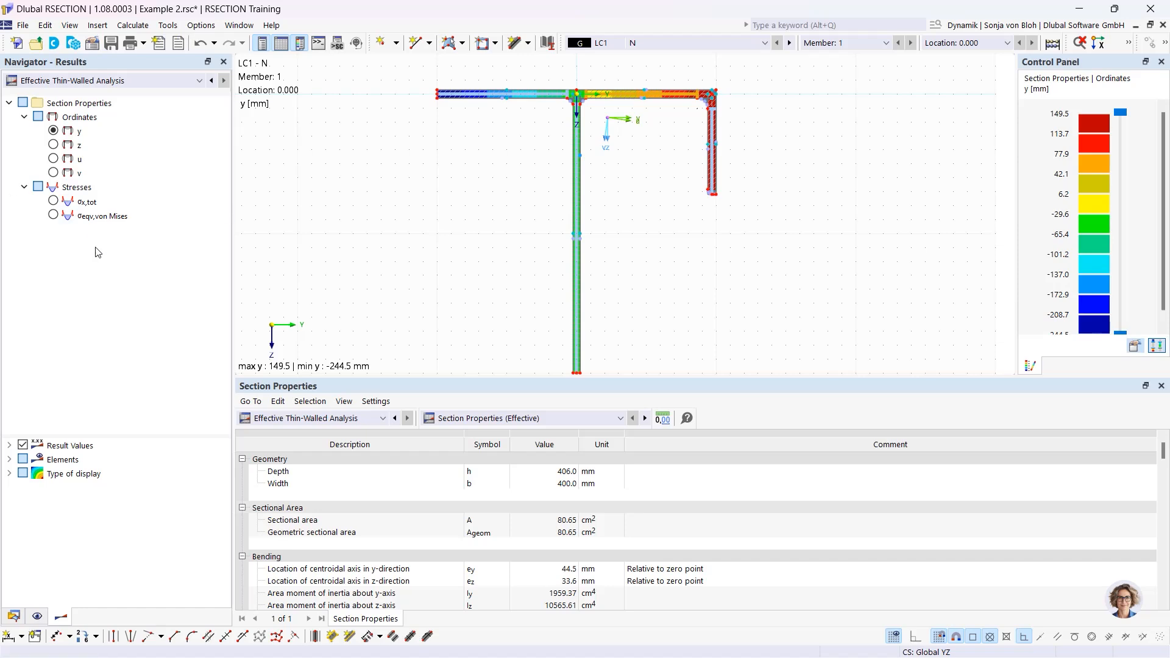
# Display the σx,tot stresses on the section and list the section classification according to EN 1993-1-1
pyautogui.click(56, 203)
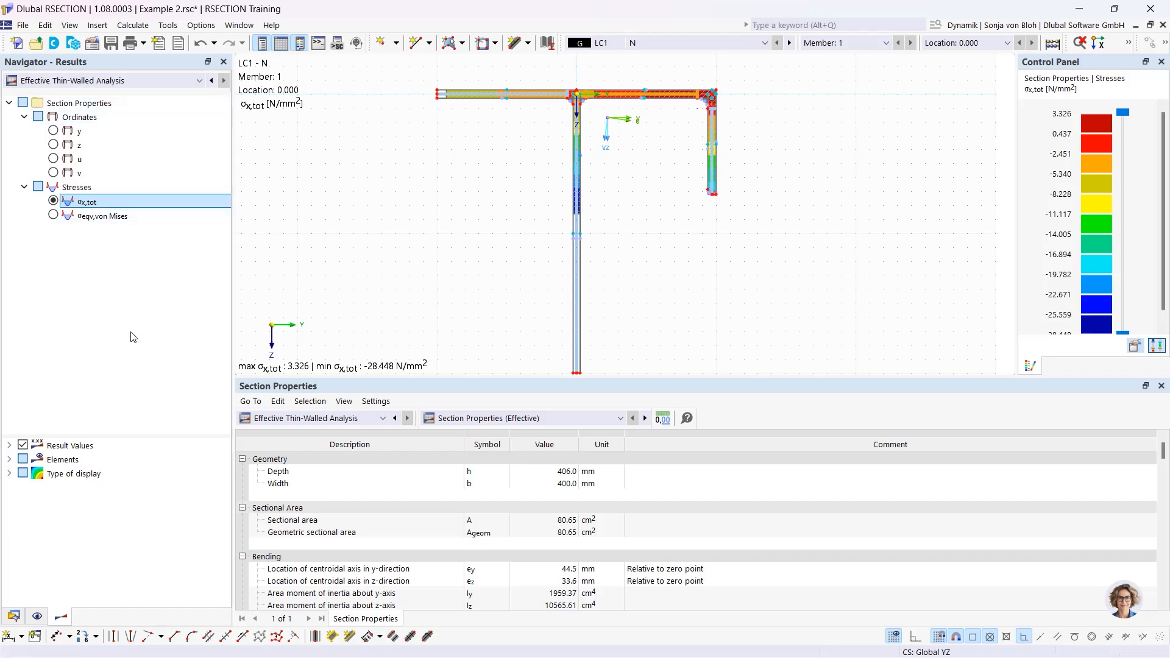
pyautogui.click(565, 419)
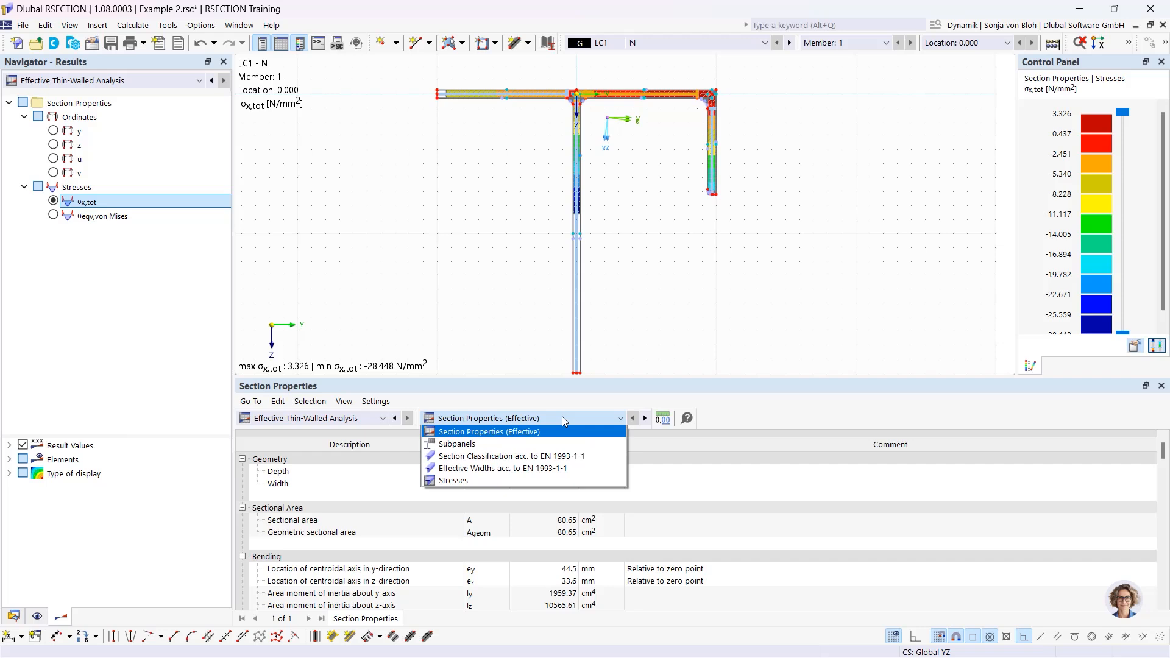
pyautogui.click(531, 458)
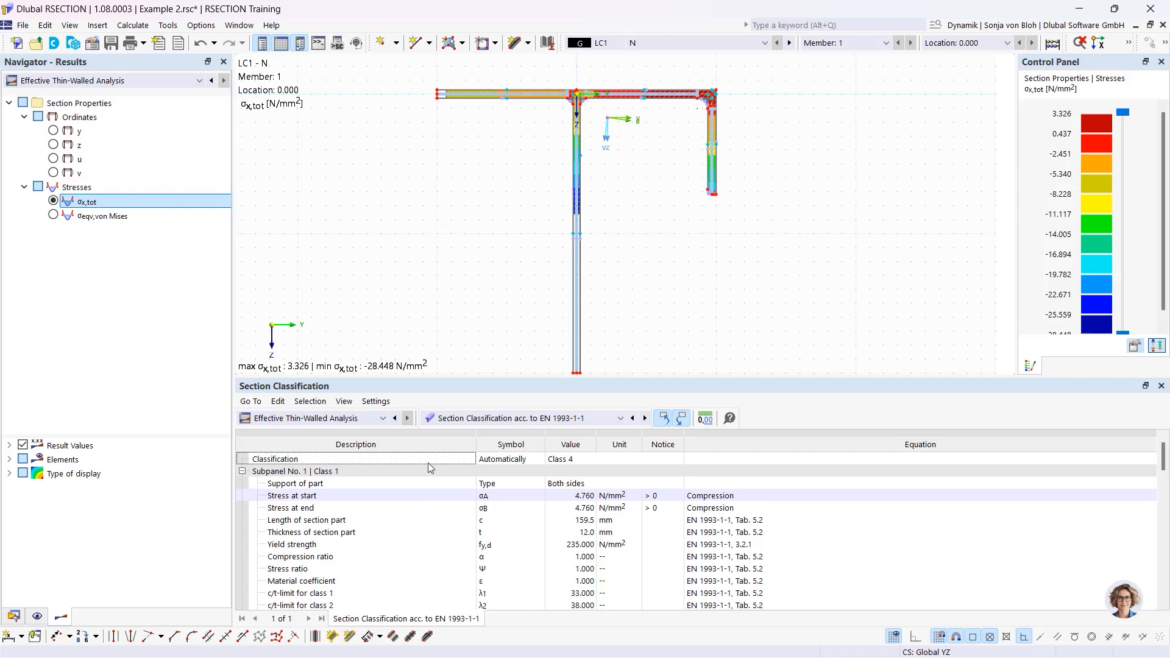
# Switch the results to load case LC2 (My) and examine the stresses at the free end of the upper flange
pyautogui.click(685, 40)
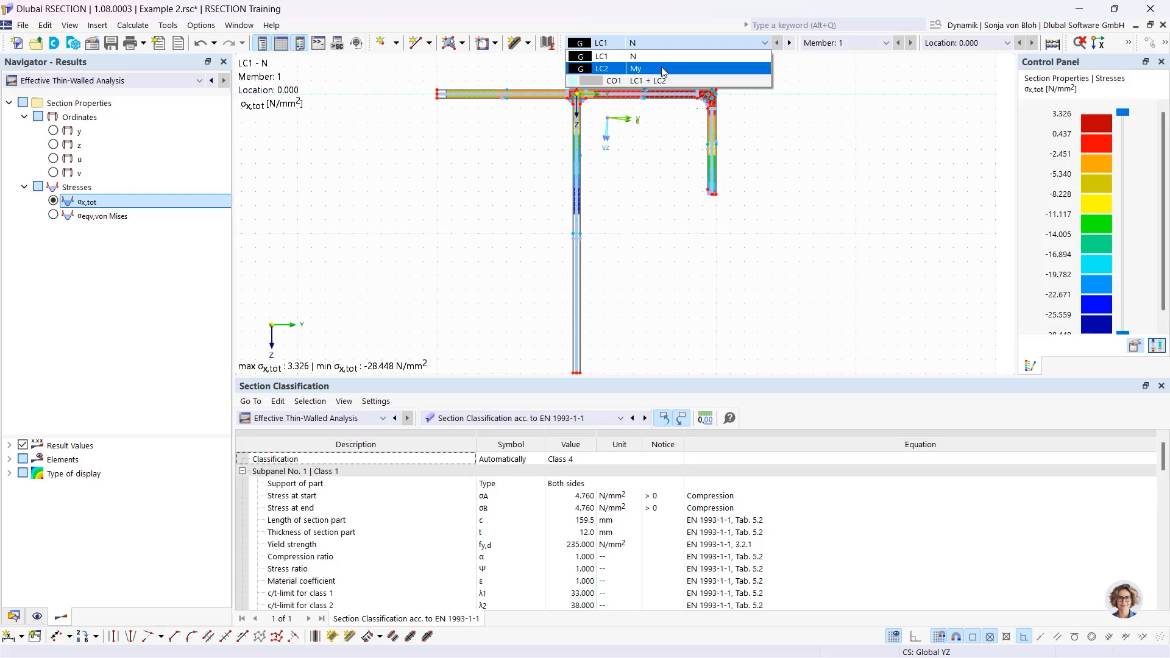
pyautogui.click(664, 70)
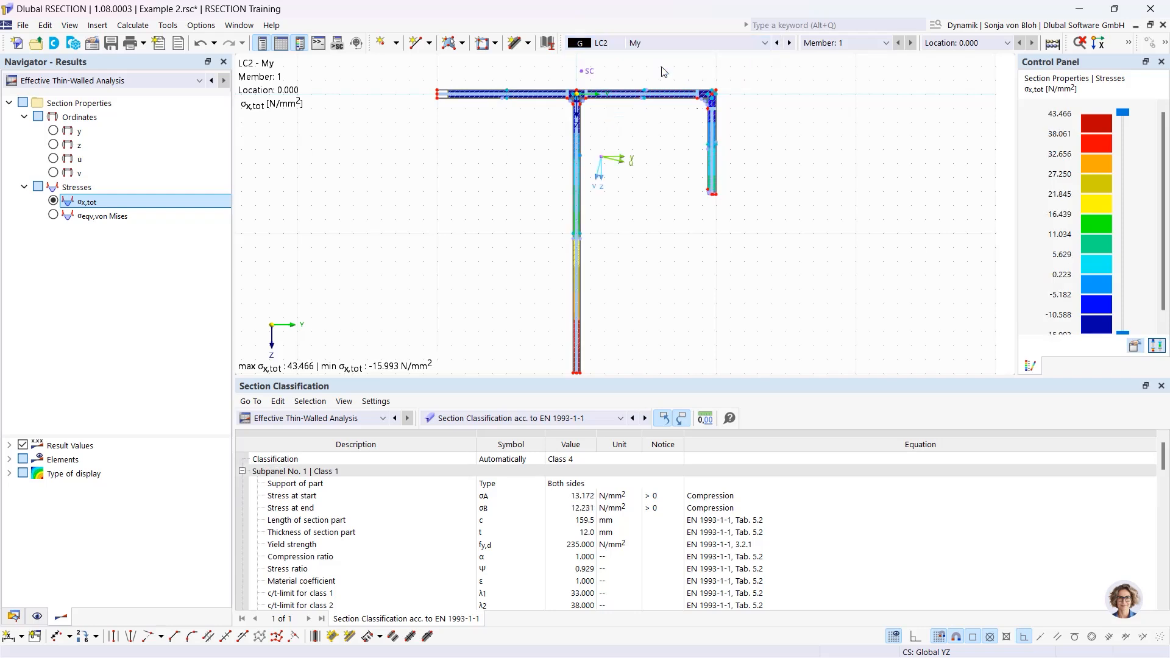
pyautogui.scroll(-2, 547, 235)
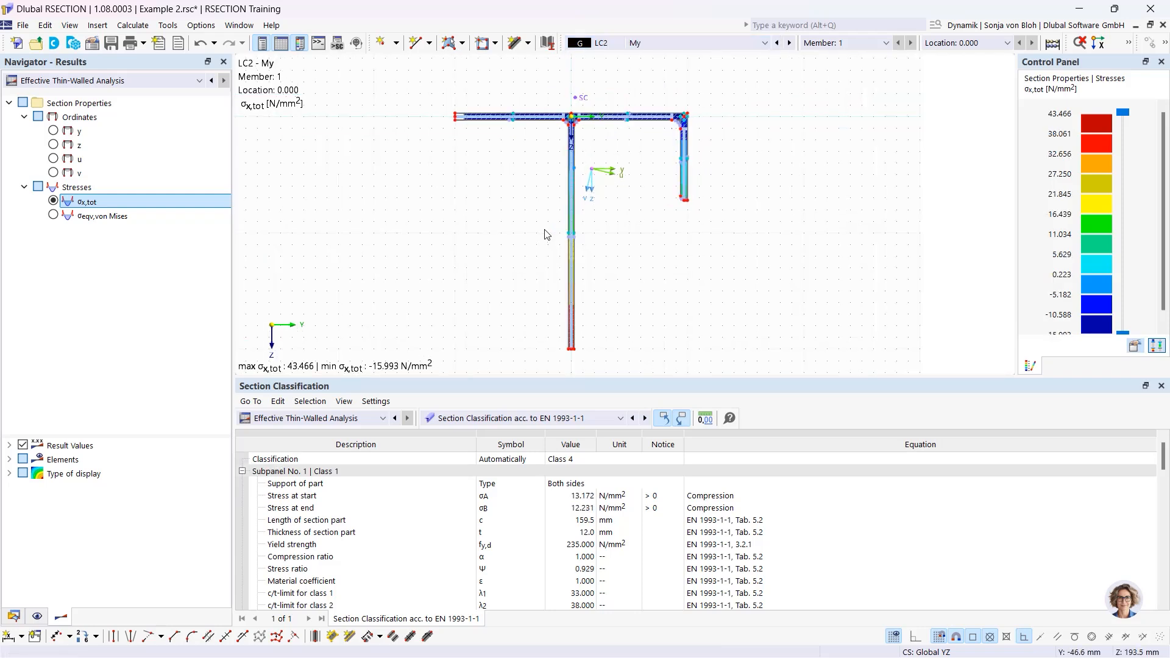
pyautogui.scroll(4, 457, 144)
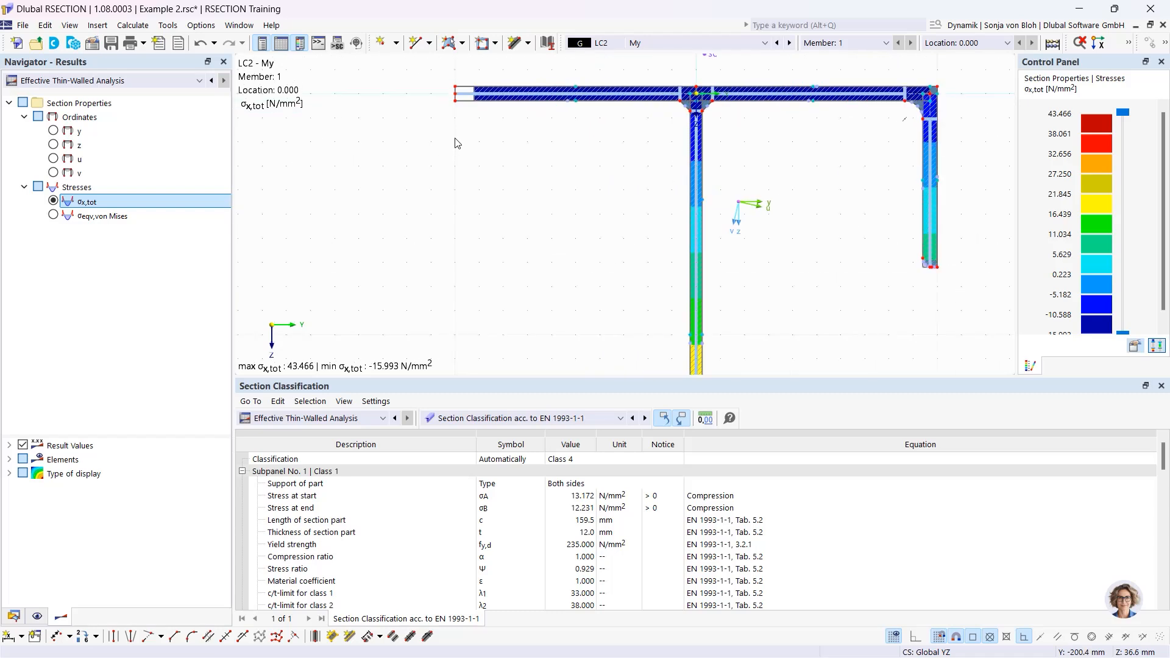
pyautogui.moveTo(457, 143); pyautogui.dragTo(460, 201, button='middle')
pyautogui.scroll(3, 474, 181)
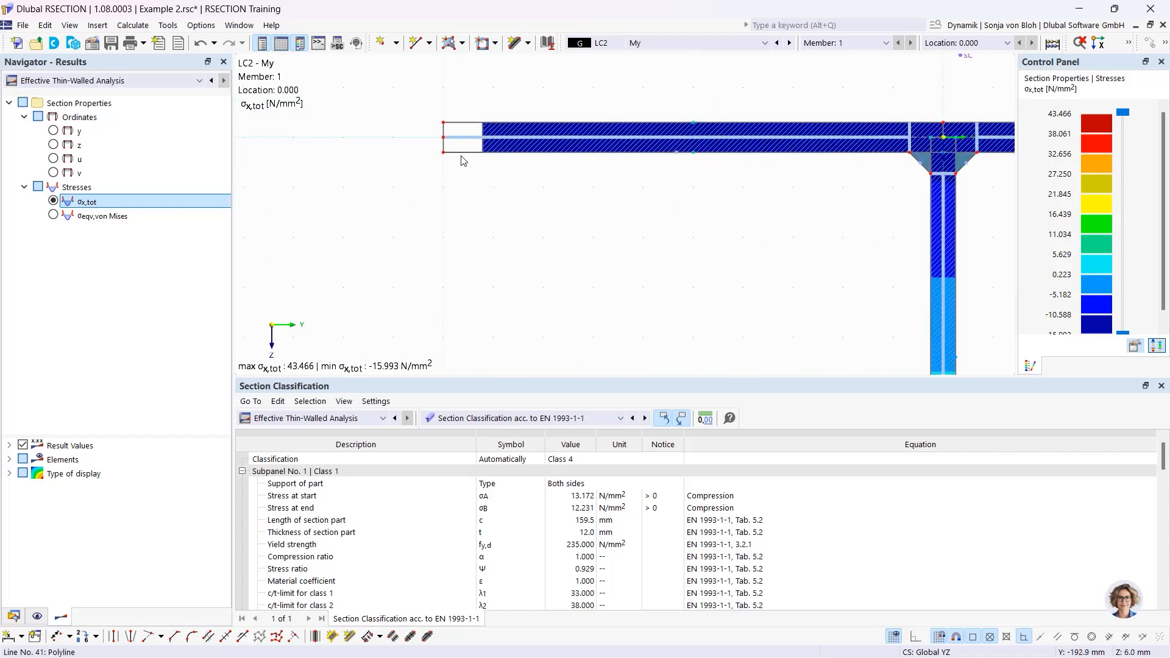
pyautogui.scroll(-3, 459, 146)
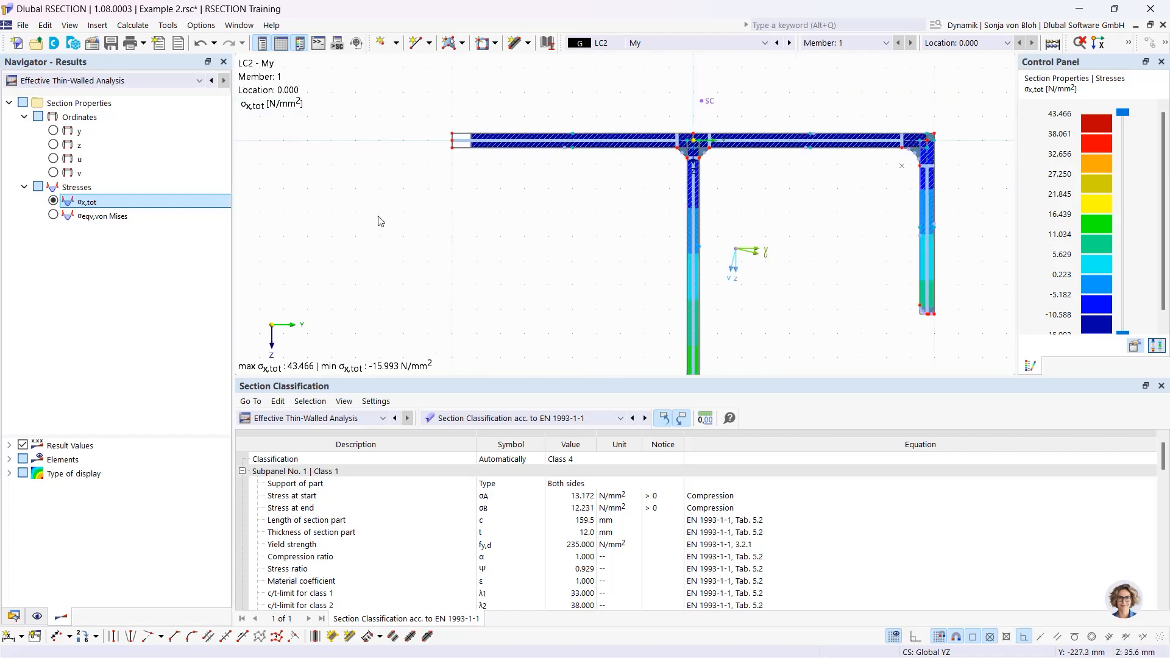
# Set the result display type to Off instead of isobands and show the stresses for load combination CO1
pyautogui.click(9, 474)
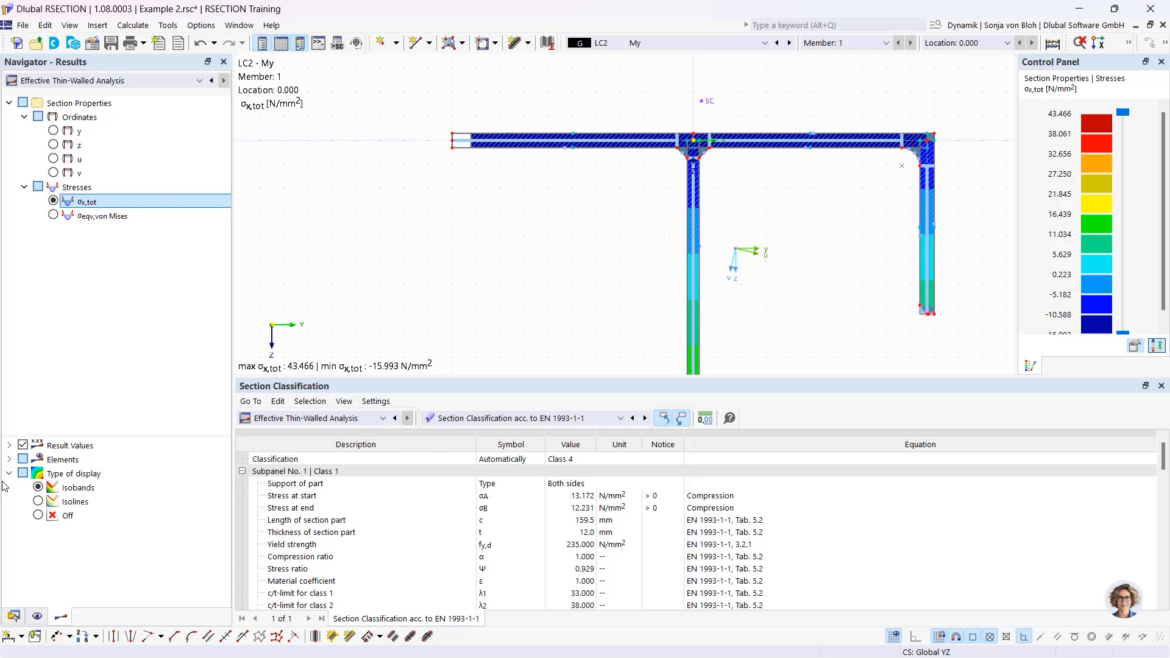
pyautogui.click(38, 516)
pyautogui.scroll(-3, 494, 261)
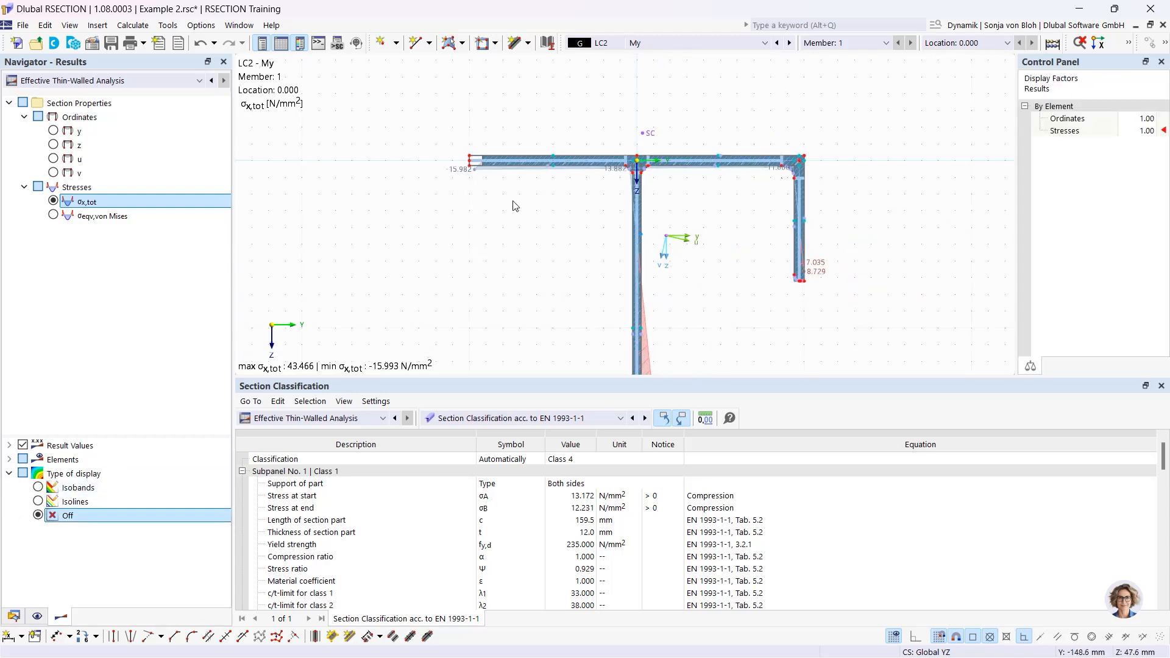
pyautogui.moveTo(496, 233); pyautogui.dragTo(513, 184, button='middle')
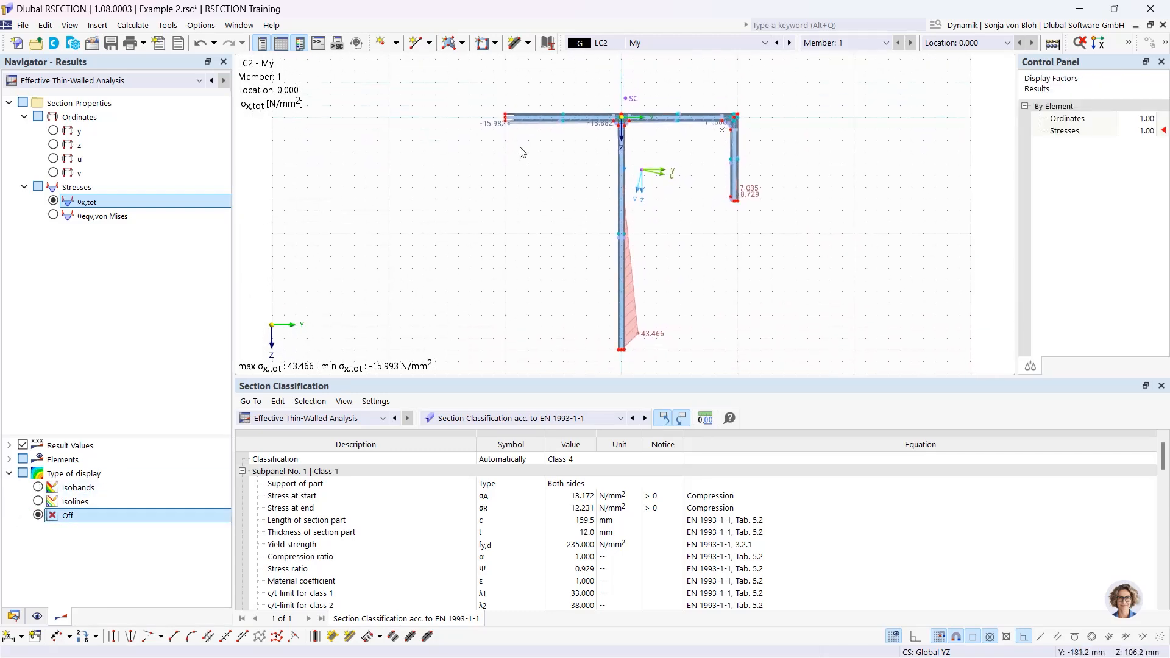
pyautogui.click(655, 41)
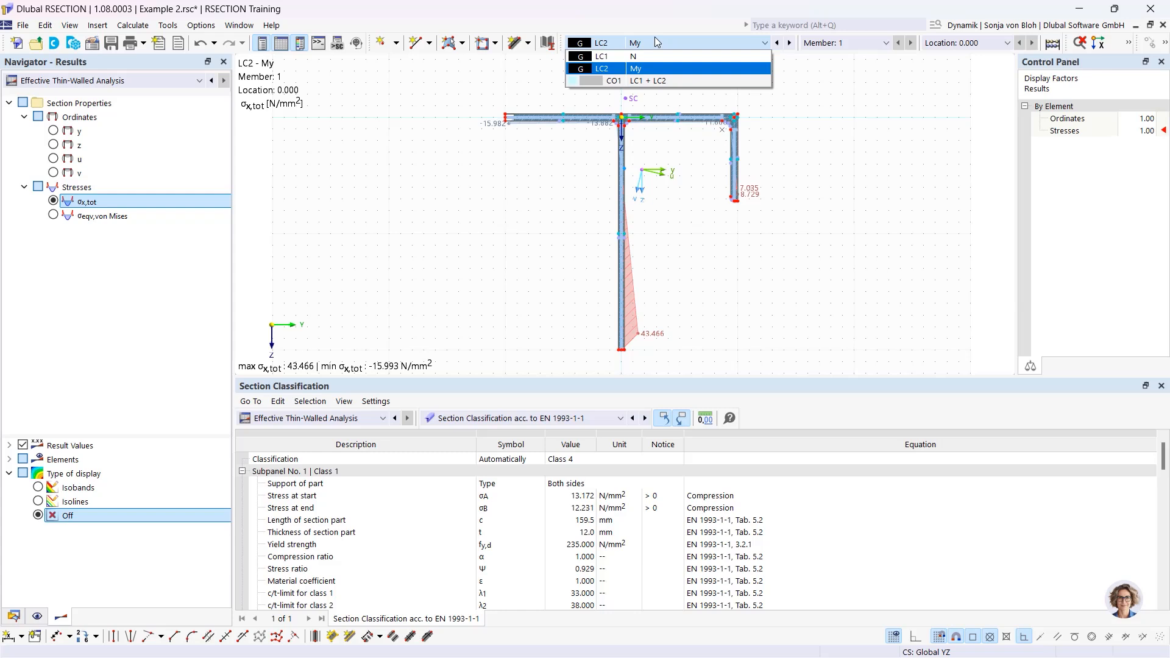
pyautogui.click(628, 81)
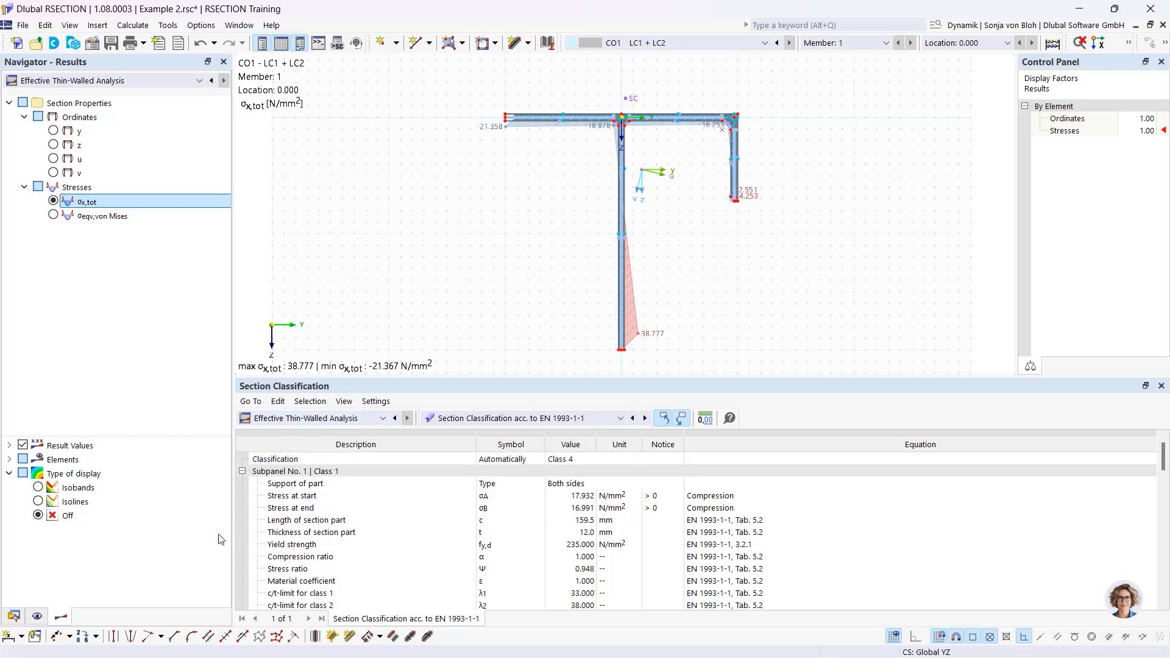
# Create a new printout report for Example 2
pyautogui.click(14, 615)
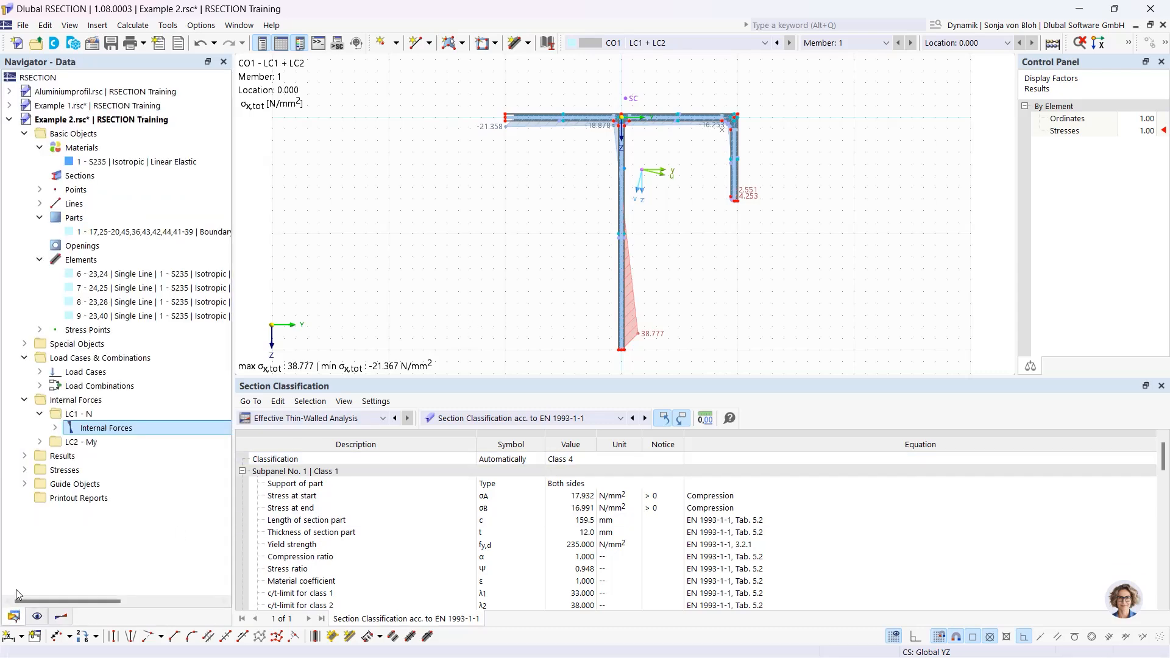
pyautogui.rightClick(83, 498)
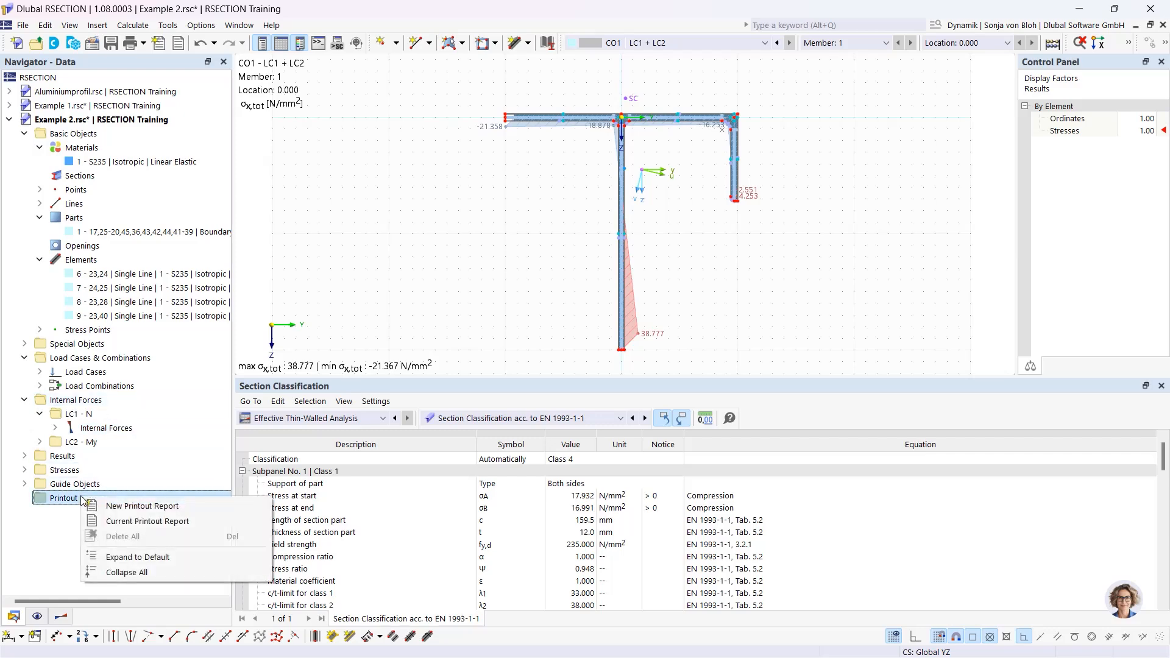
pyautogui.click(118, 509)
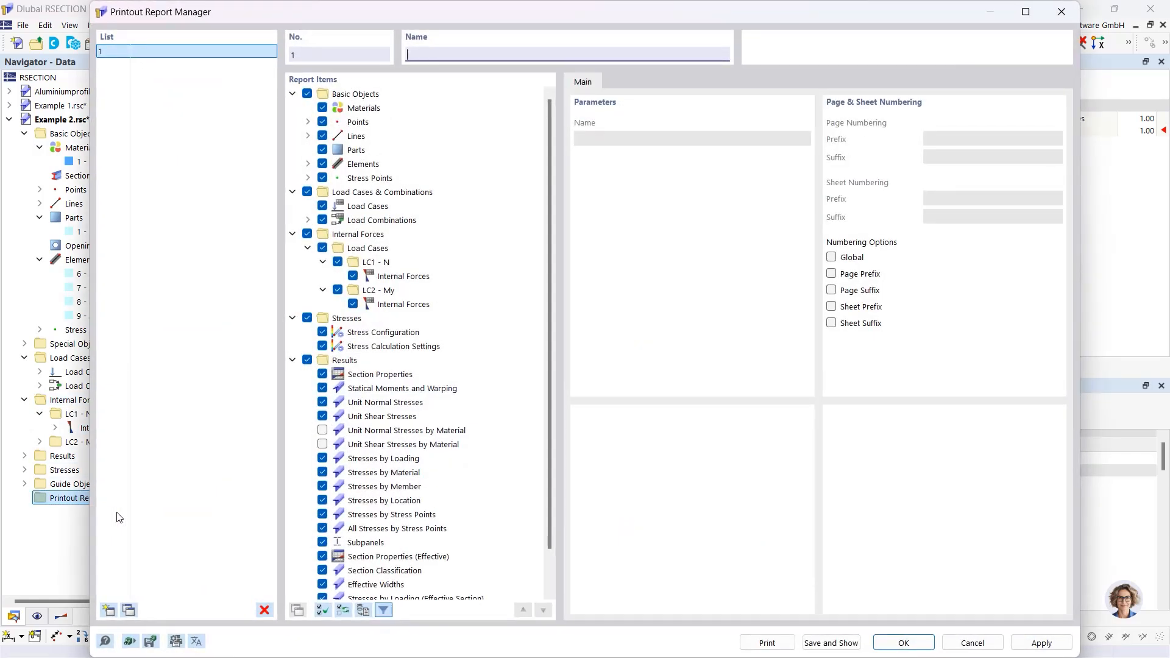
# Exclude the effective-section stresses by loading, material and stress points from the report items, then save and show the report
pyautogui.moveTo(548, 280); pyautogui.dragTo(551, 363)
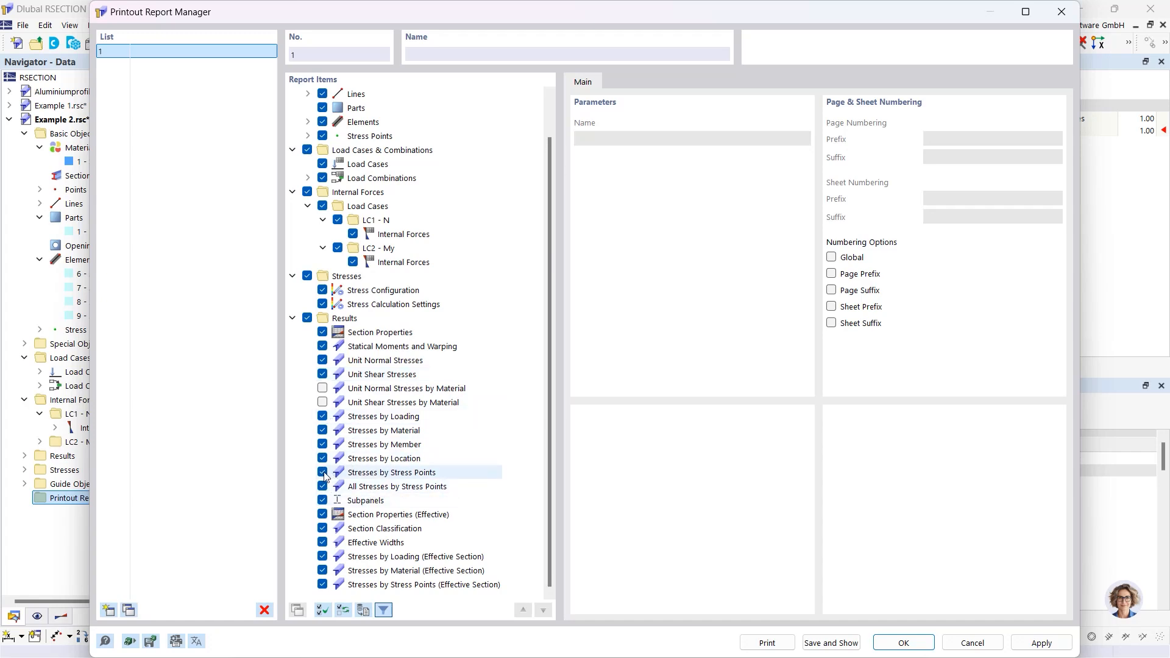
pyautogui.scroll(1, 336, 515)
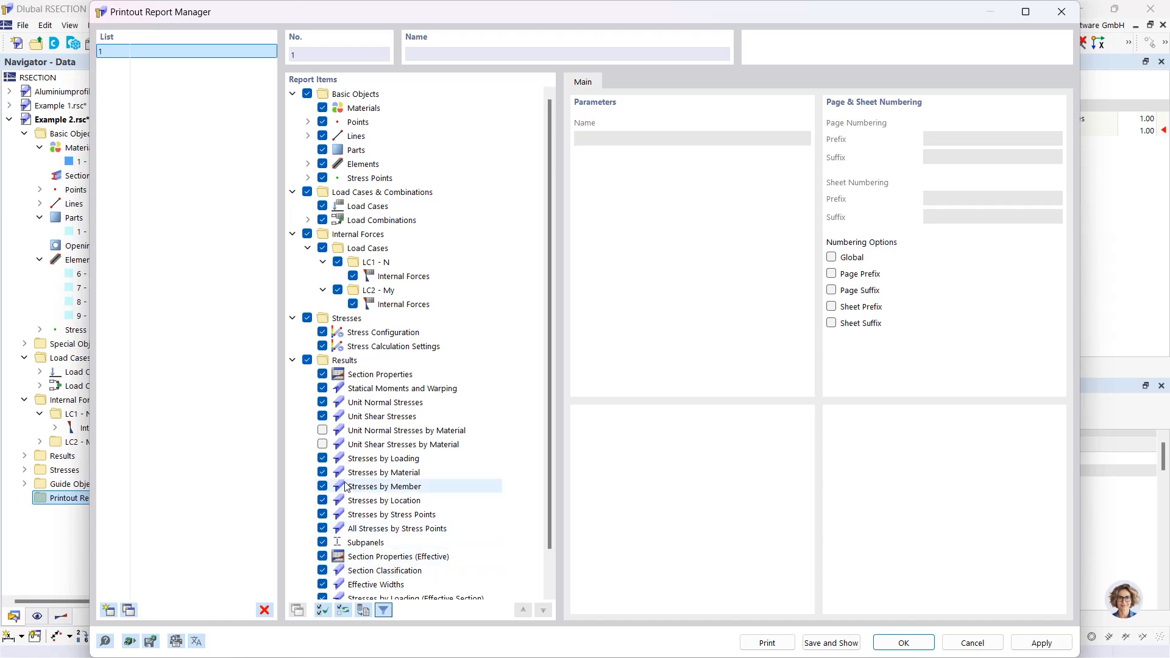
pyautogui.scroll(-1, 338, 486)
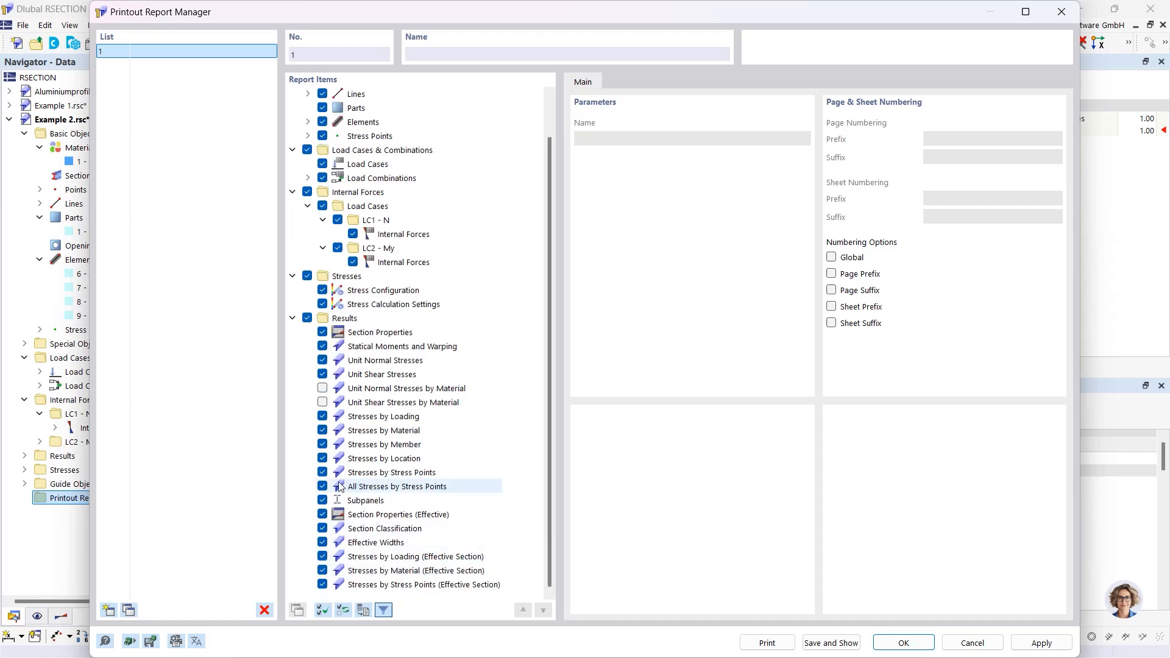
pyautogui.click(322, 556)
pyautogui.click(322, 570)
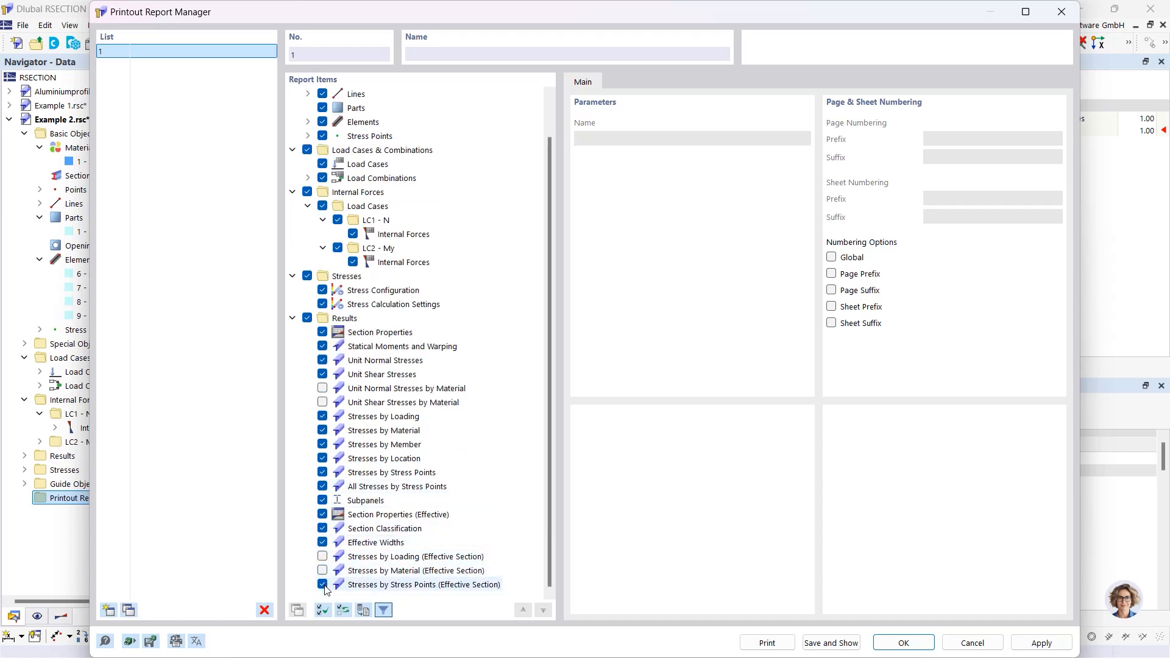
pyautogui.click(322, 584)
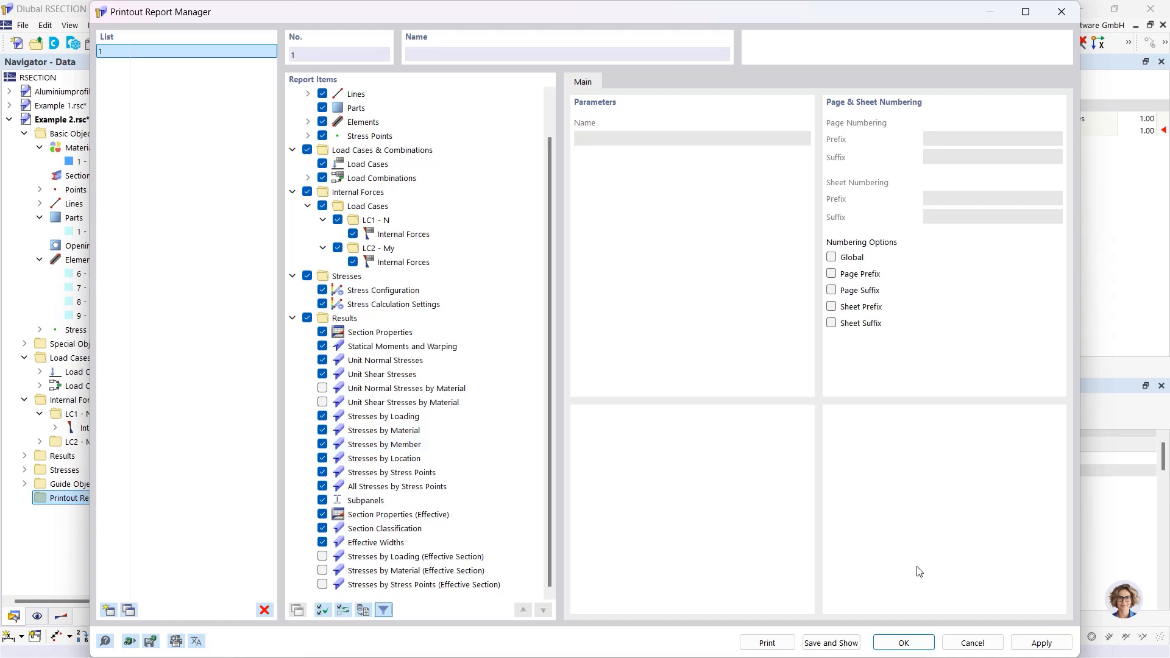
pyautogui.click(848, 643)
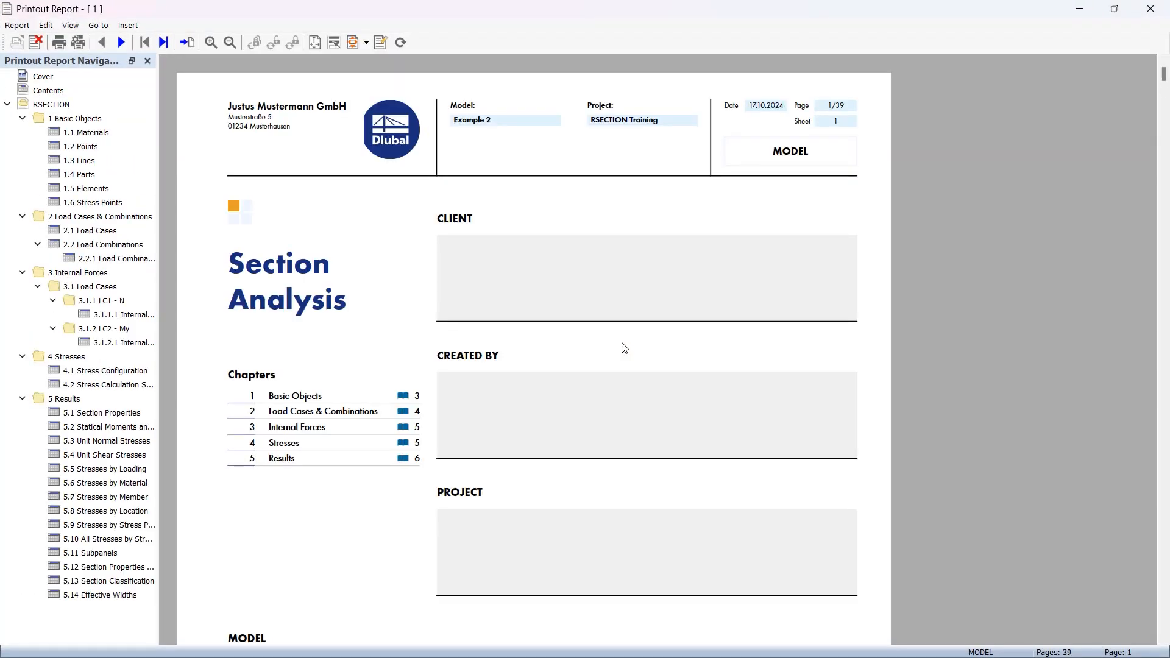
# Review the report's cover and contents, then the stress results starting from chapter 5.5 Stresses by Loading
pyautogui.scroll(-10, 620, 287)
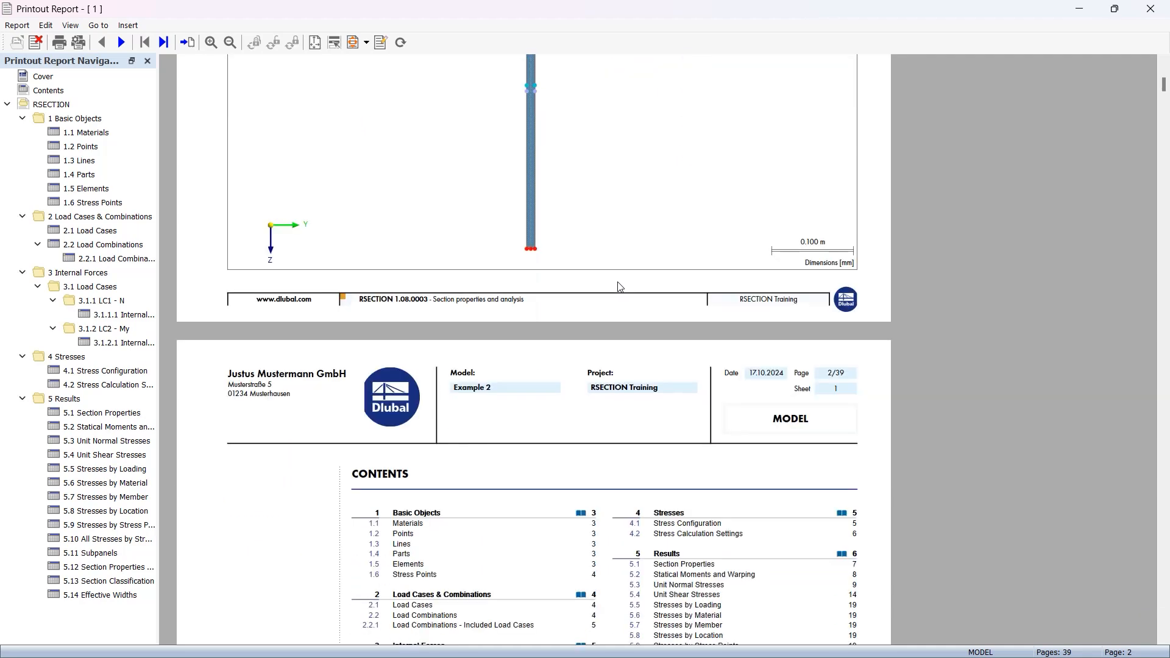
pyautogui.scroll(-6, 619, 287)
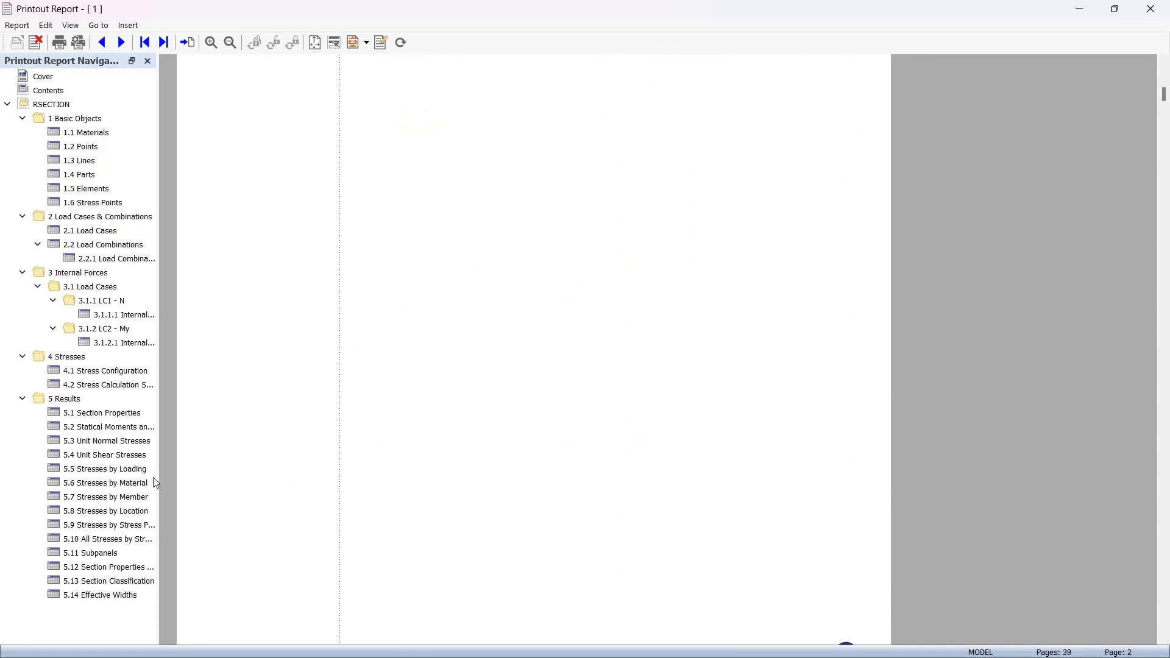
pyautogui.click(97, 469)
pyautogui.scroll(-5, 507, 433)
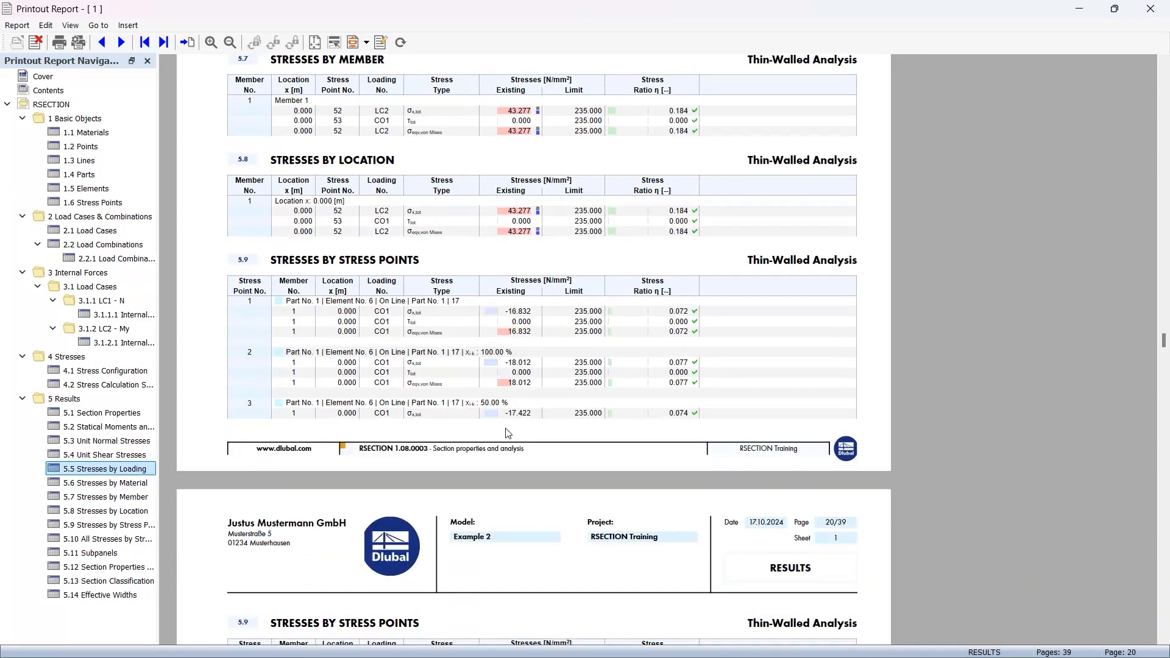
pyautogui.scroll(-12, 508, 433)
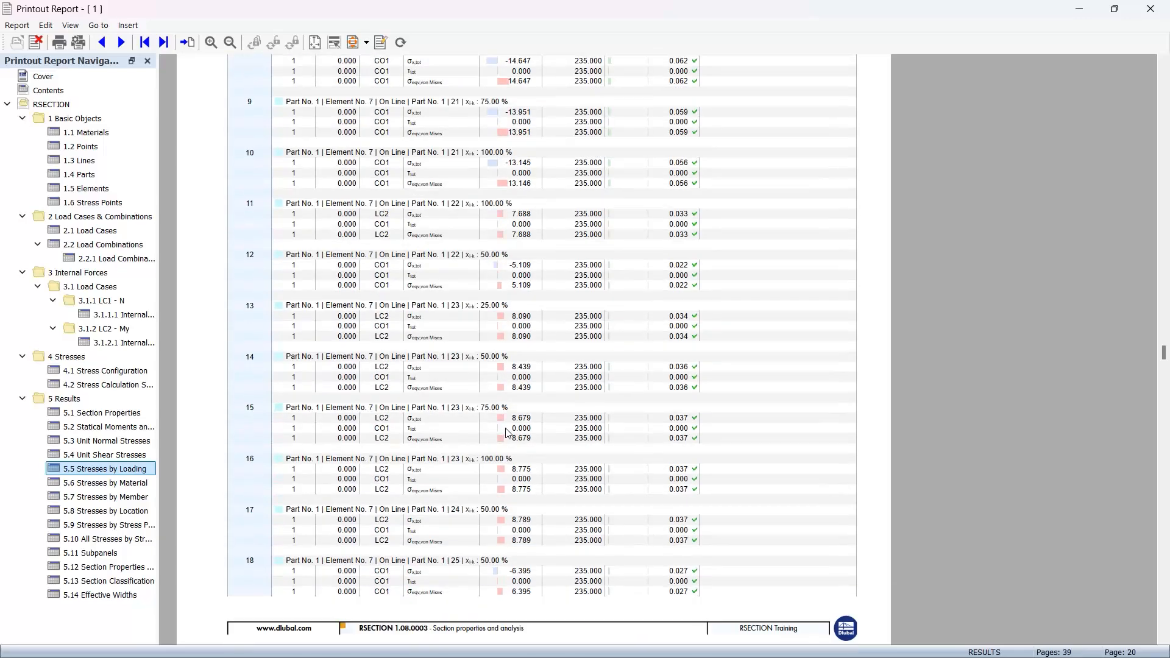
pyautogui.scroll(-14, 508, 433)
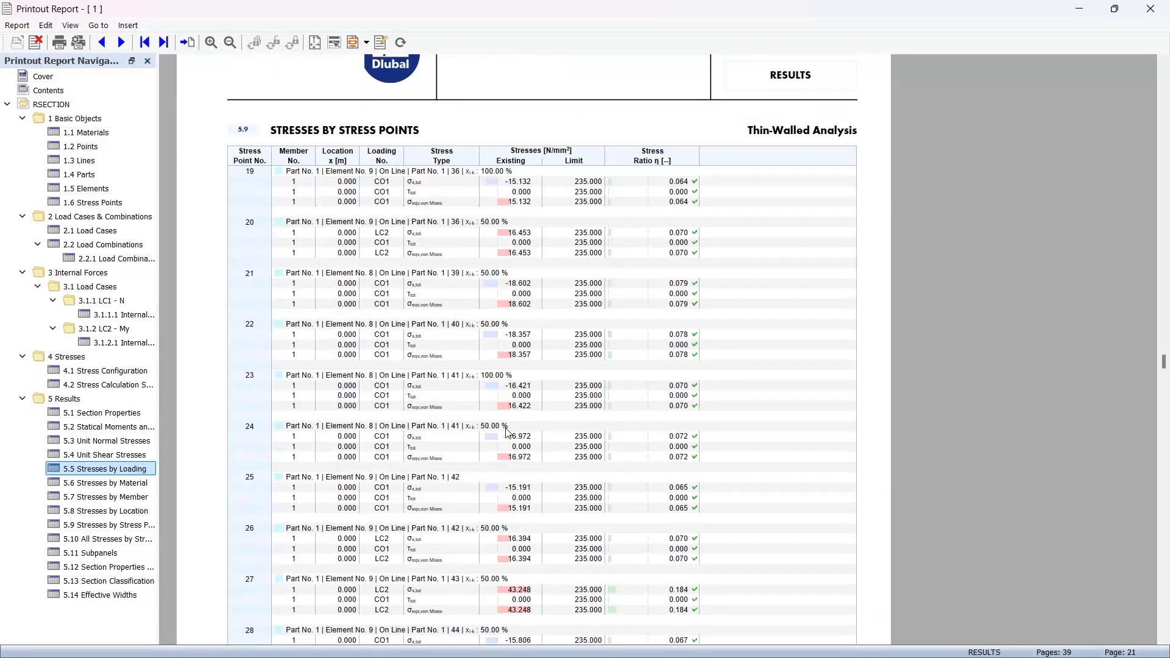
pyautogui.scroll(-6, 507, 433)
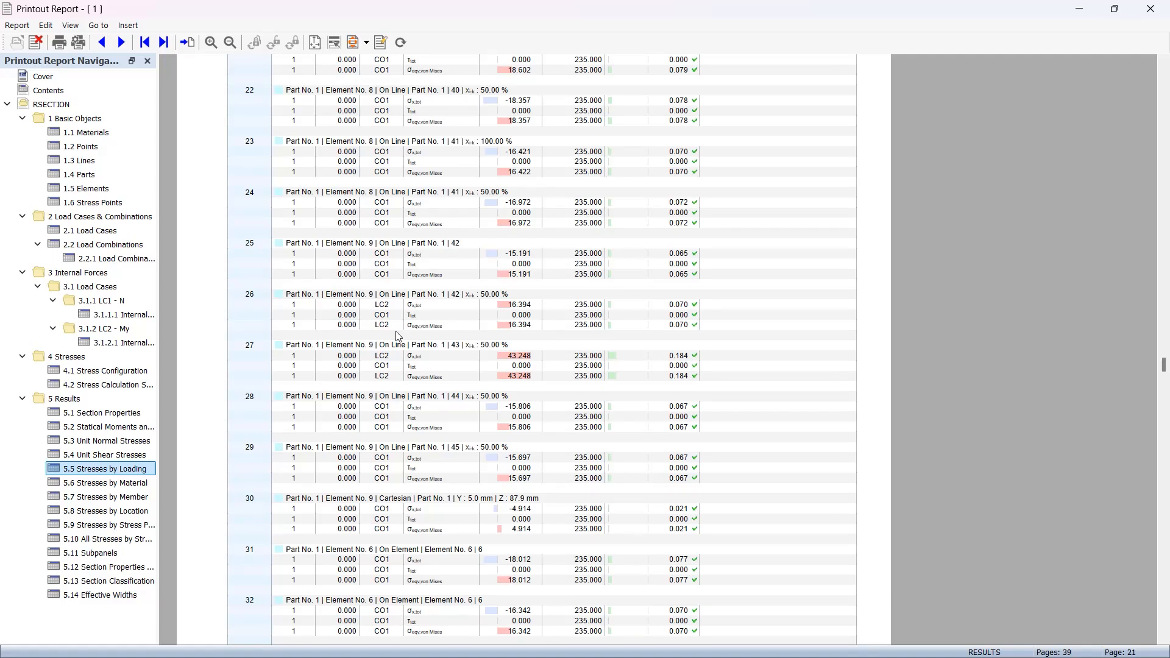
# Minimize the printout report and enlarge the graphic area above the results table to show the whole cross-section
pyautogui.click(1079, 9)
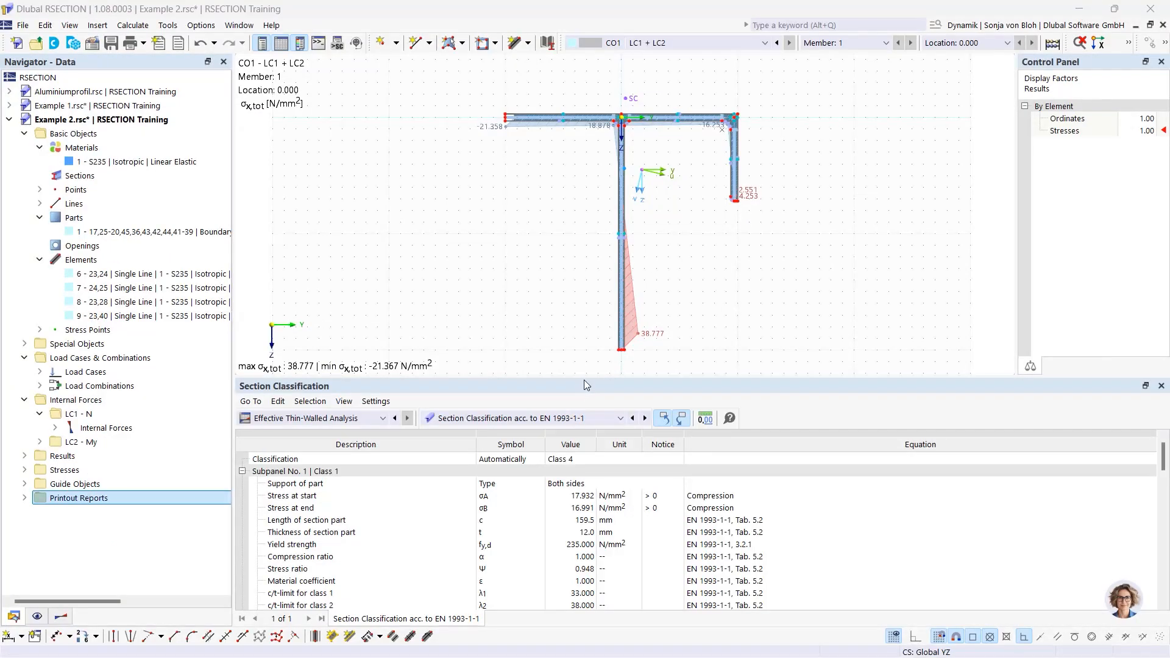
pyautogui.moveTo(584, 379); pyautogui.dragTo(584, 505)
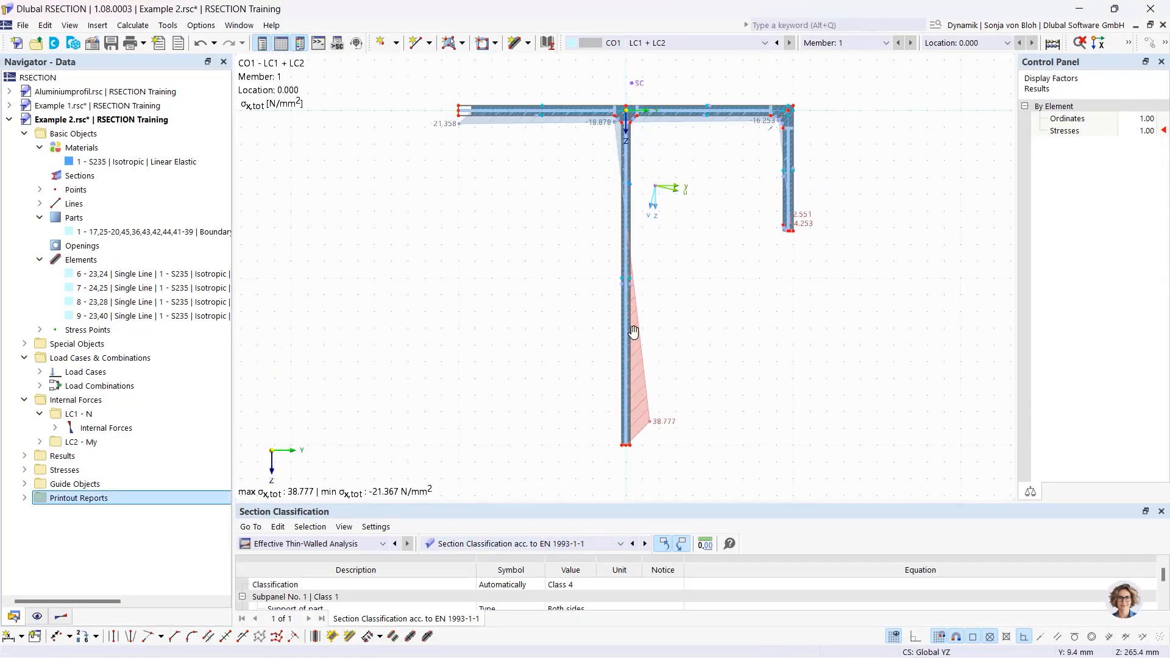
pyautogui.moveTo(634, 331); pyautogui.dragTo(579, 337, button='middle')
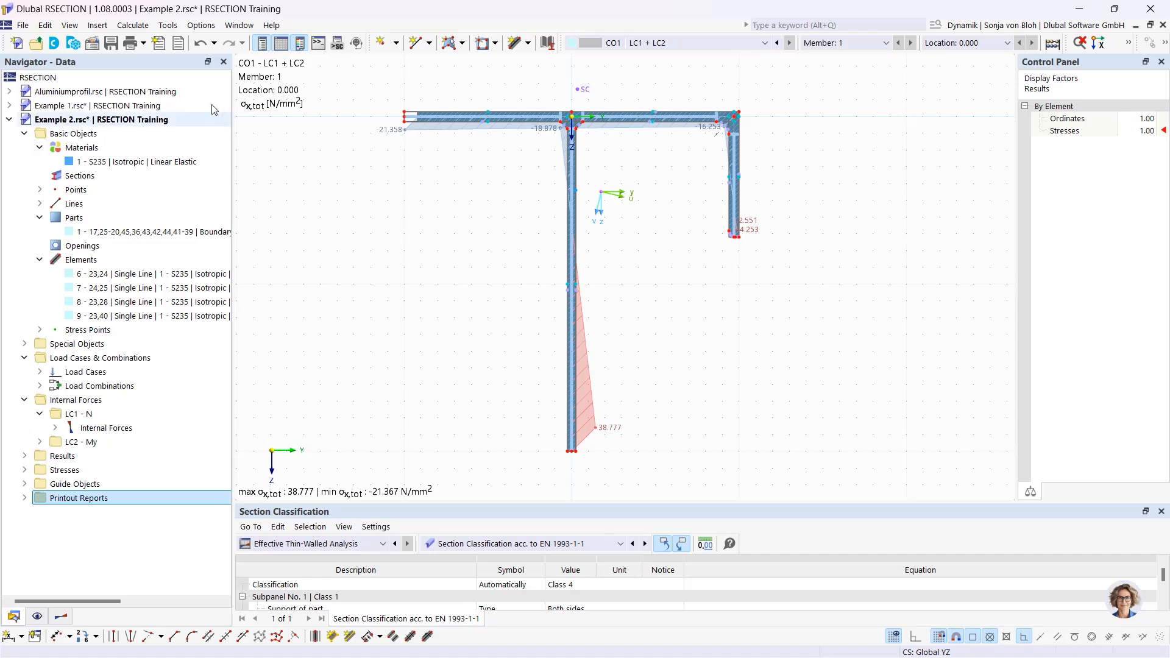
# Send the CO1 stress graphic to the printout report as a window-filling picture, then save and show the report
pyautogui.click(144, 46)
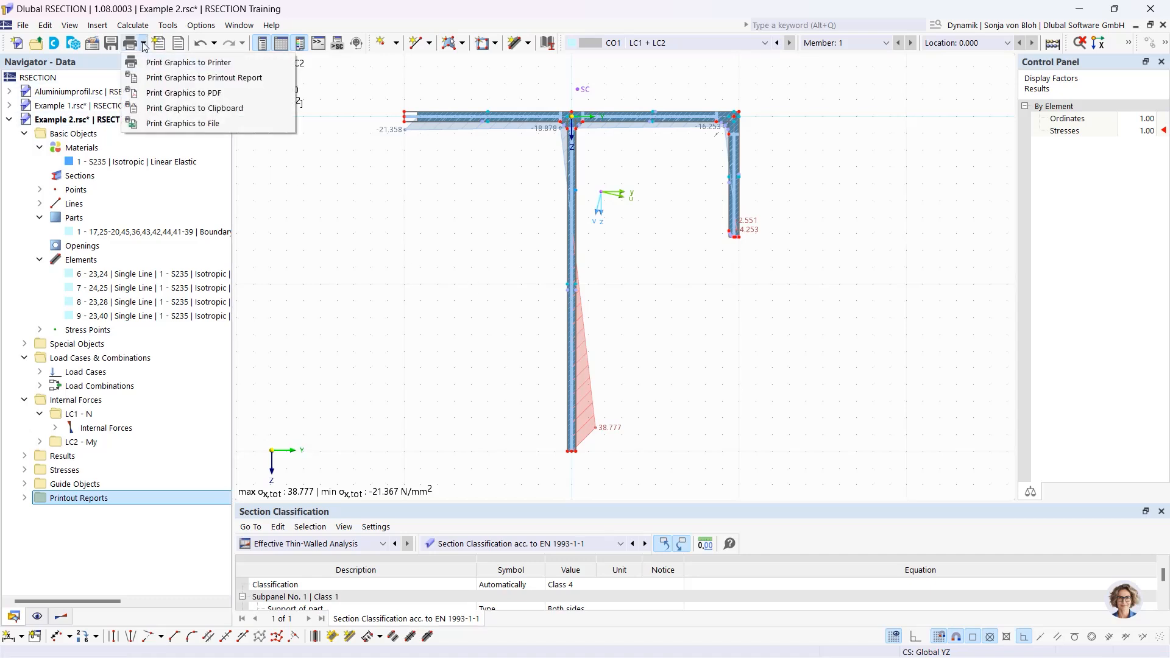
pyautogui.click(180, 80)
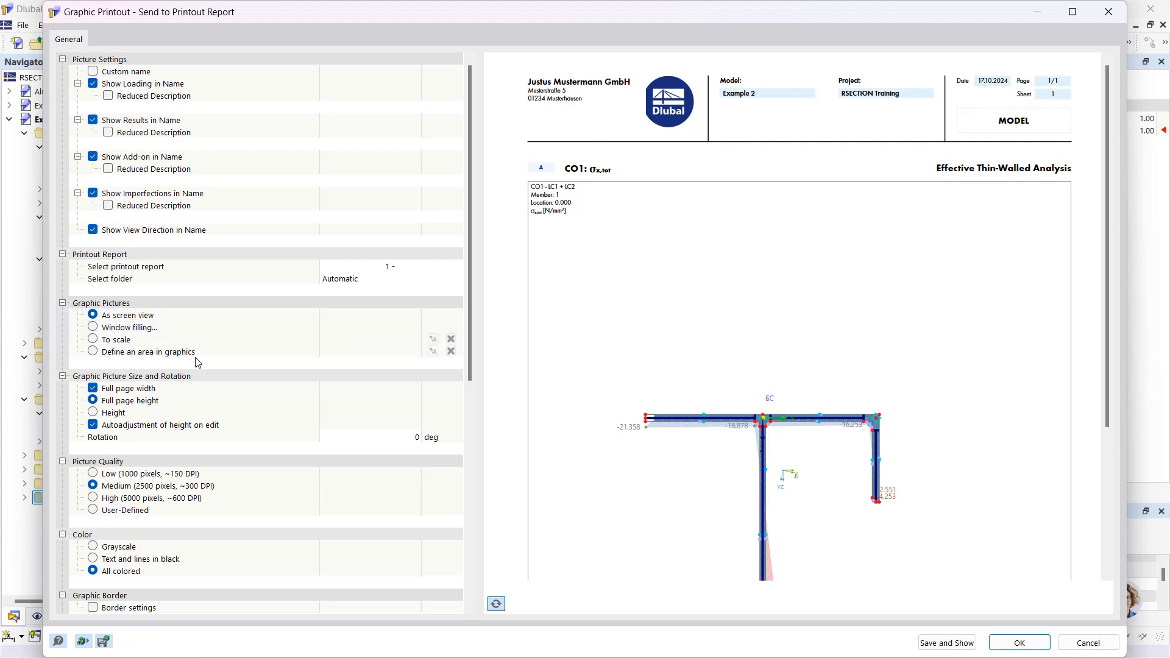
pyautogui.click(94, 329)
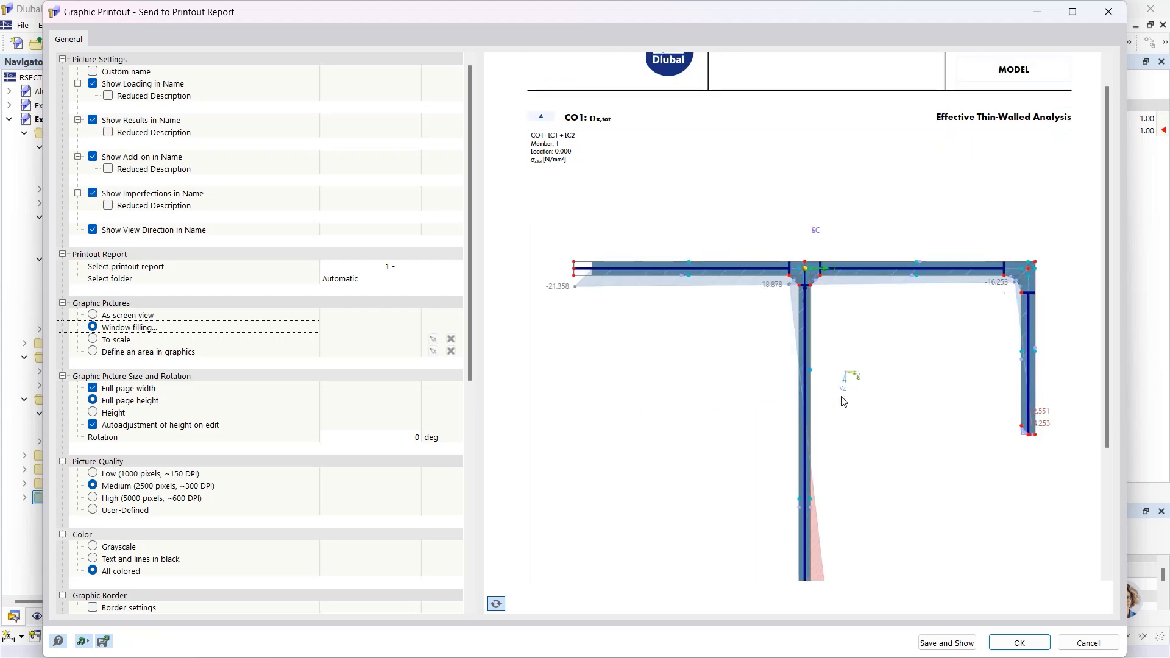
pyautogui.scroll(-2, 853, 372)
pyautogui.scroll(1, 861, 377)
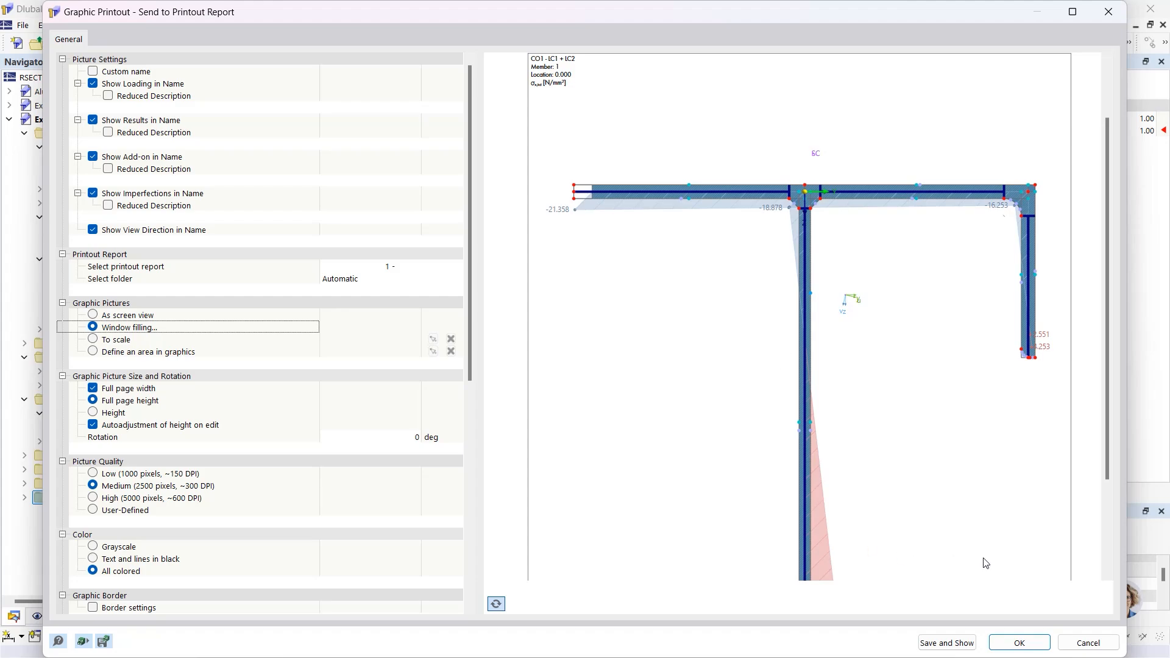
pyautogui.click(944, 643)
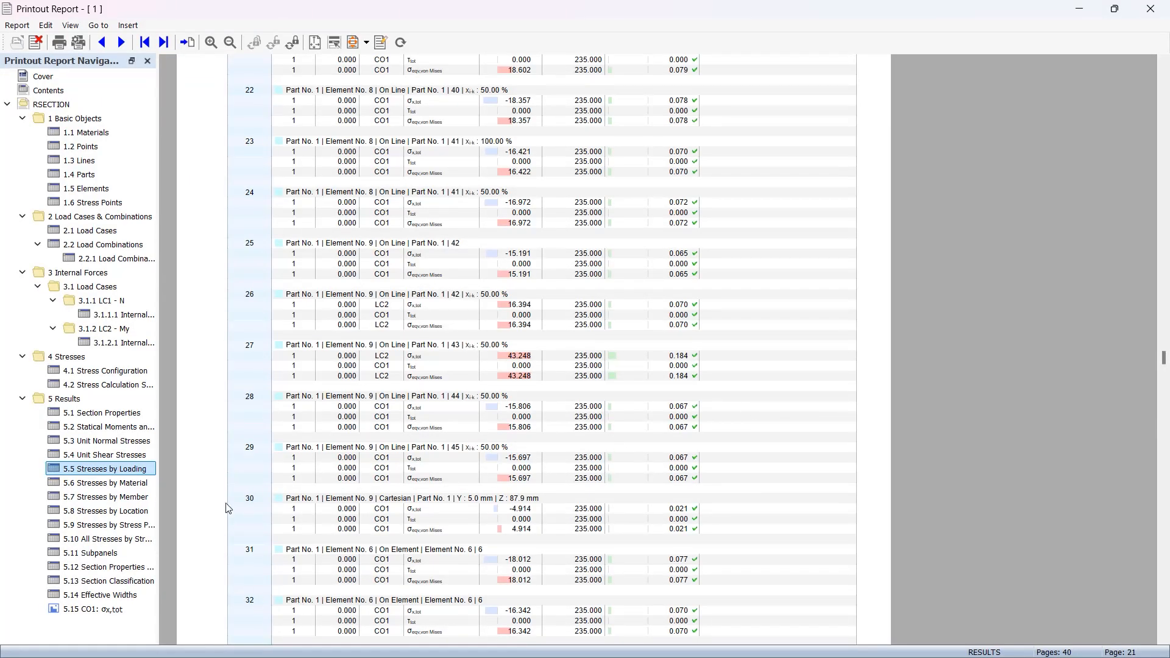
# Examine the CO1 stress graphic in report chapter 5.15, then close the printout report
pyautogui.click(101, 610)
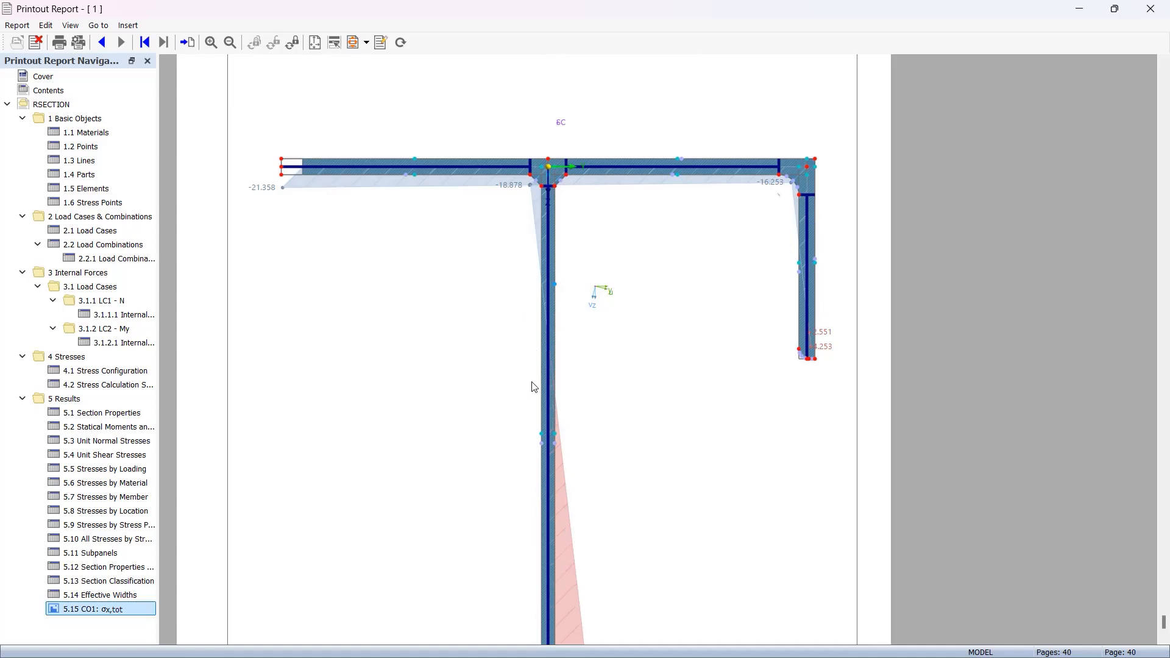
pyautogui.scroll(-4, 532, 386)
pyautogui.scroll(-2, 533, 386)
pyautogui.scroll(7, 533, 386)
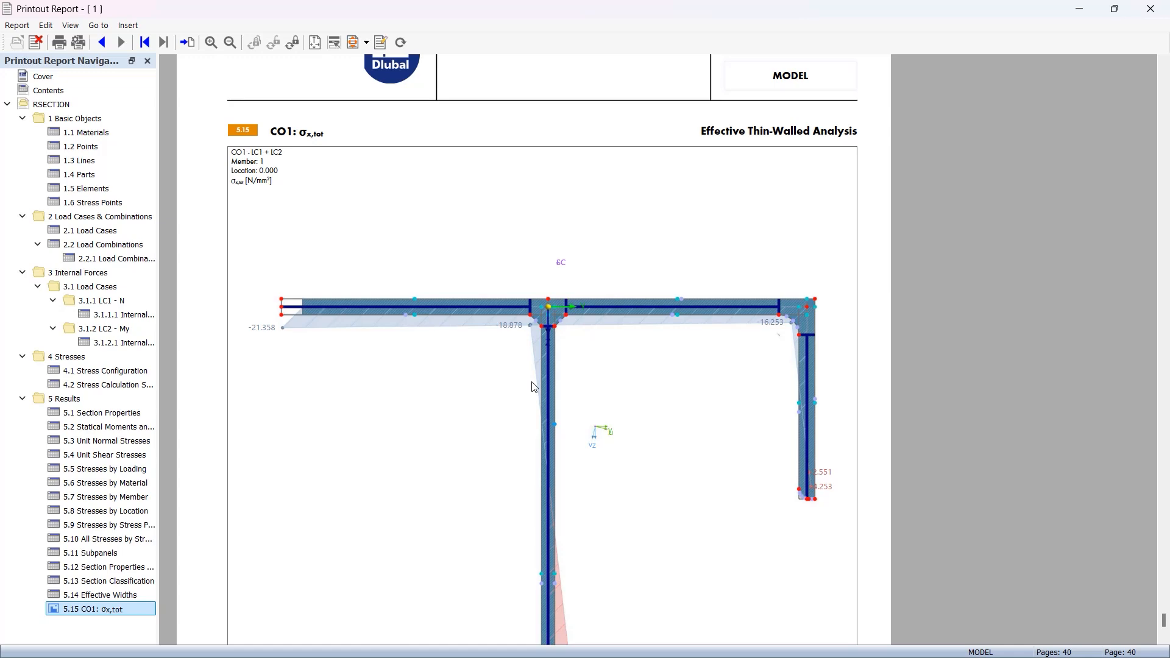
pyautogui.scroll(-1, 668, 271)
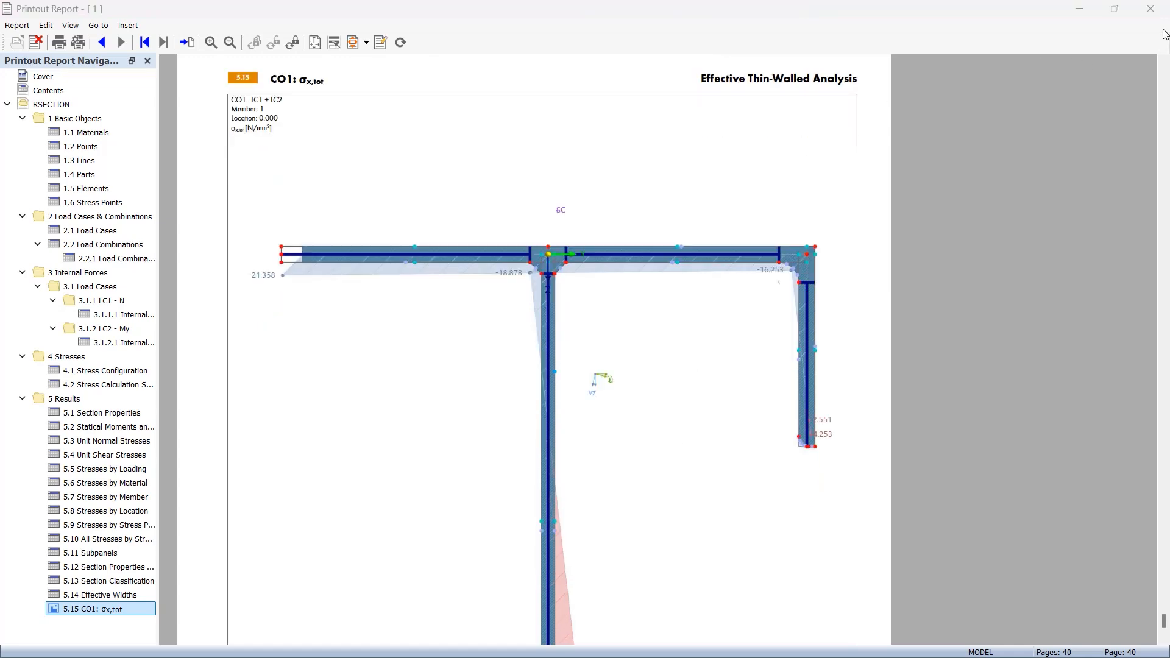
pyautogui.click(1151, 9)
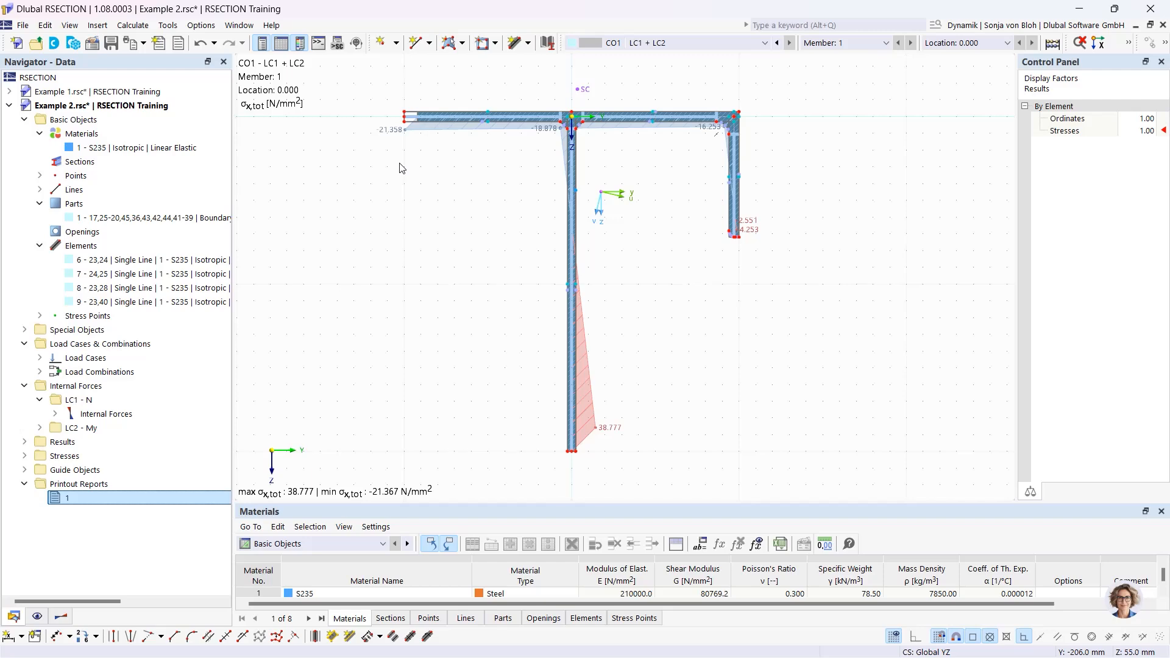
# Import the DXF file Aluprofil.dxf as a separate model instead of into the active model
pyautogui.click(23, 26)
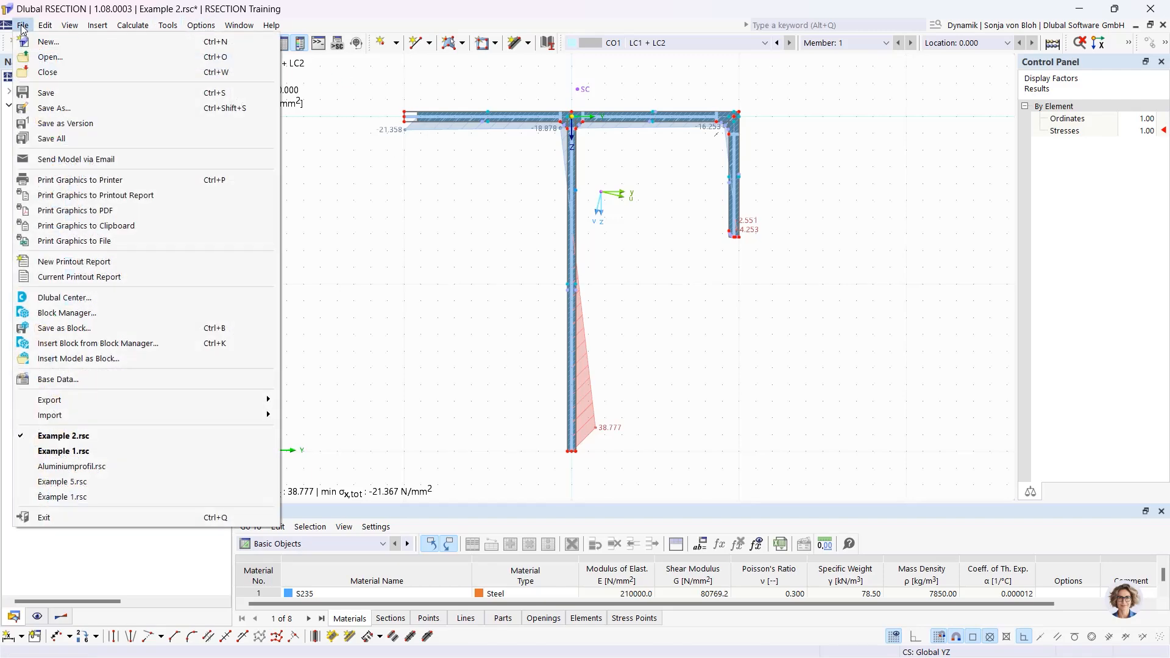
pyautogui.moveTo(111, 417)
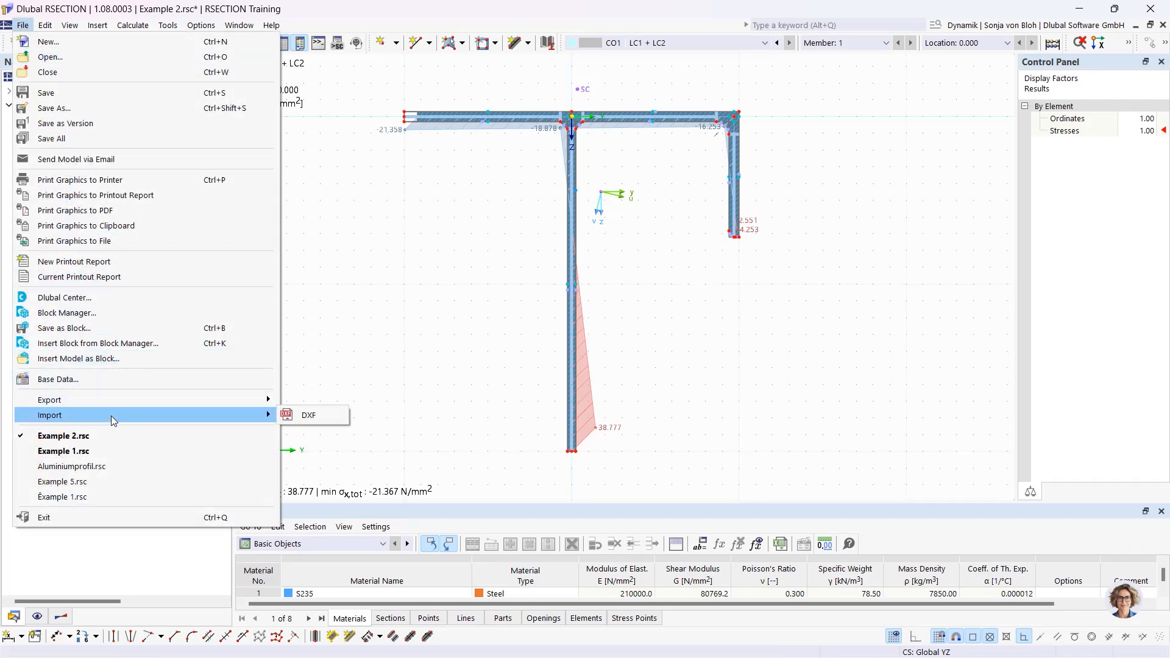
pyautogui.click(310, 415)
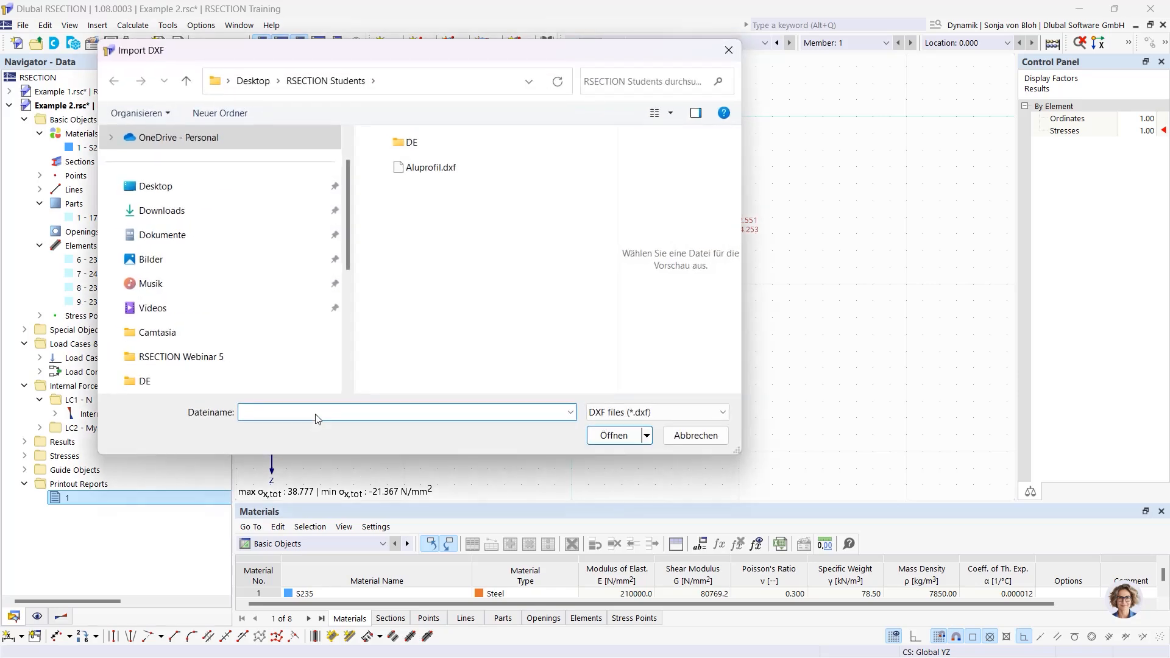
pyautogui.click(445, 170)
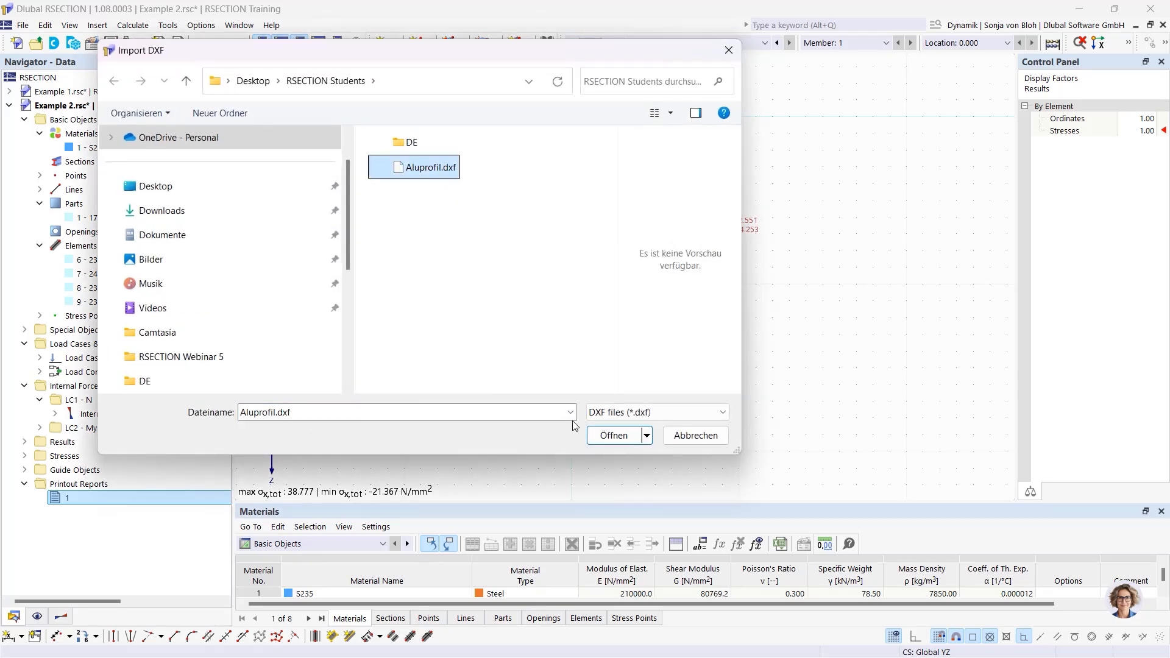
pyautogui.click(610, 436)
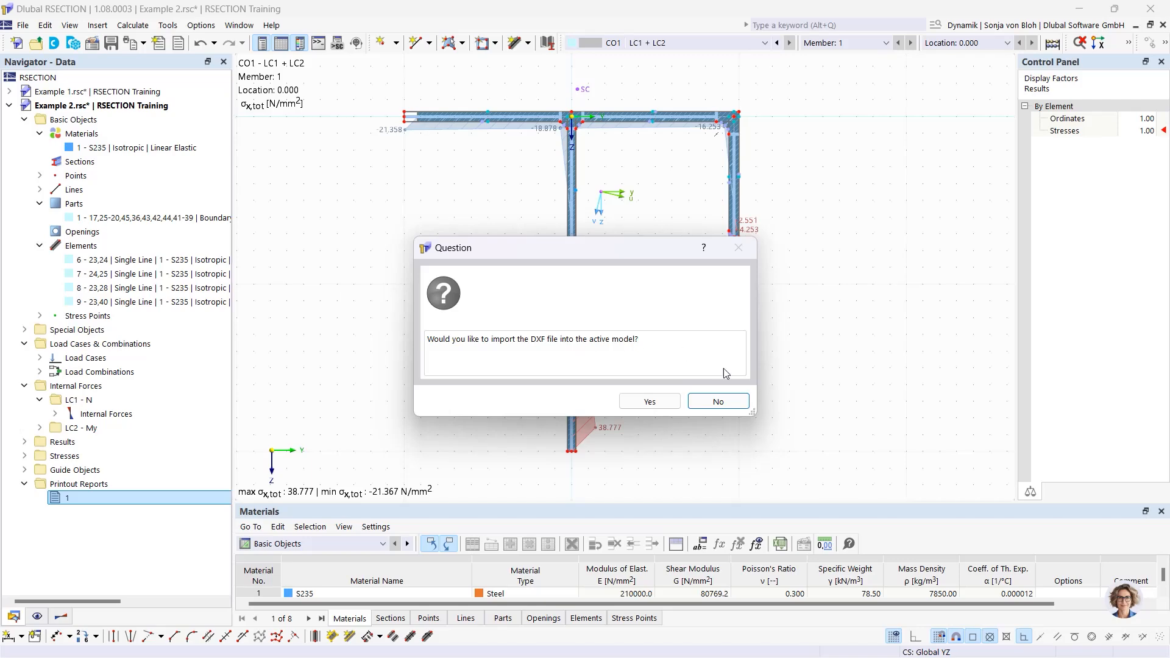
pyautogui.click(730, 404)
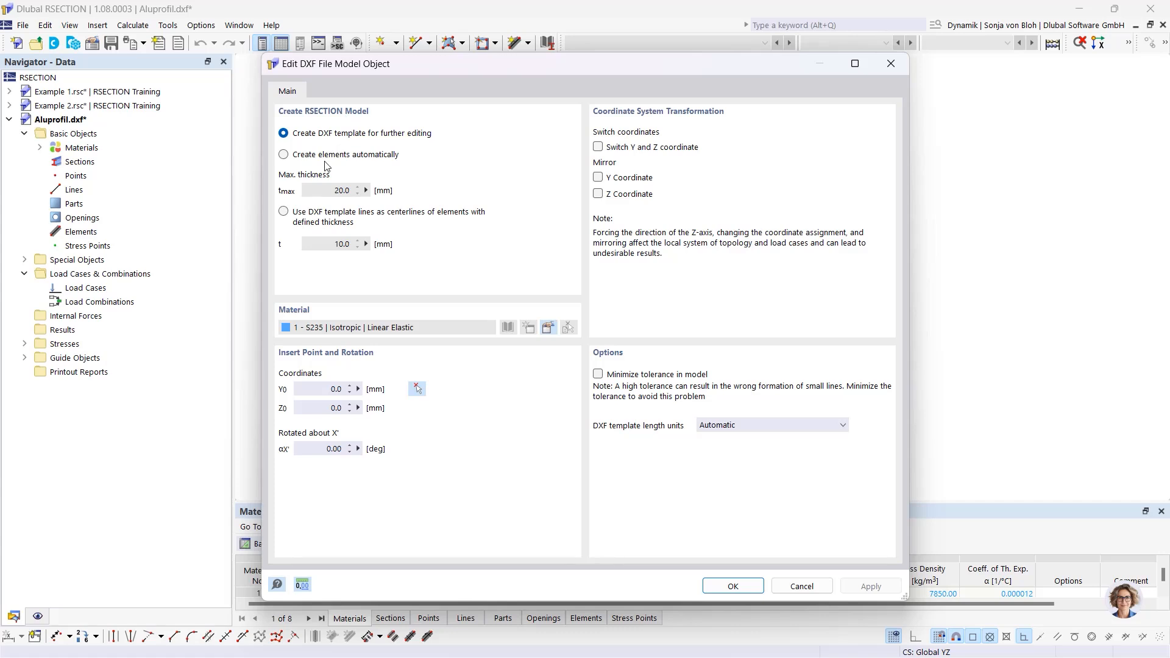
pyautogui.click(284, 155)
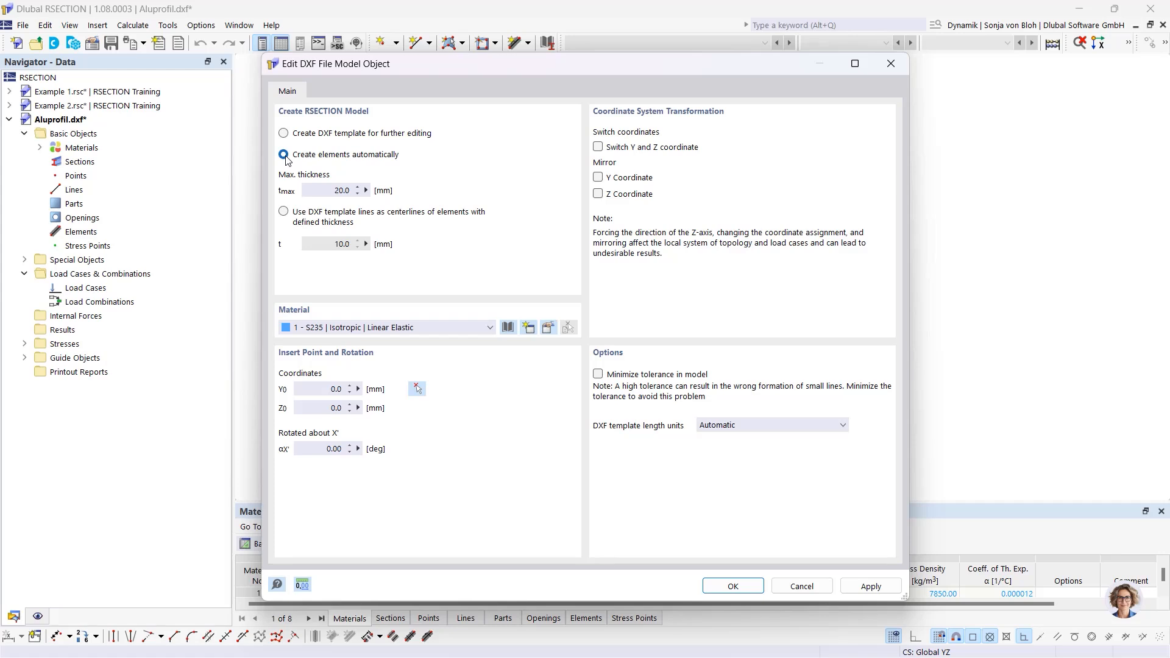
pyautogui.moveTo(318, 192); pyautogui.dragTo(363, 200)
pyautogui.click(285, 213)
pyautogui.click(327, 244)
# Create the DXF geometry as a template for further editing and dismiss the import log
pyautogui.click(284, 133)
pyautogui.click(731, 586)
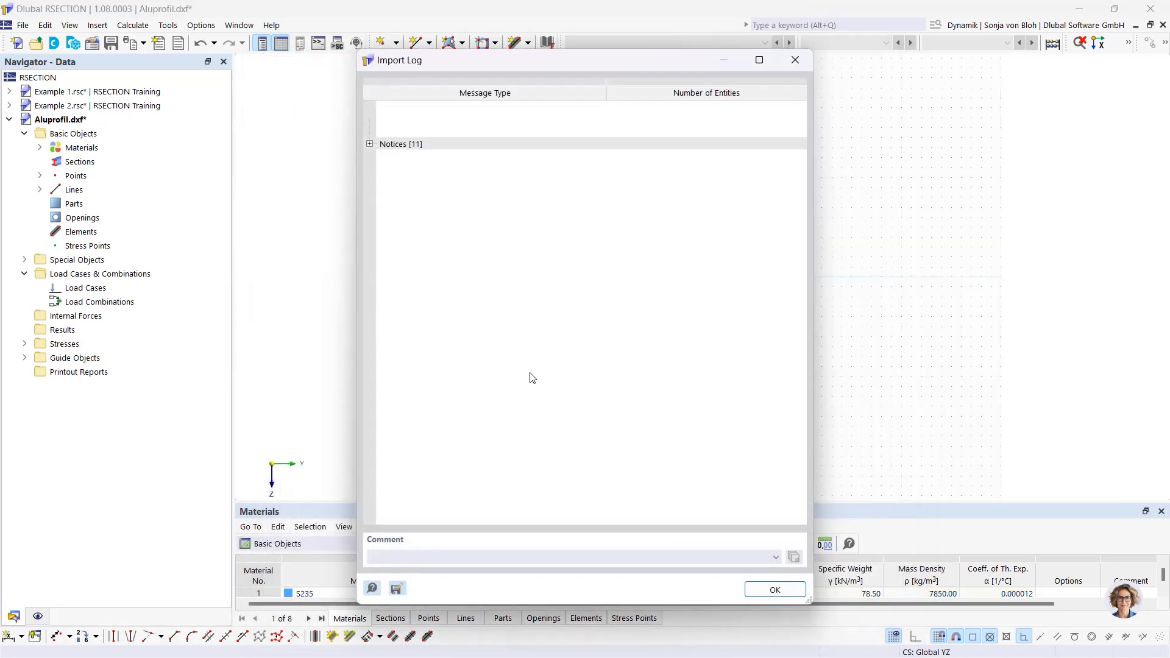
pyautogui.click(774, 590)
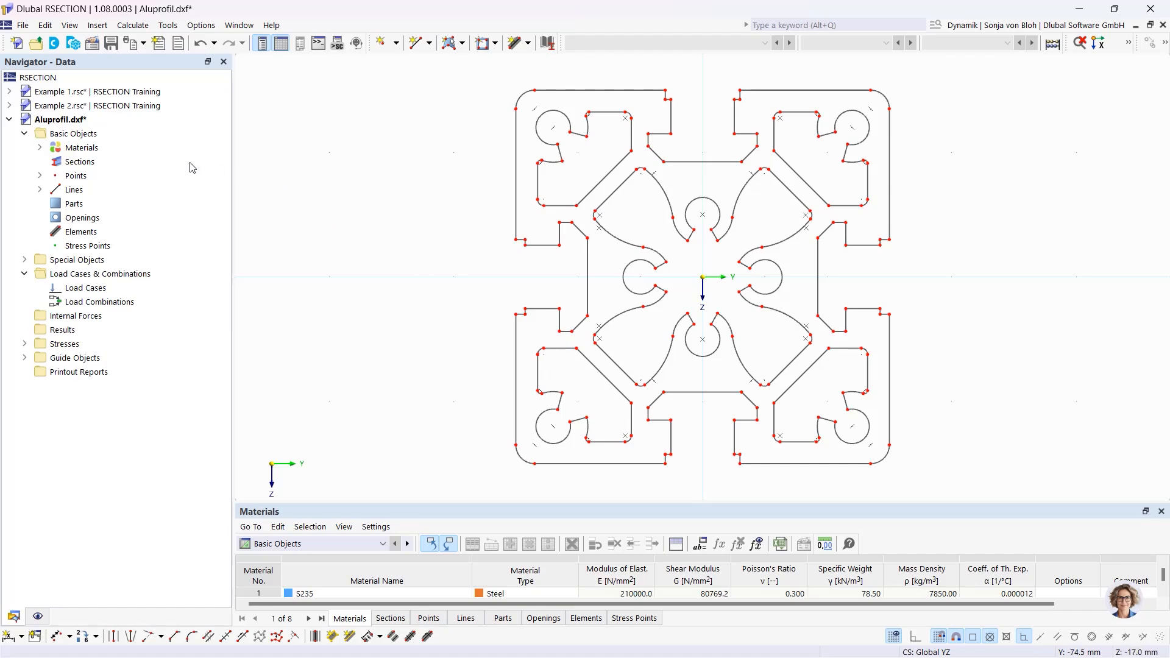
# Check the analysis method, options and add-ons in the Aluprofil model's base data
pyautogui.rightClick(106, 135)
pyautogui.click(146, 142)
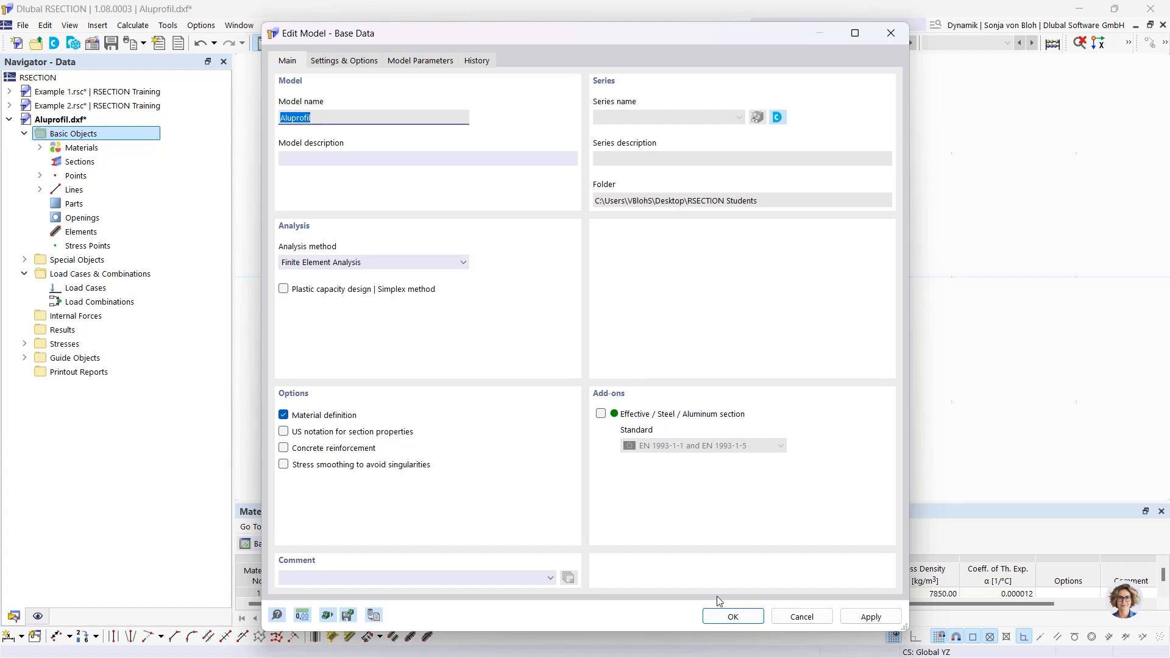
pyautogui.click(732, 616)
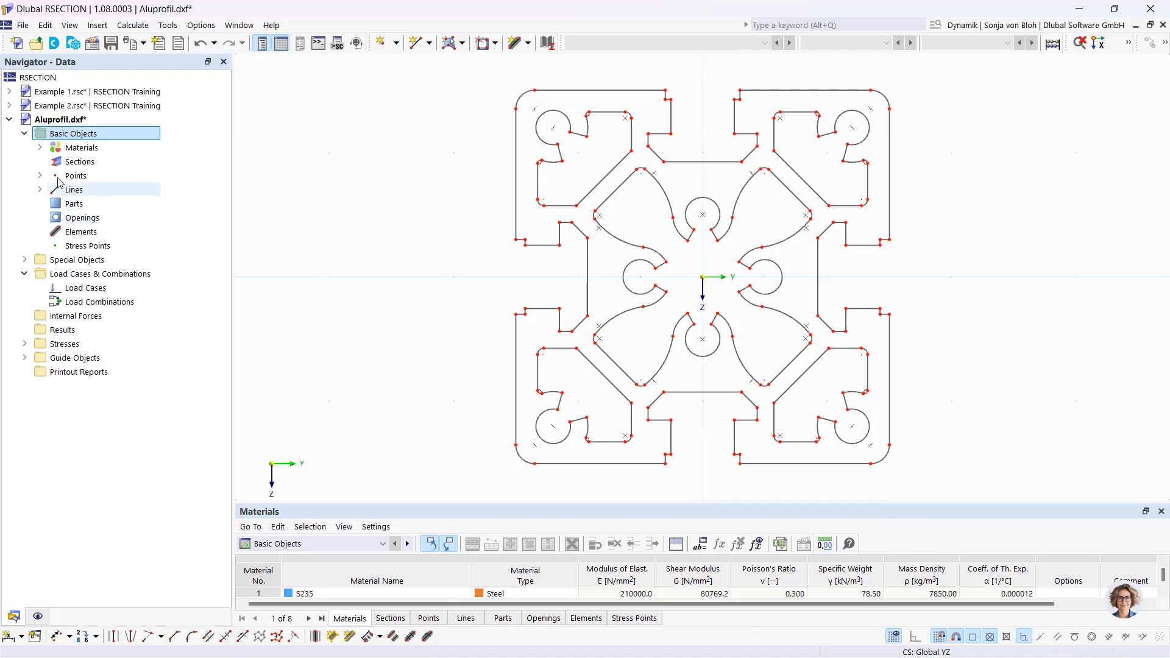
# Change material 1 to EN AW-6060 (EP) T66 from the library, filtering by aluminum and searching for 6060
pyautogui.click(40, 147)
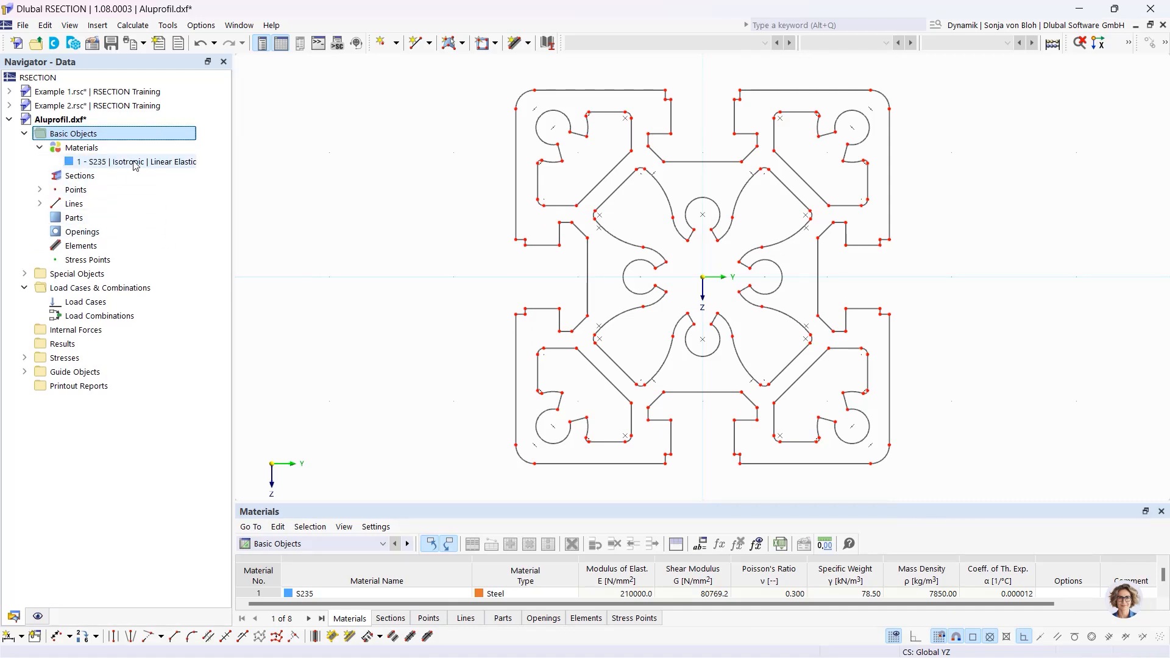
pyautogui.doubleClick(135, 162)
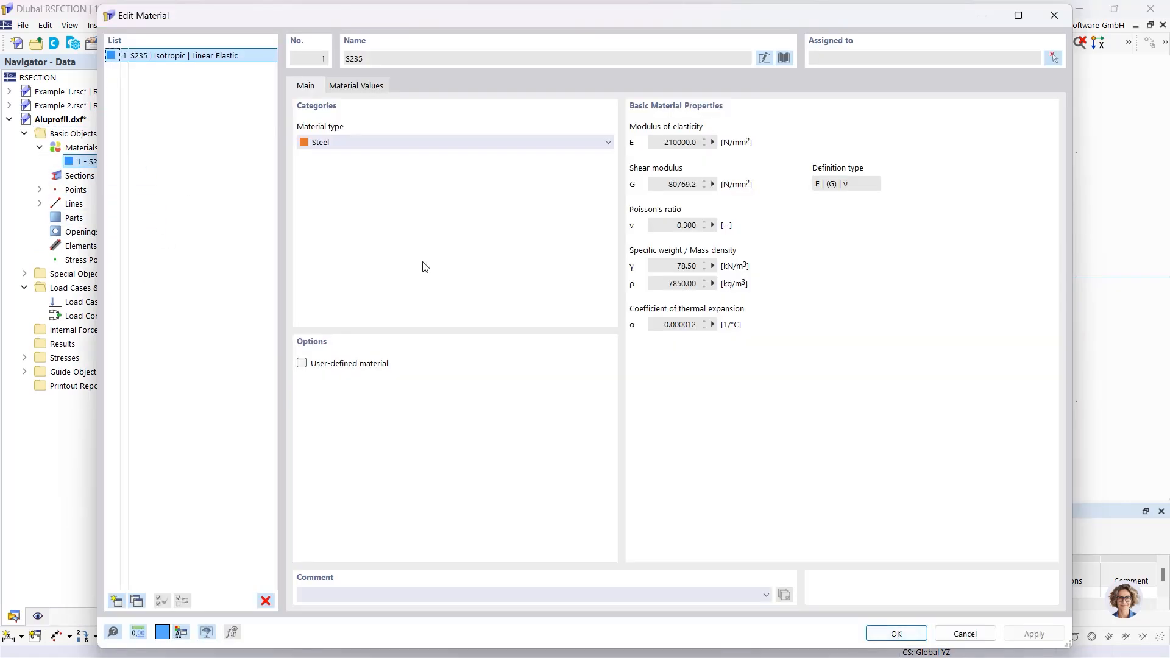
pyautogui.click(783, 58)
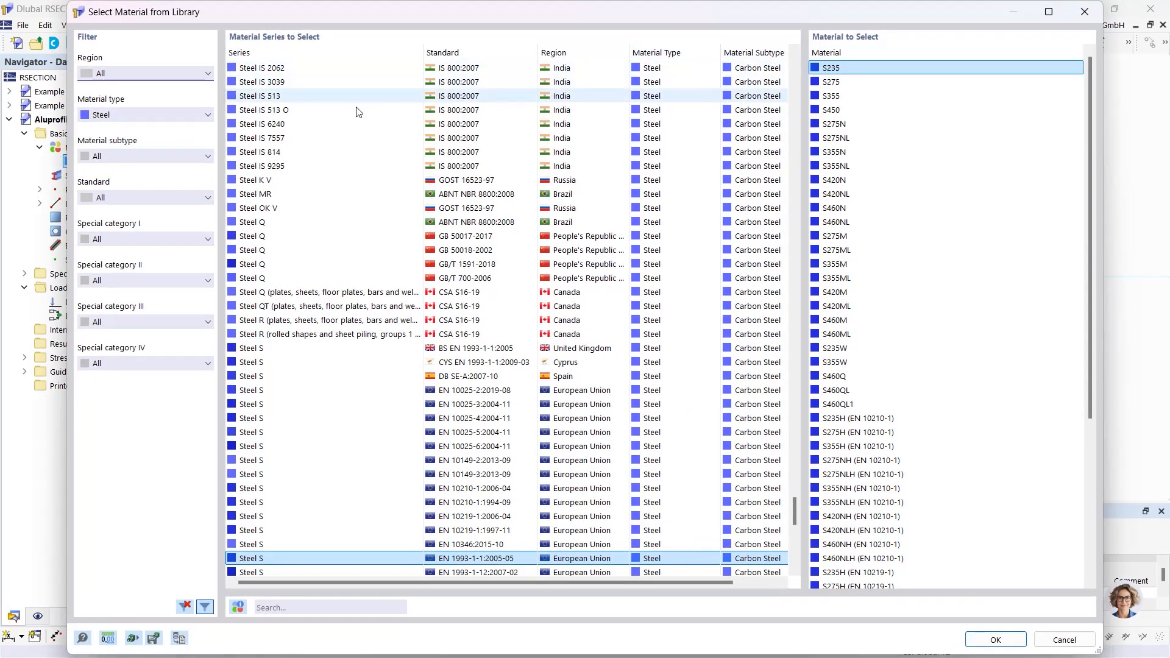
pyautogui.click(131, 114)
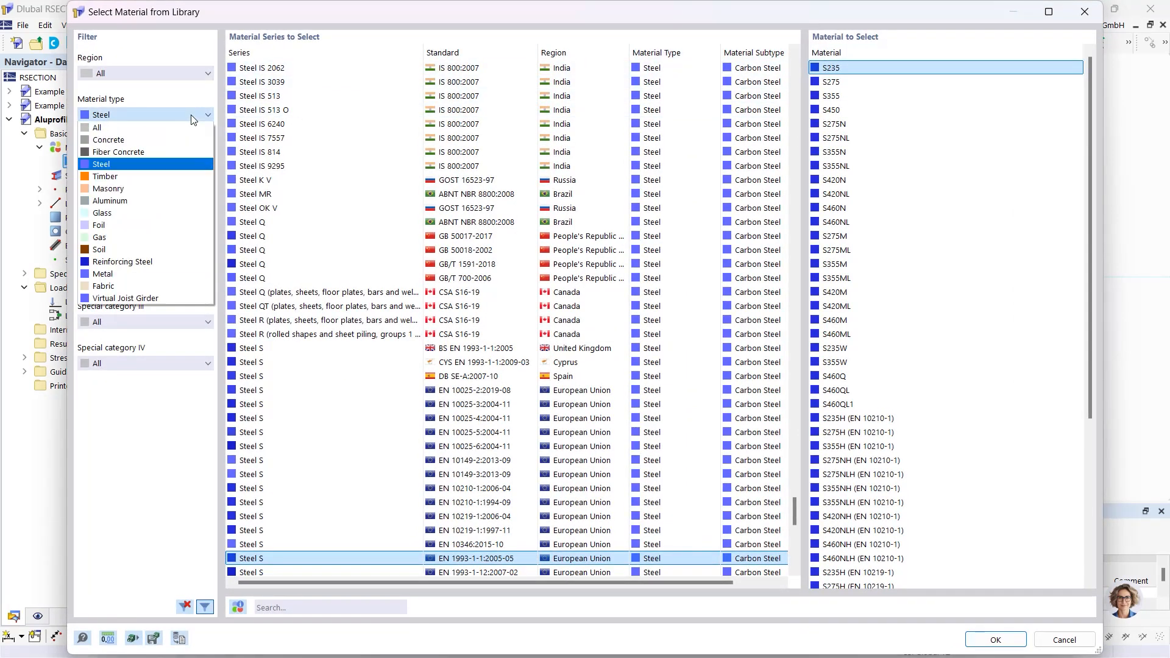
pyautogui.click(135, 200)
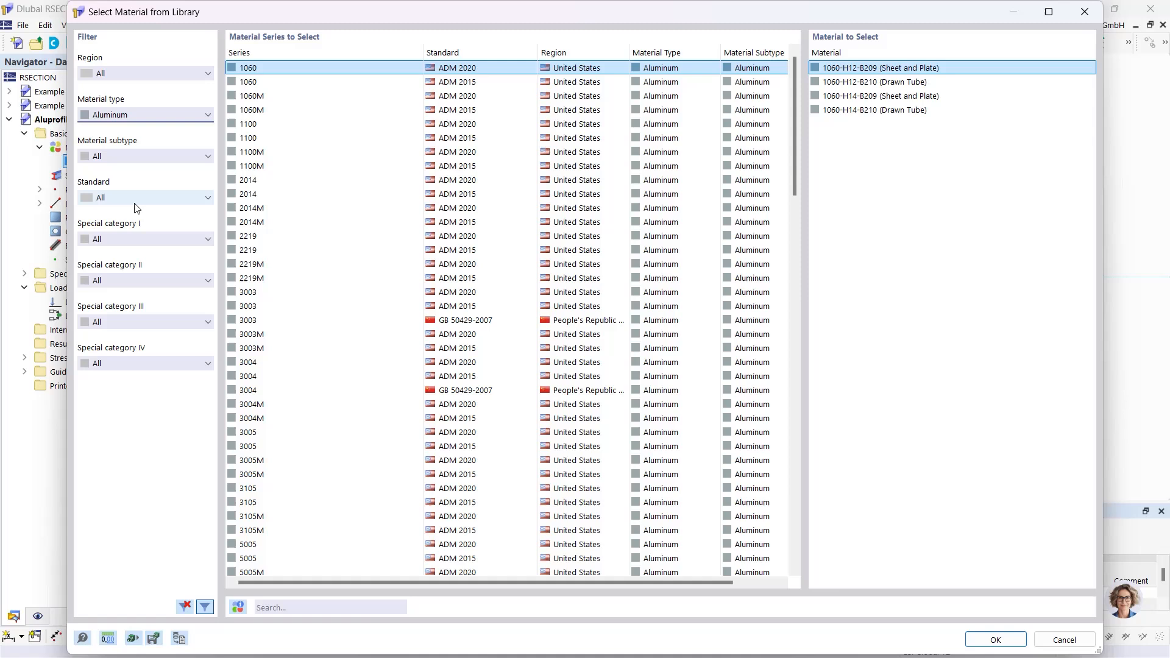
pyautogui.click(285, 608)
pyautogui.write('6')
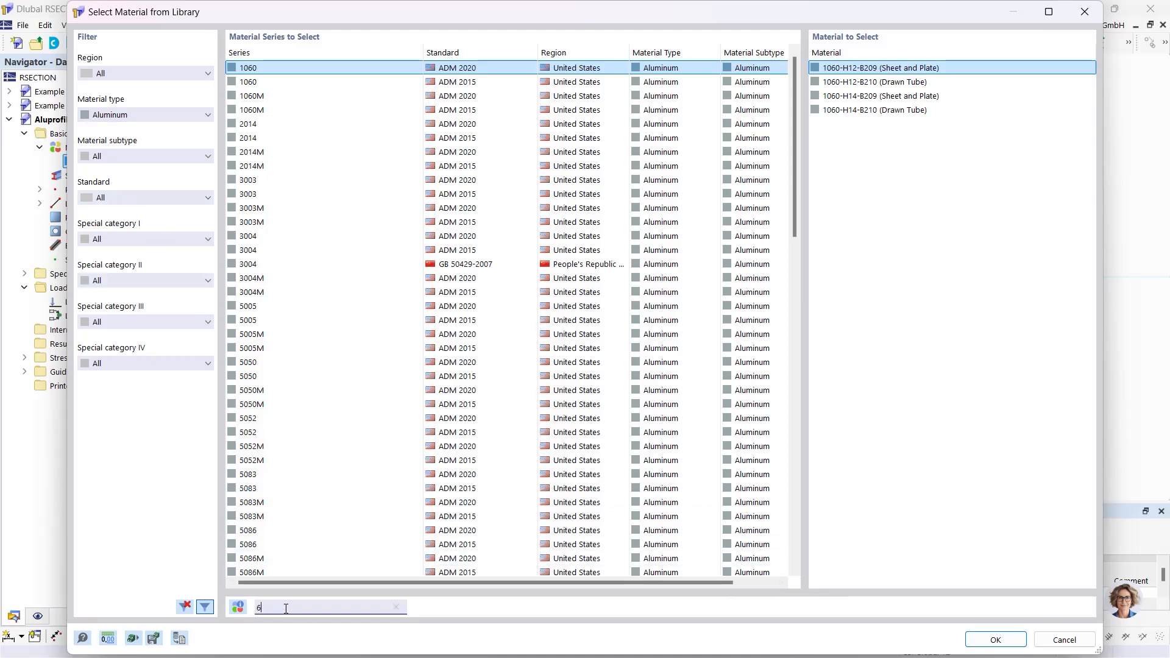
pyautogui.write('060')
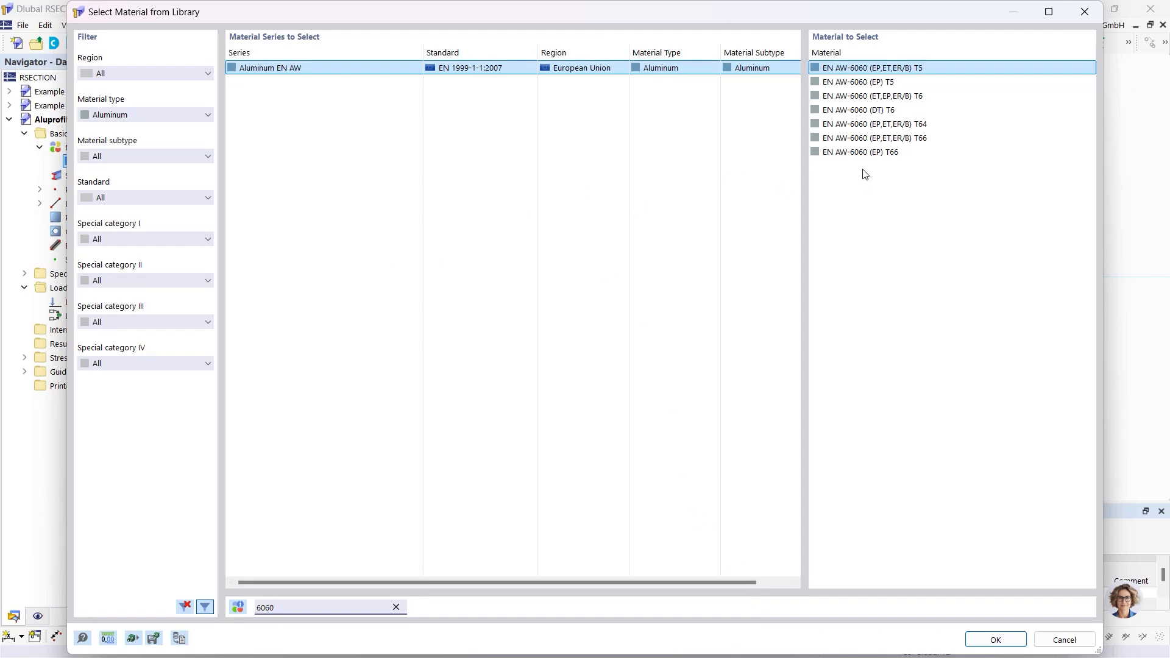
pyautogui.click(863, 153)
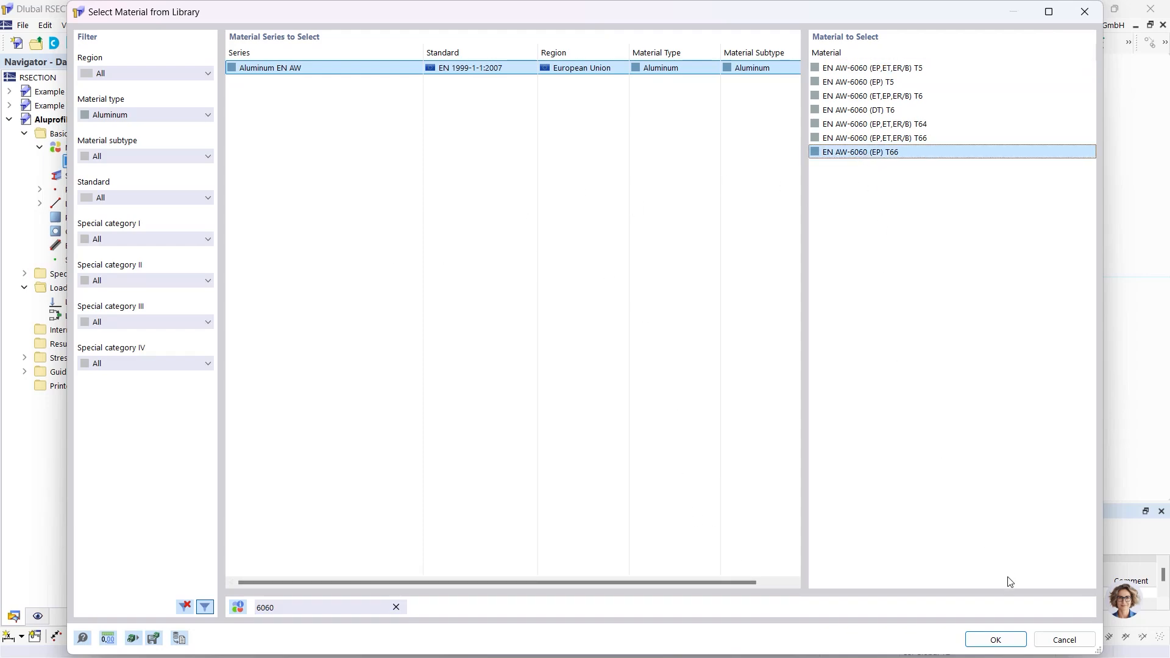
pyautogui.click(993, 640)
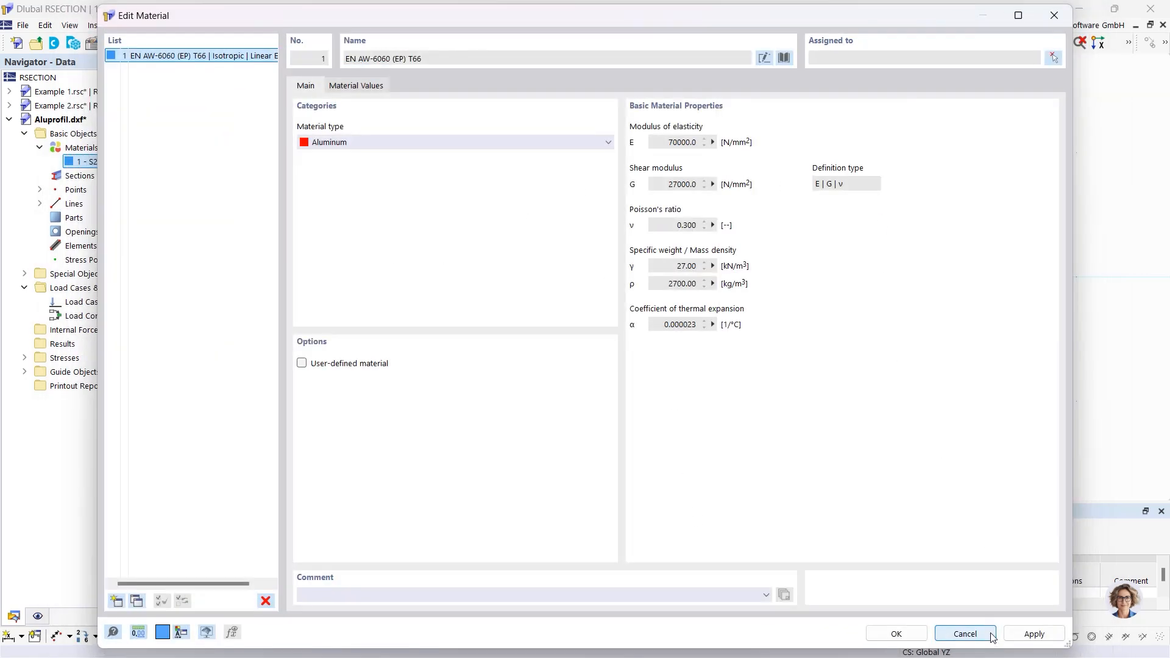
pyautogui.click(897, 633)
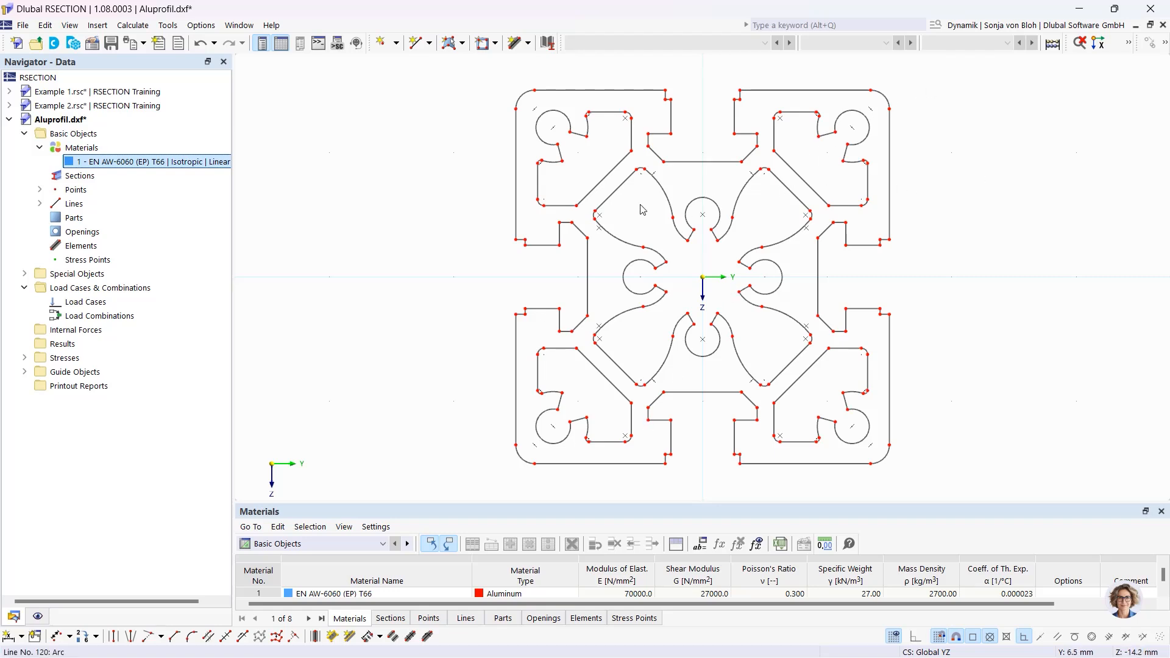
# Create part 1 with EN AW-6060 (EP) T66 by selecting the profile's outer contour as its boundary
pyautogui.click(461, 43)
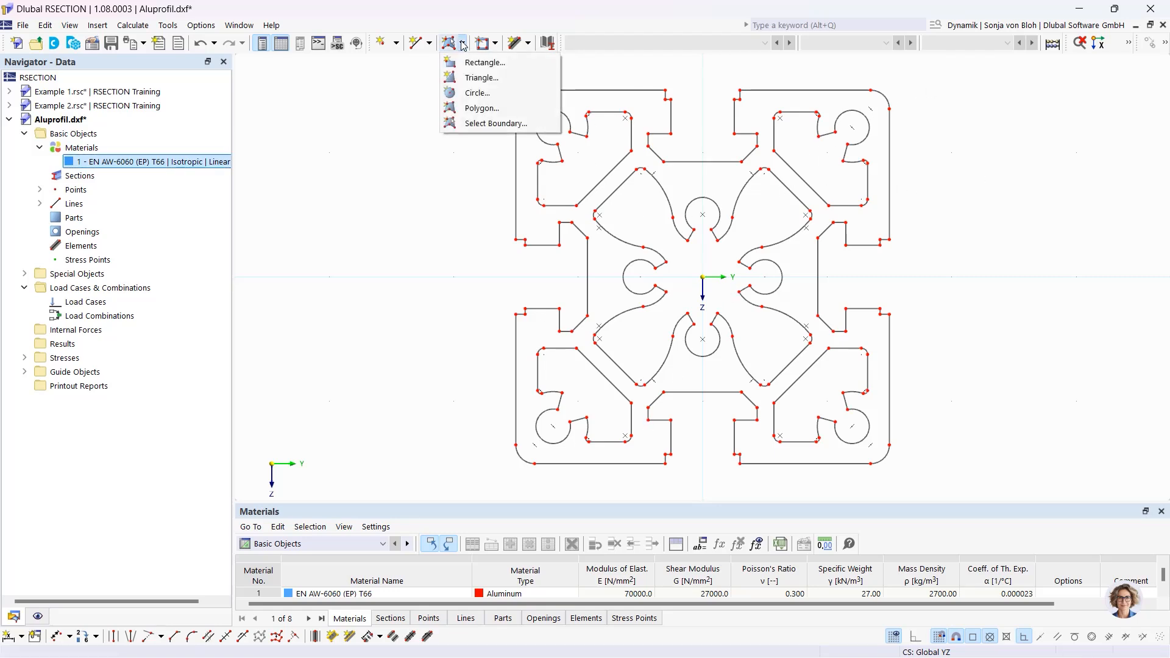
pyautogui.click(481, 124)
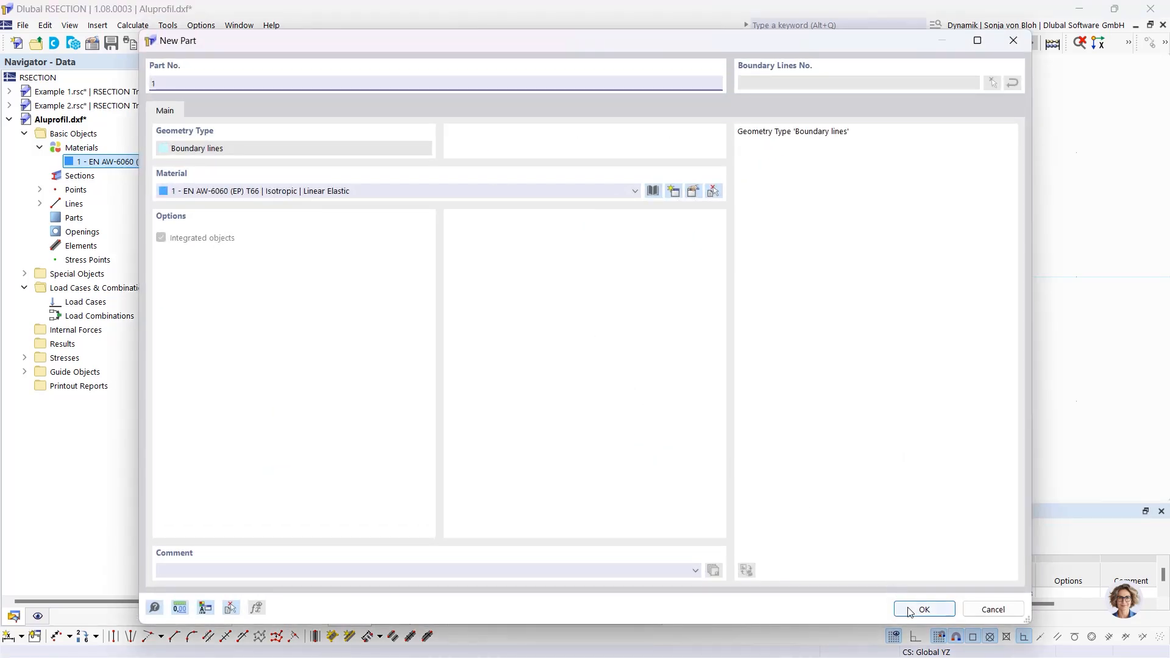
pyautogui.click(923, 609)
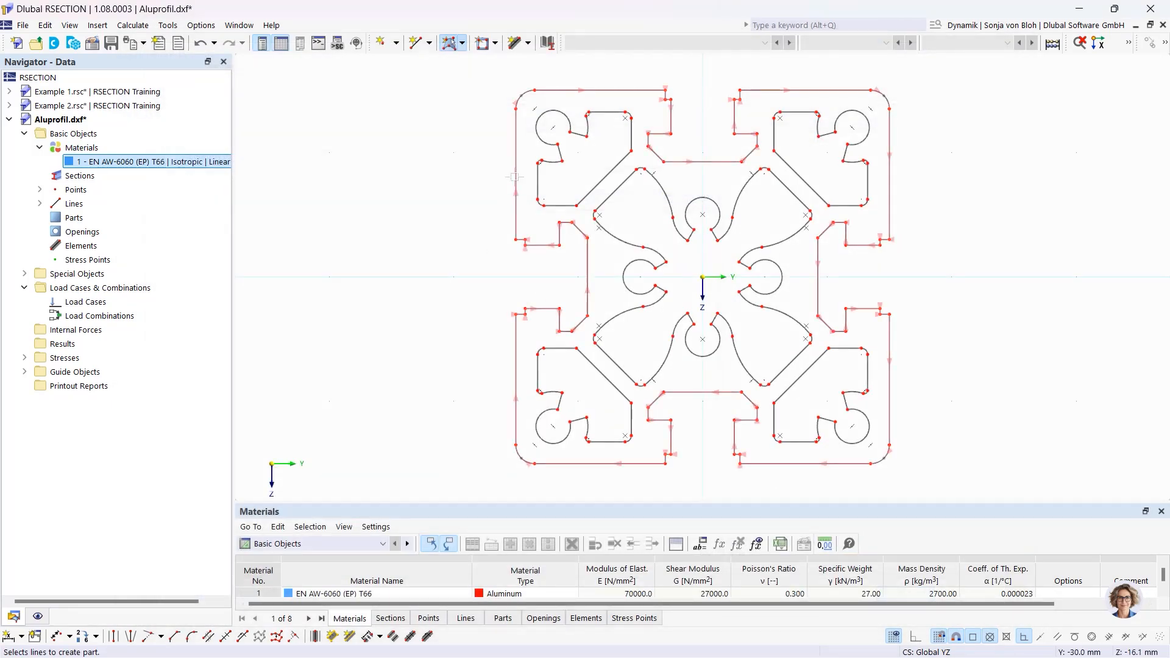
pyautogui.click(516, 177)
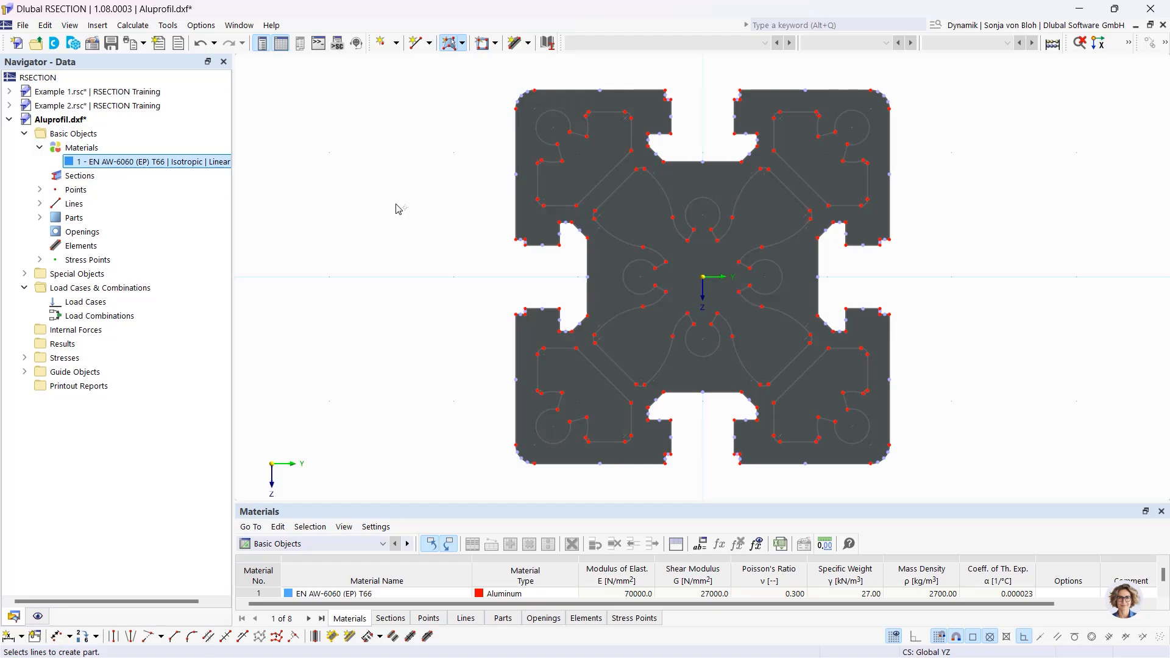
# Create an opening in the profile's upper-left corner chamber by selecting its inner contour as the boundary
pyautogui.click(498, 44)
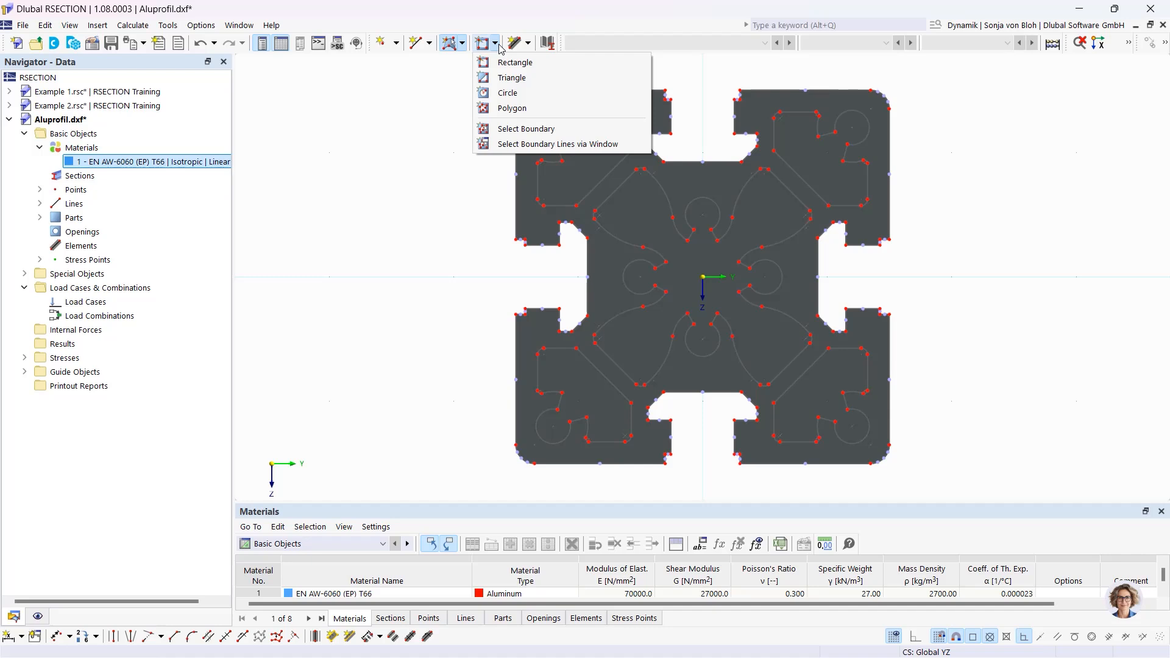
pyautogui.click(527, 131)
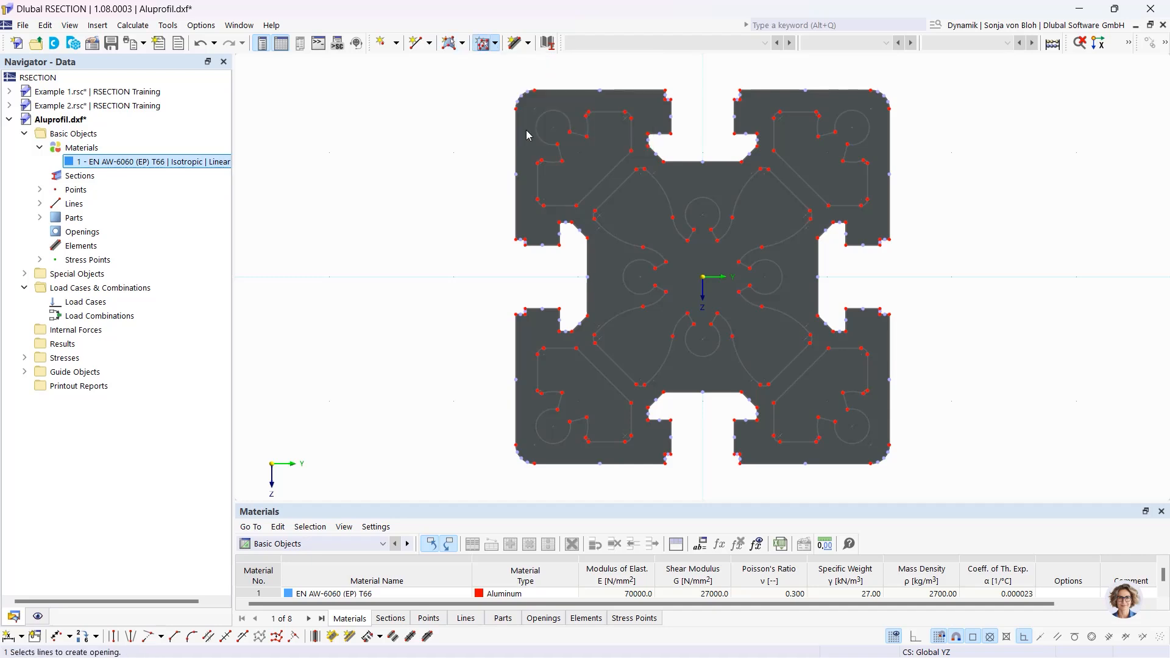
pyautogui.click(537, 178)
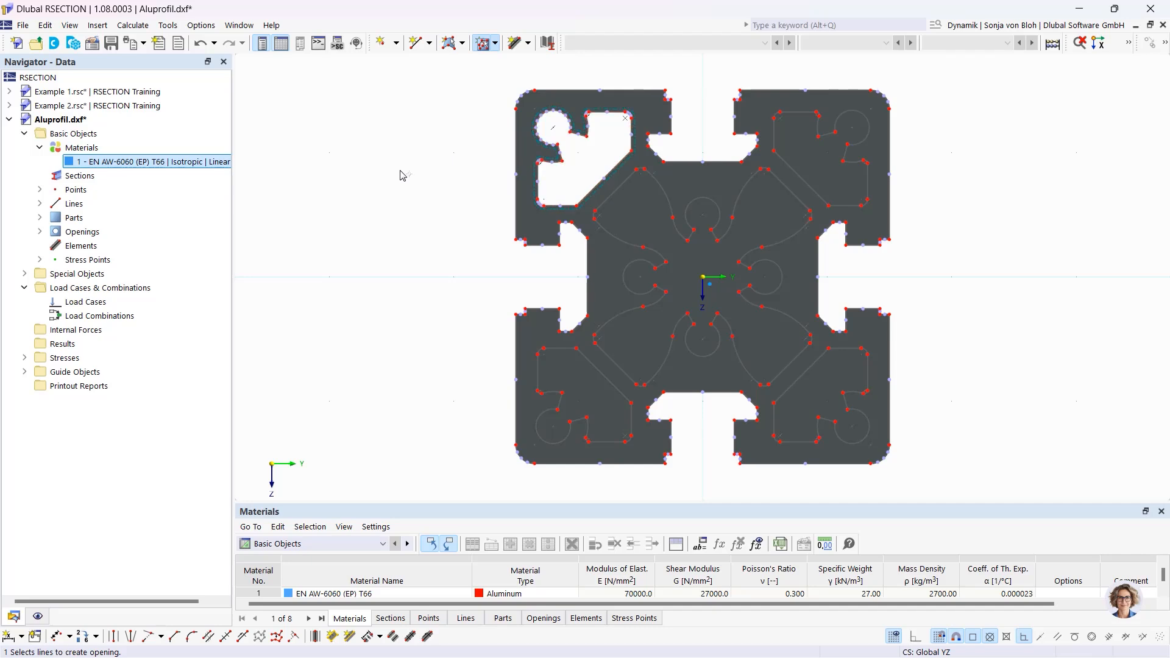
pyautogui.press('Escape')
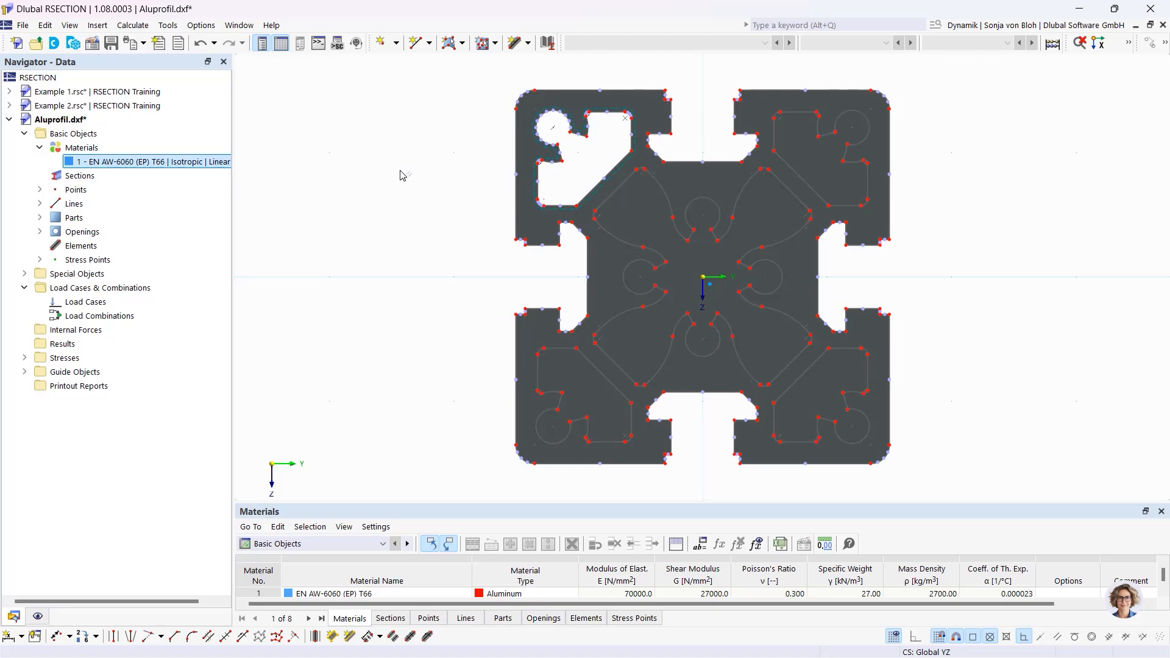
# Rotate-copy opening 1 about the section's center point in 3 steps of 90° to fill the other corner chambers
pyautogui.click(39, 232)
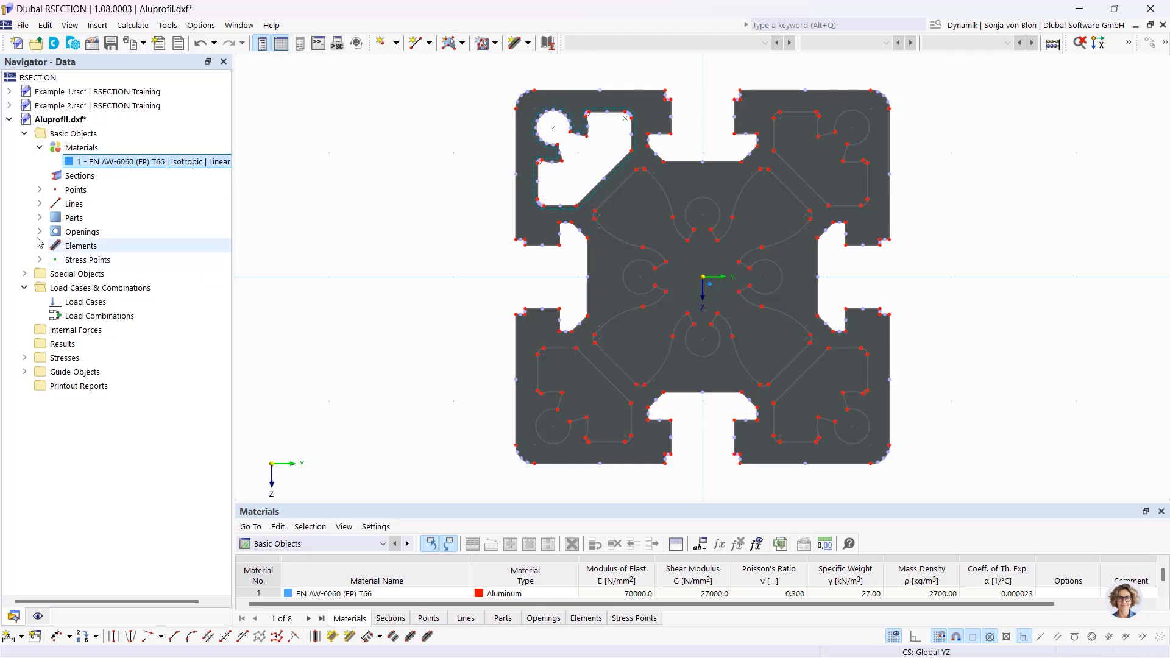
pyautogui.click(99, 246)
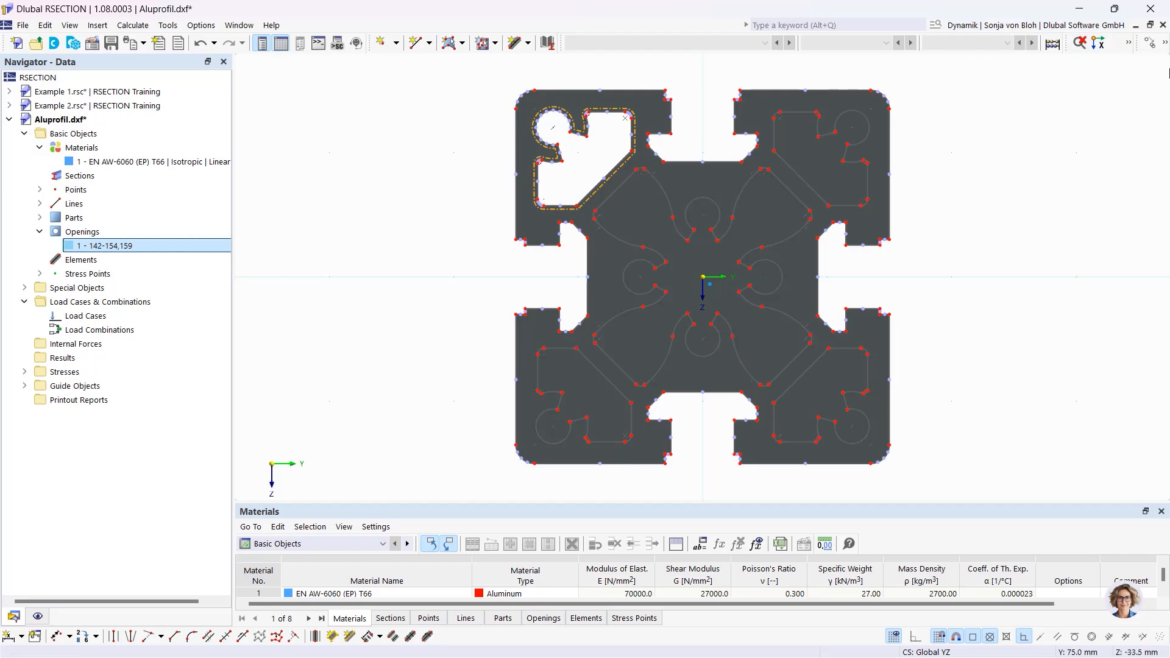
pyautogui.click(1166, 44)
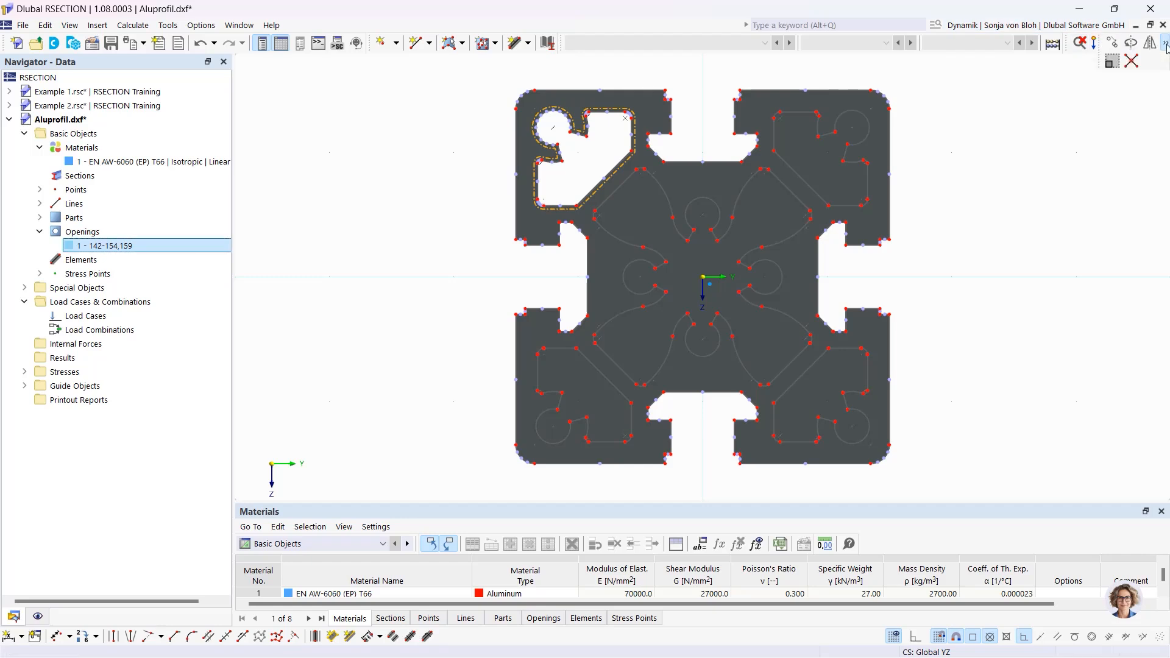
pyautogui.click(1131, 44)
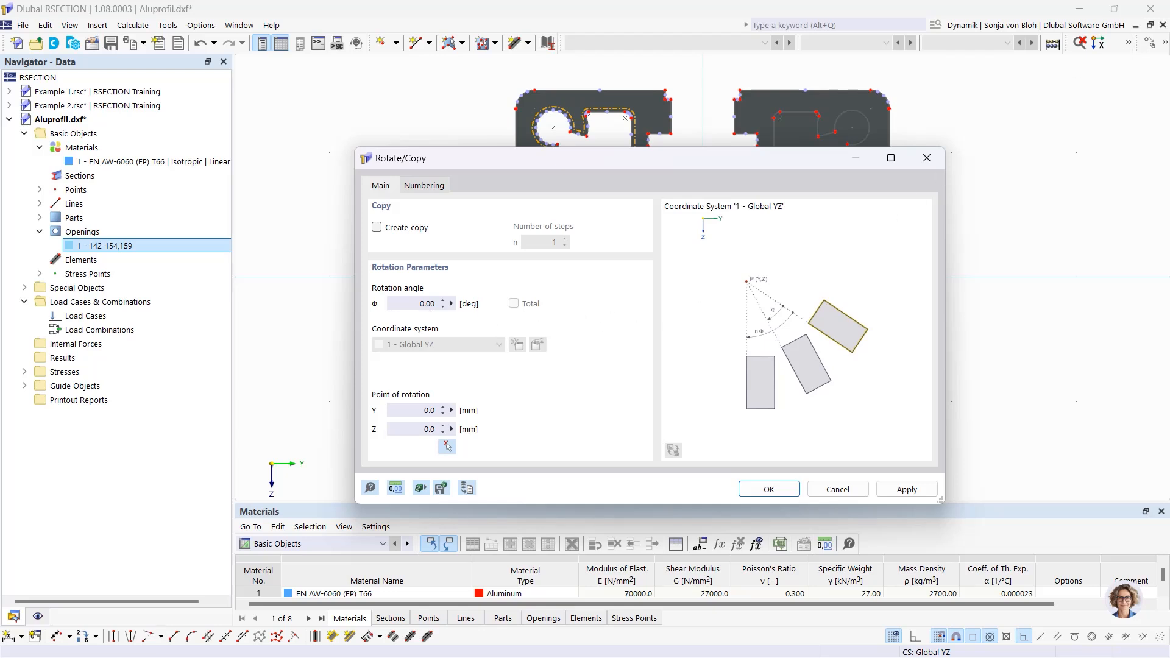
pyautogui.click(377, 228)
pyautogui.press('Tab')
pyautogui.write('3')
pyautogui.press('Tab')
pyautogui.write('9')
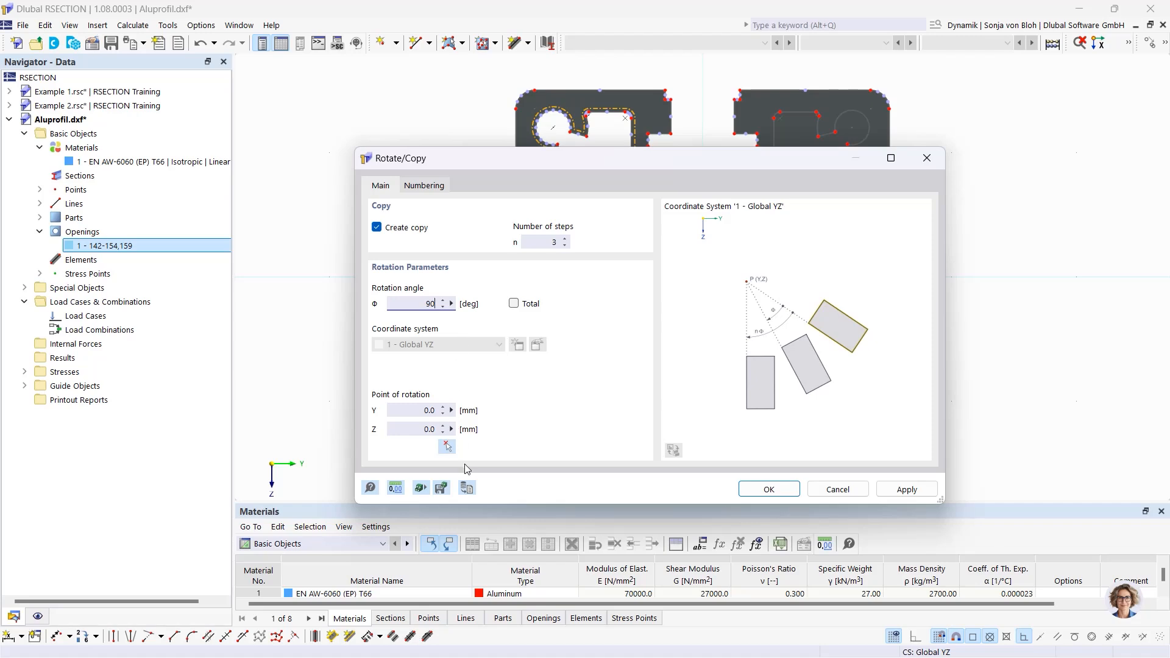
pyautogui.click(448, 447)
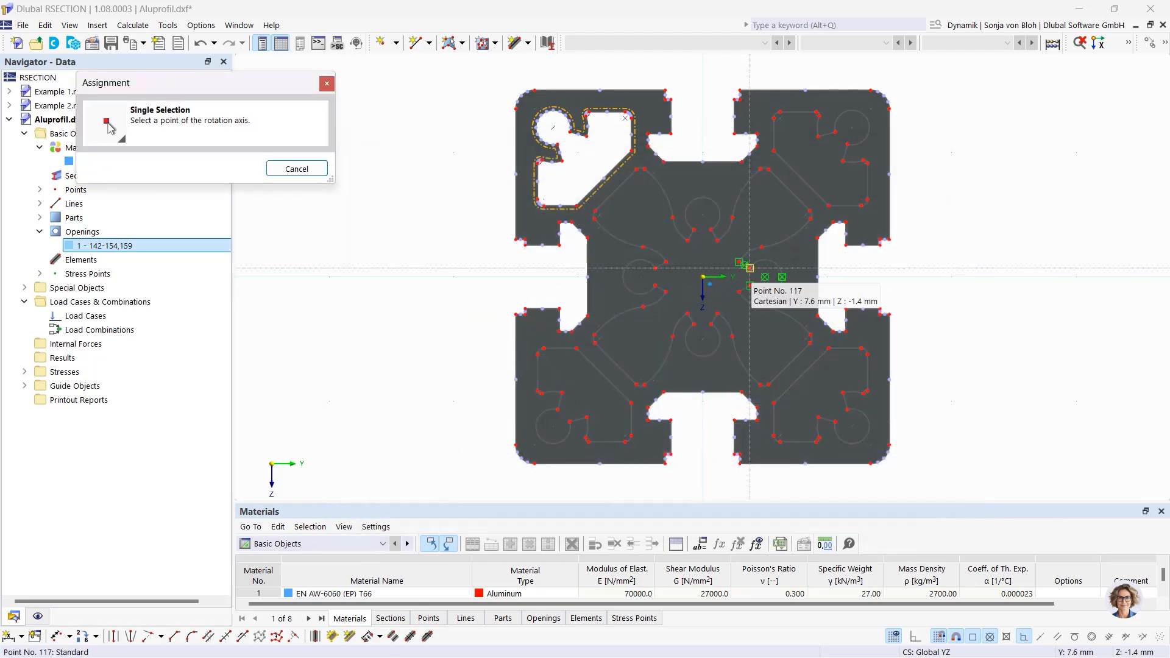
pyautogui.click(703, 277)
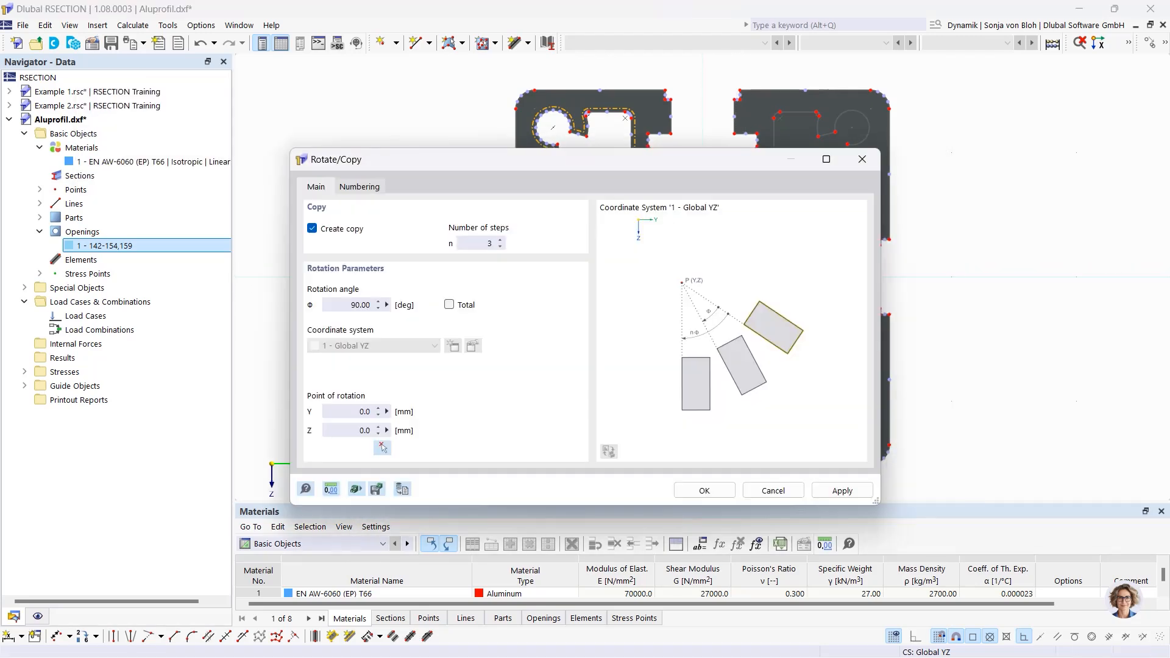
pyautogui.click(708, 488)
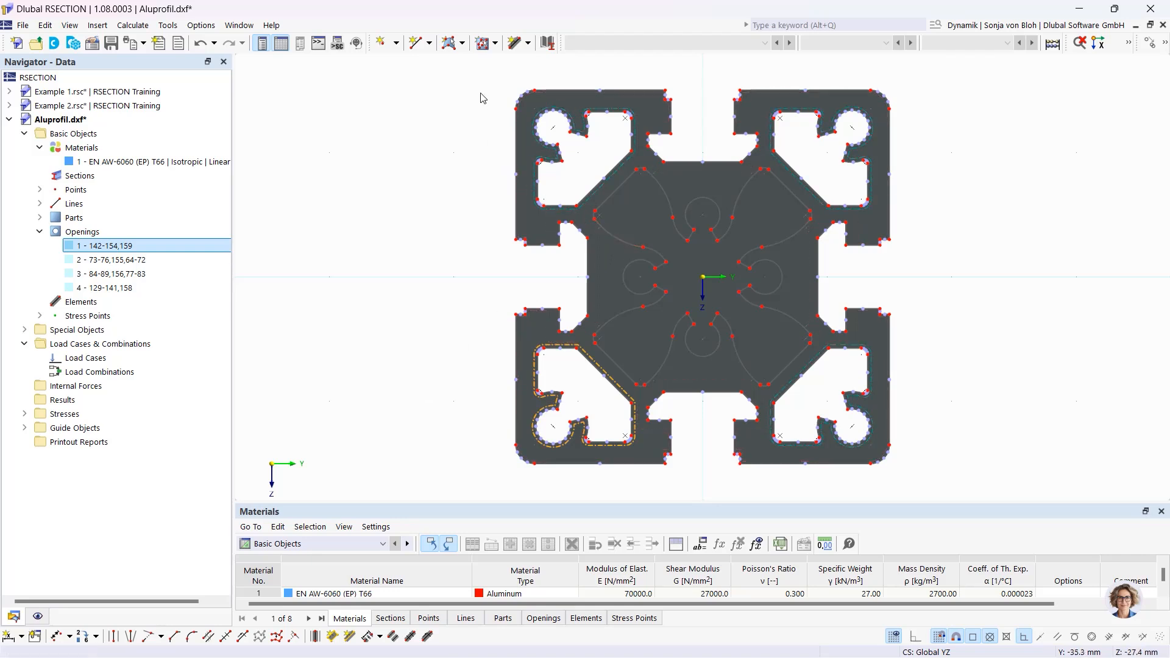
# Create the central opening of the profile from its inner boundary contour
pyautogui.click(485, 45)
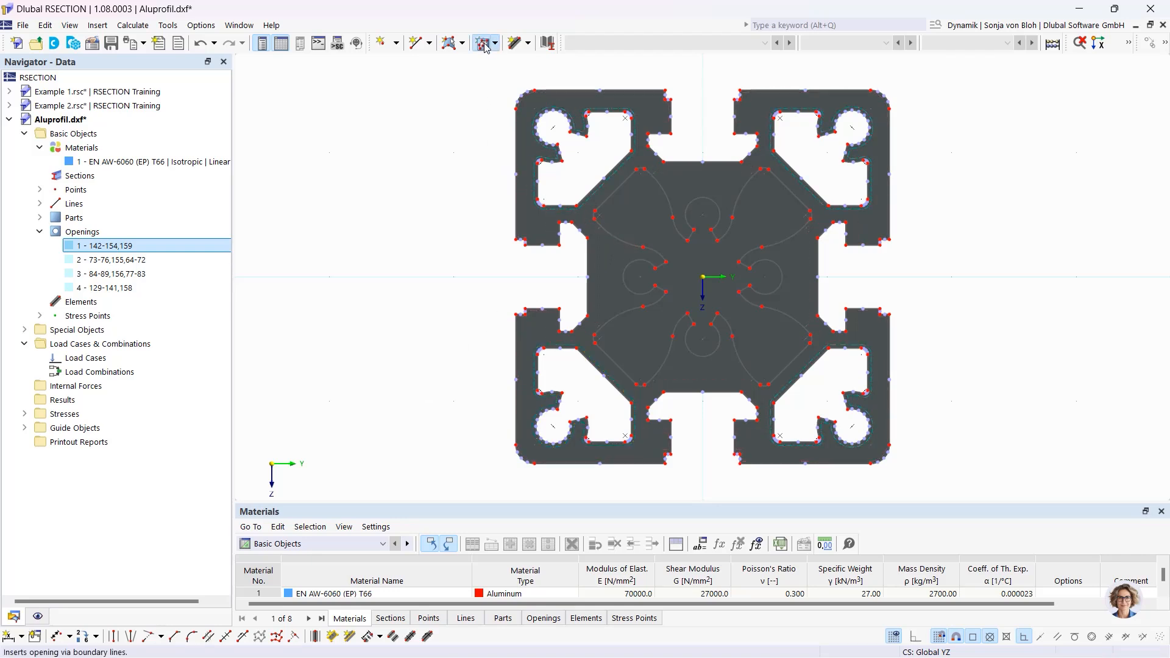
pyautogui.click(611, 236)
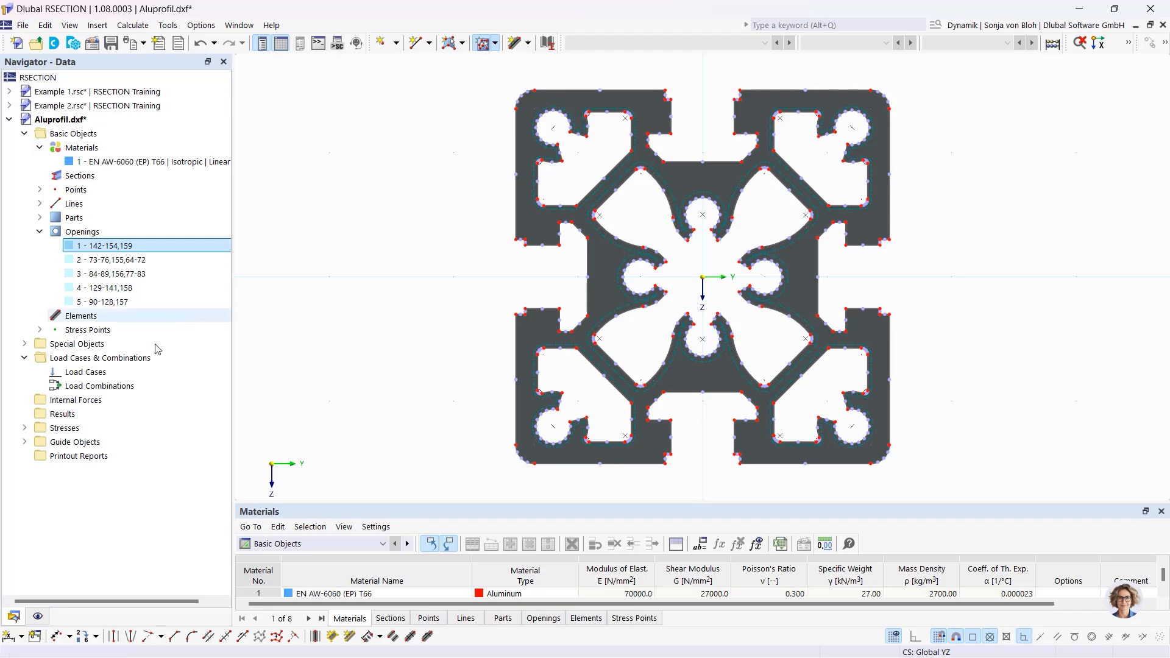
# Create load case LC1 named "N + Mxp" in the Permanent action category and skip the automatic backup
pyautogui.rightClick(108, 373)
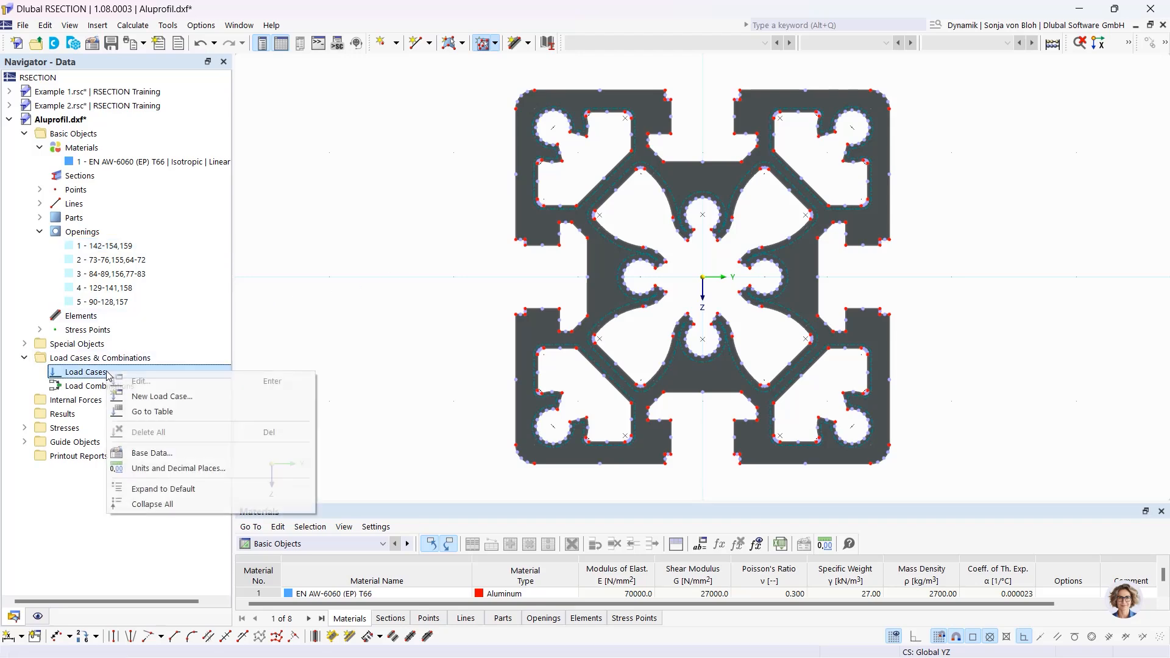
pyautogui.click(162, 397)
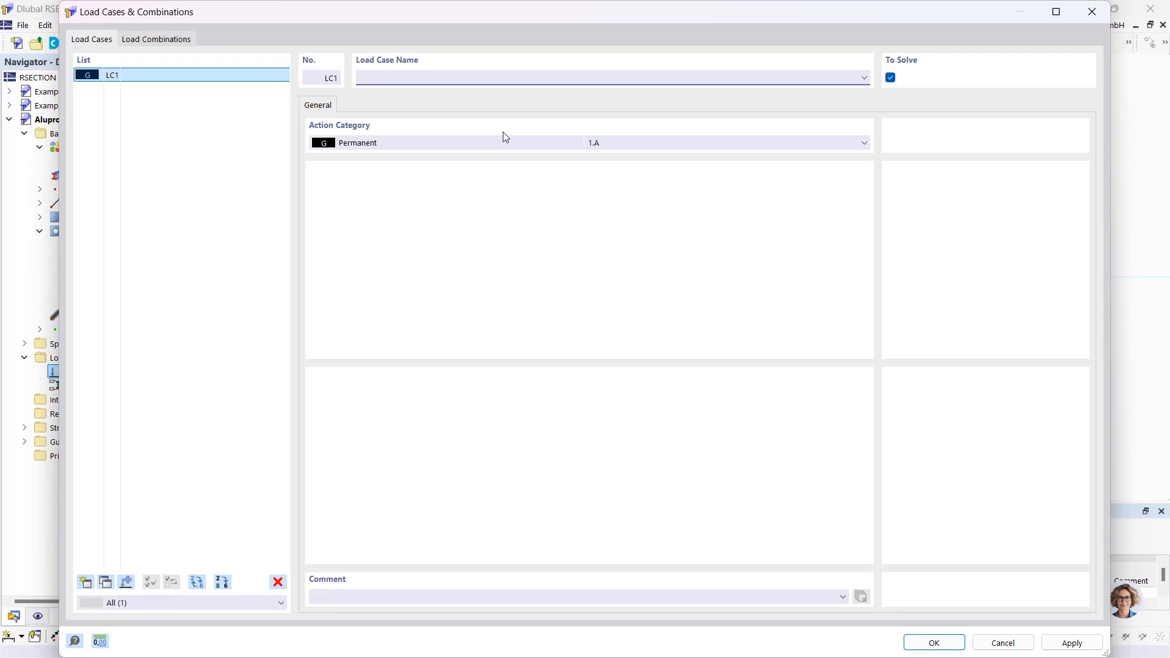
pyautogui.write('N + Mxp')
pyautogui.click(932, 644)
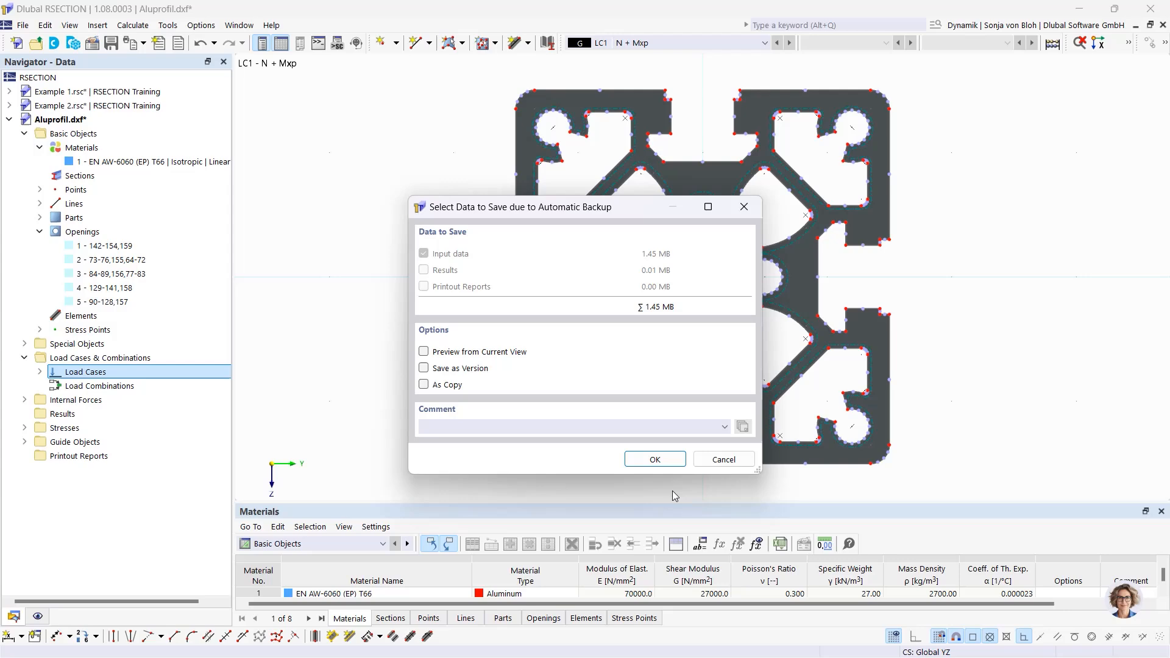
pyautogui.click(723, 459)
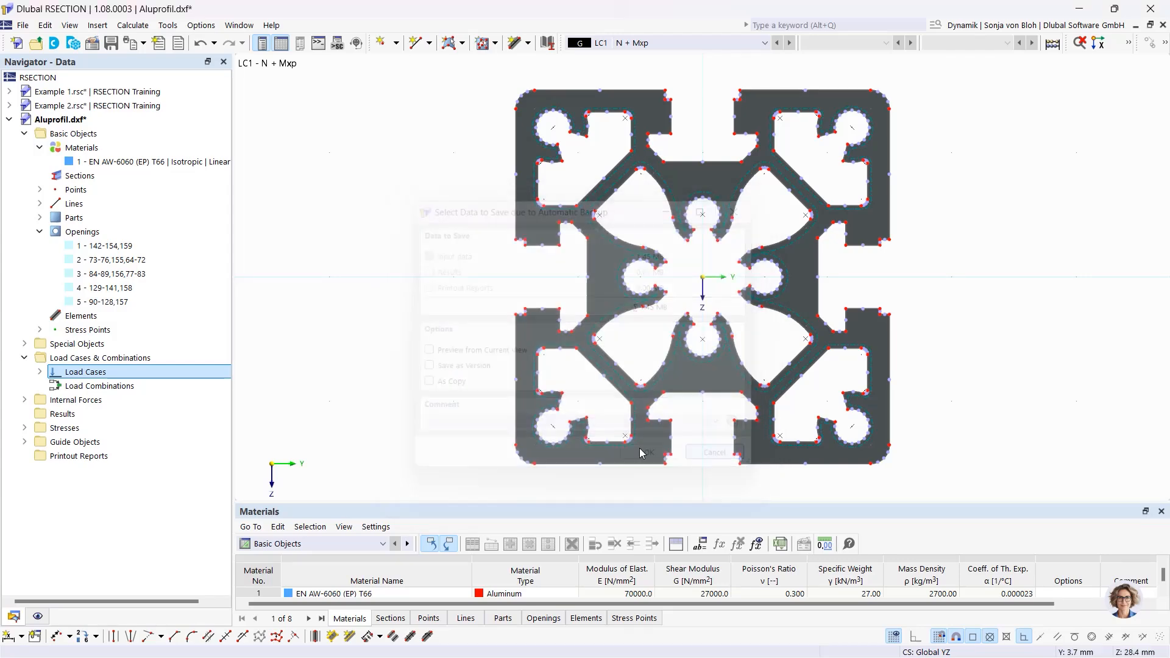
# Define internal forces for LC1 on member 1 with axial force N = -1 kN and torsional moment Mxp = 0.3 kNm
pyautogui.click(24, 400)
pyautogui.click(40, 414)
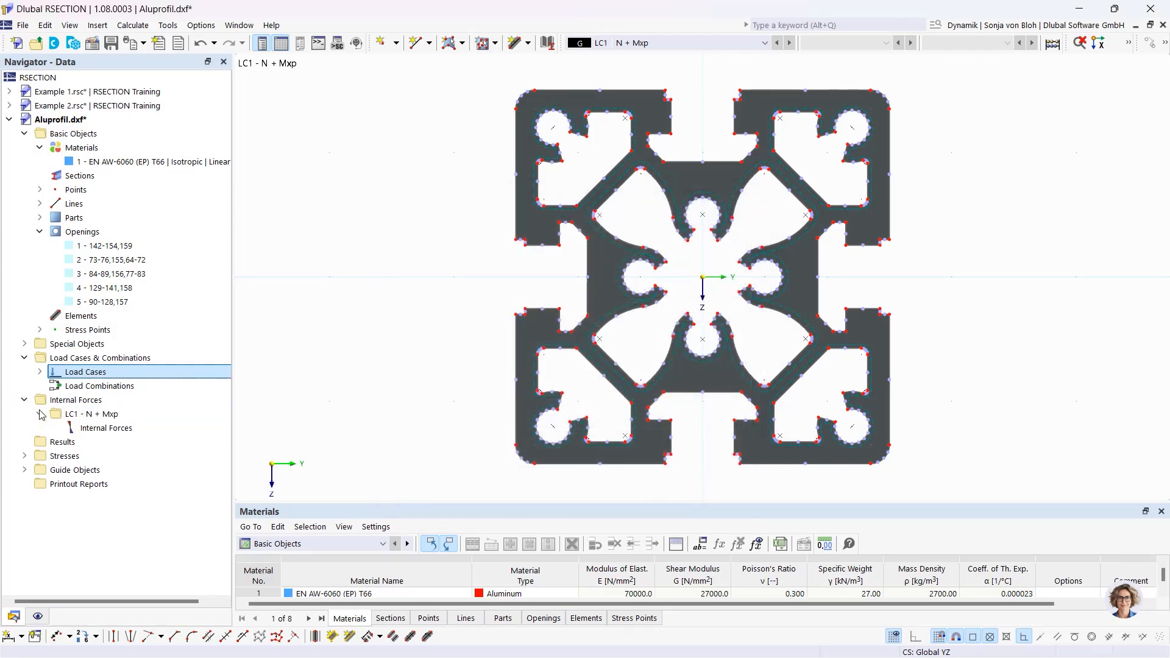
pyautogui.click(97, 429)
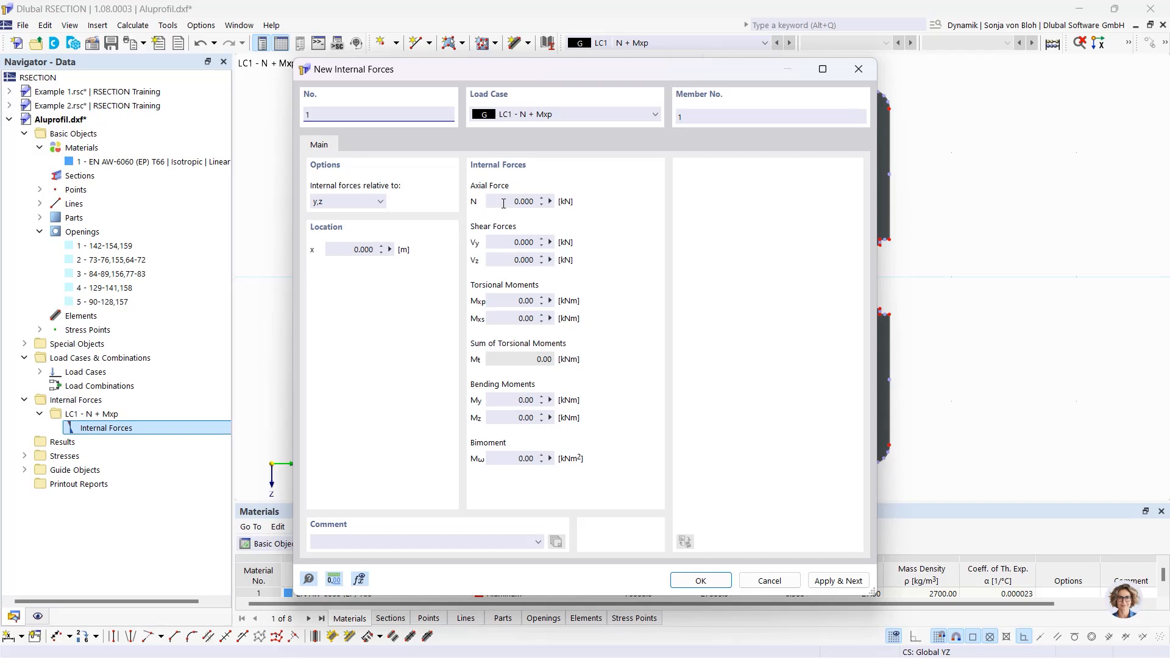
pyautogui.click(503, 202)
pyautogui.write('-1')
pyautogui.click(536, 301)
pyautogui.write('0,3')
pyautogui.click(700, 580)
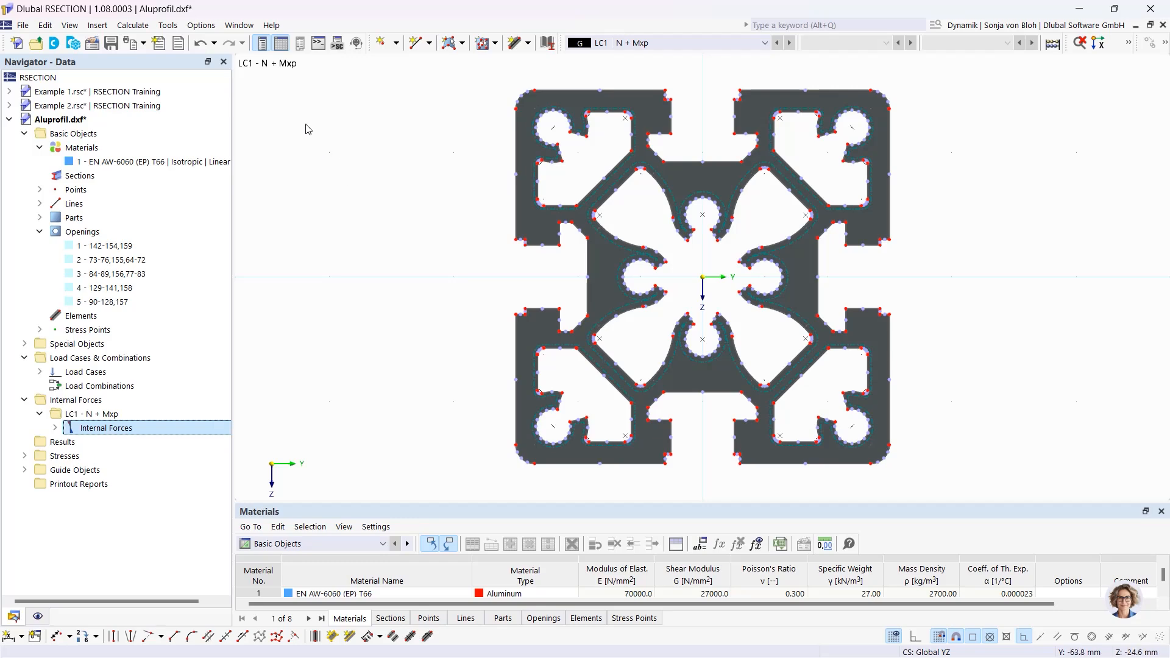
# Calculate all results and view the total normal, total shear and von Mises equivalent stresses on the profile
pyautogui.click(133, 25)
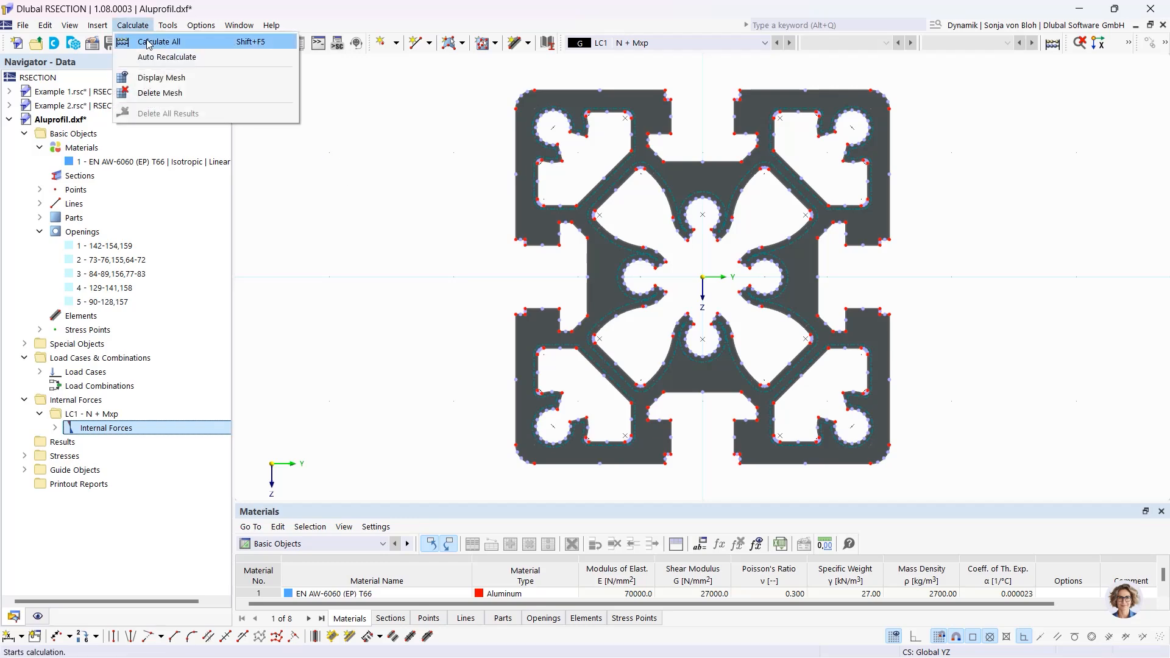
pyautogui.click(160, 39)
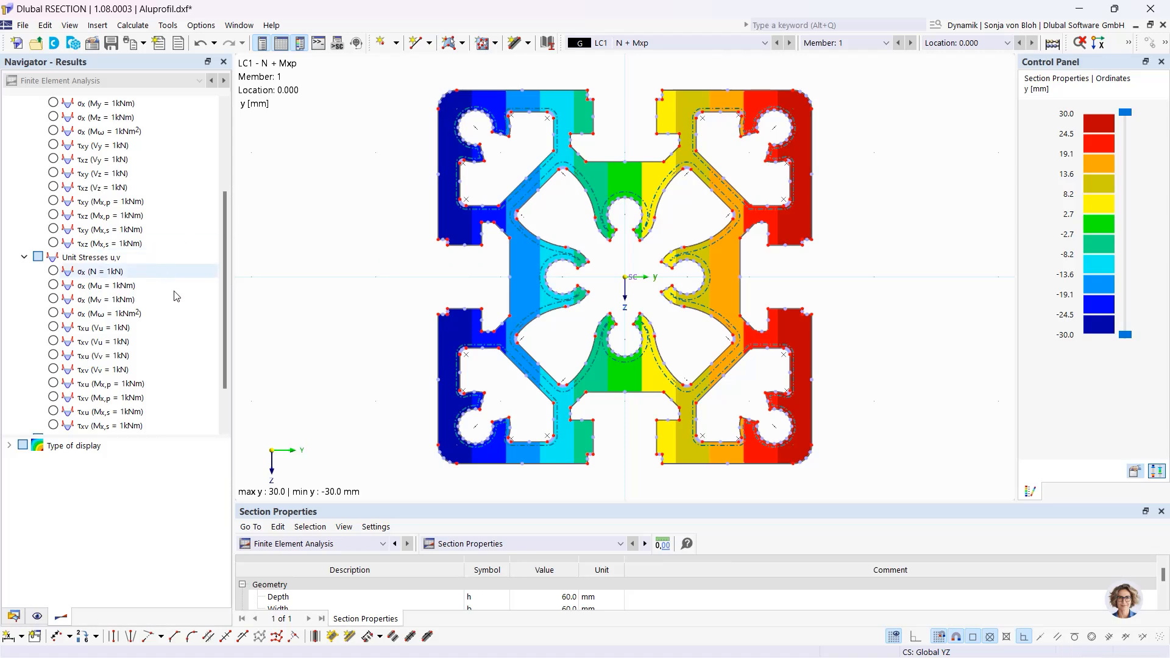
pyautogui.moveTo(224, 289); pyautogui.dragTo(225, 323)
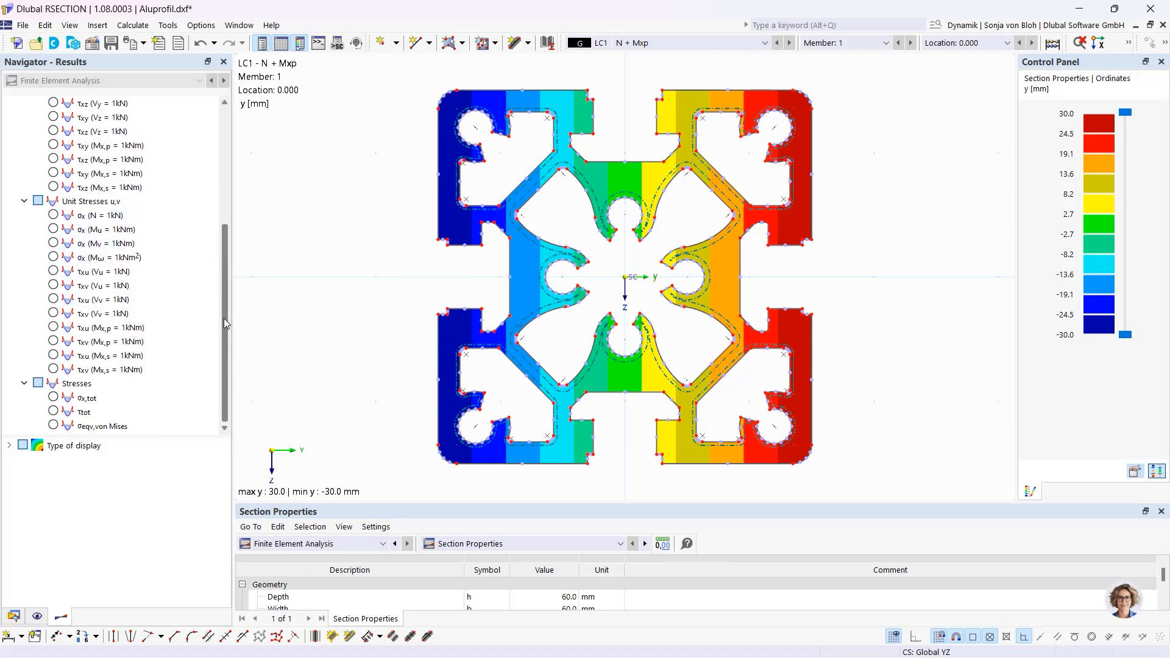
pyautogui.click(53, 398)
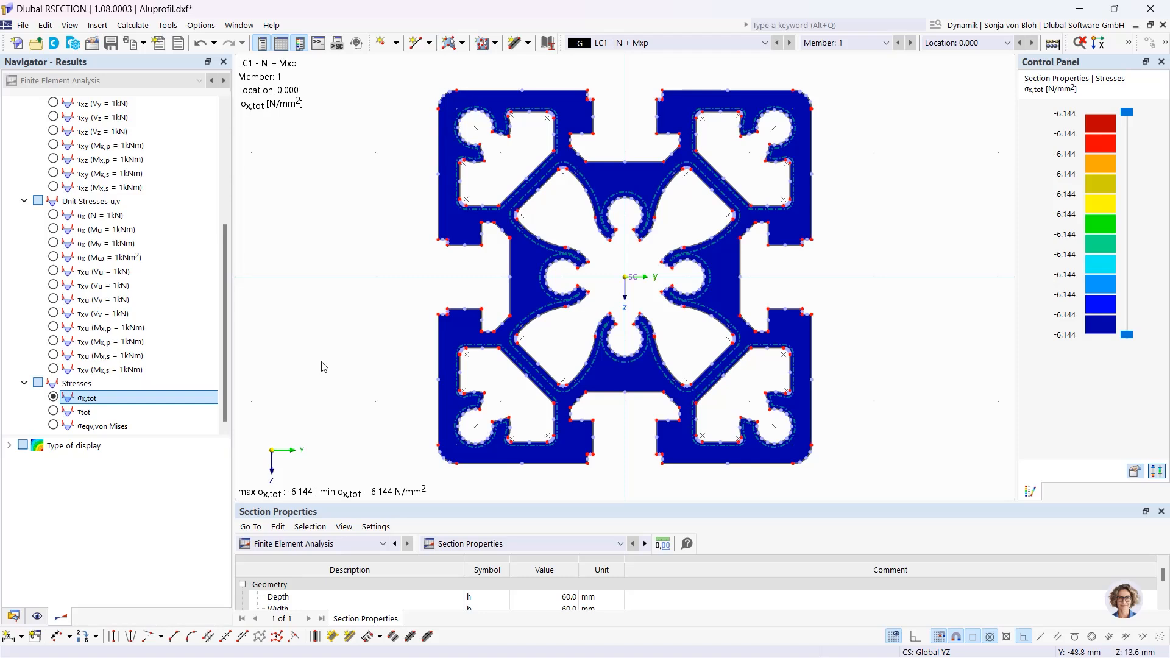
pyautogui.click(54, 413)
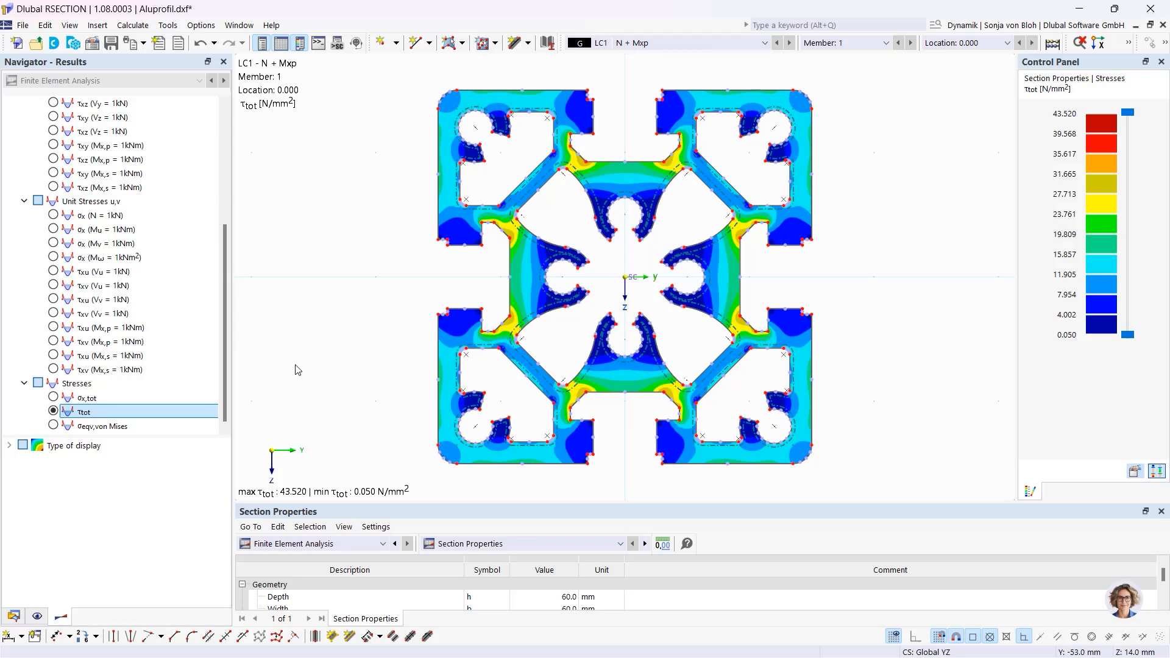
pyautogui.click(54, 425)
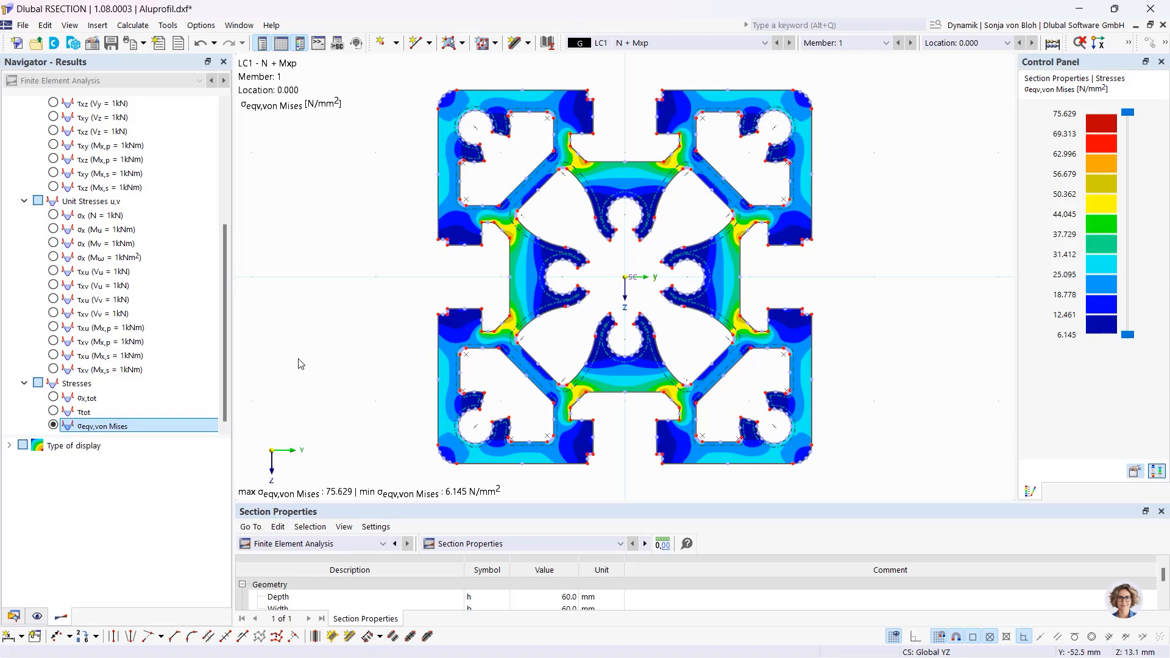
# Create and show a new printout report without the unit normal and unit shear stress tables, including those by material
pyautogui.click(14, 616)
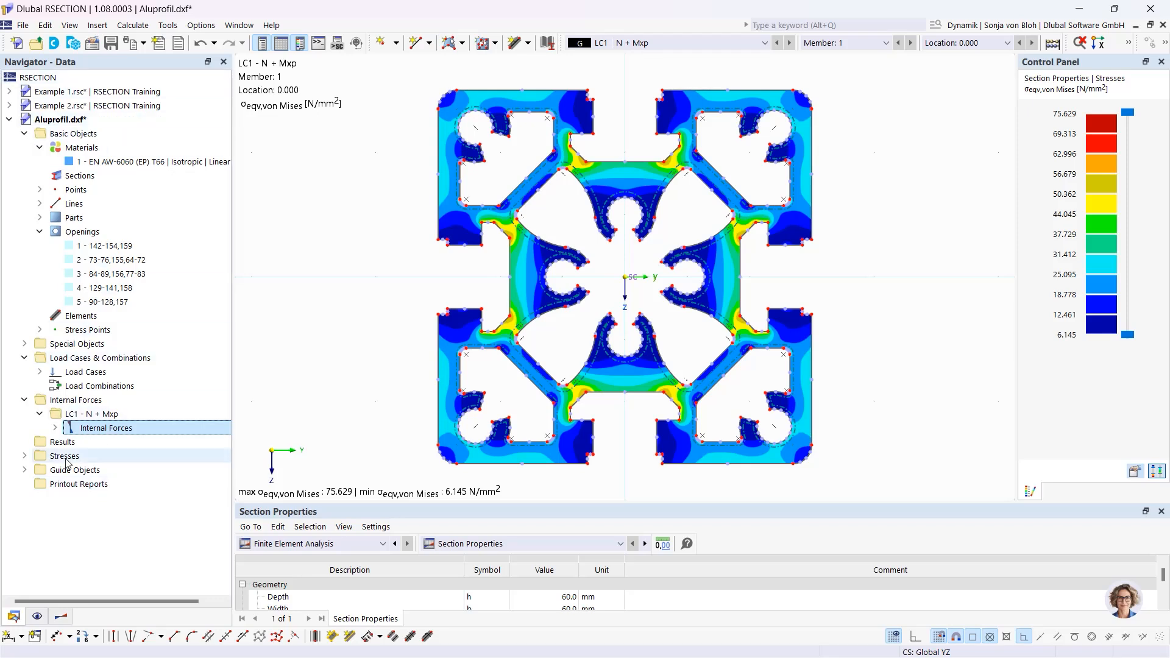
pyautogui.rightClick(76, 485)
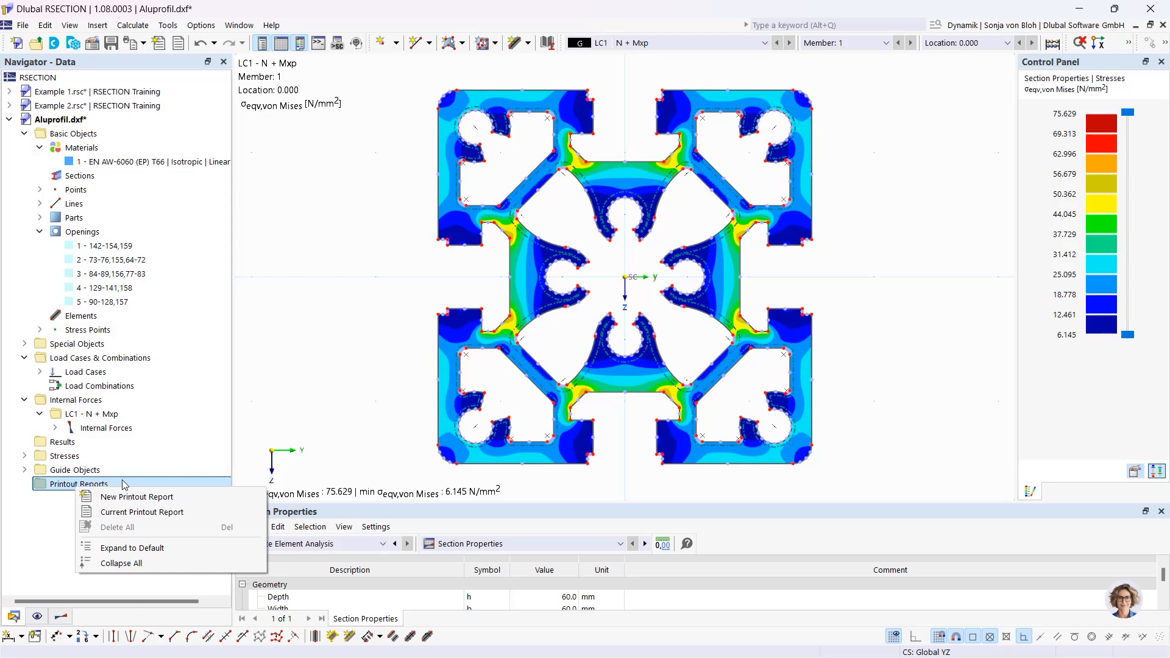
pyautogui.click(141, 497)
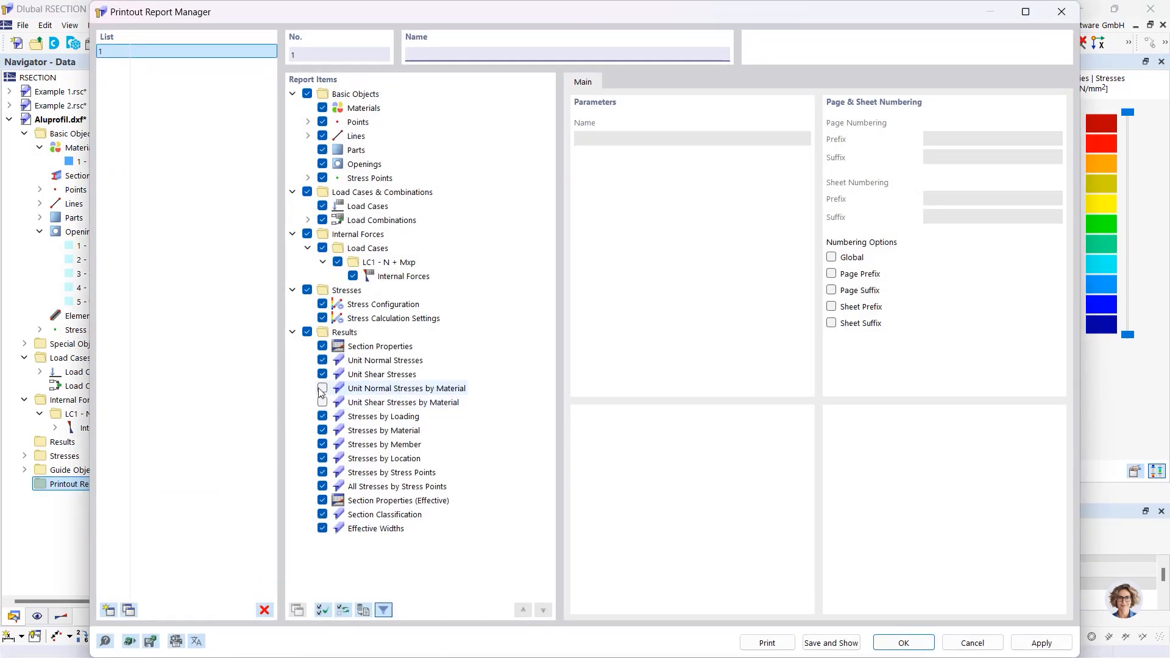
pyautogui.click(322, 360)
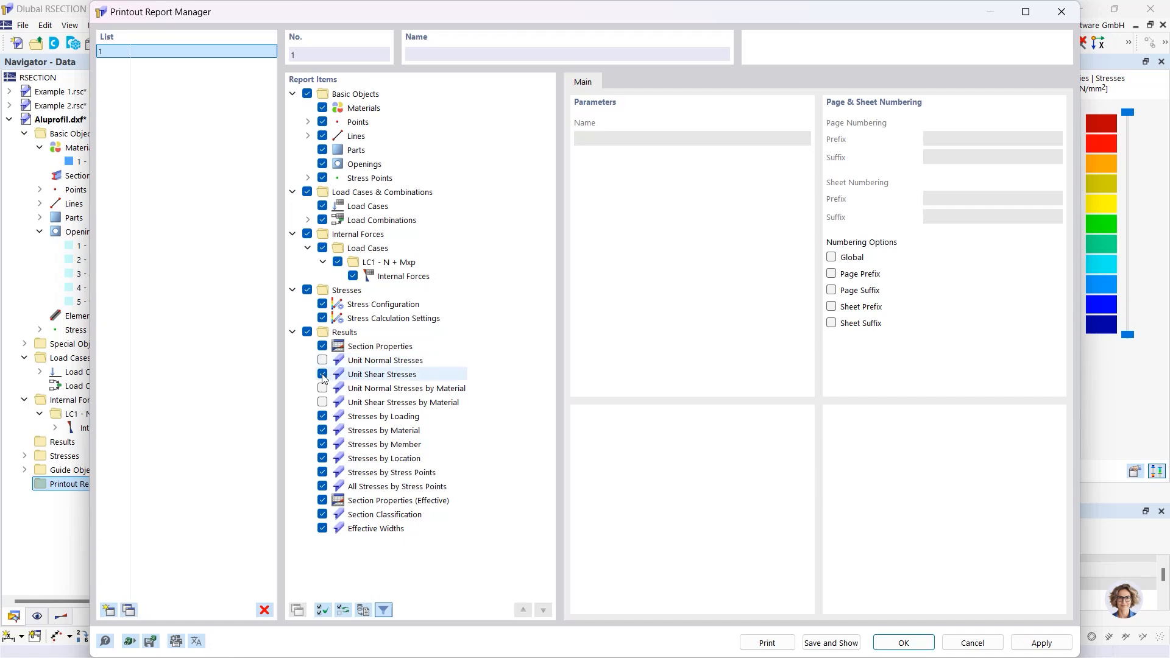
pyautogui.click(322, 374)
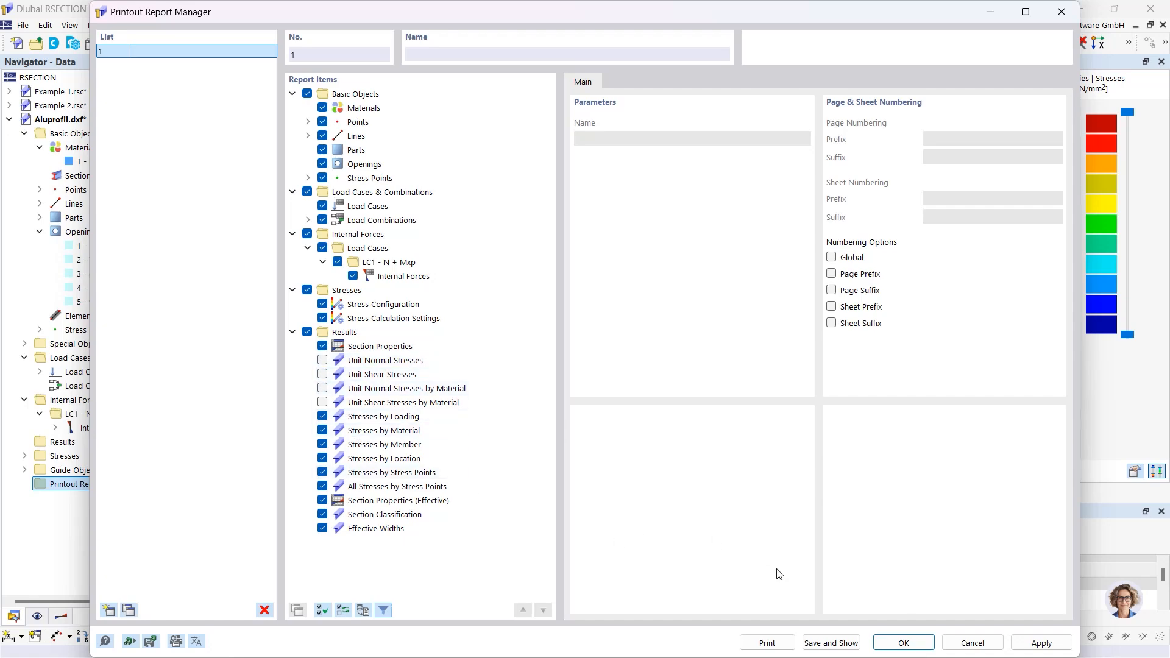
pyautogui.click(830, 643)
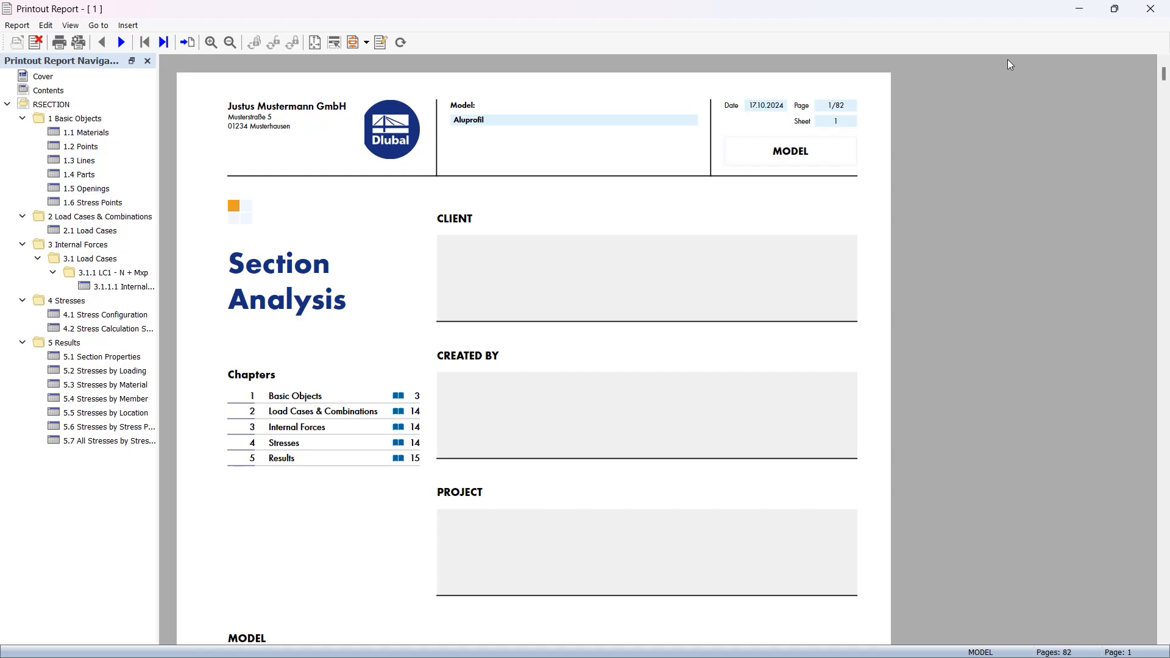
# Add the LC1 von Mises stress graphic to printout report 1, view its page and close the report
pyautogui.click(1082, 9)
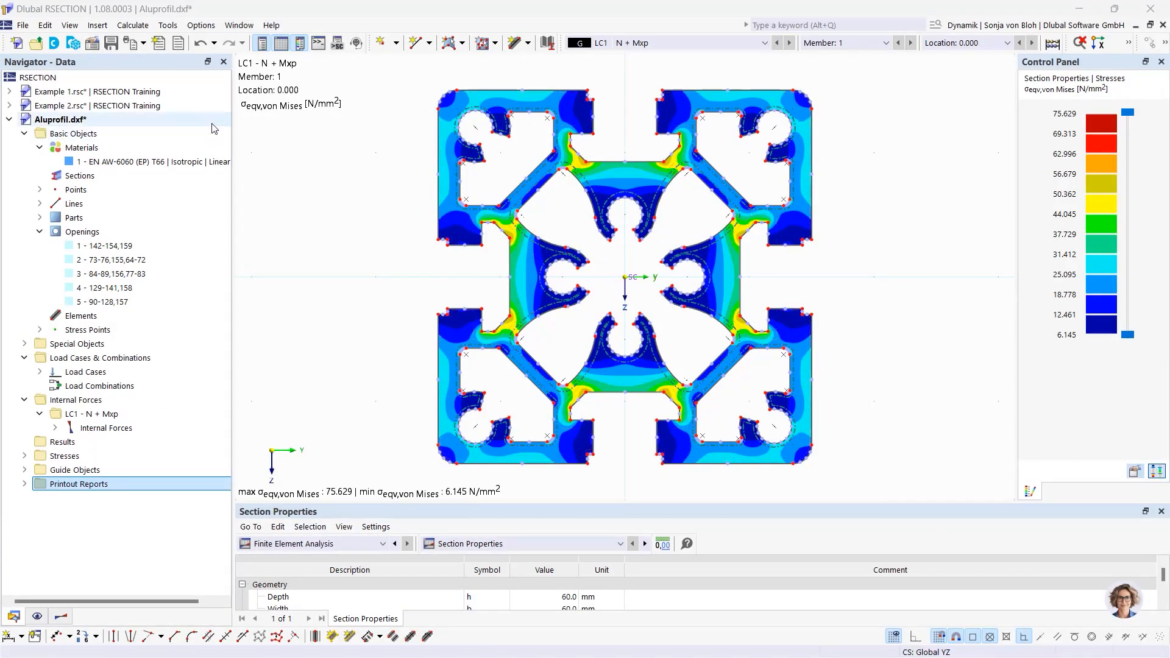
pyautogui.click(143, 43)
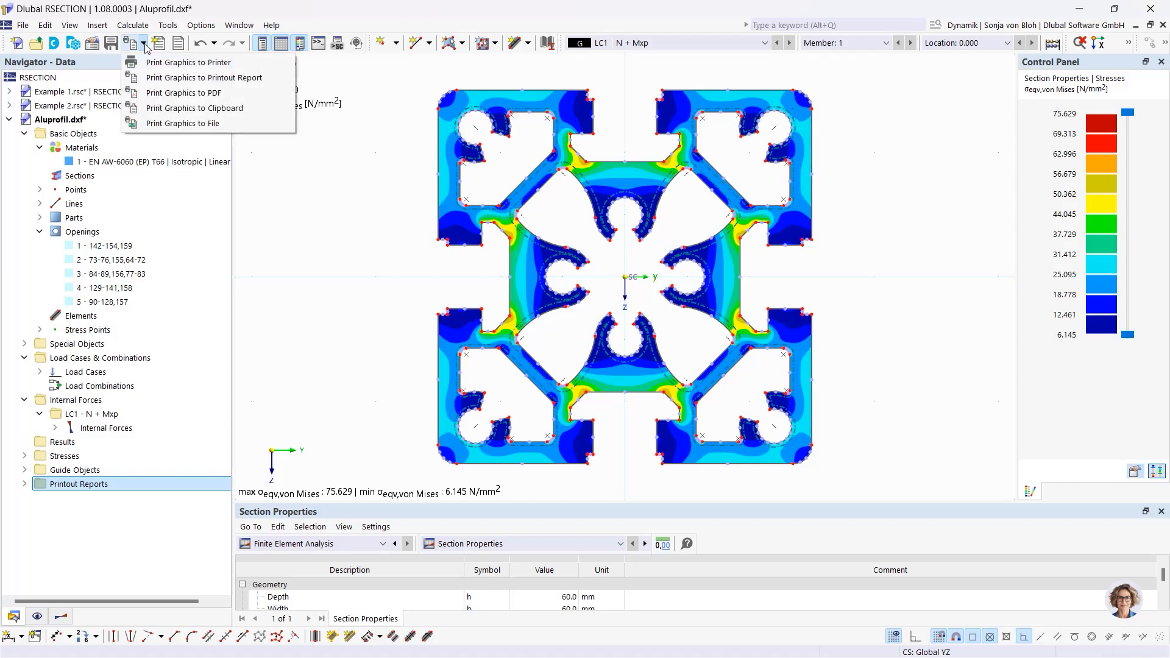
pyautogui.click(163, 78)
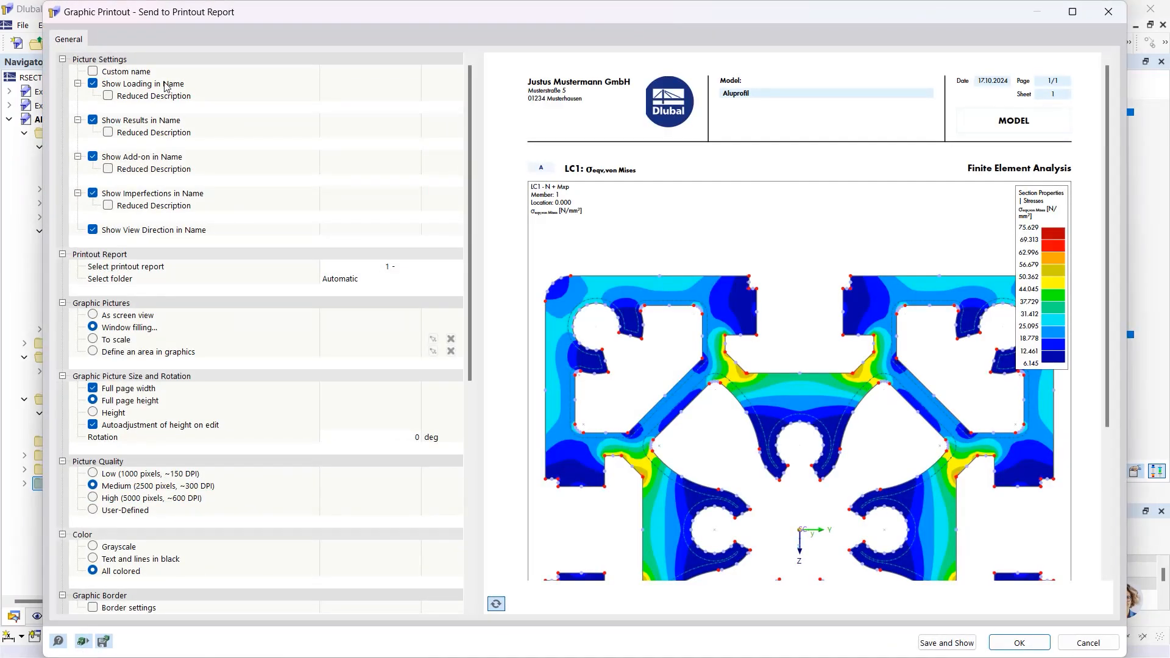
pyautogui.click(946, 643)
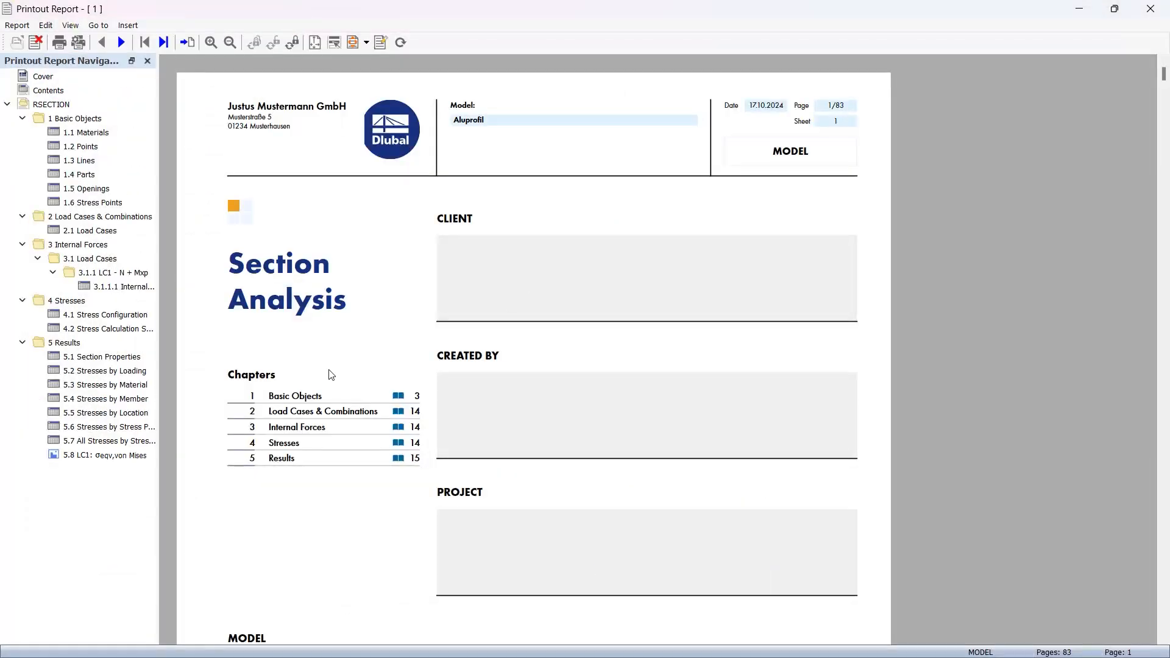
pyautogui.click(103, 457)
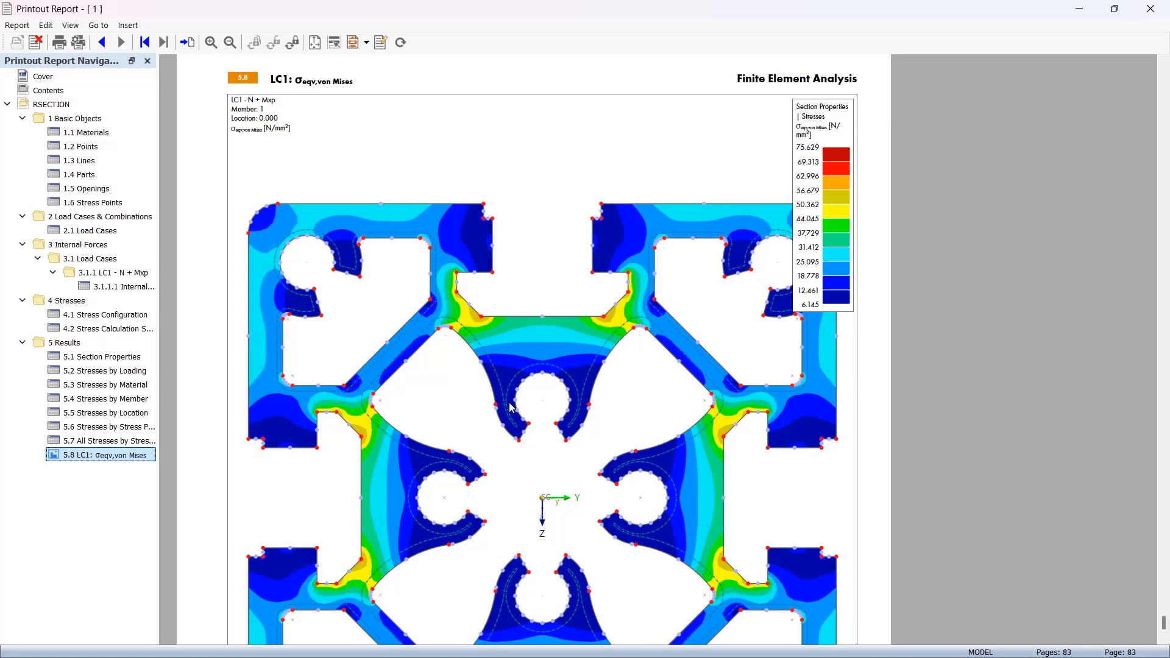
pyautogui.click(1150, 17)
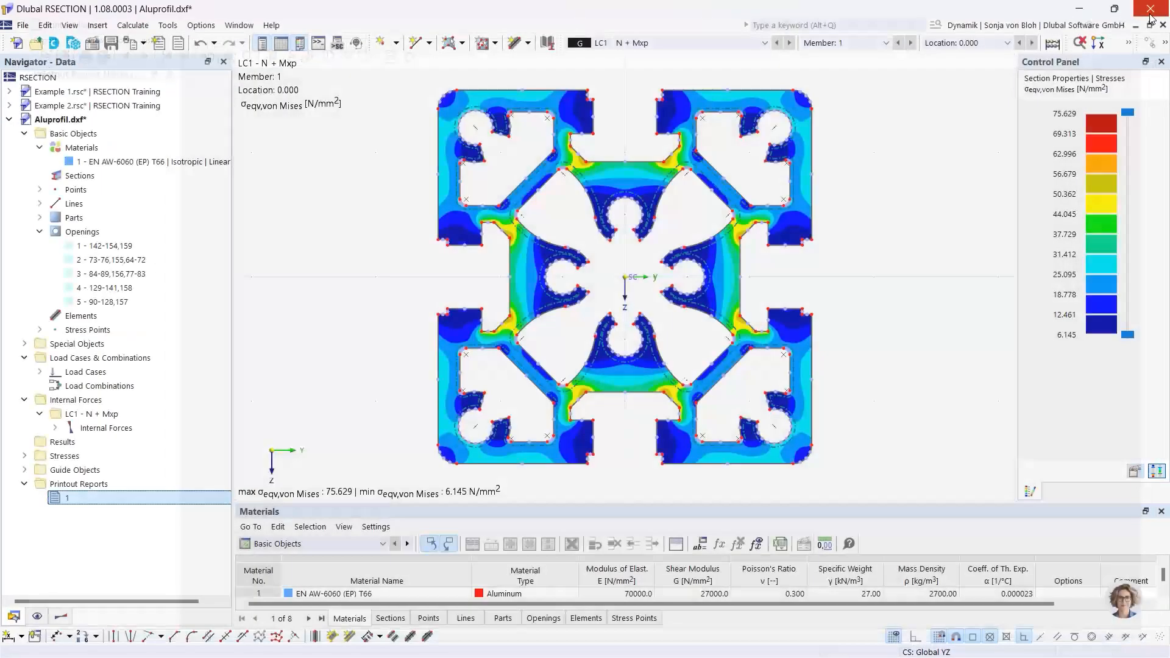
# Create a new model named "Hybrid" in the RSECTION Training series with the default base data
pyautogui.click(17, 43)
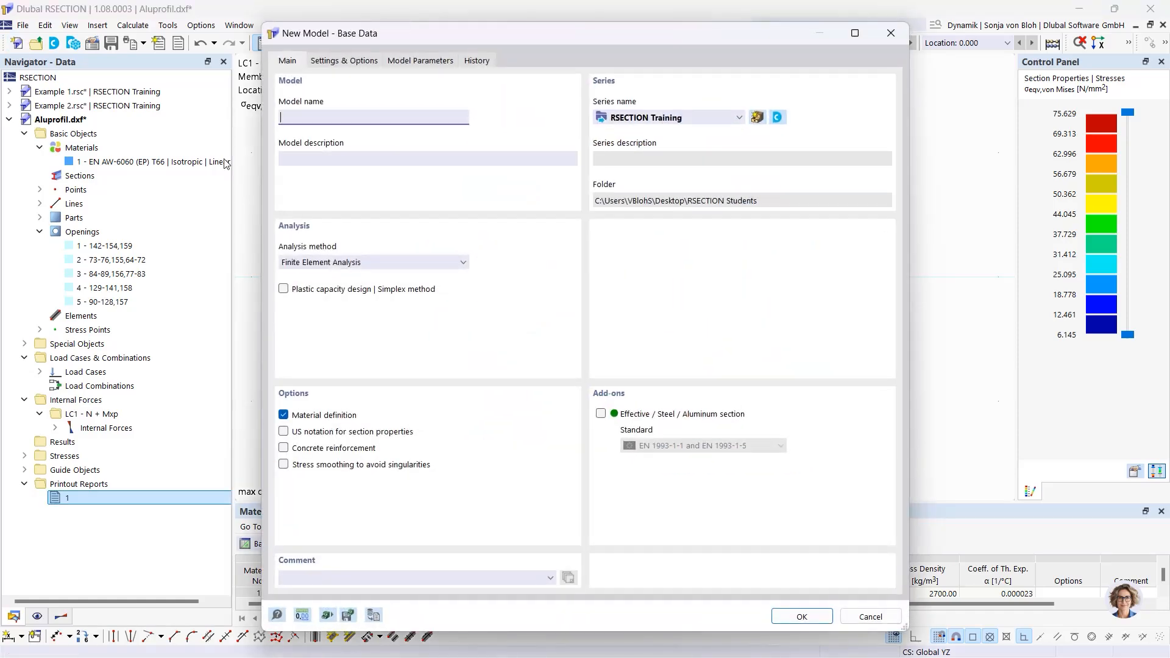
pyautogui.write('Hybrid')
pyautogui.click(783, 617)
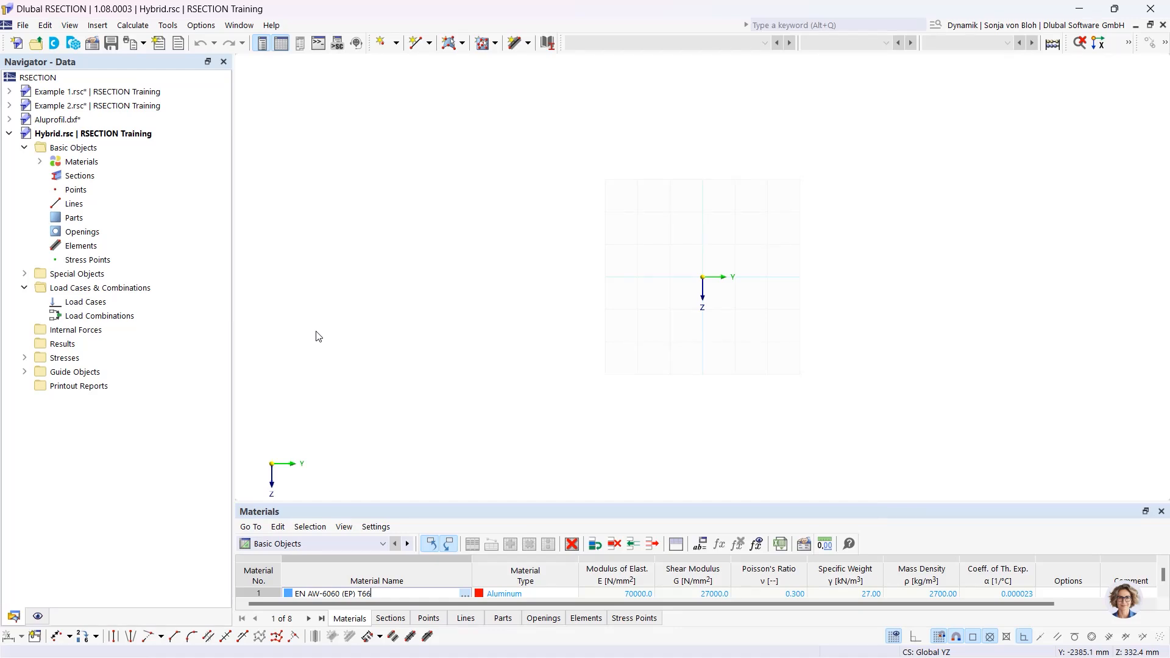
# Replace material 1 with concrete C40/50 according to EN 1992-1-1:2004/A1:2014, searching across all material types in the library
pyautogui.click(40, 162)
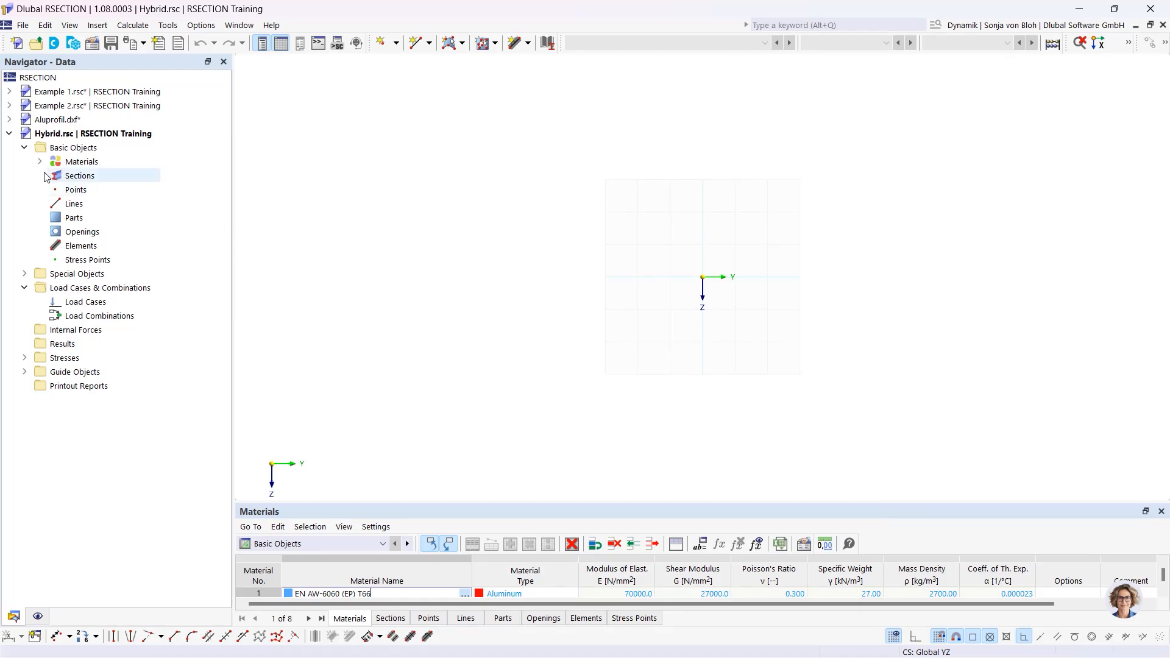
pyautogui.doubleClick(85, 175)
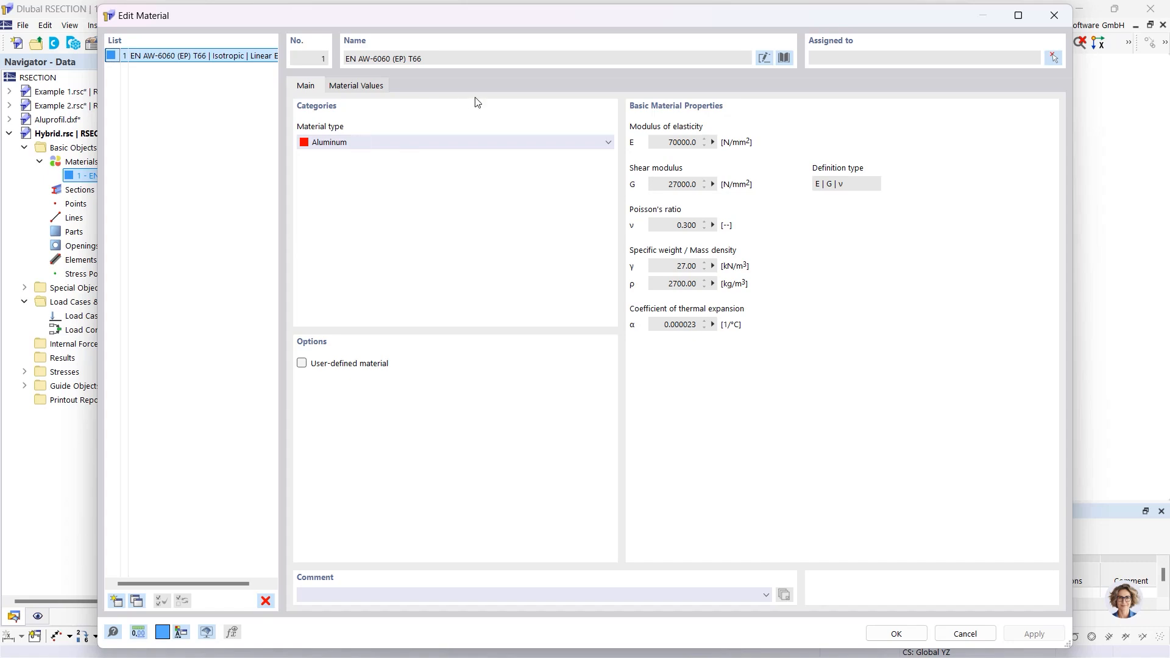
pyautogui.click(784, 58)
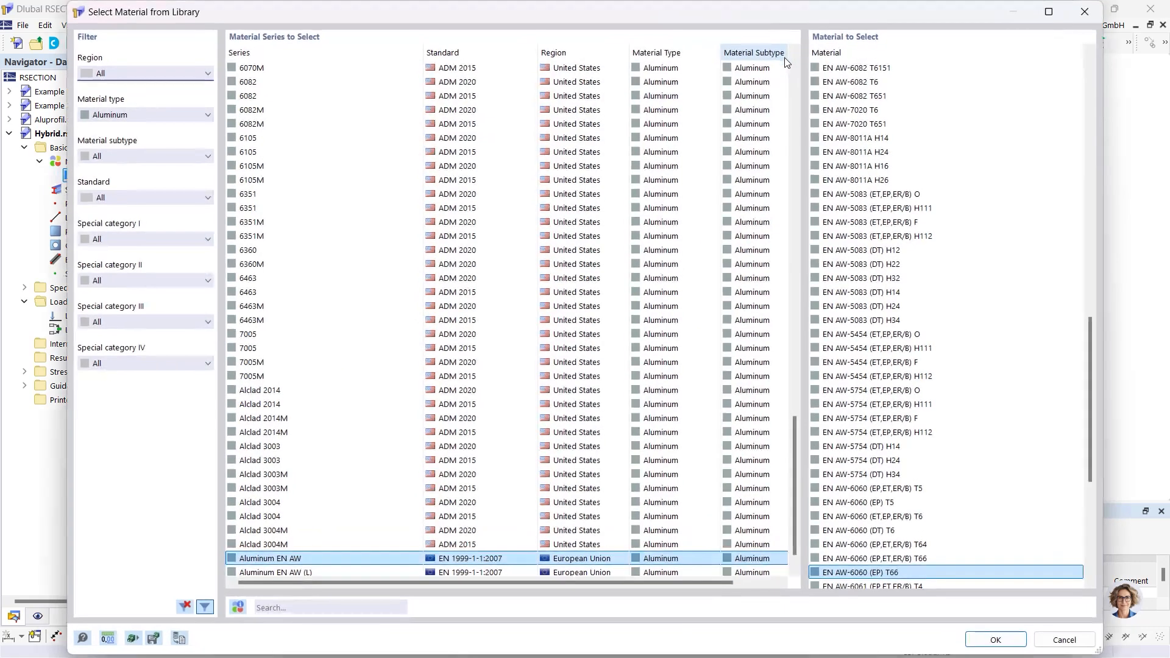
pyautogui.click(147, 112)
pyautogui.click(134, 124)
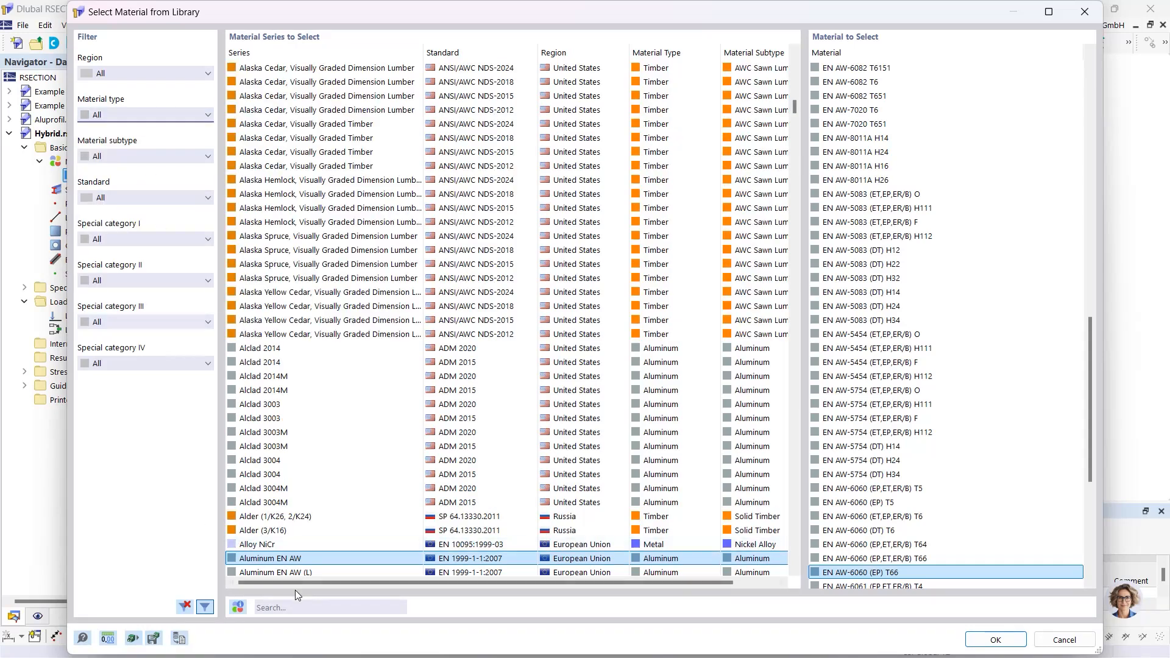
pyautogui.click(296, 612)
pyautogui.write('C40')
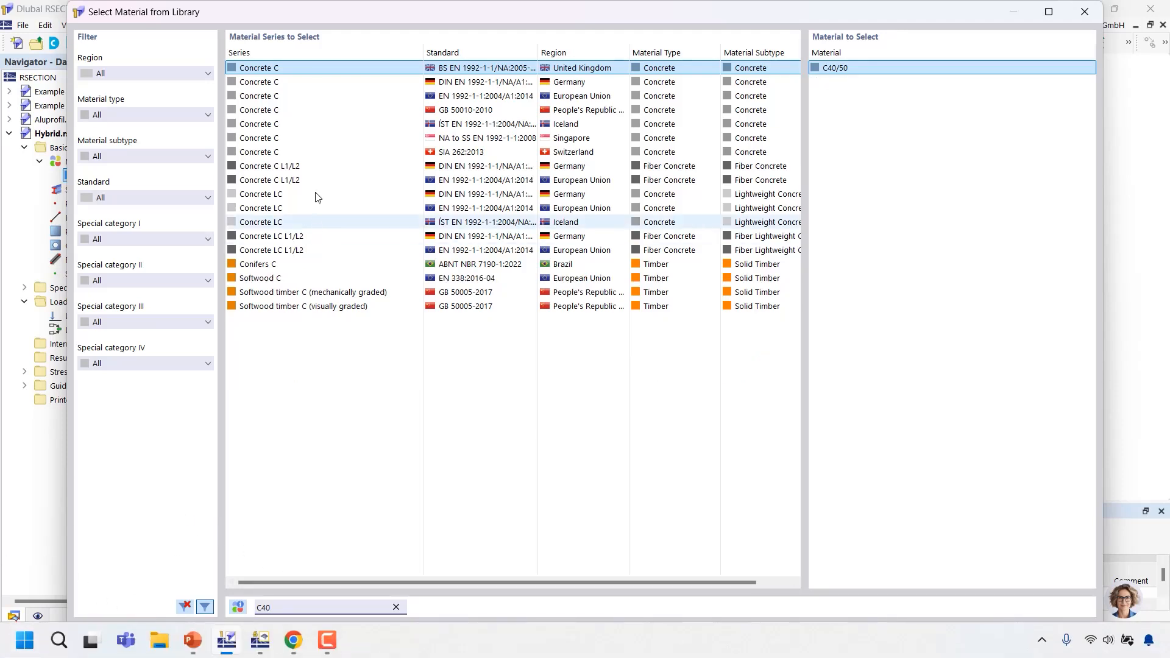
pyautogui.click(448, 95)
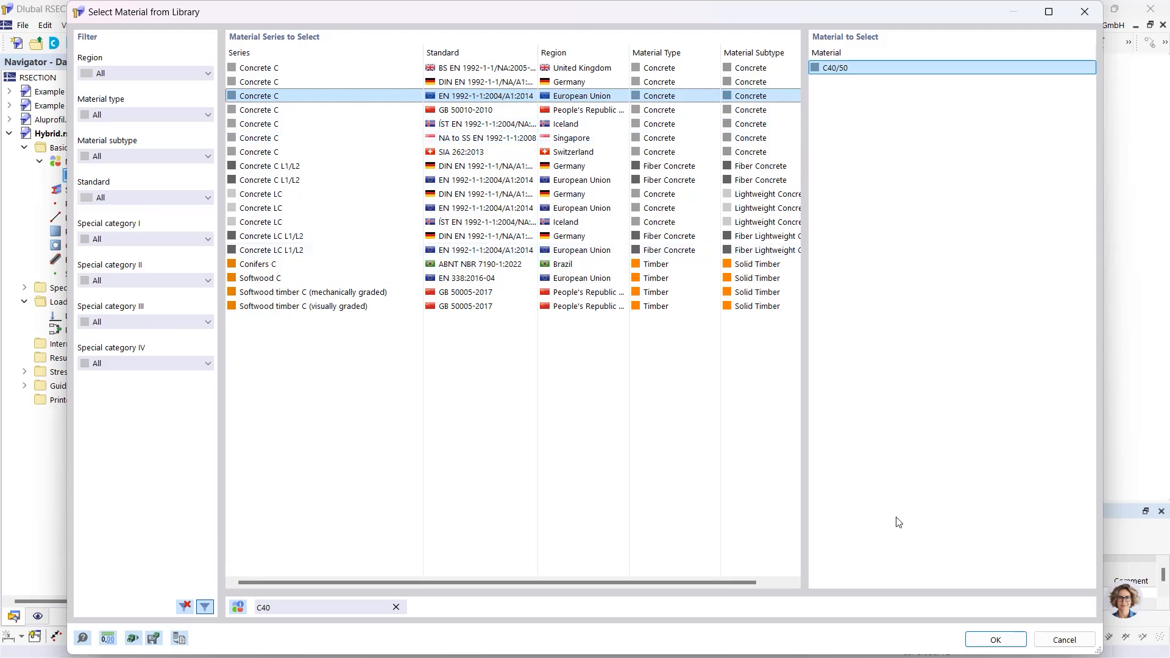
pyautogui.click(996, 639)
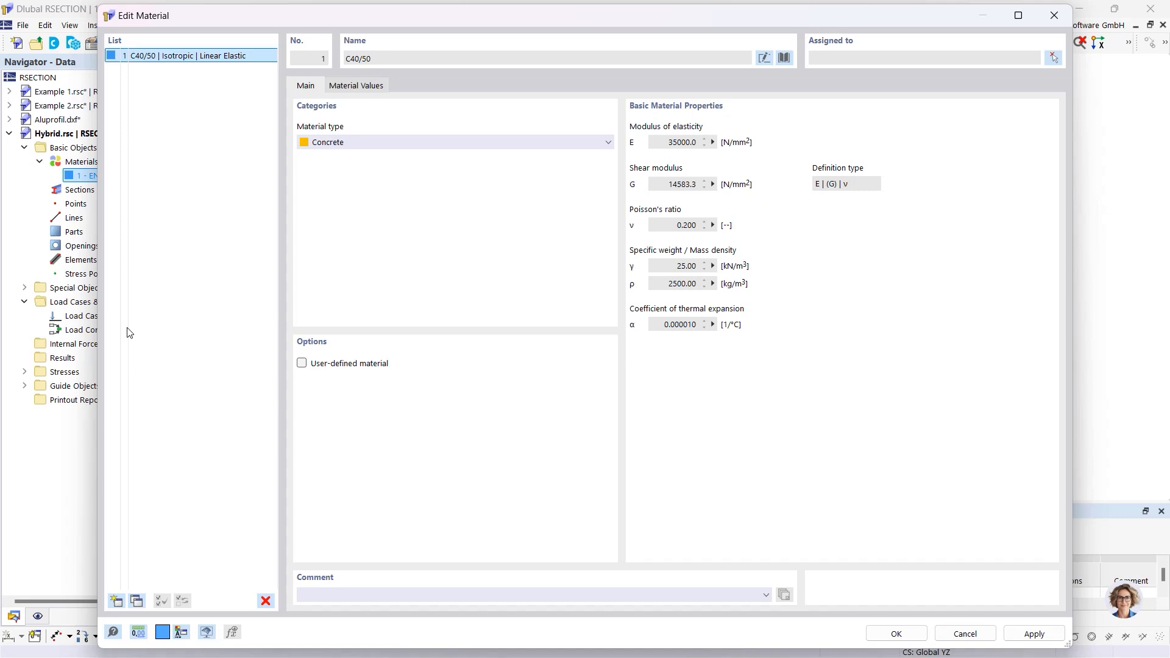
# Add steel S235 according to EN 1993-1-1:2005-05 as material 2 and accept the materials
pyautogui.click(116, 601)
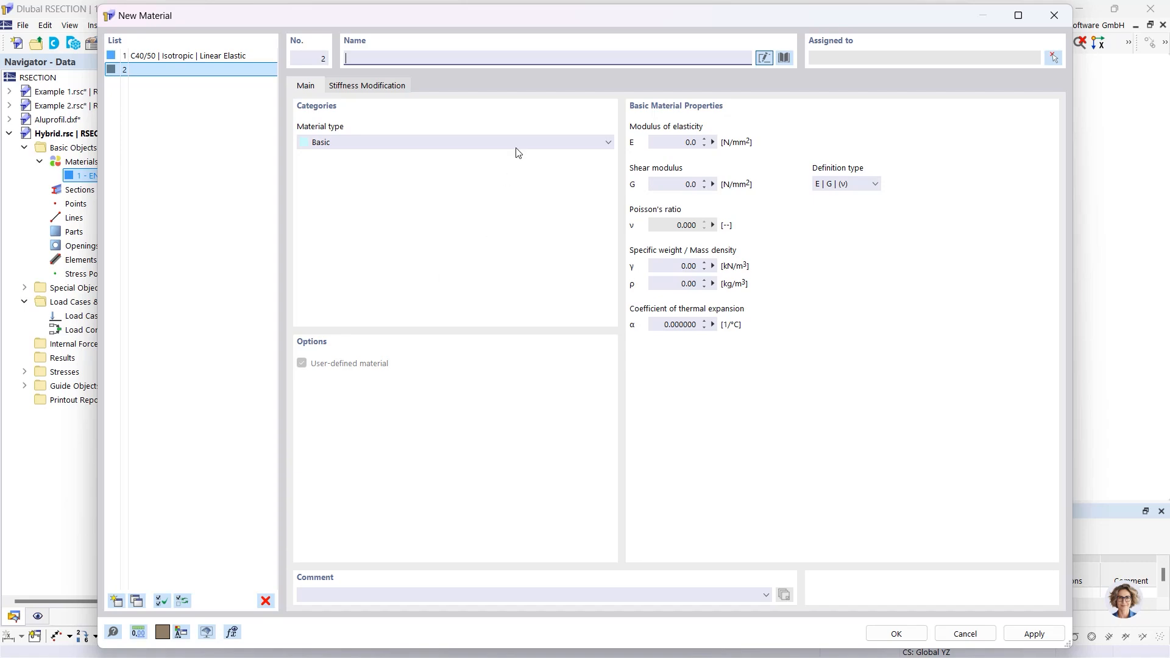
pyautogui.click(784, 57)
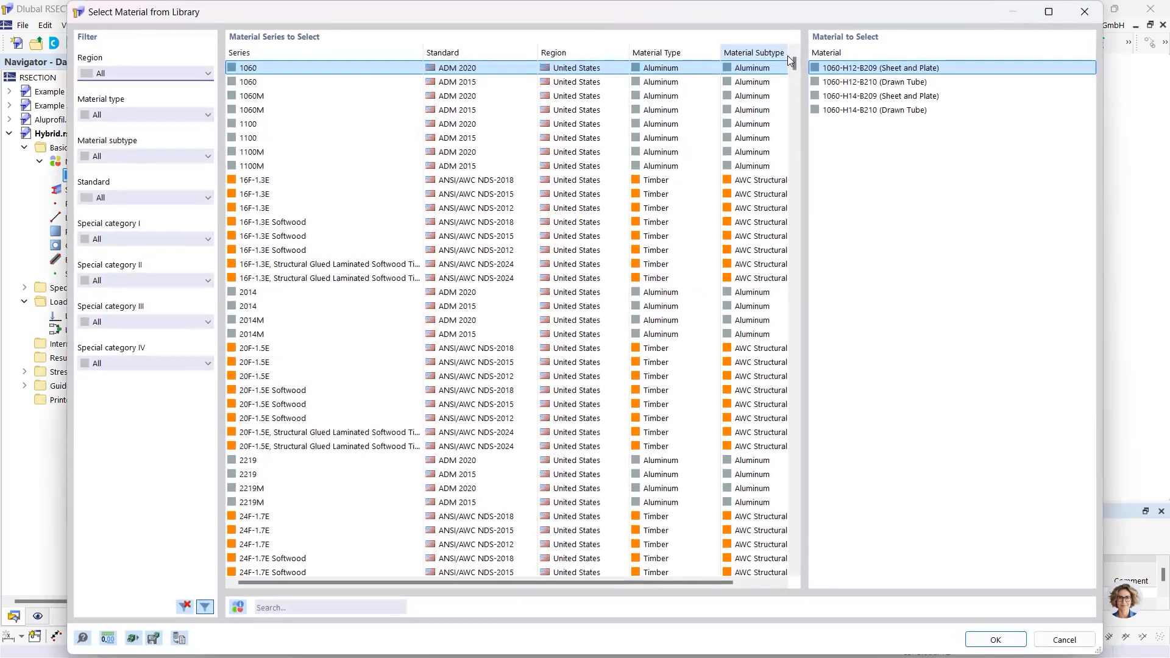
pyautogui.click(274, 608)
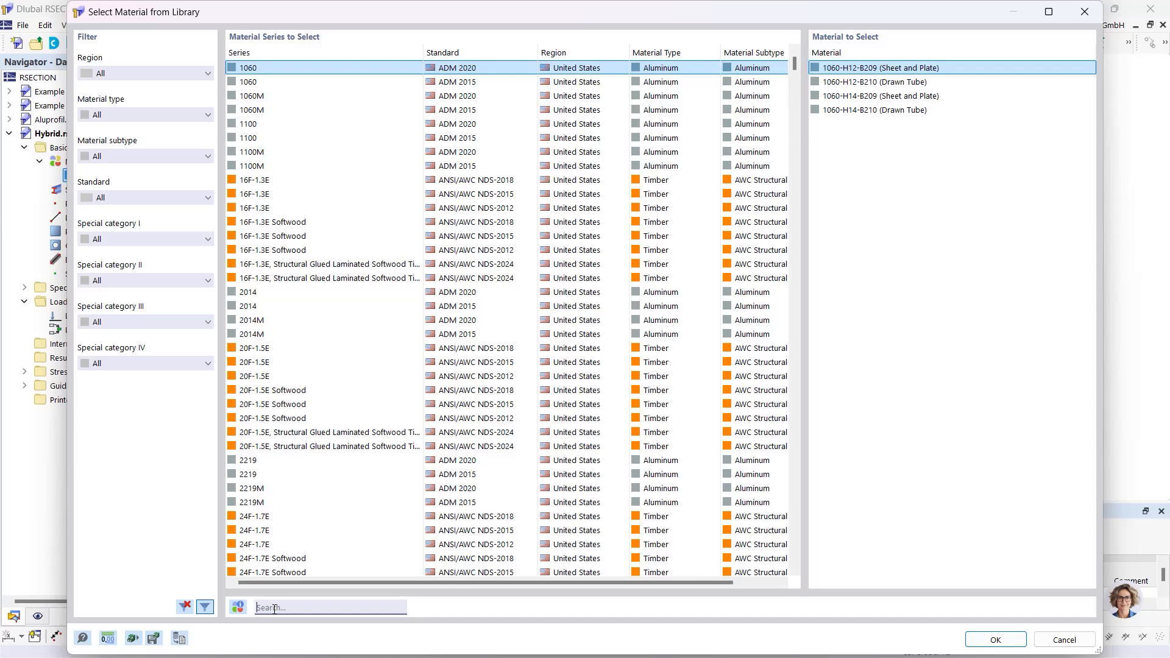
pyautogui.write('S235')
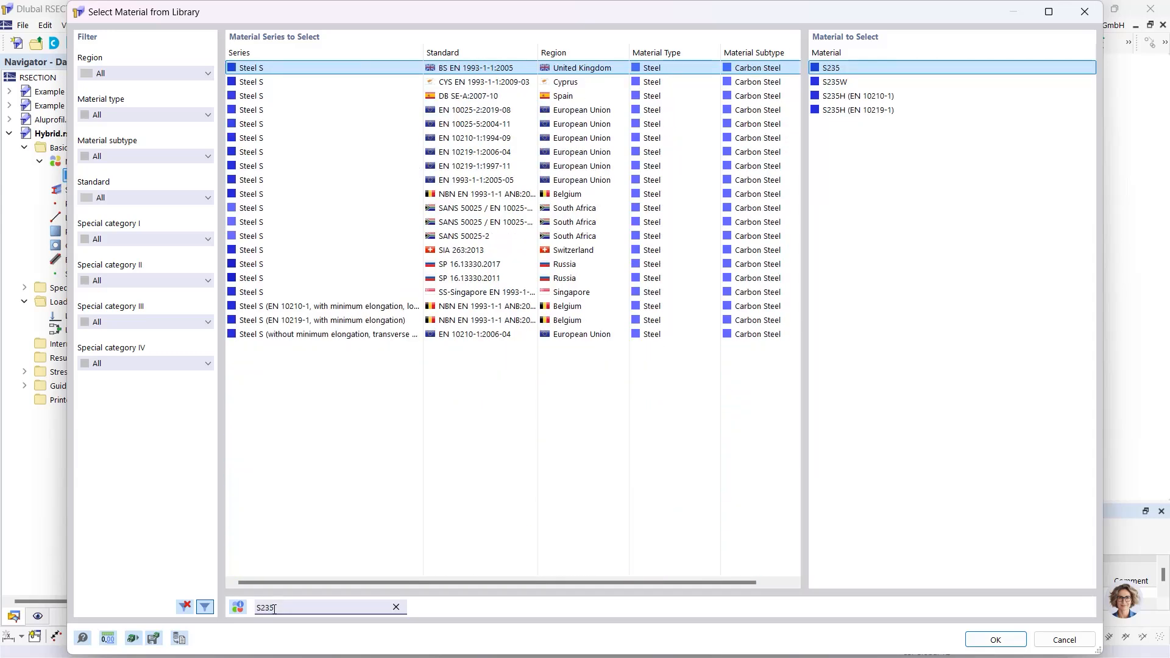
pyautogui.click(508, 181)
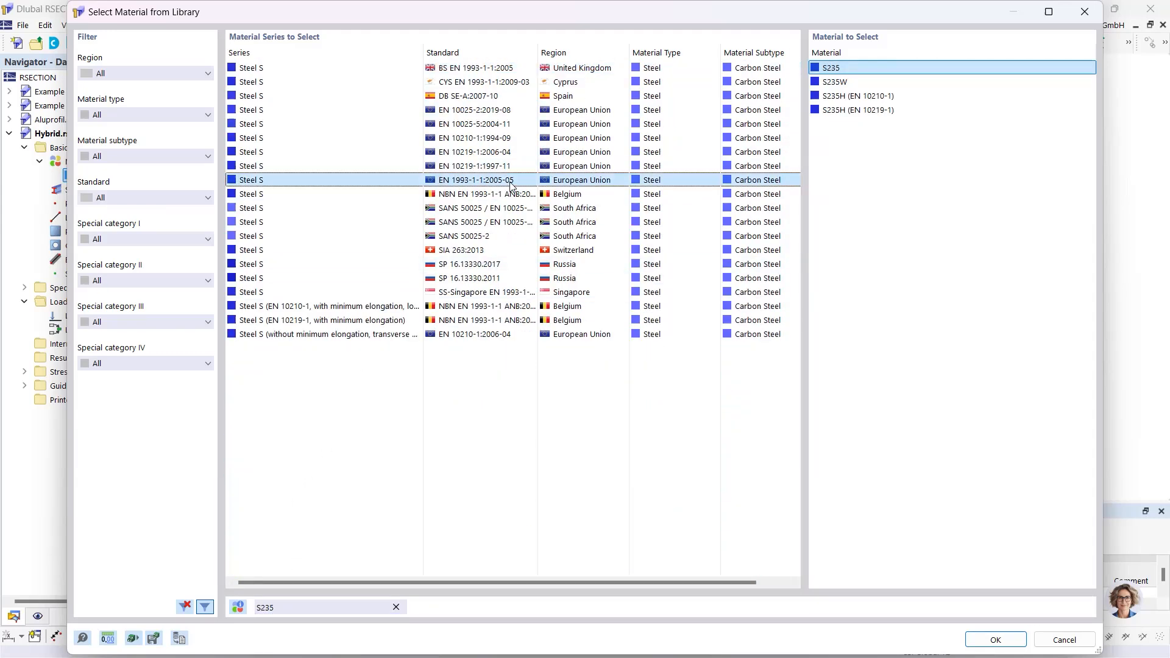
pyautogui.click(982, 645)
pyautogui.click(891, 633)
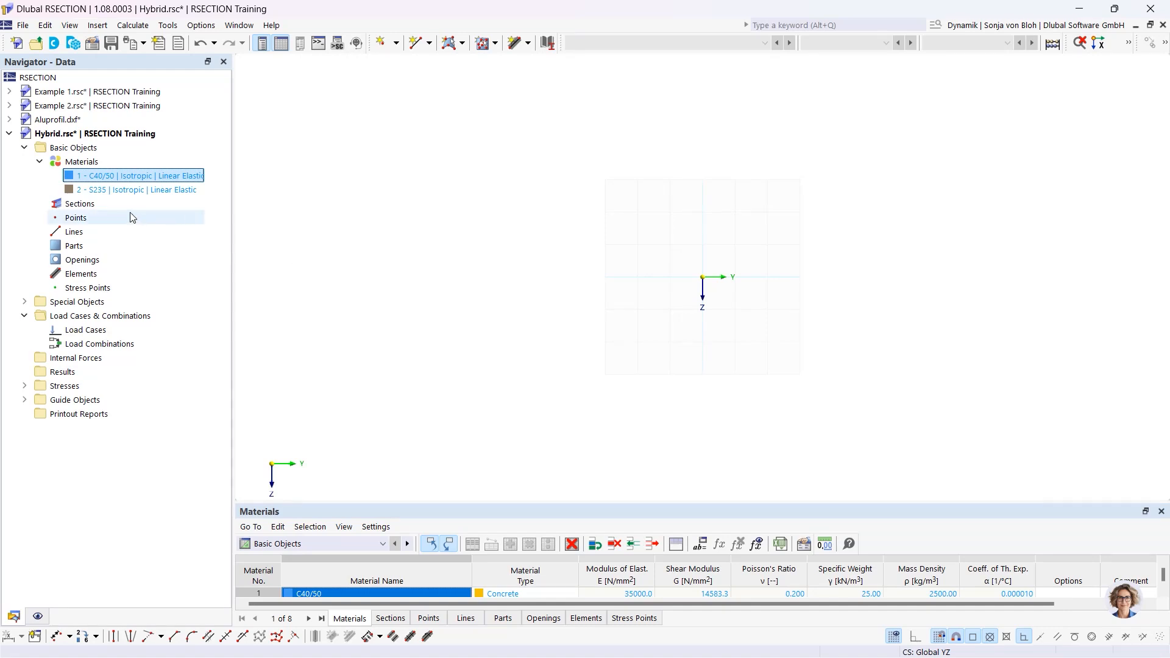
# Create a massive rectangular C40/50 section with width b = 1000 mm and height h = 200 mm
pyautogui.rightClick(101, 206)
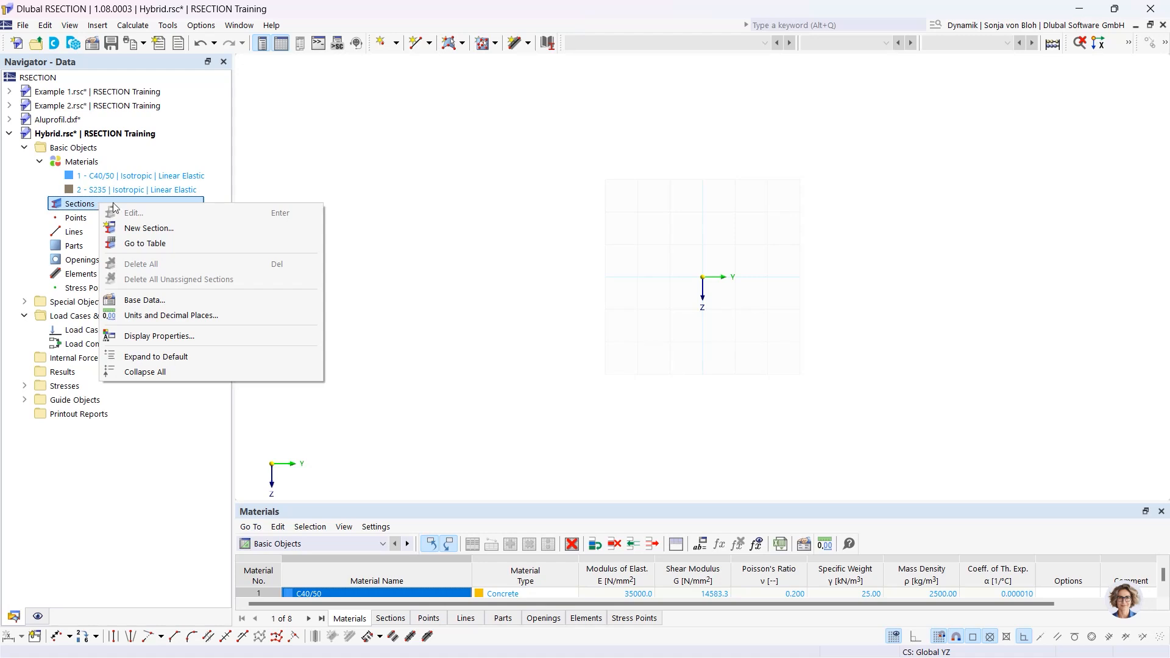
pyautogui.click(135, 231)
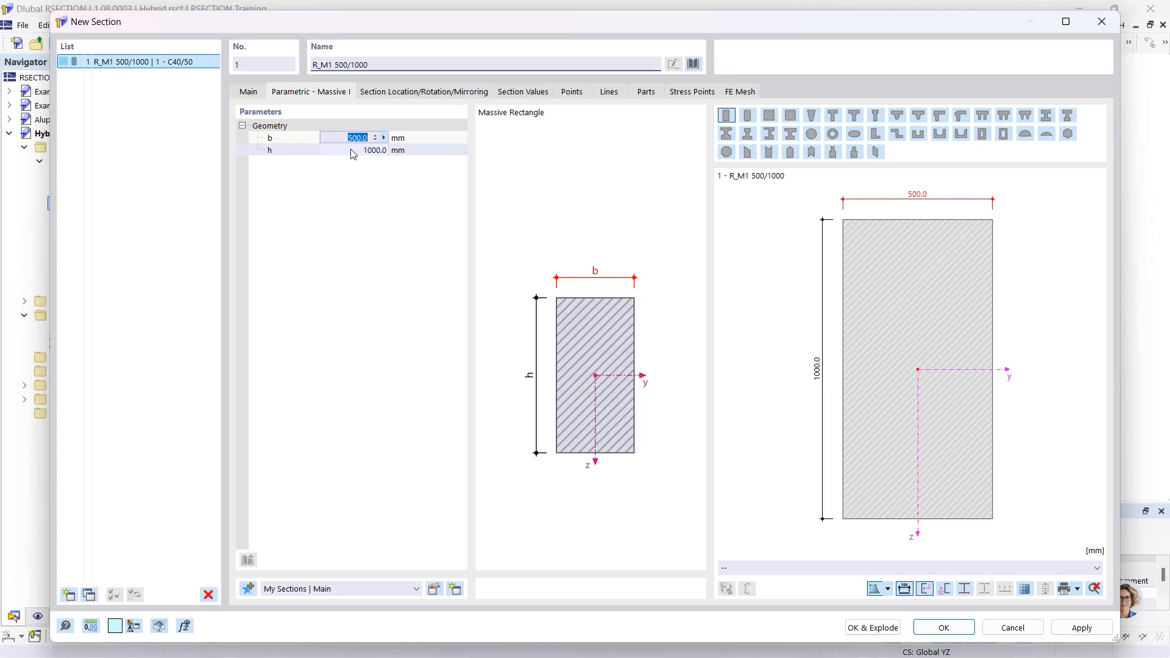
pyautogui.write('100')
pyautogui.click(353, 152)
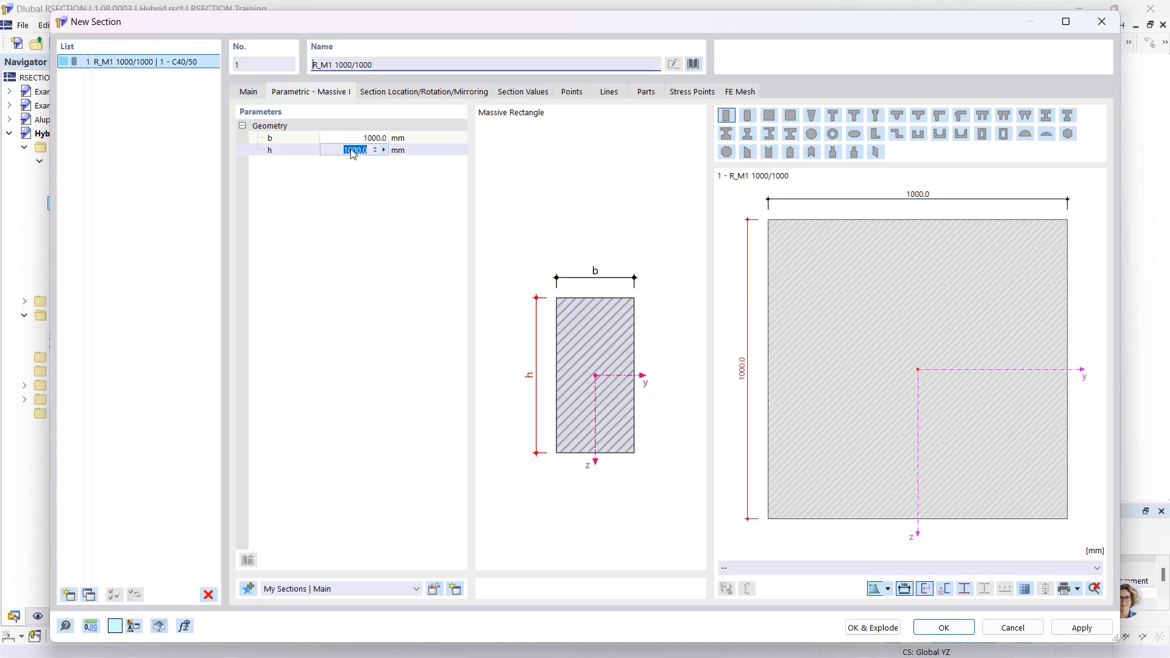
pyautogui.write('200')
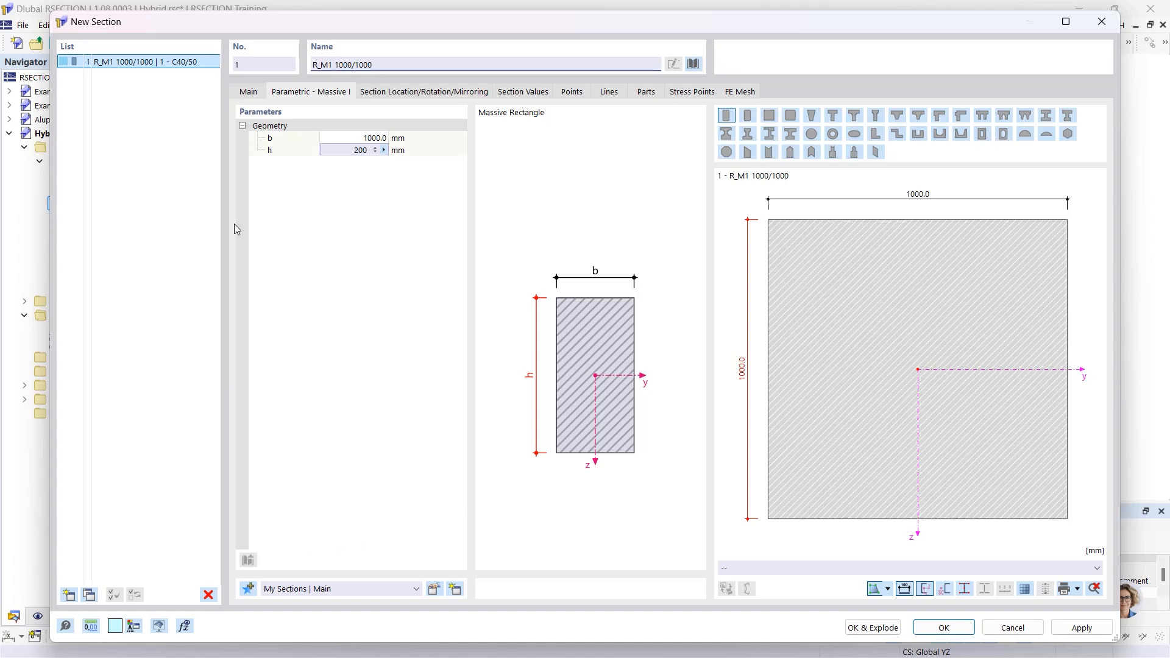
pyautogui.click(943, 626)
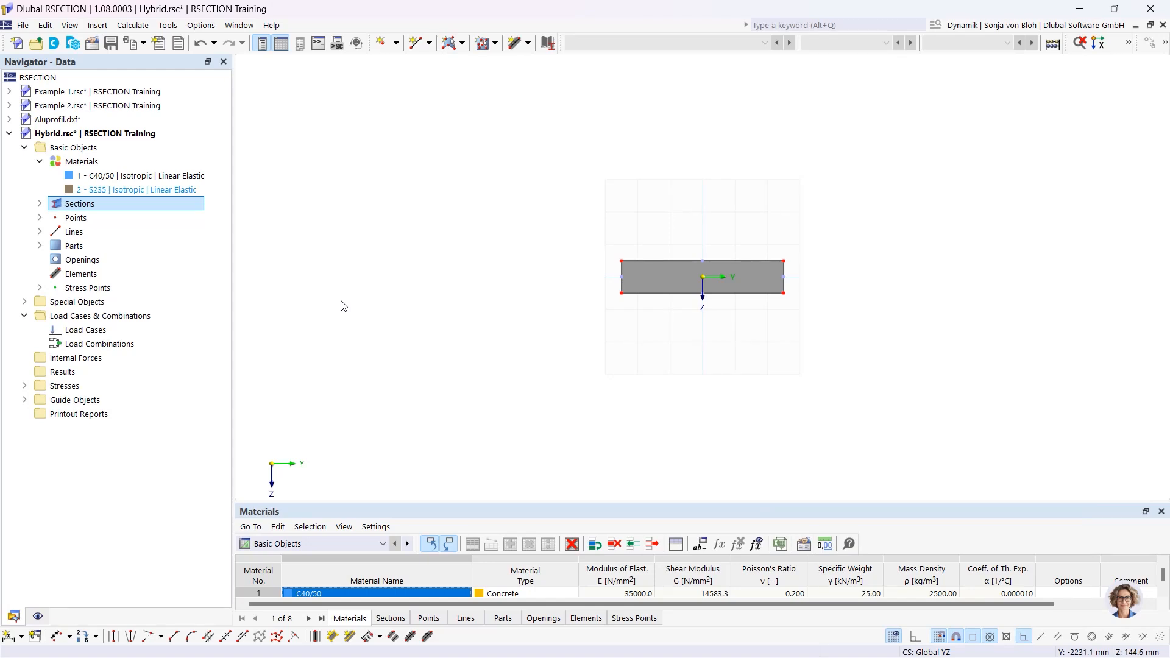
# Start a second section using the standardized HEB 400 I-profile (DIN 1025-2:1995-11; Euronorm 53-62) from the library with material S235
pyautogui.rightClick(104, 209)
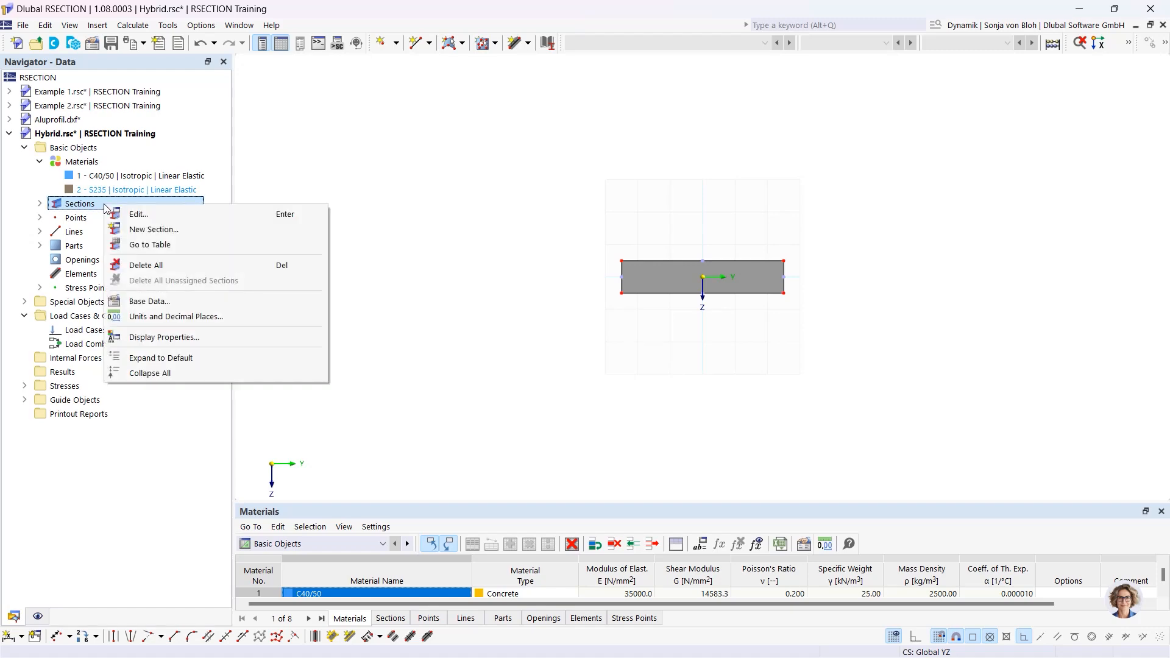
pyautogui.click(142, 230)
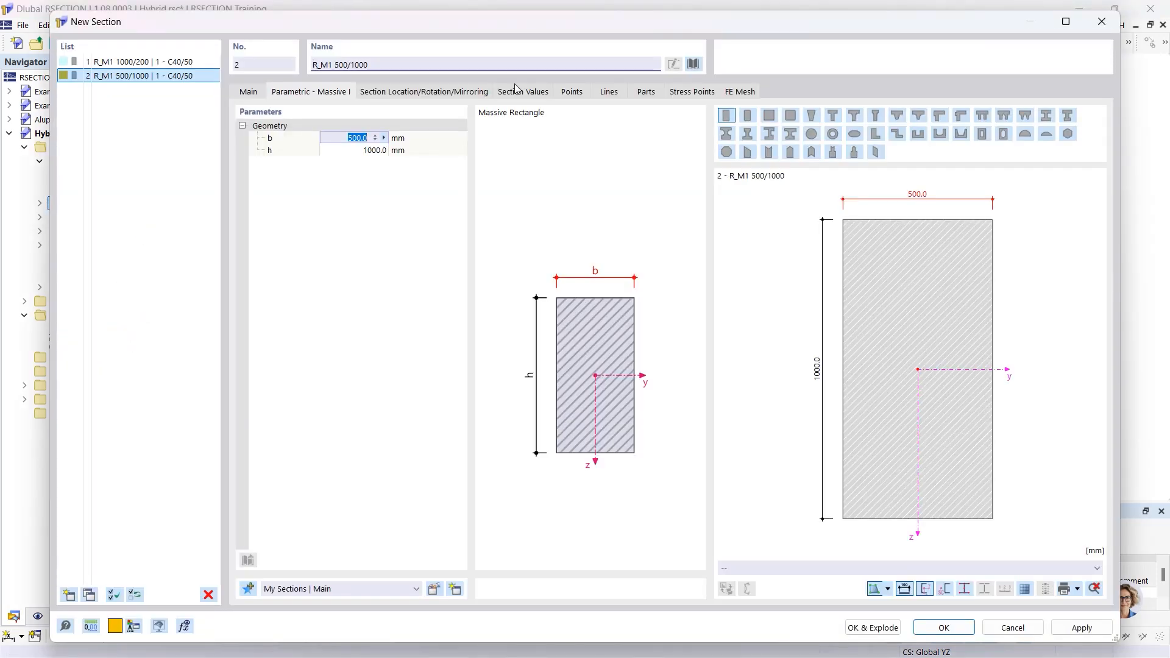
pyautogui.click(694, 63)
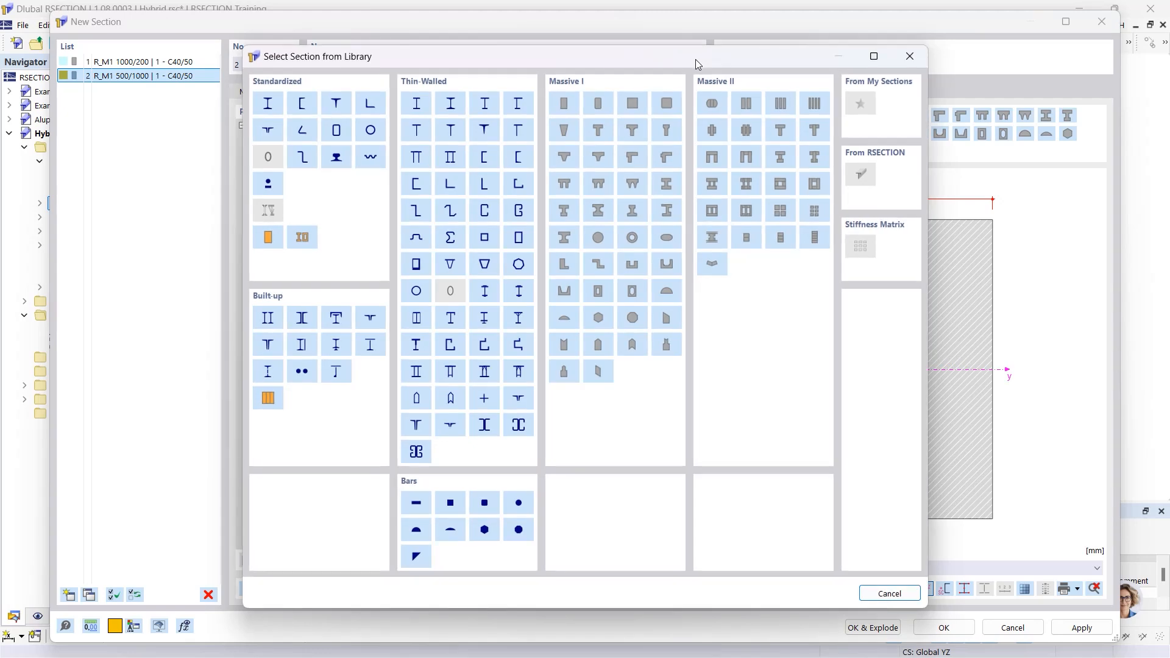
pyautogui.click(268, 103)
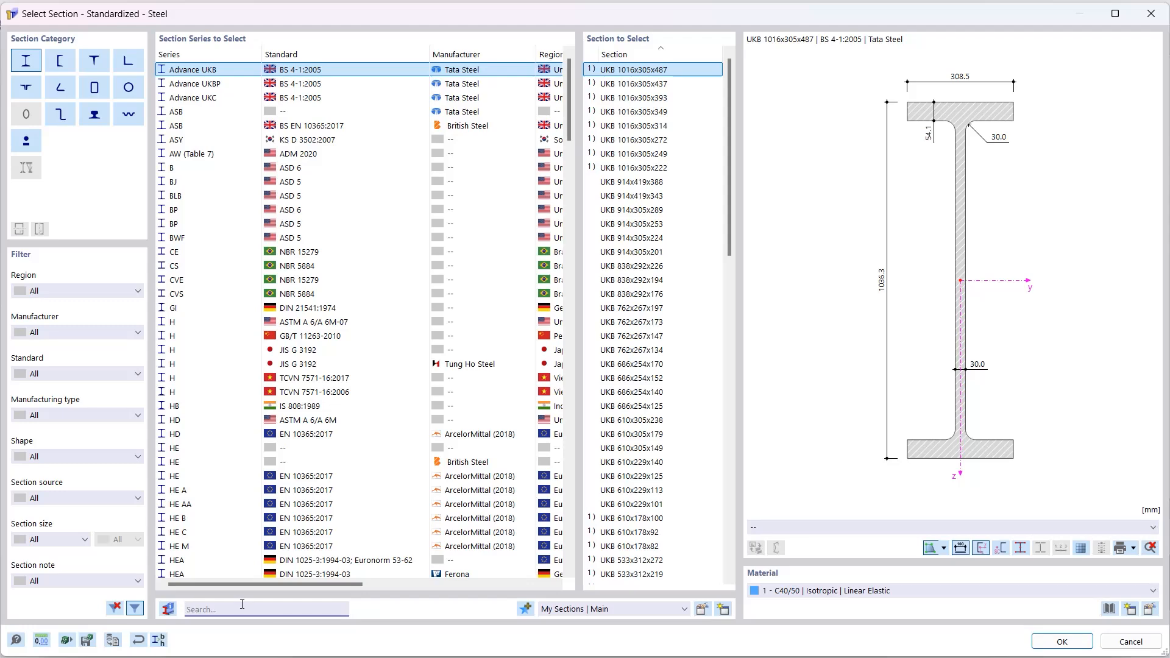
pyautogui.click(242, 608)
pyautogui.write('HEB')
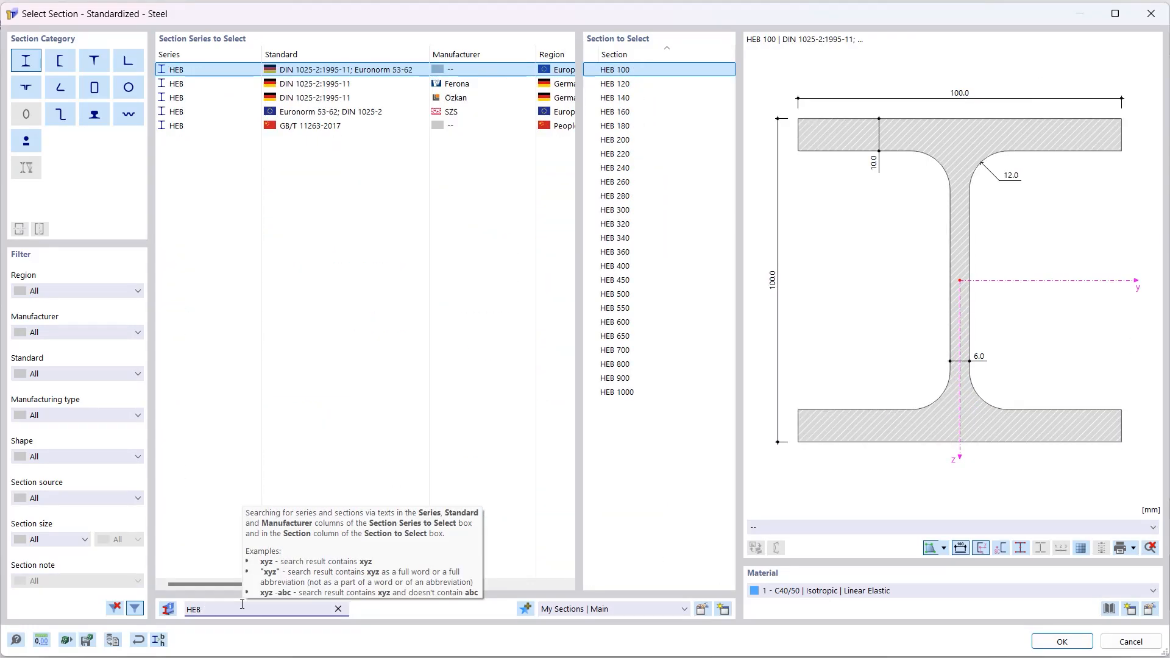
pyautogui.write(' 400')
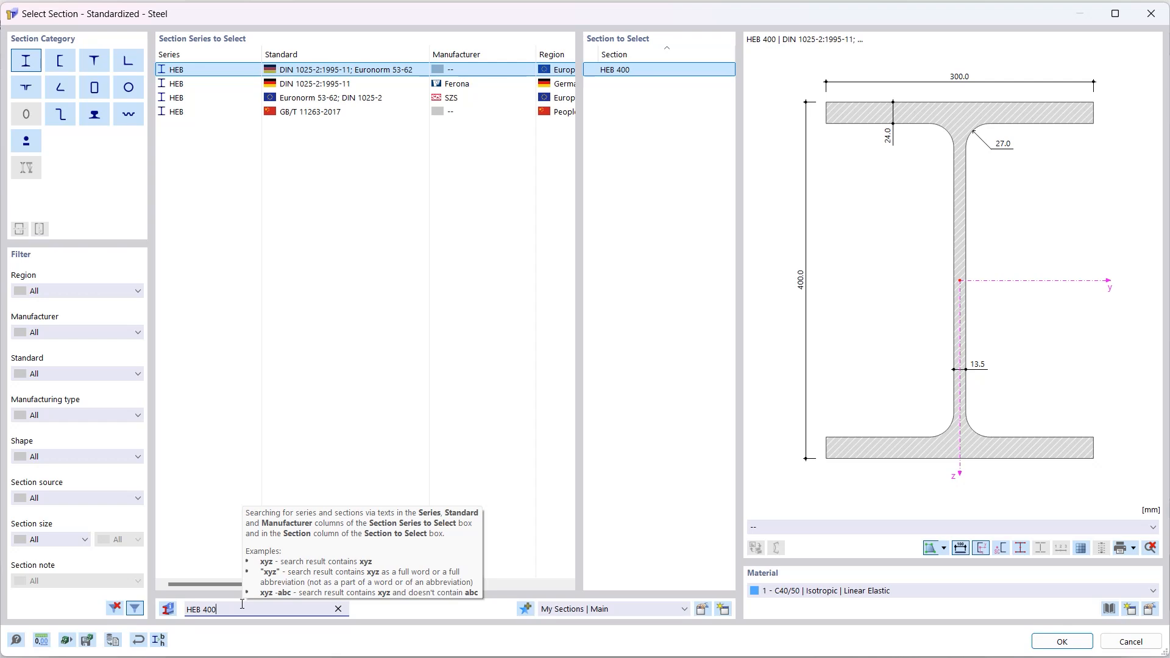
pyautogui.click(796, 591)
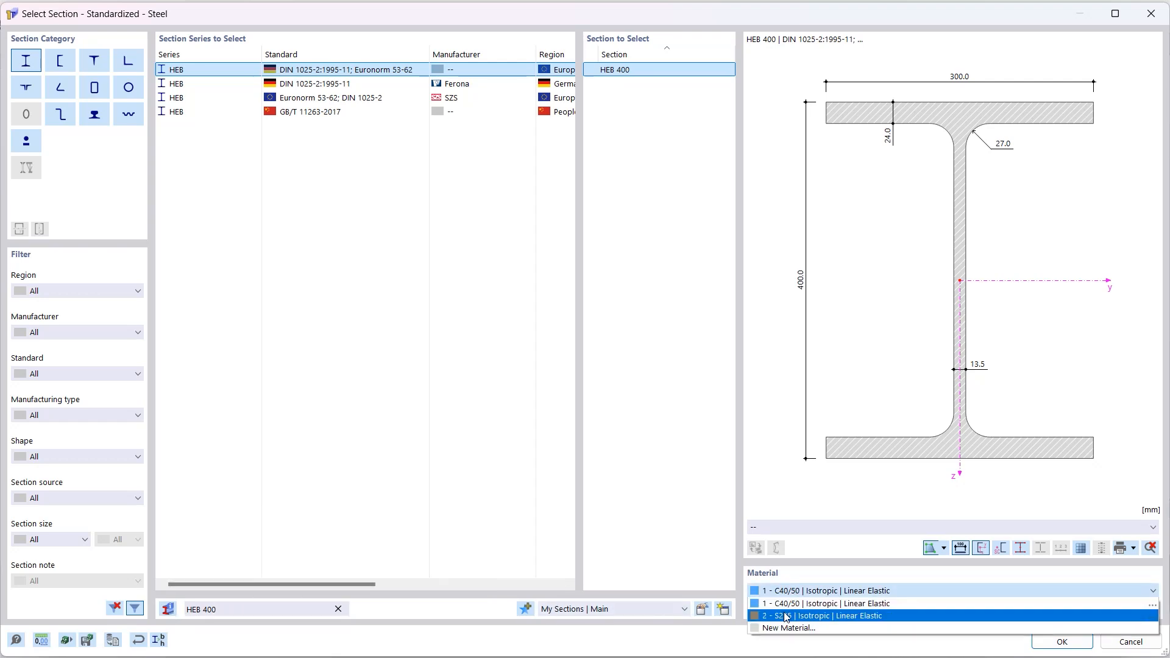
pyautogui.click(789, 615)
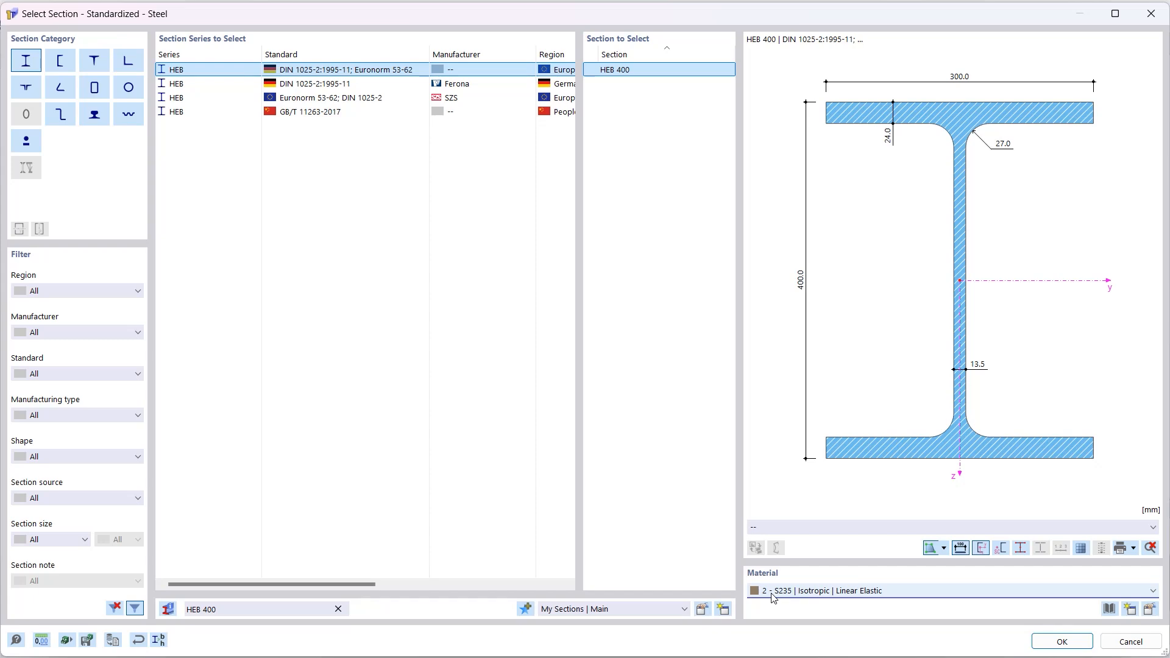
pyautogui.click(1048, 637)
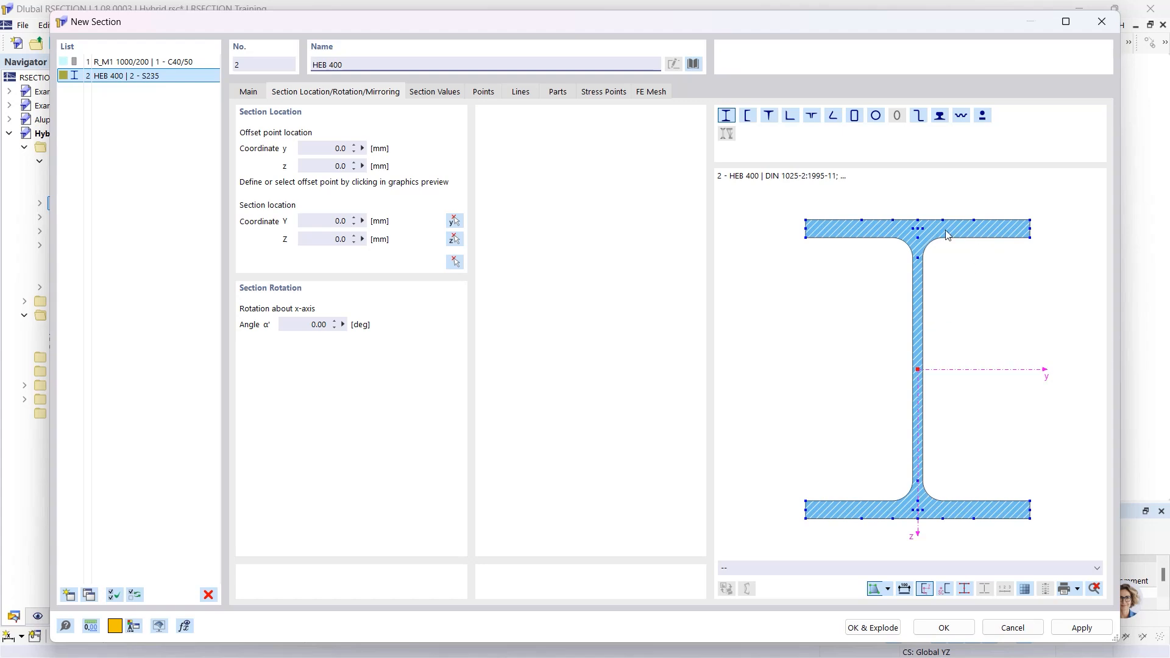
# Place the HEB 400 section with its top flange's upper midpoint at the midpoint of the concrete slab's bottom edge, and accept the sections
pyautogui.click(918, 220)
pyautogui.click(454, 262)
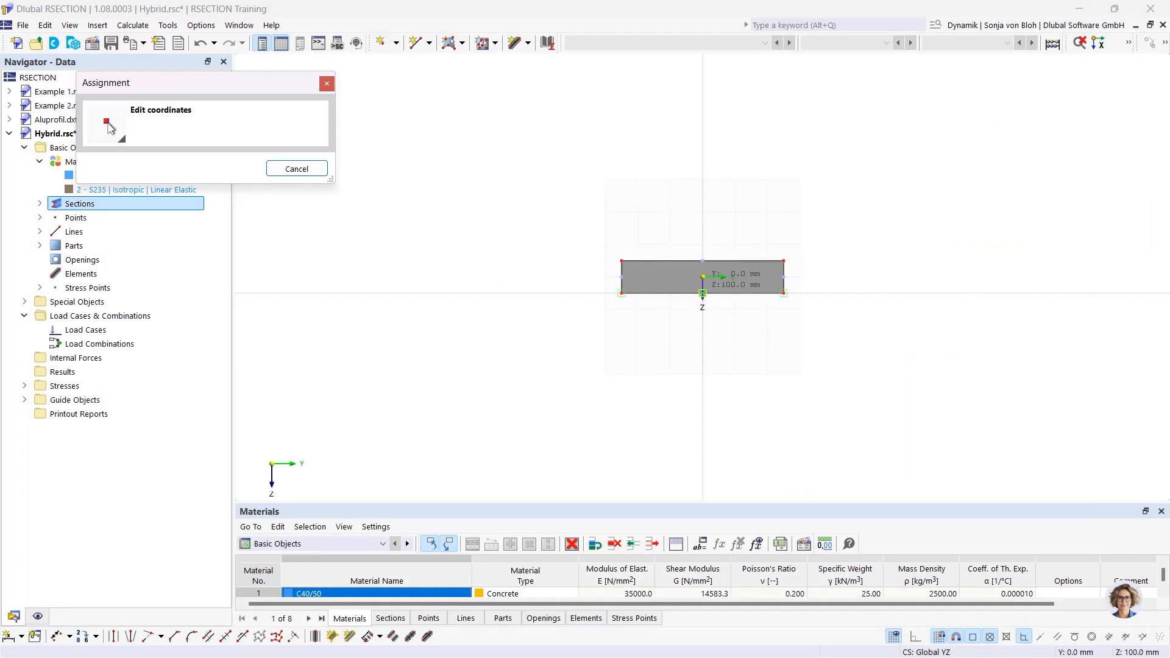
pyautogui.click(701, 293)
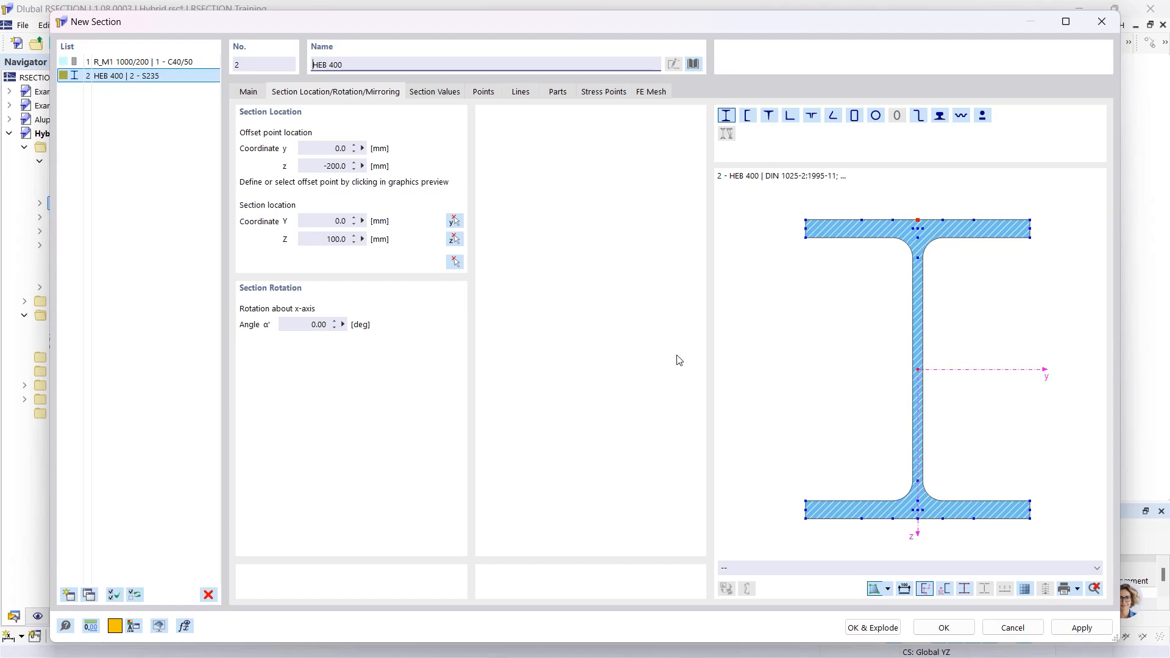
pyautogui.click(943, 628)
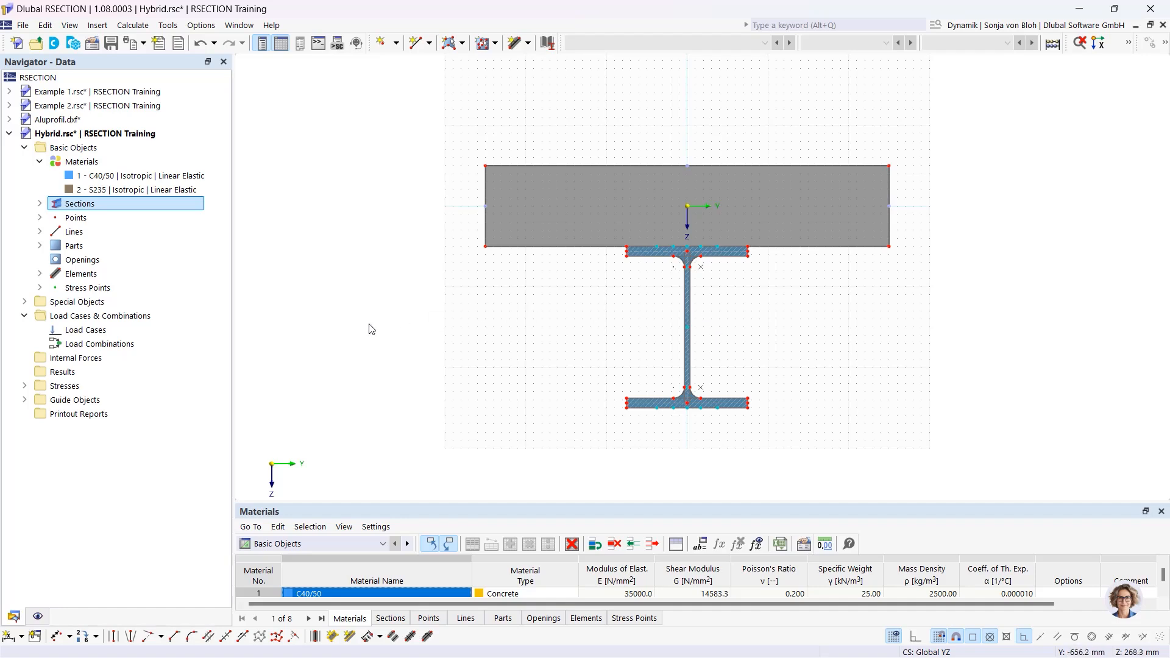
# Create a permanent load case LC1 named M
pyautogui.rightClick(98, 330)
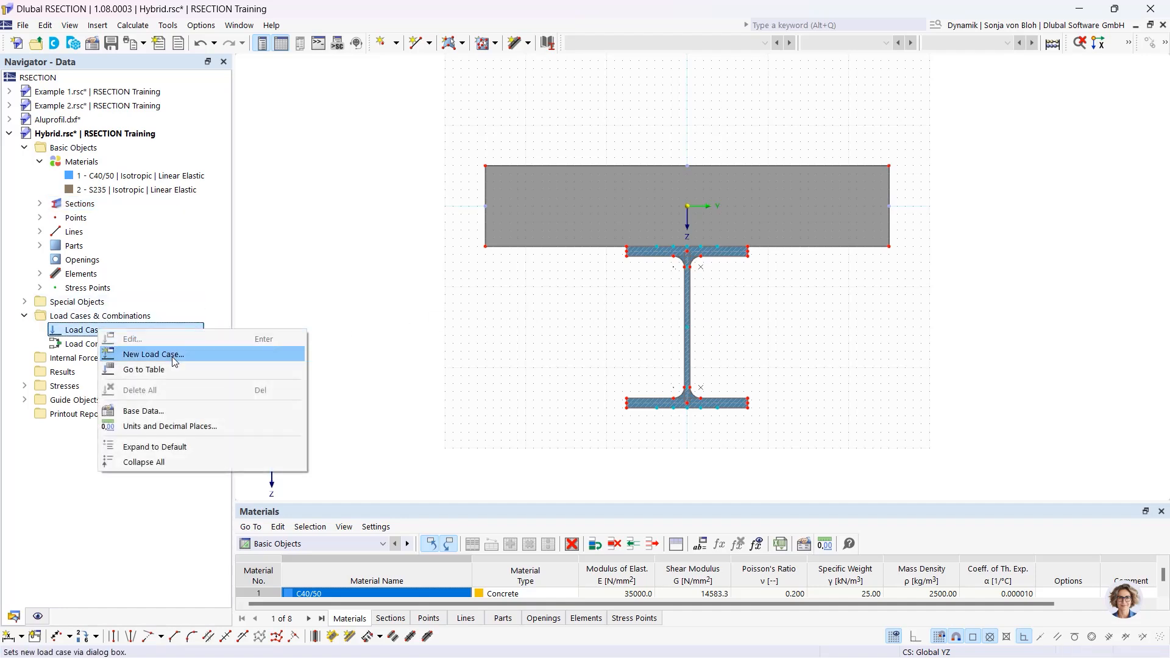
pyautogui.click(175, 361)
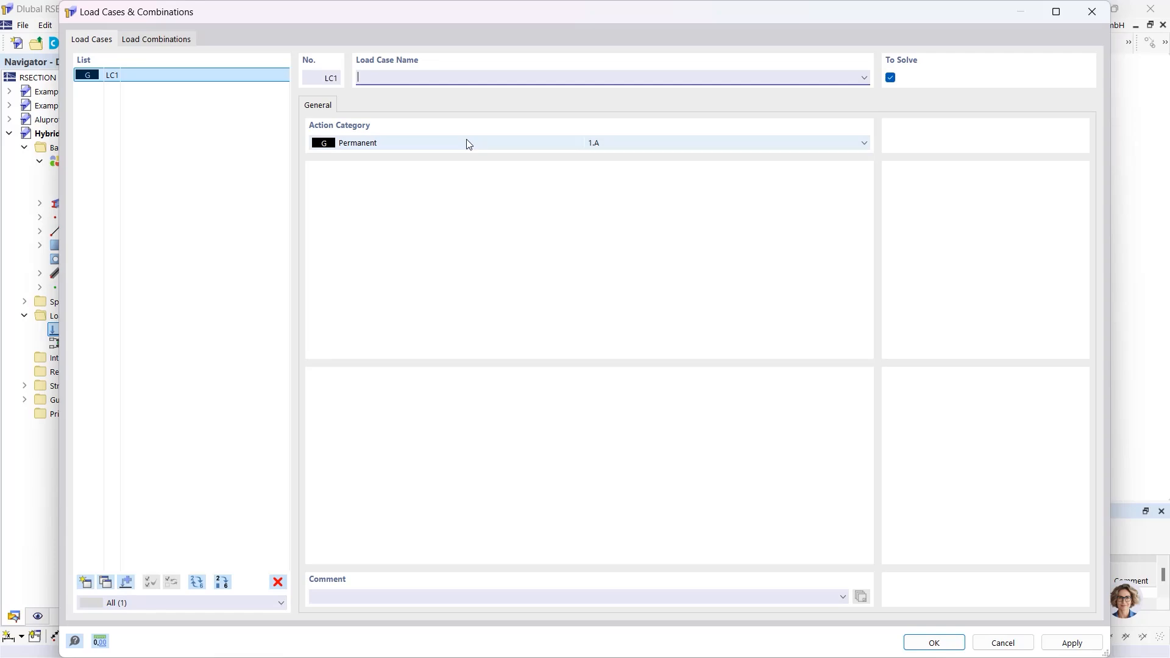
pyautogui.write('M')
pyautogui.click(923, 643)
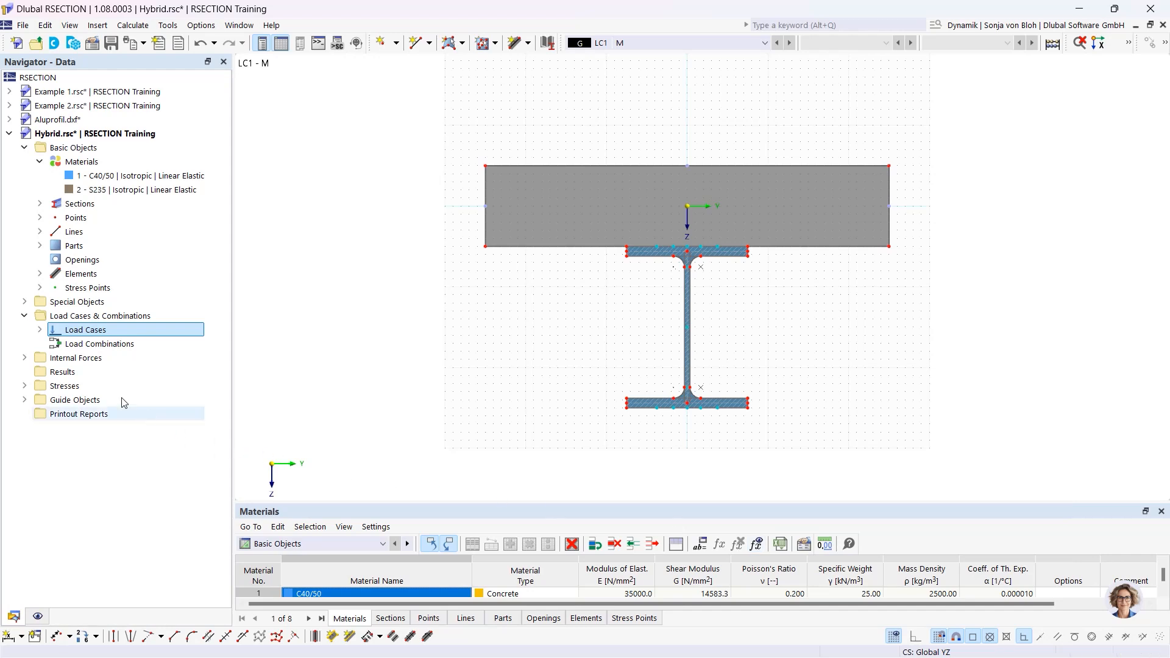
# Define internal forces for load case LC1 with a bending moment My of 100 kNm
pyautogui.click(25, 358)
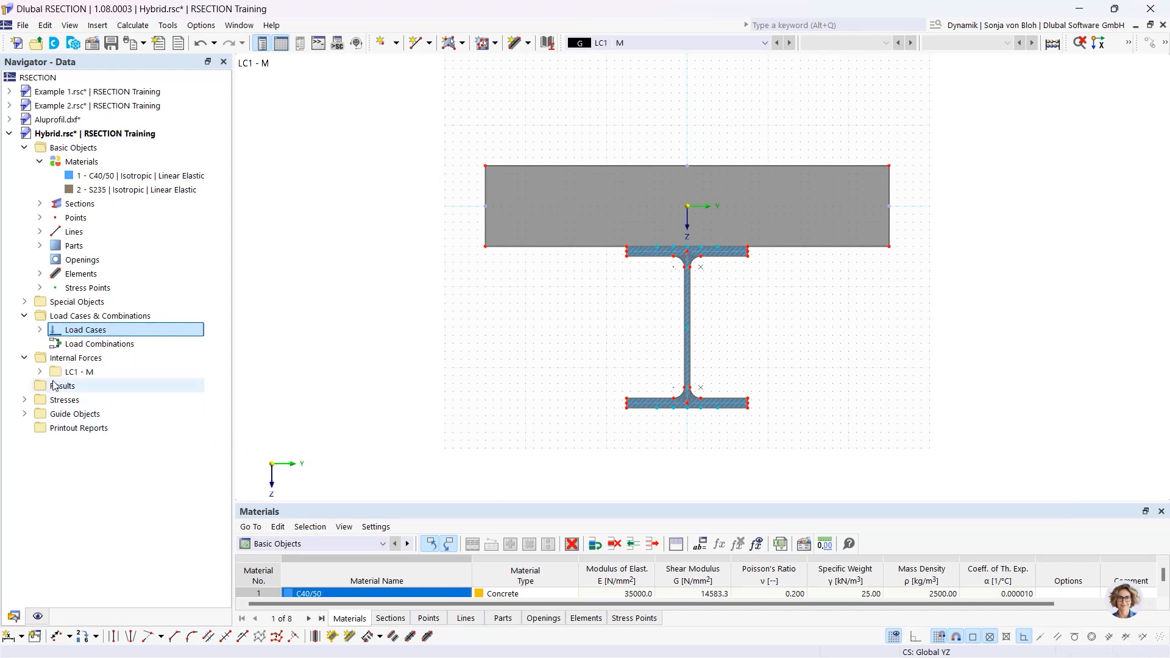
pyautogui.click(43, 370)
pyautogui.doubleClick(104, 386)
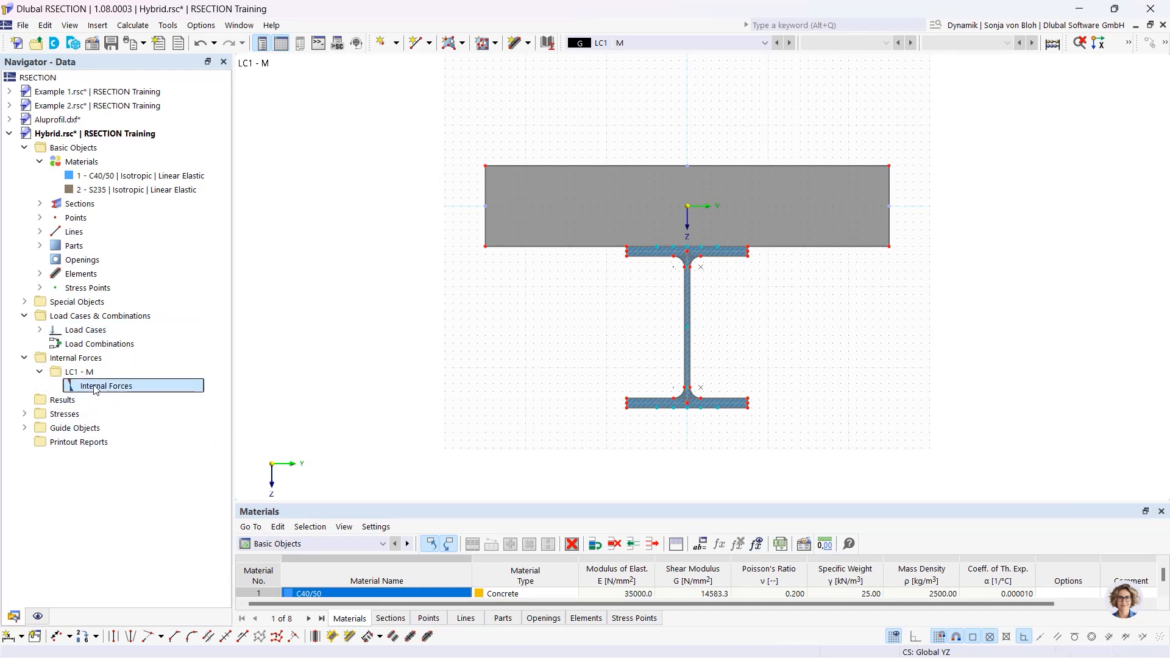
pyautogui.click(524, 399)
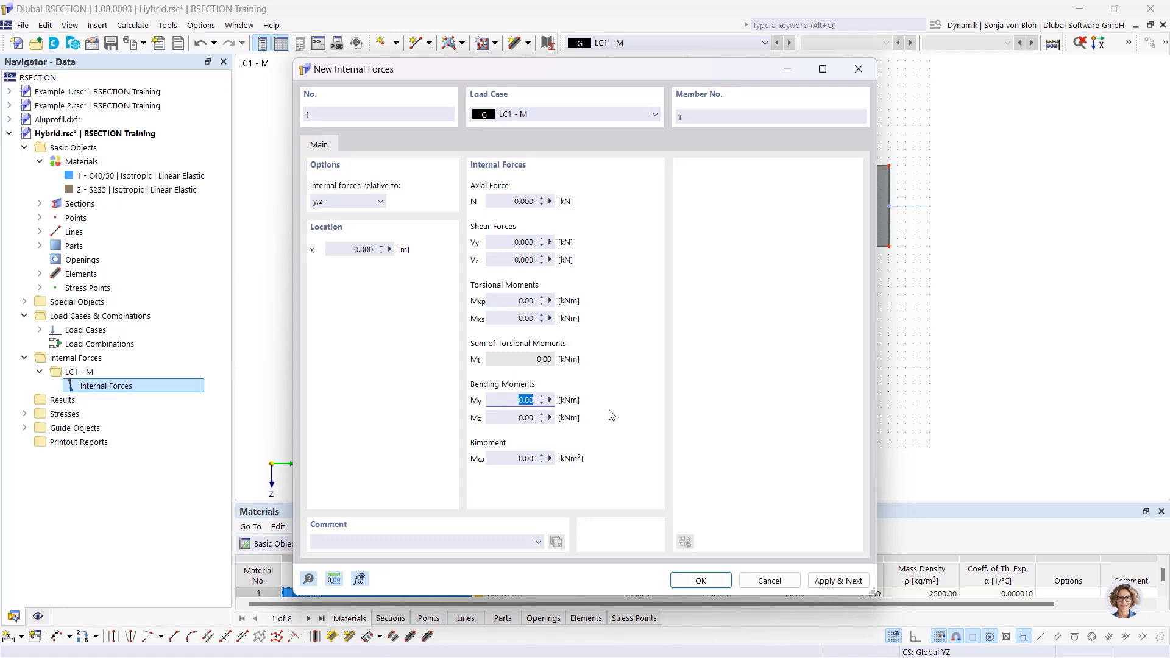
pyautogui.write('100')
pyautogui.click(701, 580)
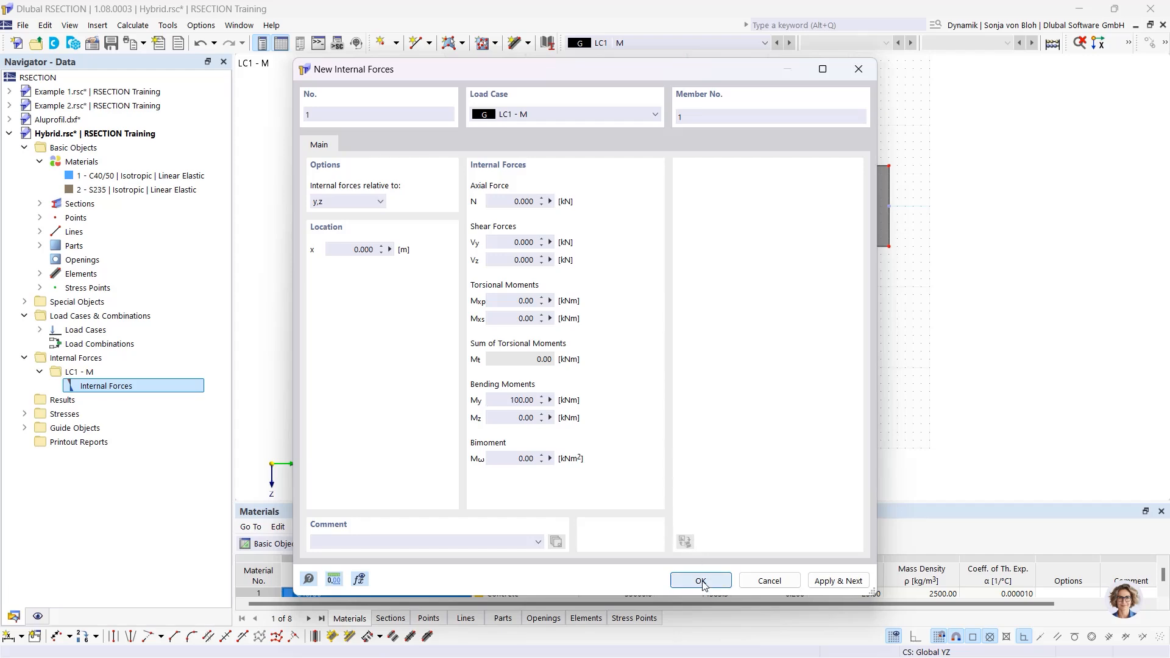
# Calculate the hybrid section and display the total normal stresses σx,tot, enlarging the section properties table
pyautogui.click(134, 28)
pyautogui.click(141, 38)
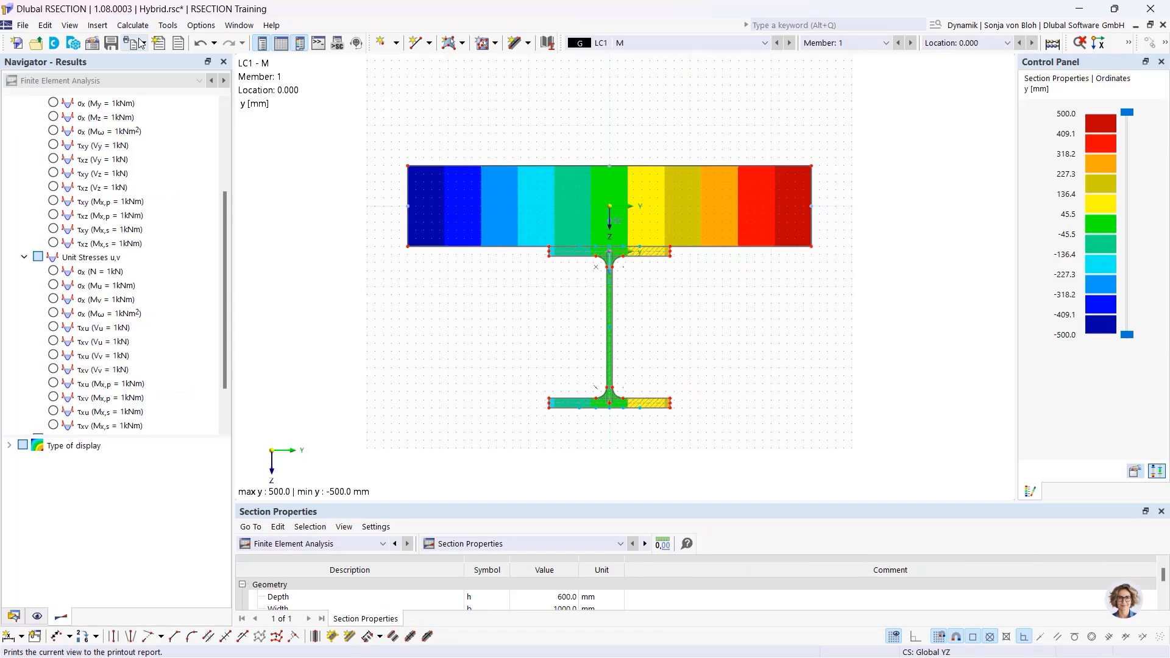
pyautogui.scroll(-1, 224, 305)
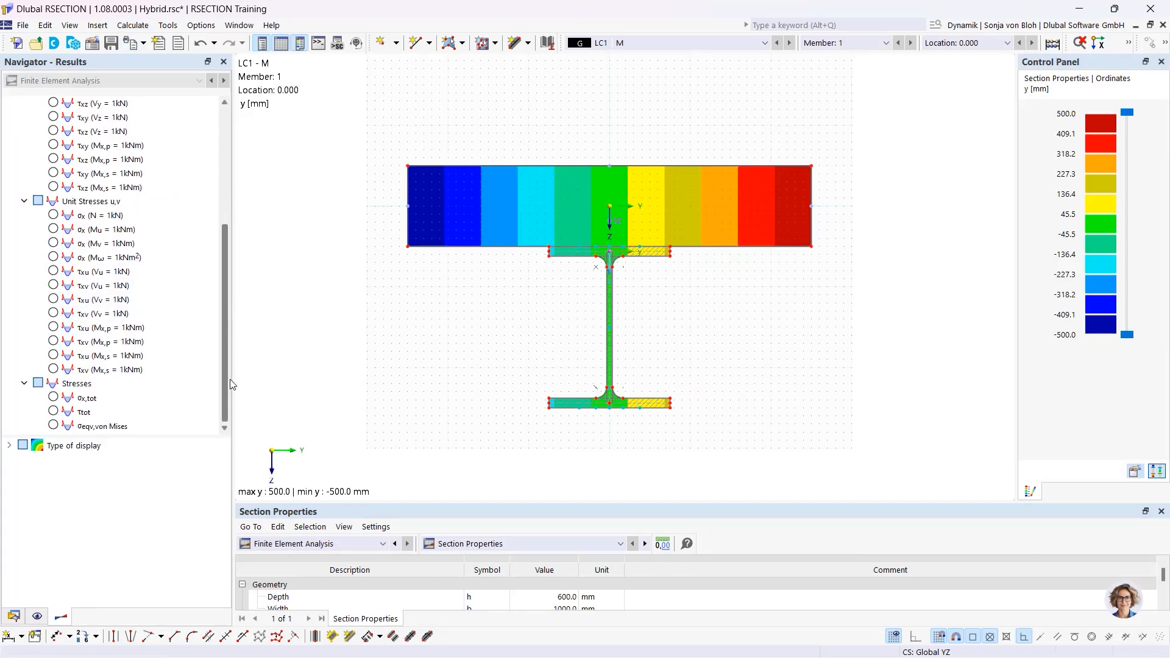
pyautogui.click(53, 398)
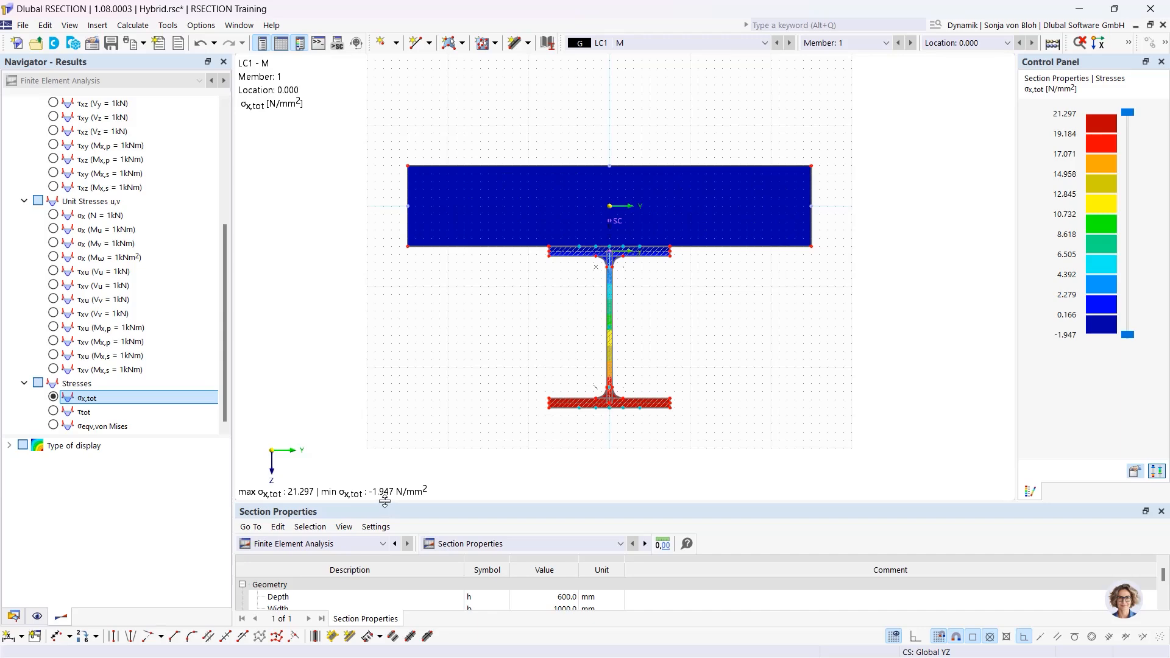
pyautogui.moveTo(384, 501); pyautogui.dragTo(385, 409)
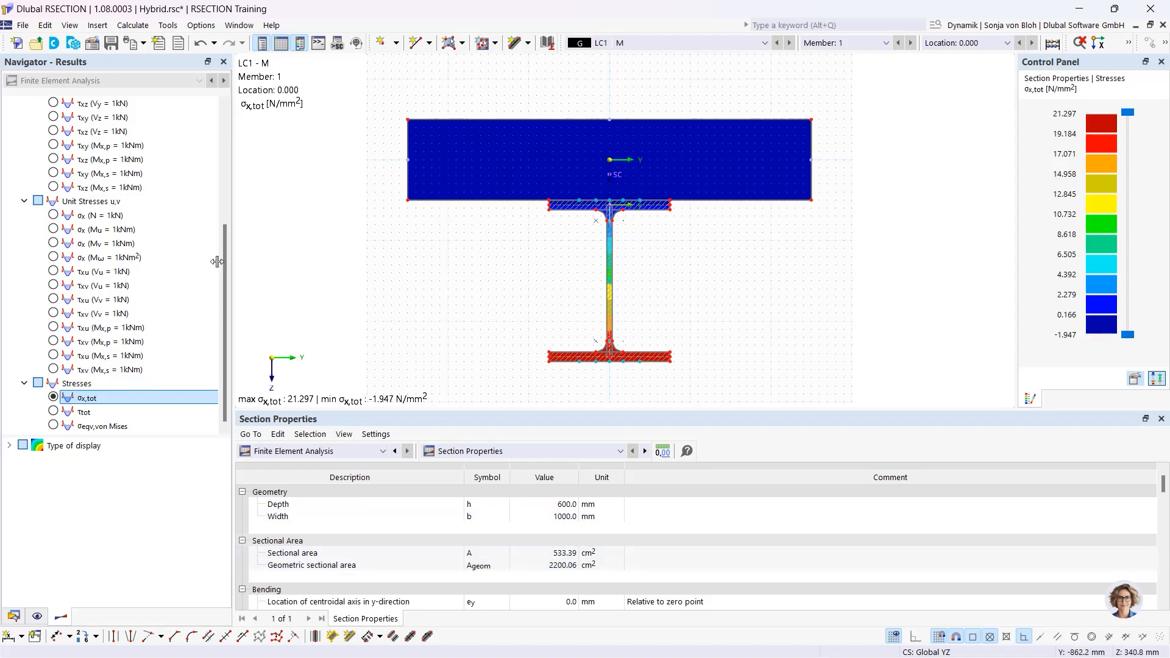
# Save the model, switch to RFEM and create a new section from the Hybrid model in the RSECTION Training project, checking its part materials
pyautogui.click(111, 43)
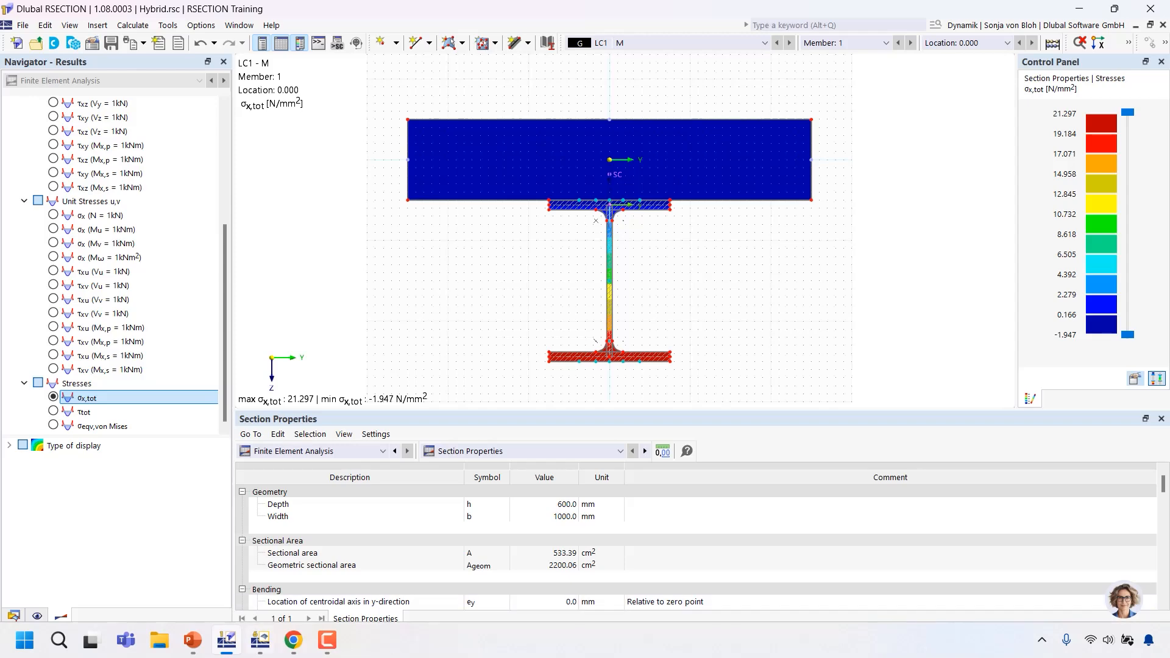
pyautogui.click(261, 641)
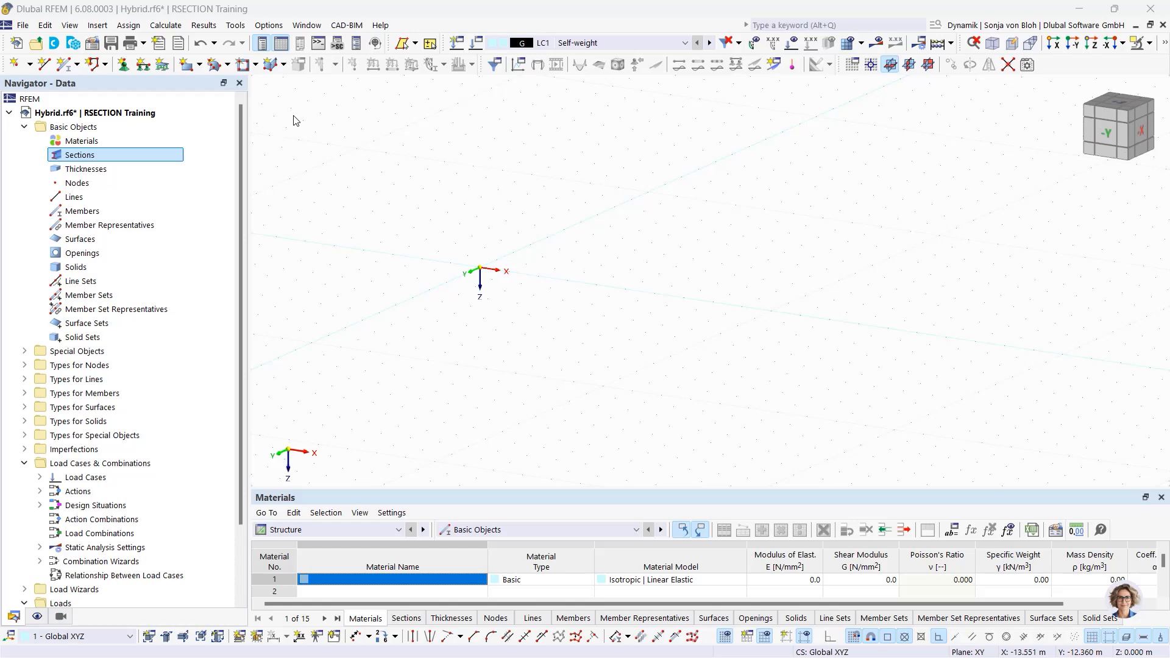
pyautogui.rightClick(84, 158)
pyautogui.click(104, 177)
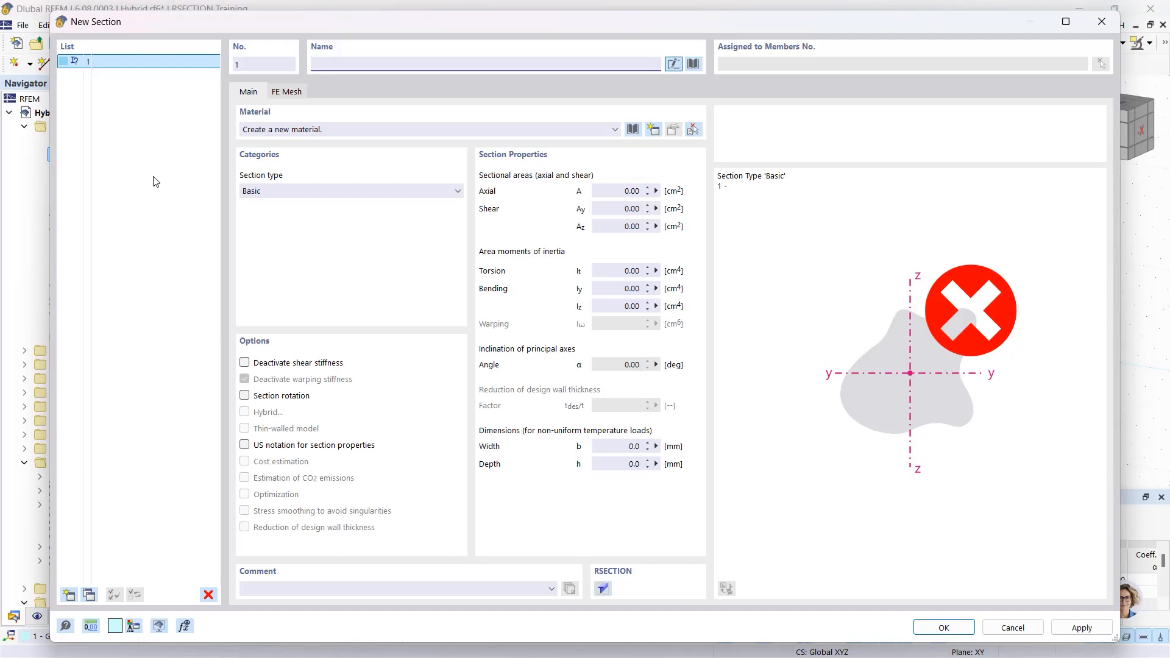
pyautogui.click(693, 64)
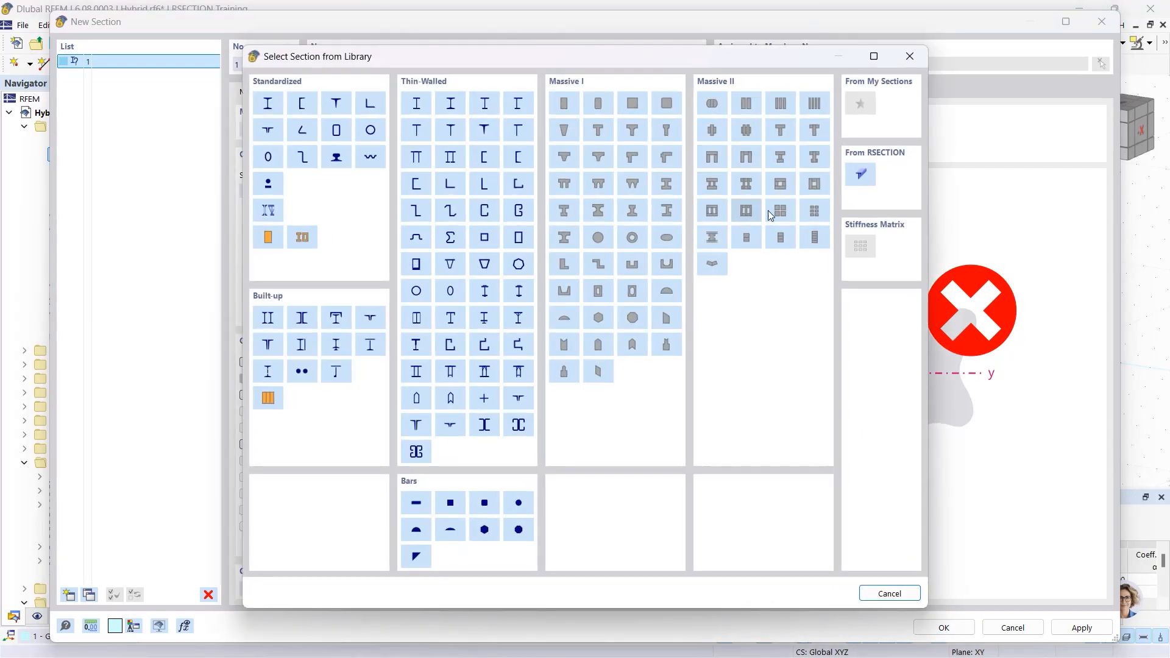
pyautogui.click(858, 176)
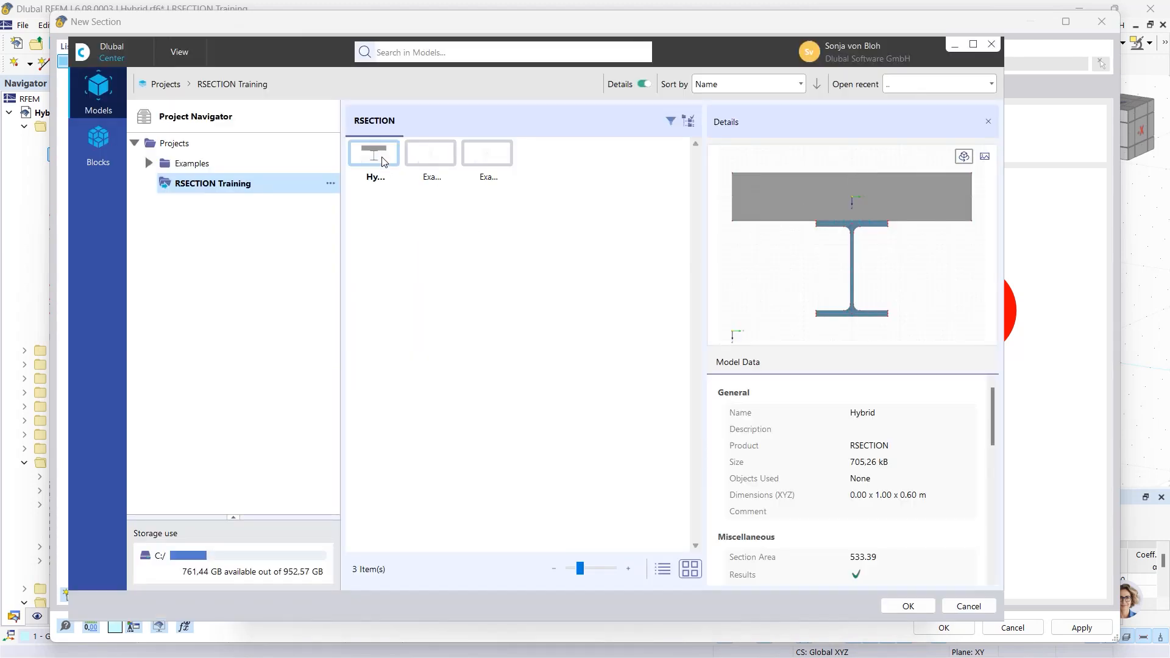
pyautogui.click(907, 604)
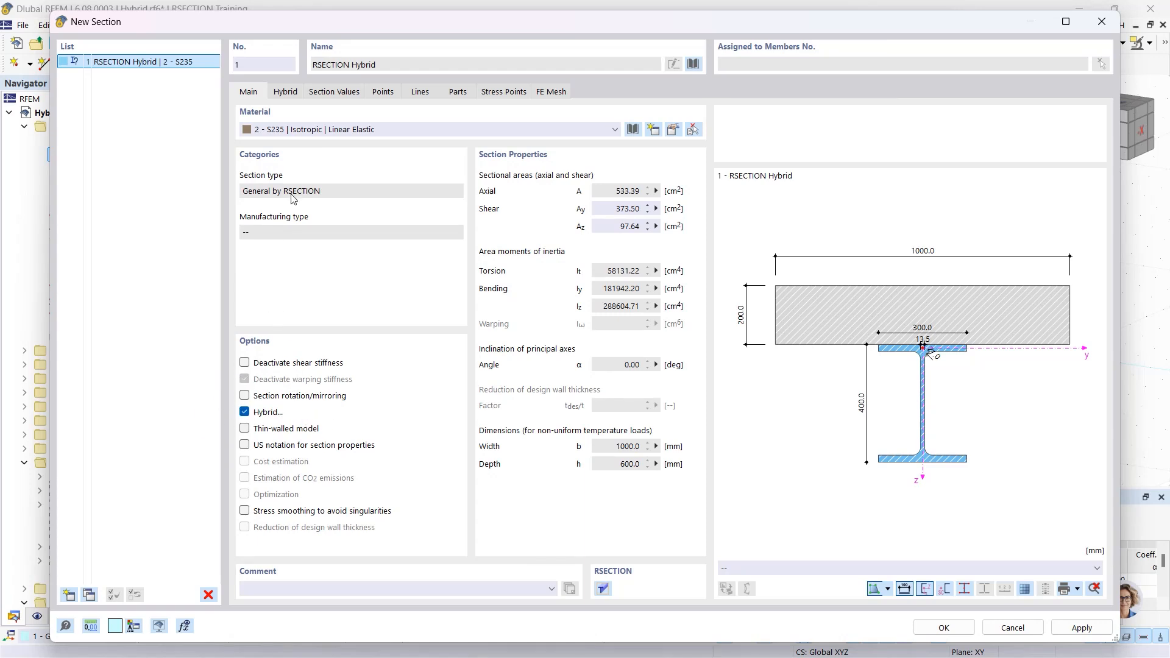
pyautogui.click(290, 98)
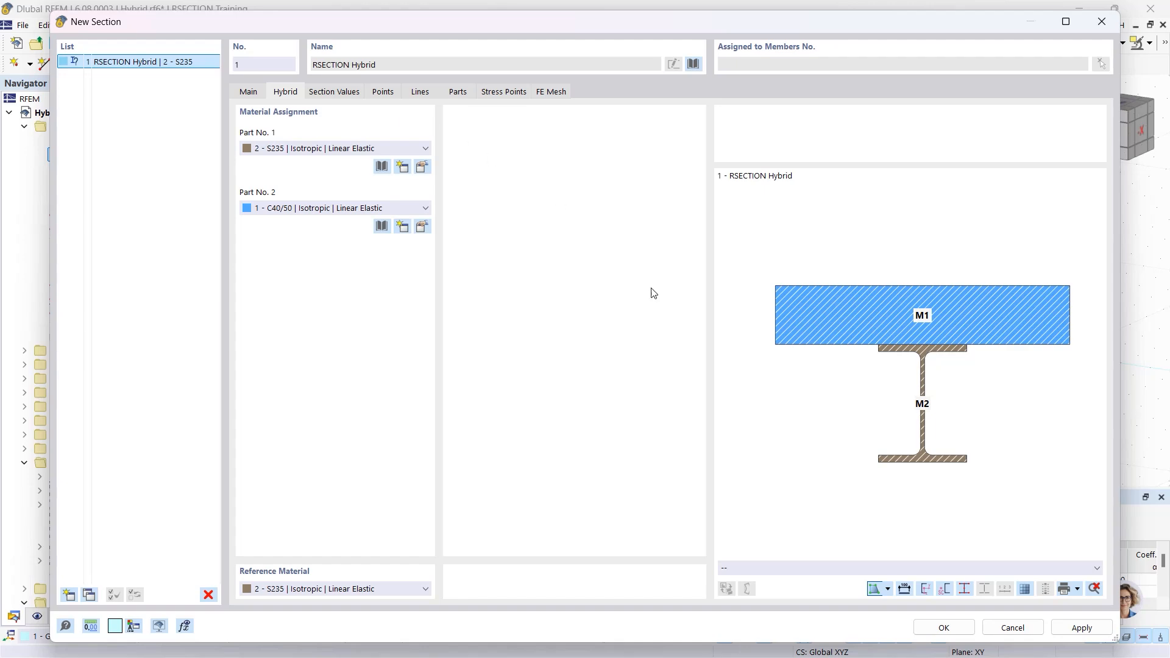
pyautogui.click(944, 628)
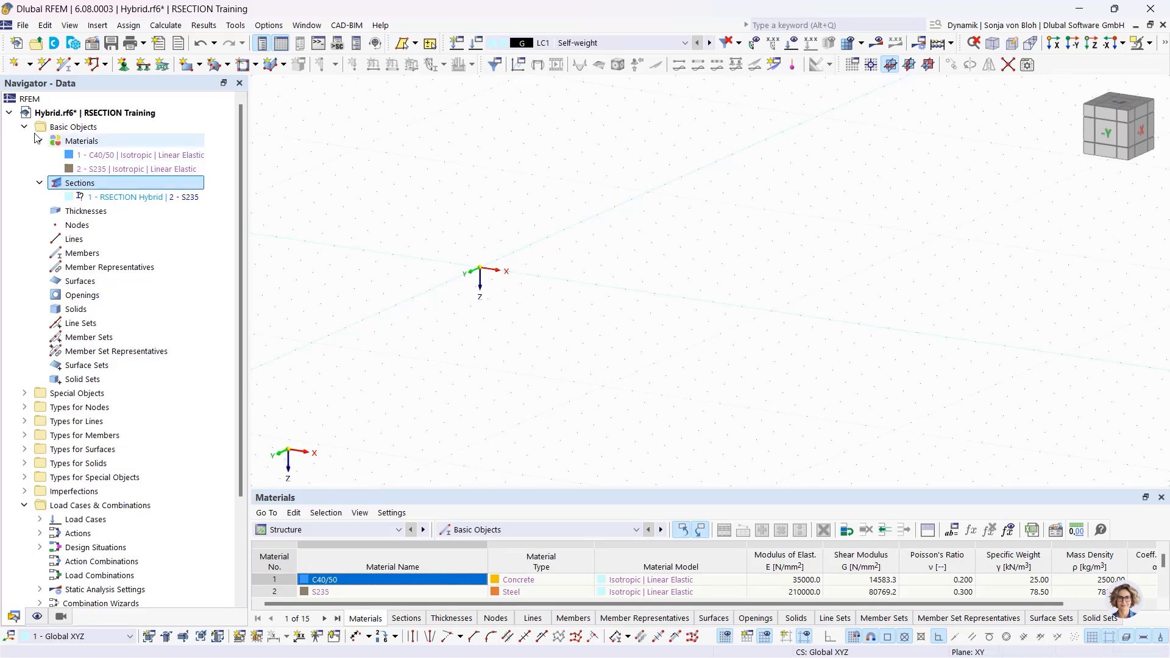
# Draw a single beam member with the RSECTION Hybrid section from the origin along the X-axis
pyautogui.click(66, 66)
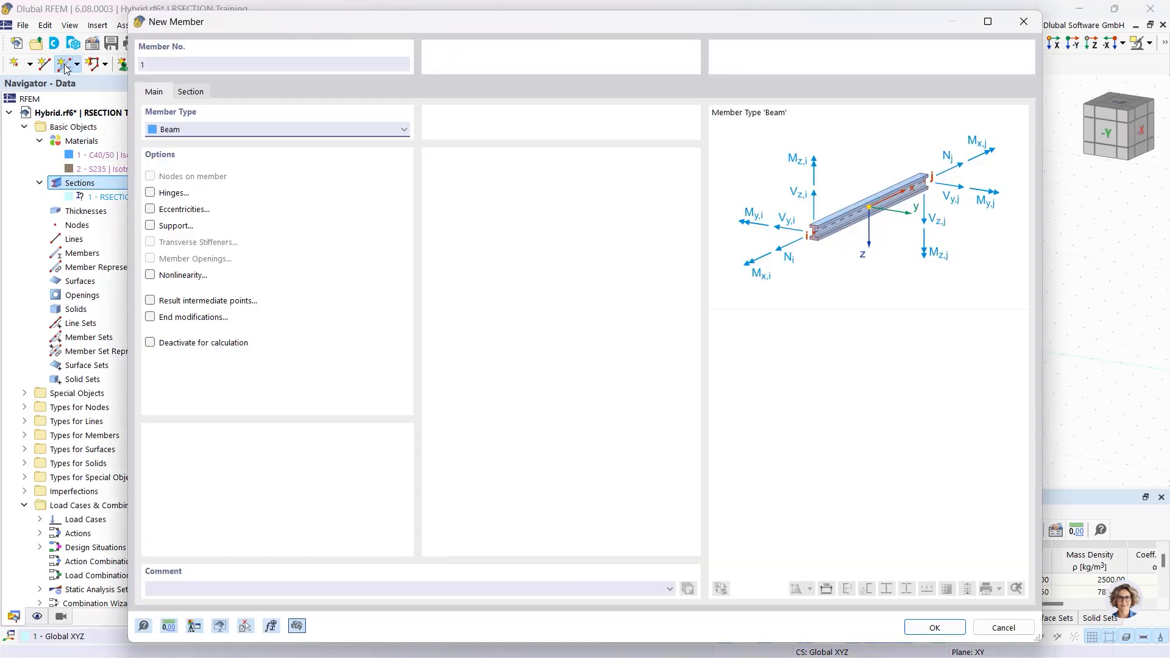
pyautogui.click(189, 91)
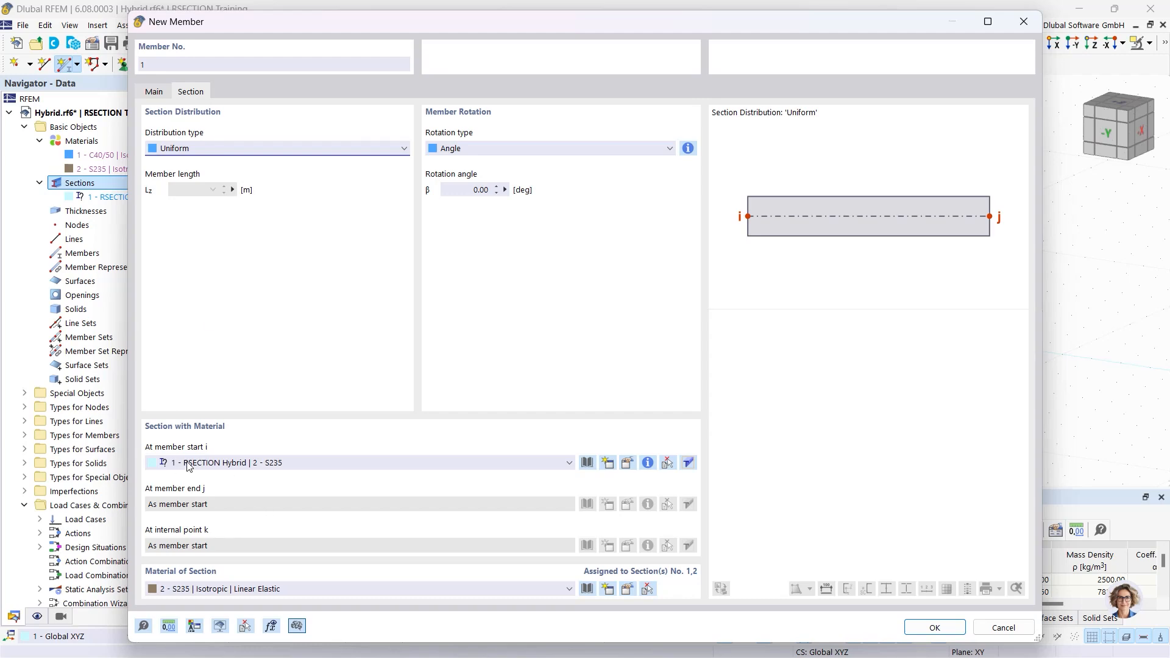
pyautogui.click(915, 629)
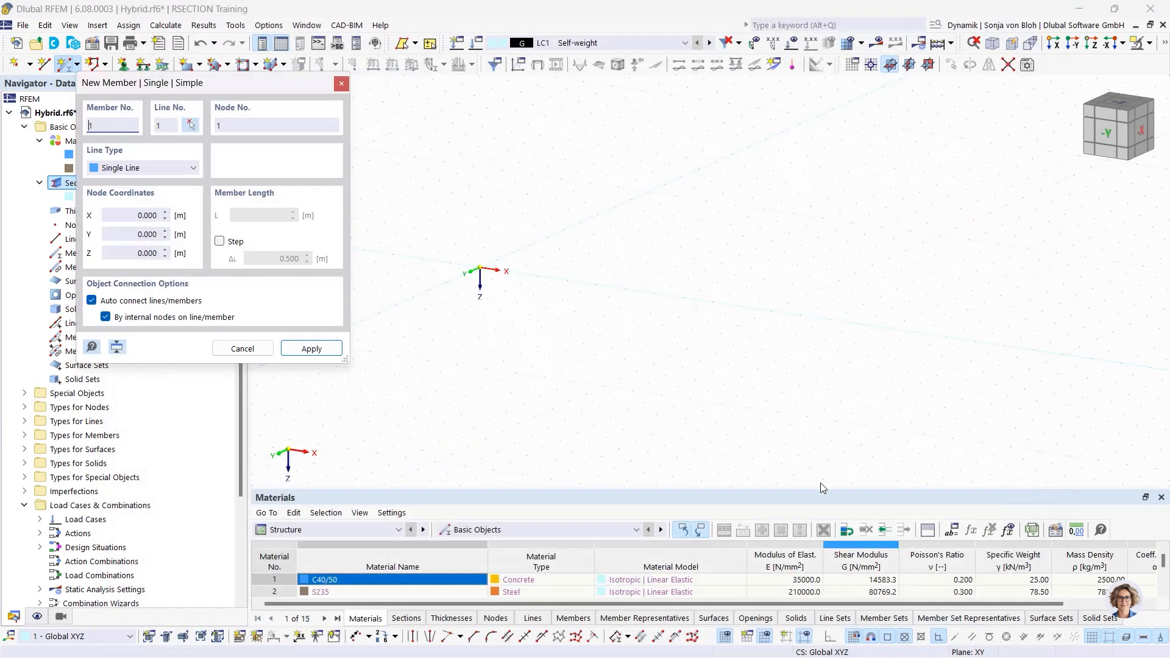
pyautogui.click(479, 267)
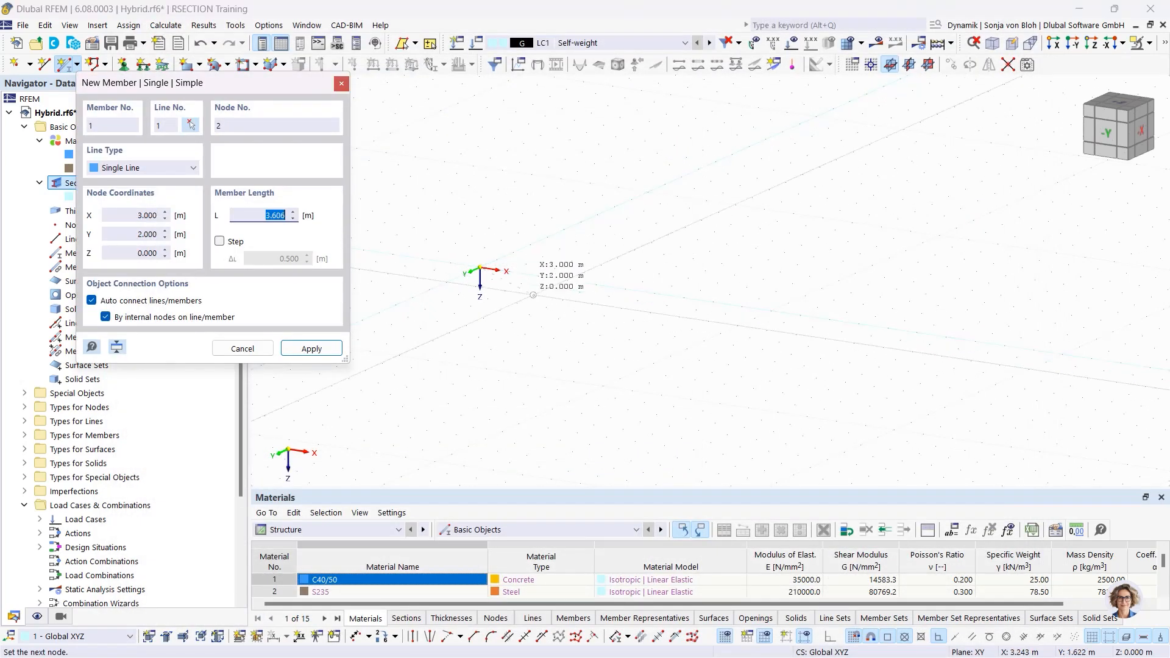
pyautogui.click(597, 282)
pyautogui.press('Escape')
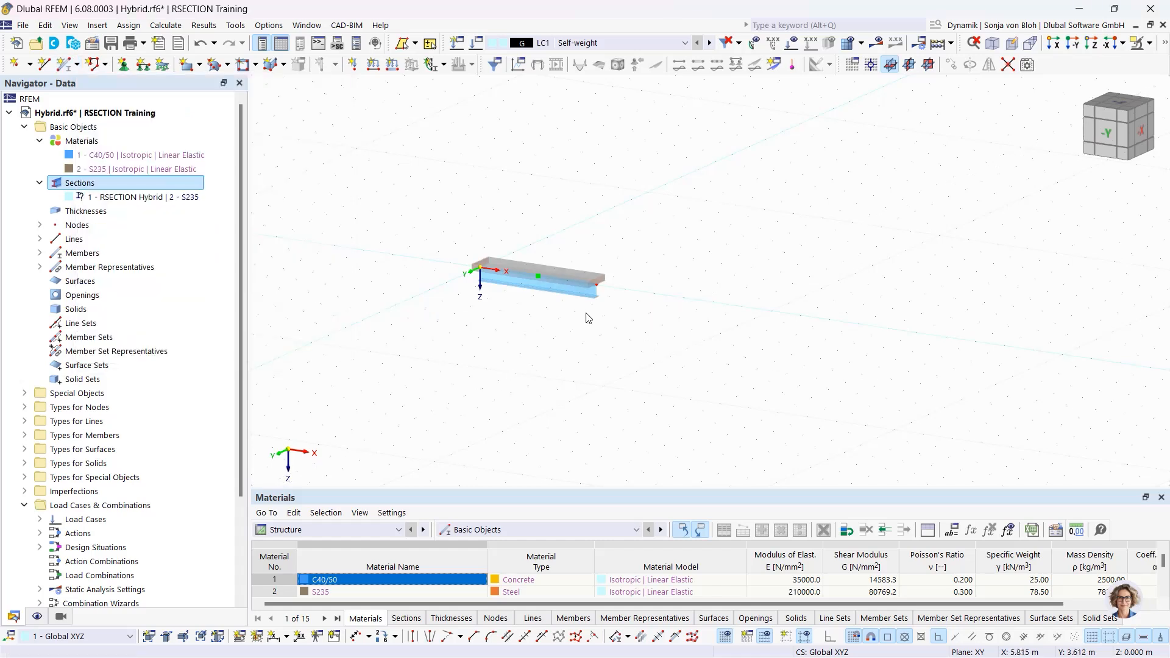
pyautogui.scroll(5, 591, 274)
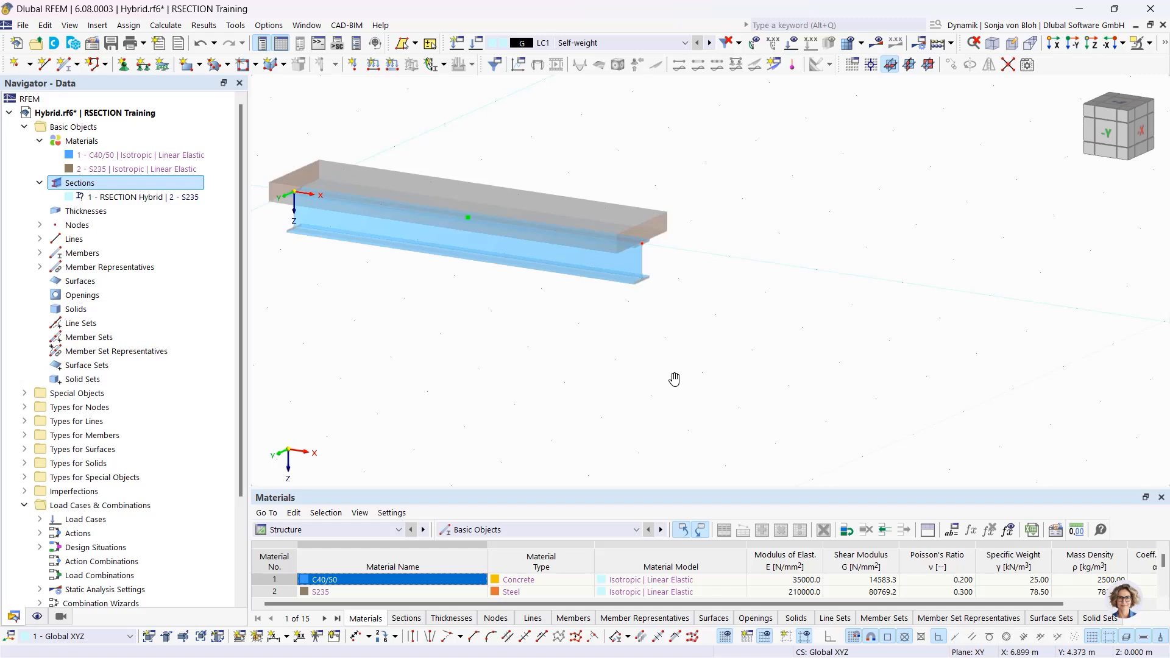
# Switch to PowerPoint, start the slide show from the Content slide and advance to slide 5
pyautogui.moveTo(325, 651)
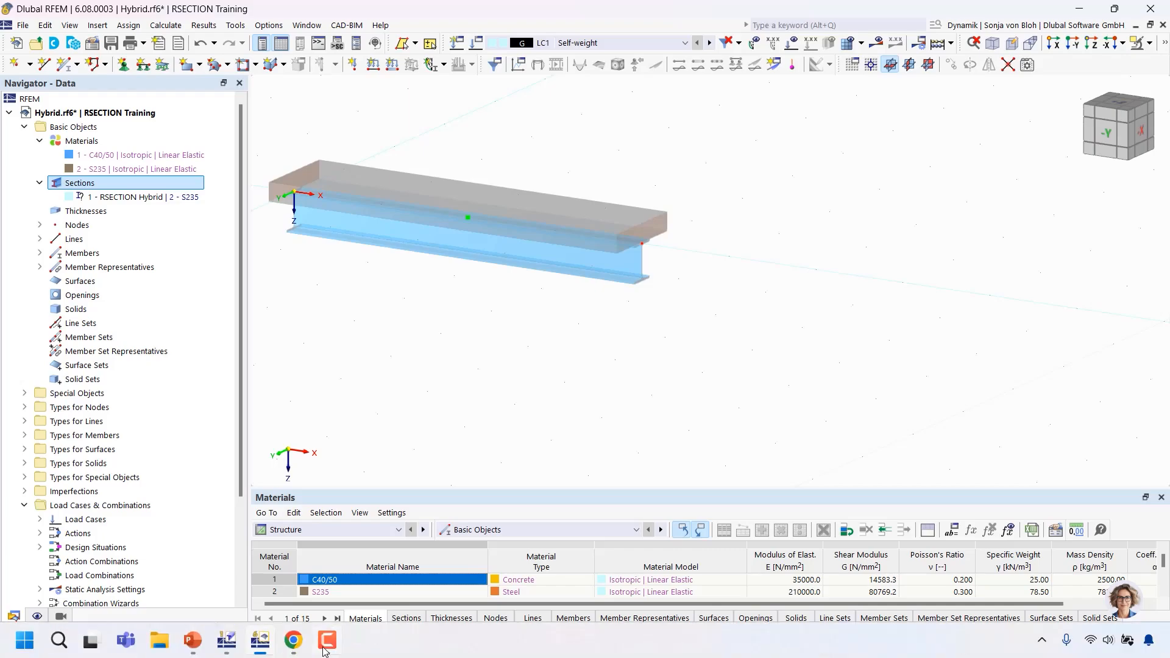
pyautogui.click(198, 647)
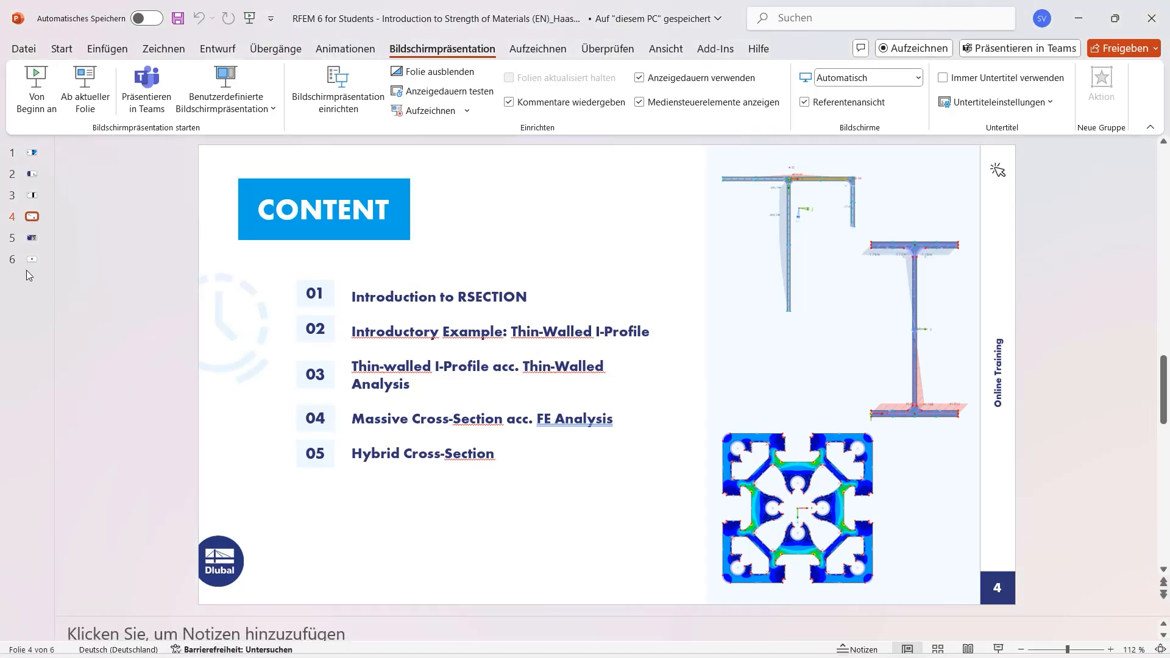
pyautogui.click(89, 85)
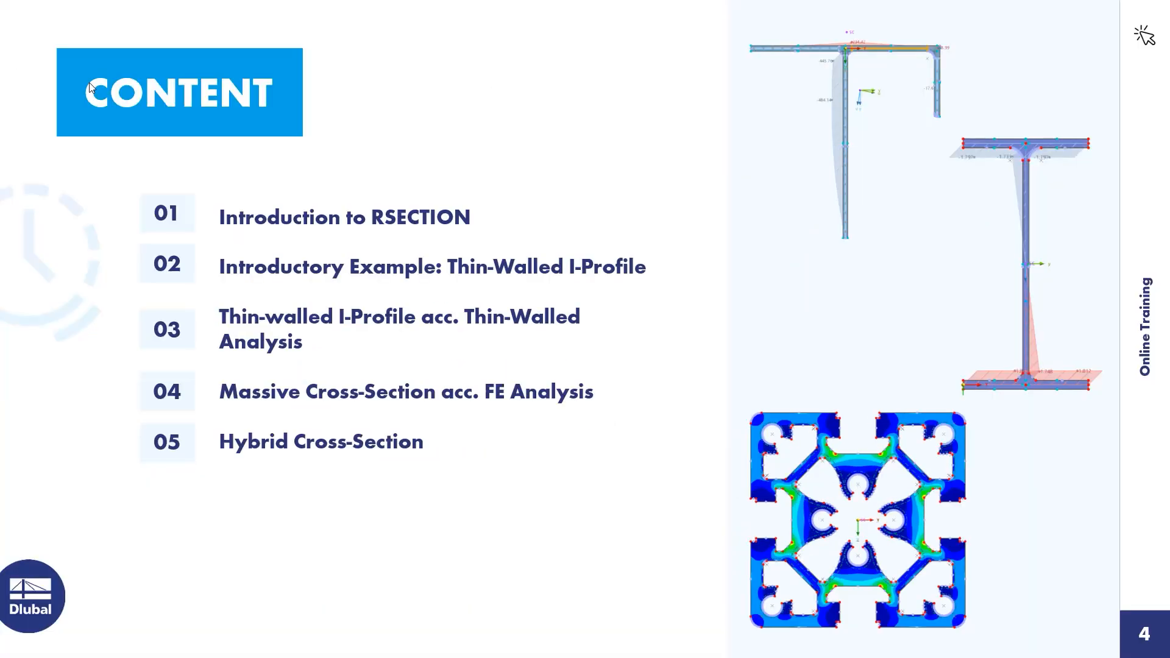
pyautogui.click(358, 253)
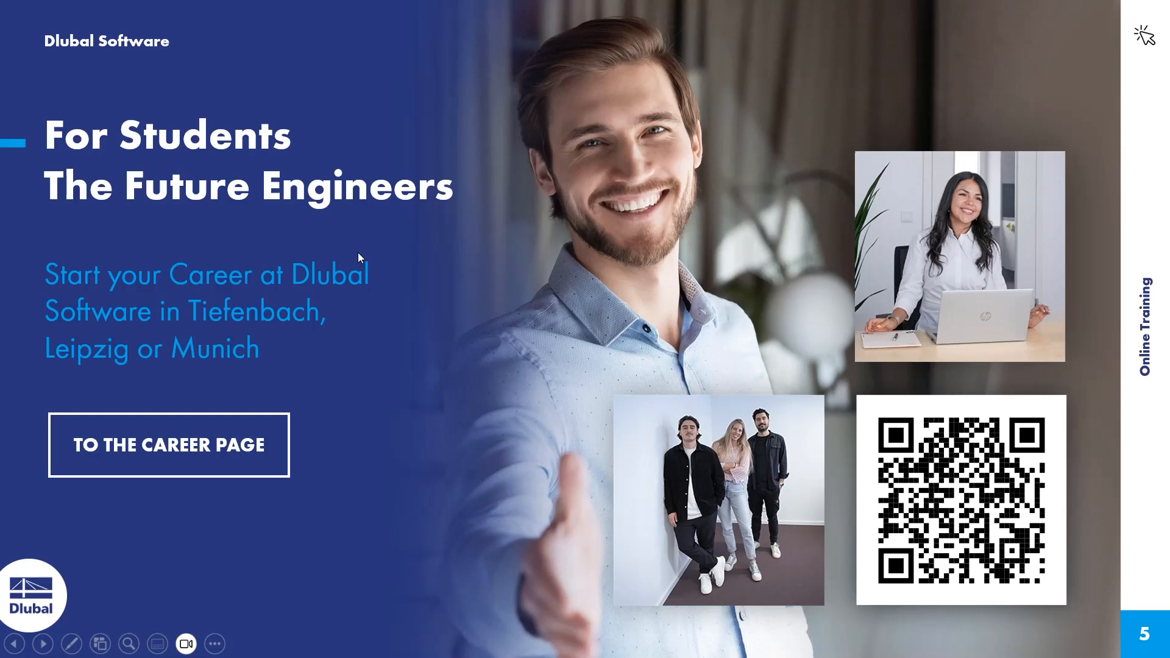